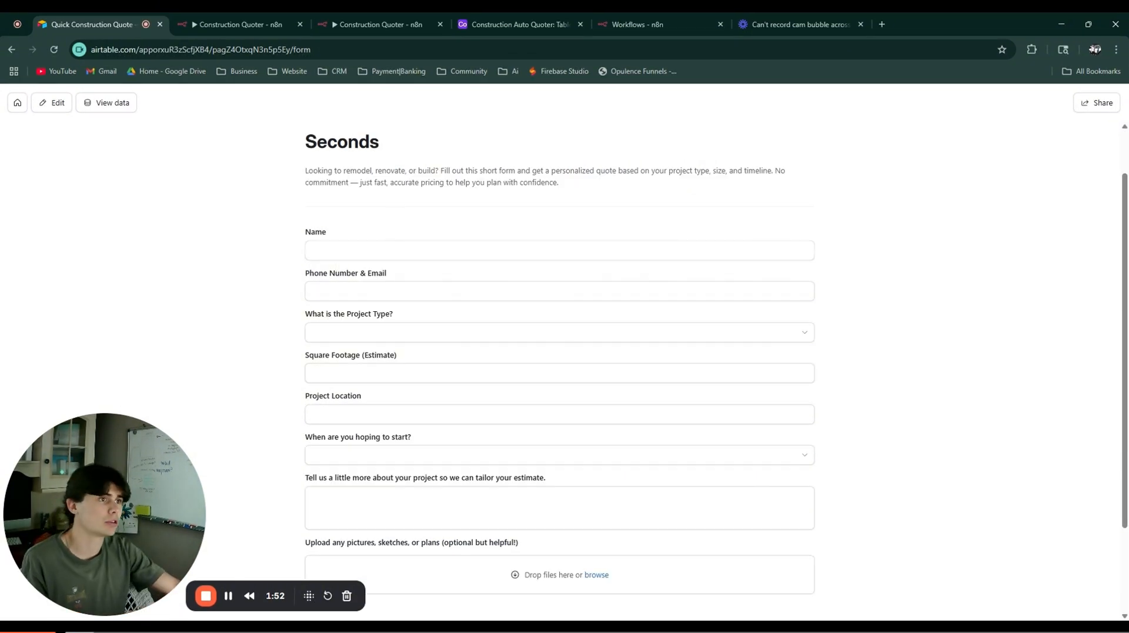
pyautogui.scroll(1, 353, 169)
pyautogui.moveTo(307, 172); pyautogui.dragTo(653, 199)
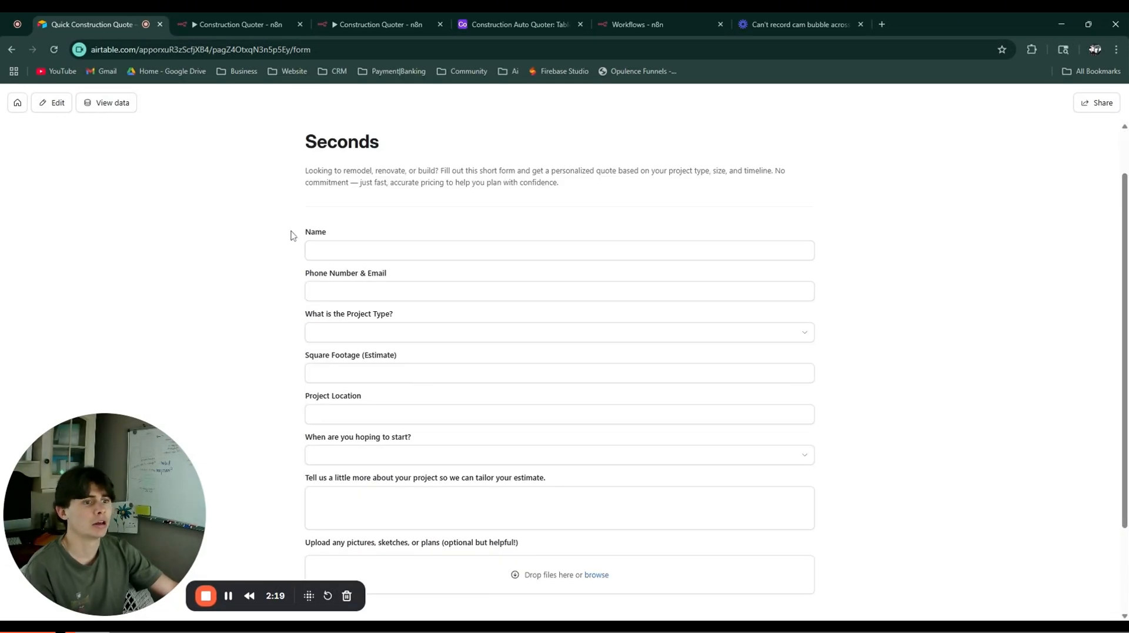
pyautogui.click(325, 250)
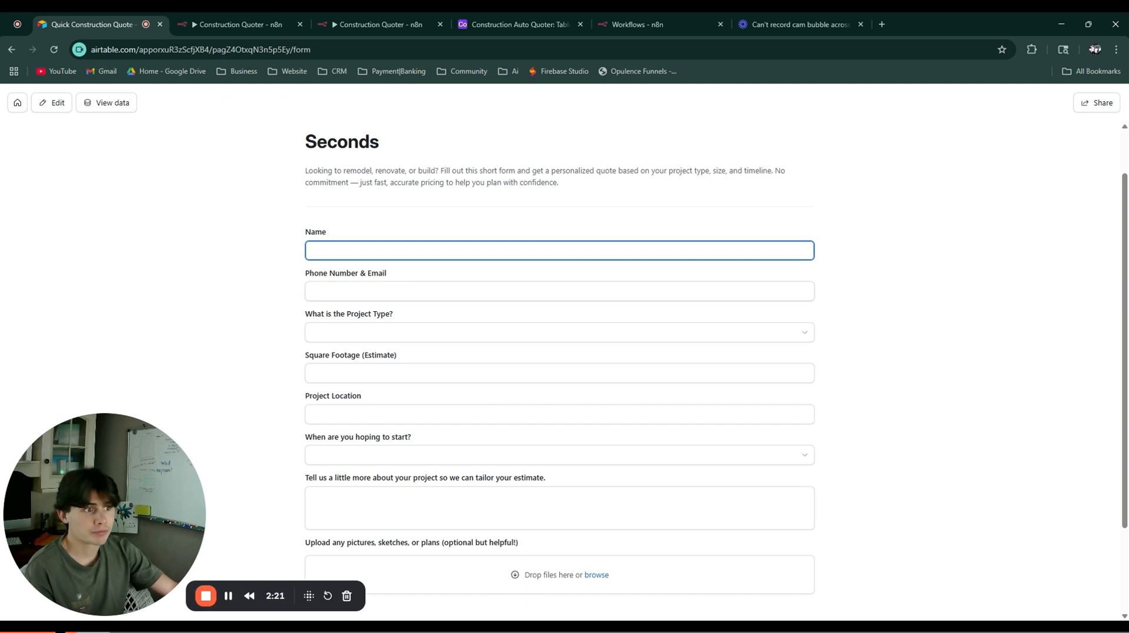
pyautogui.click(391, 290)
pyautogui.moveTo(283, 276); pyautogui.dragTo(400, 278)
pyautogui.moveTo(289, 324); pyautogui.dragTo(388, 336)
pyautogui.click(290, 365)
pyautogui.click(299, 372)
pyautogui.scroll(-1, 382, 371)
pyautogui.moveTo(305, 387); pyautogui.dragTo(428, 377)
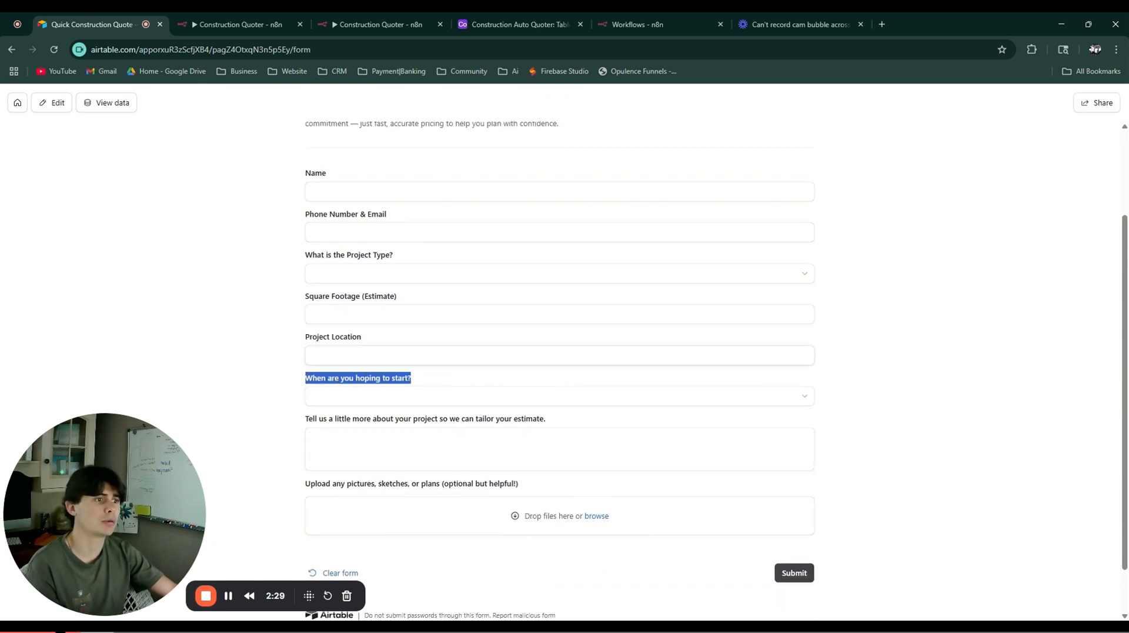
pyautogui.moveTo(288, 431); pyautogui.dragTo(552, 426)
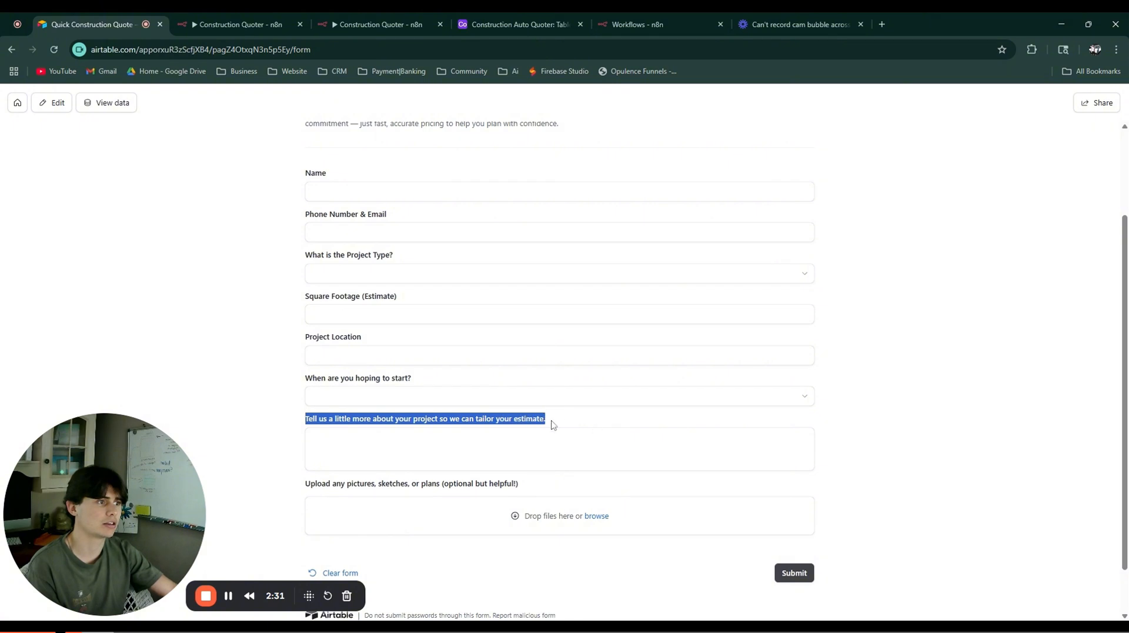
pyautogui.click(265, 402)
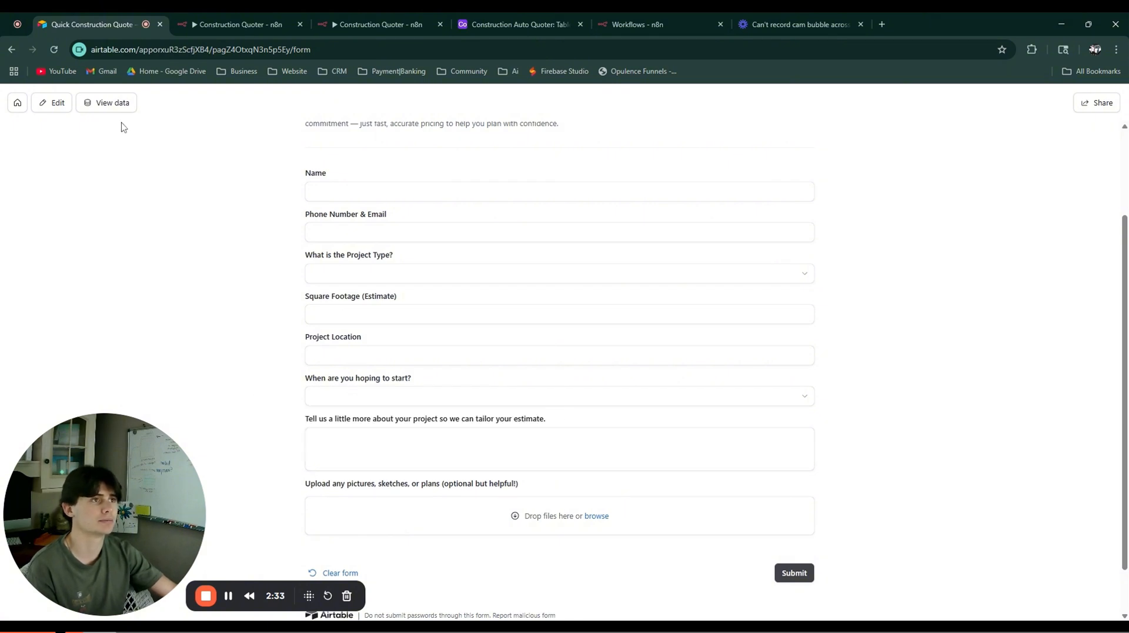
pyautogui.click(528, 22)
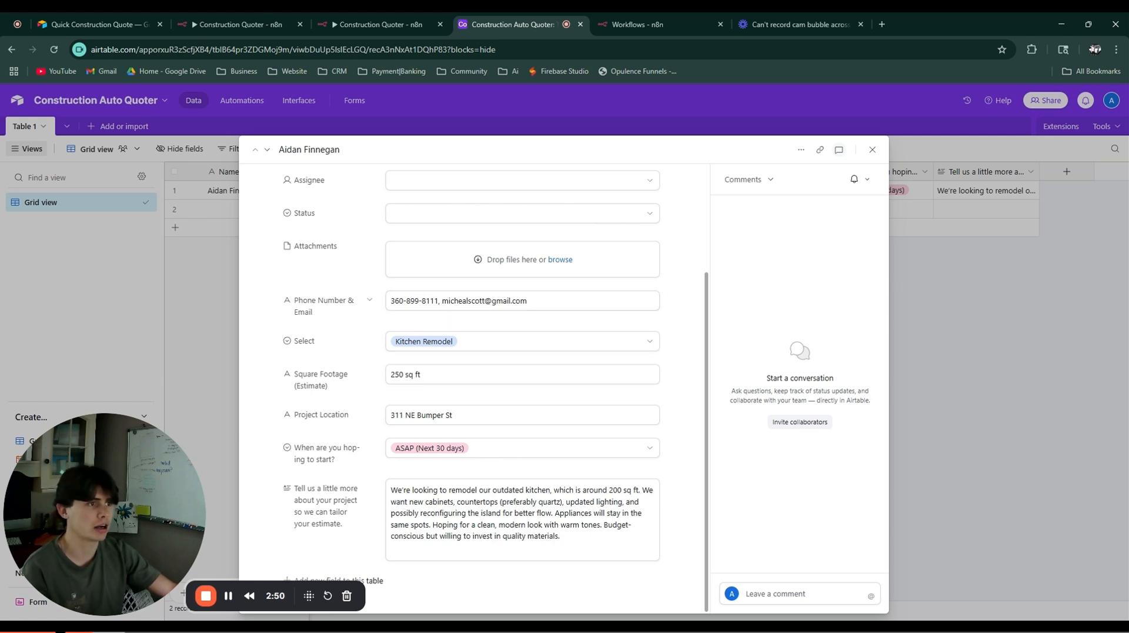
# Step: Check that the submitted quote request's project type is Kitchen Remodel
pyautogui.scroll(3, 440, 395)
pyautogui.scroll(-3, 417, 400)
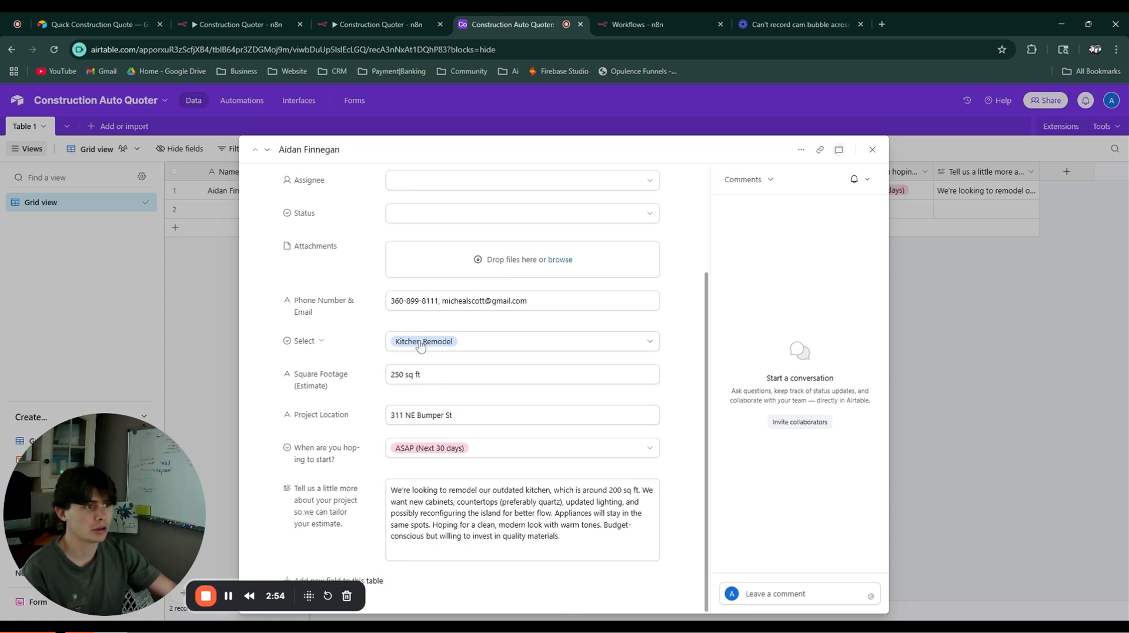
pyautogui.click(420, 347)
pyautogui.scroll(-1, 448, 443)
pyautogui.scroll(2, 447, 443)
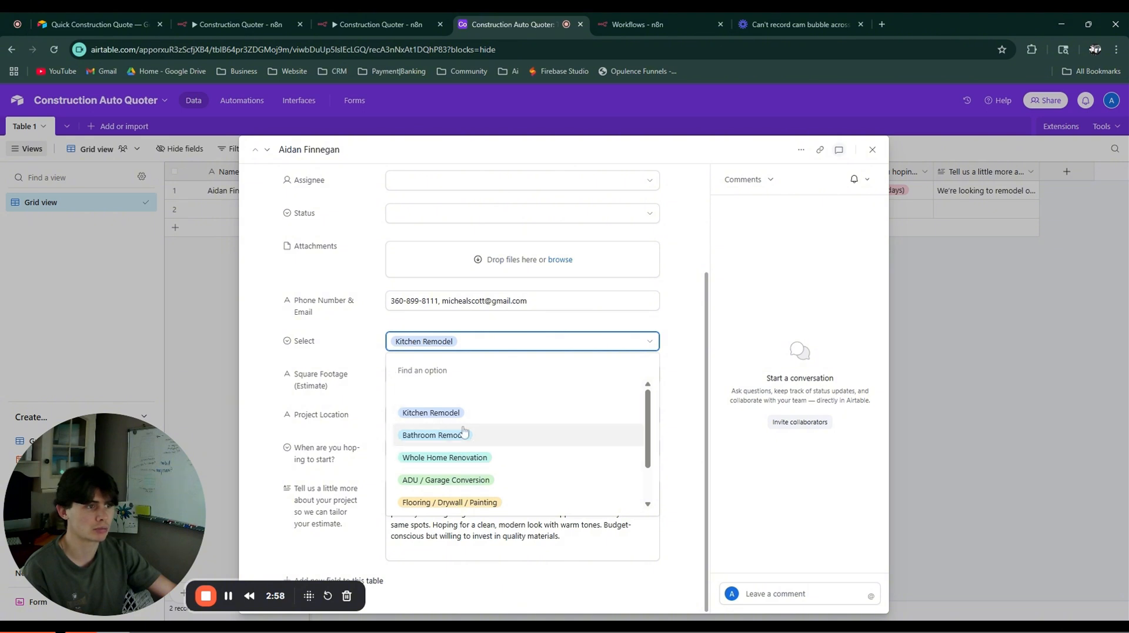
pyautogui.click(448, 342)
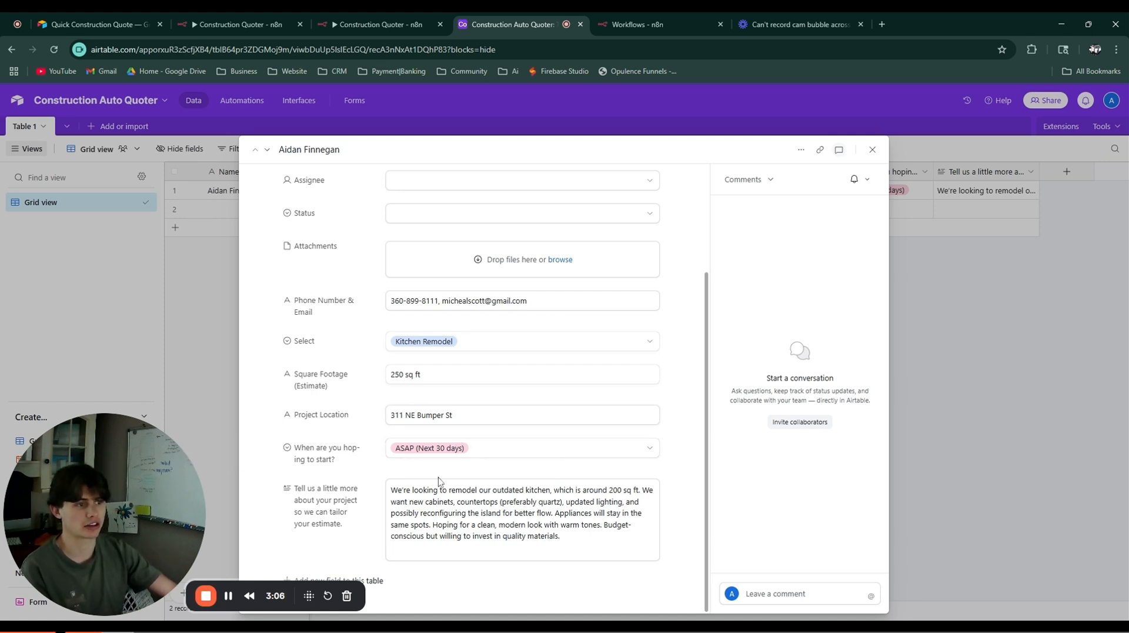
# Step: Review the project description, then bring up the n8n workflows tab, moved to second place
pyautogui.moveTo(562, 536); pyautogui.dragTo(391, 489)
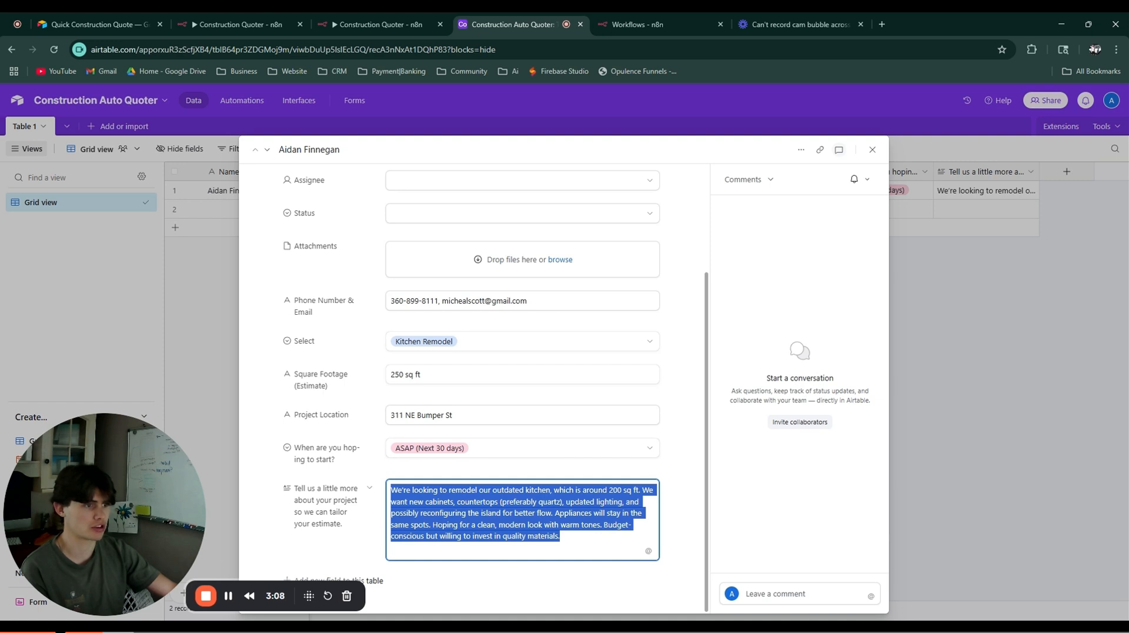
pyautogui.click(561, 536)
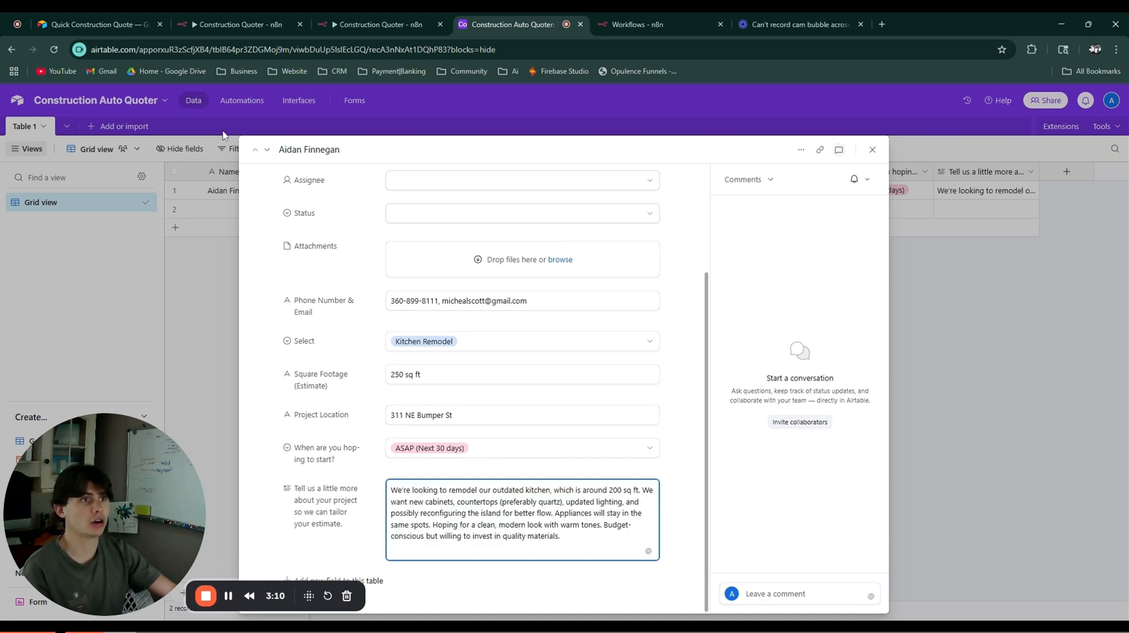
pyautogui.click(655, 34)
pyautogui.moveTo(655, 34); pyautogui.dragTo(272, 21)
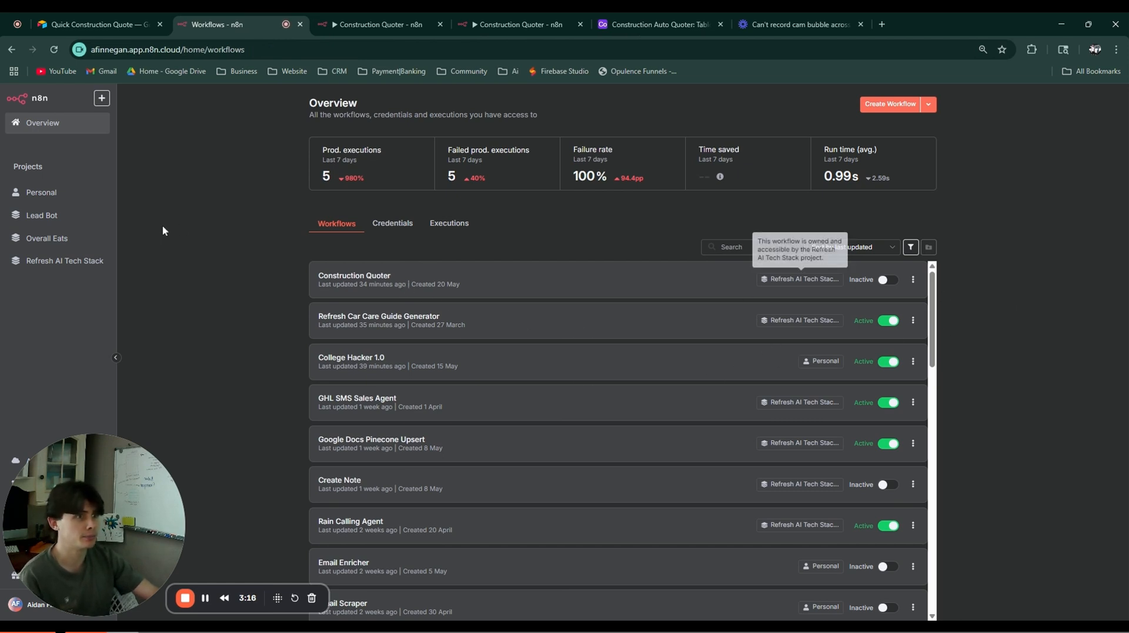
# Step: Create a workflow named 'Construction Quoter Black Box' and bring up its trigger choices
pyautogui.click(886, 106)
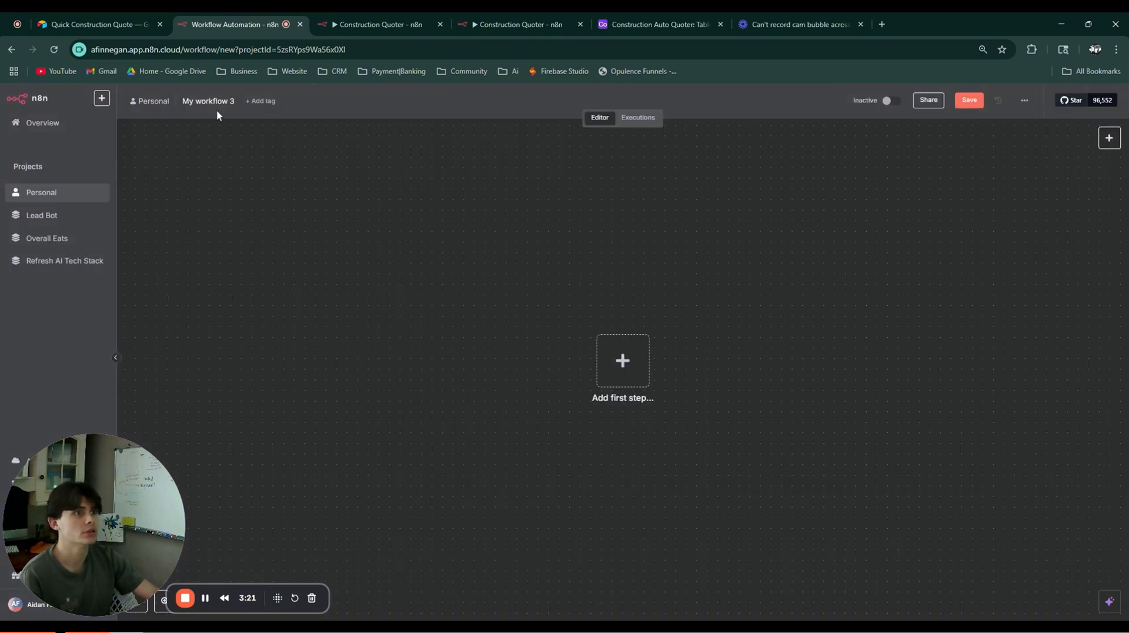
pyautogui.click(202, 101)
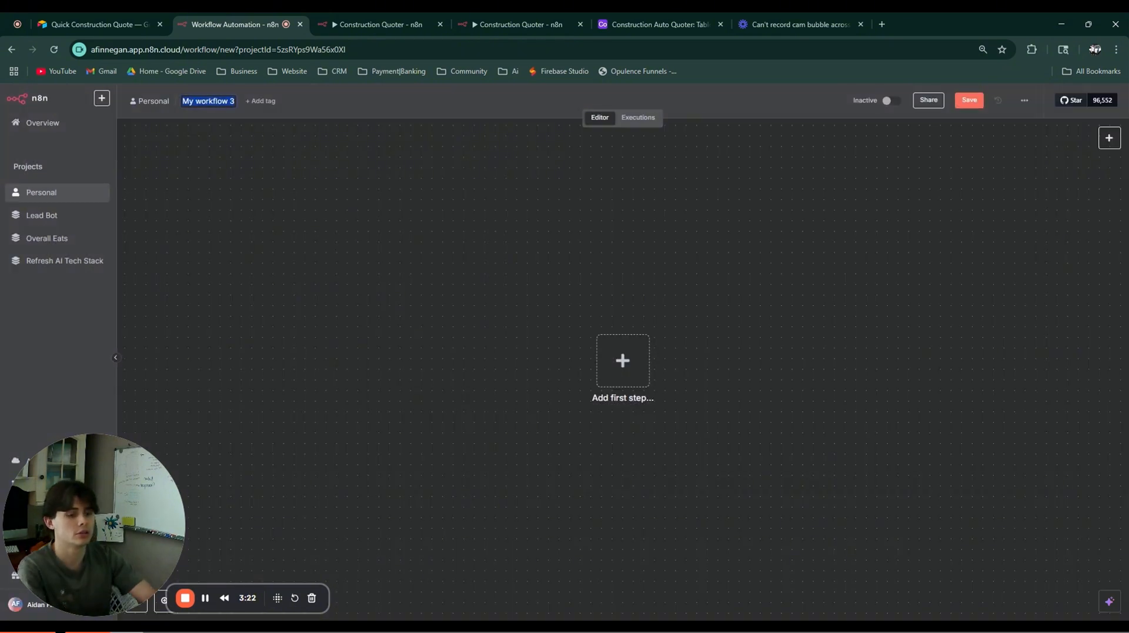
pyautogui.write('Construction QU')
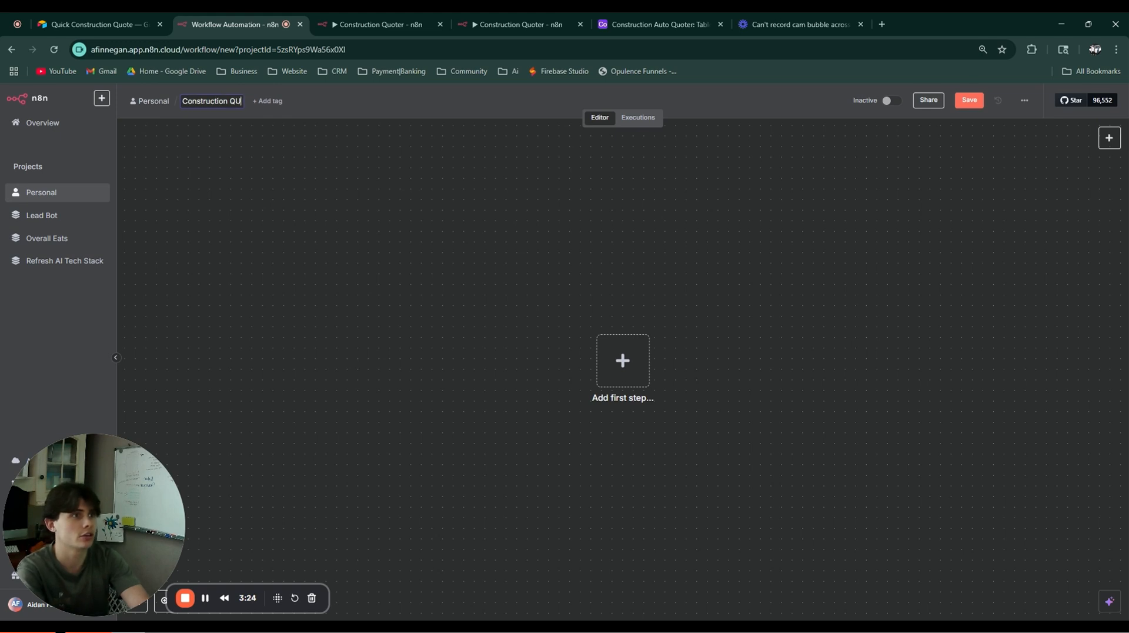
pyautogui.press('BackSpace')
pyautogui.write('uoe')
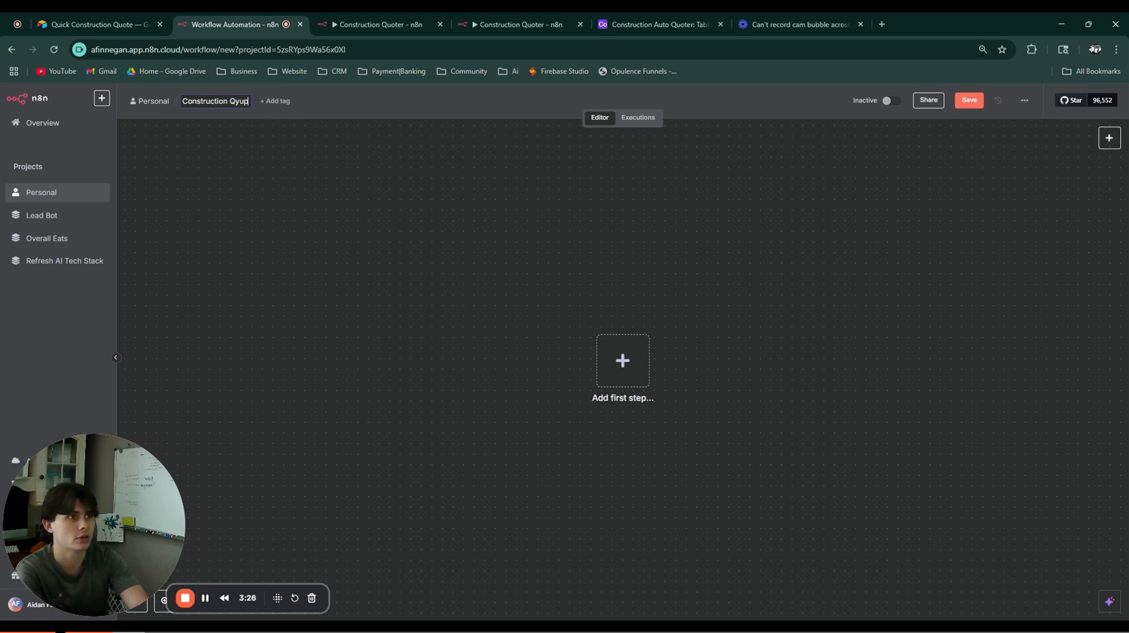
pyautogui.press('BackSpace')
pyautogui.press('BackSpace')
pyautogui.press('BackSpace')
pyautogui.write('uote')
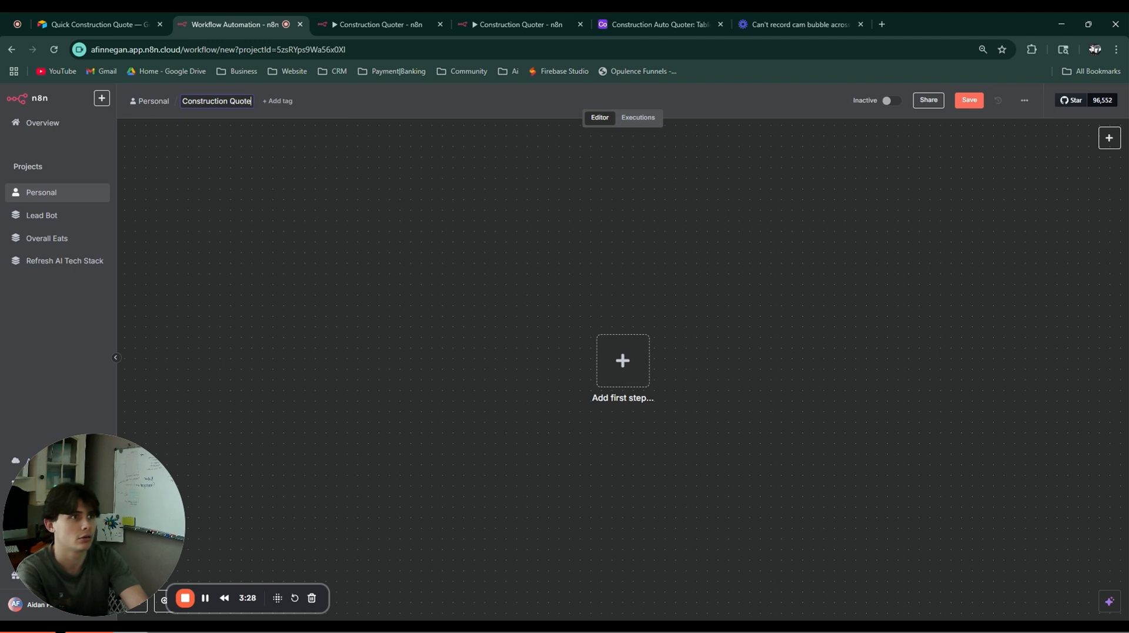
pyautogui.write('r Black')
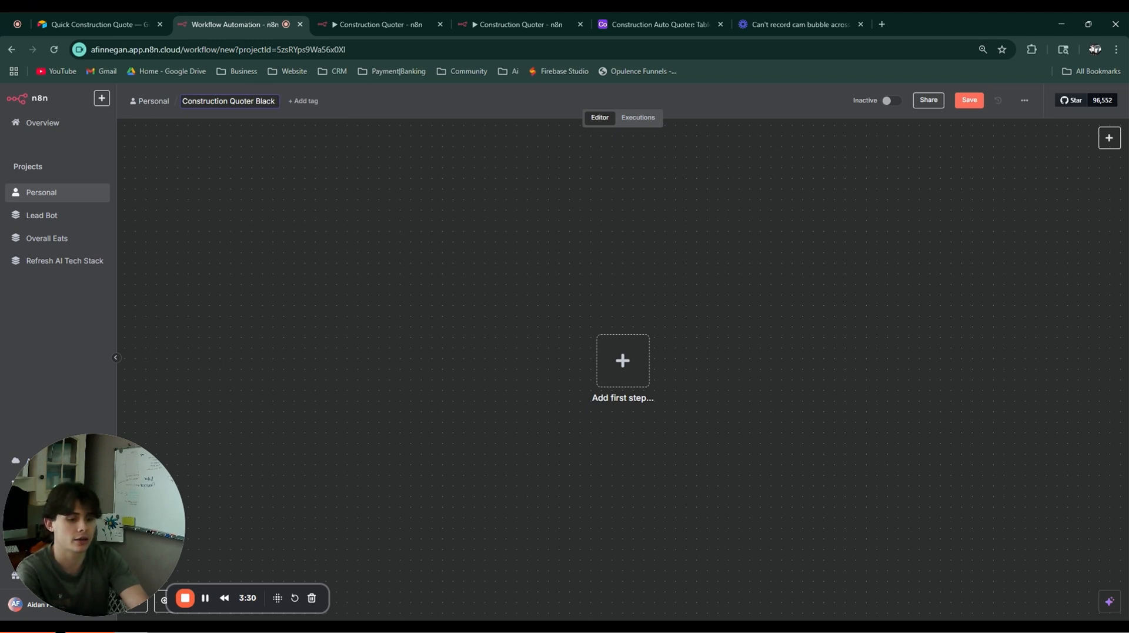
pyautogui.write(' Box')
pyautogui.press('Return')
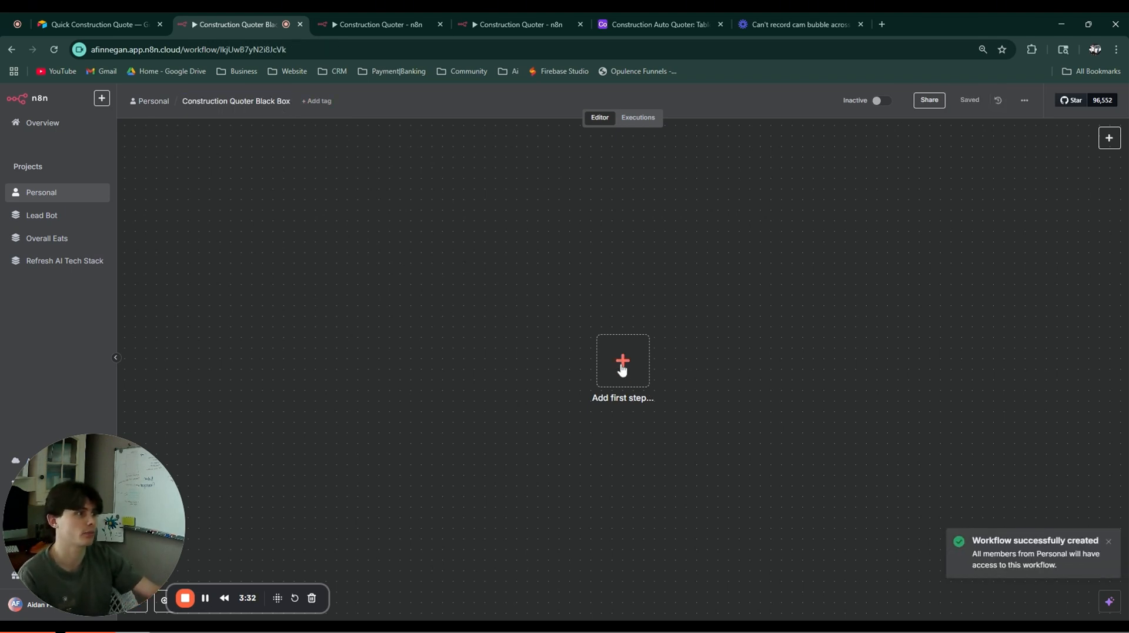
pyautogui.click(623, 370)
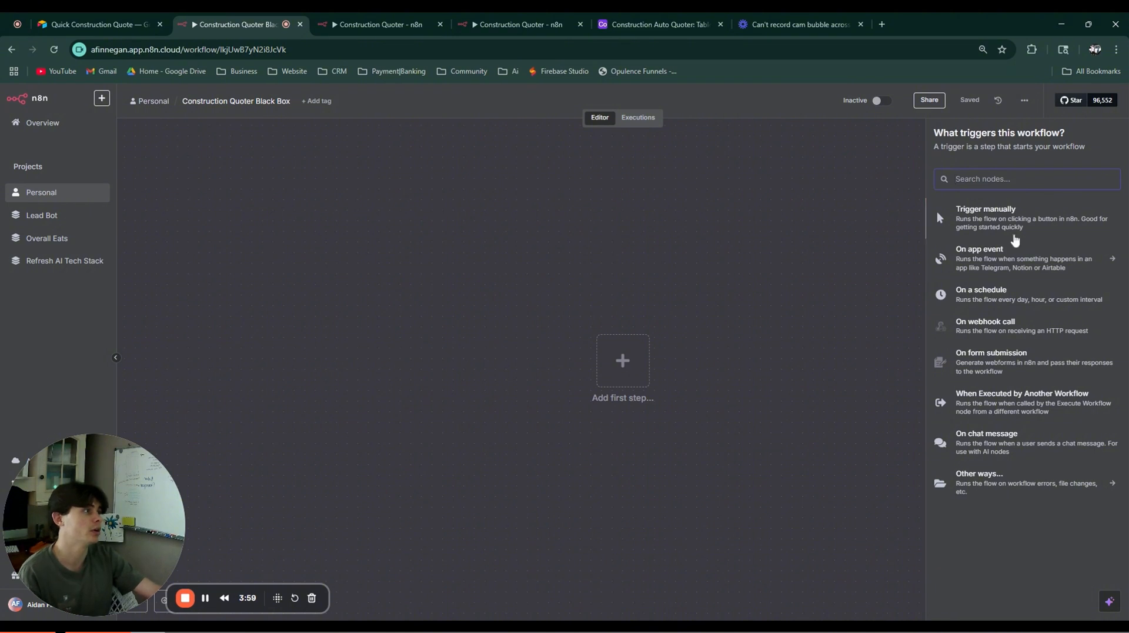
# Step: Start the workflow with a manual trigger followed by an Airtable Search Records node
pyautogui.click(1014, 236)
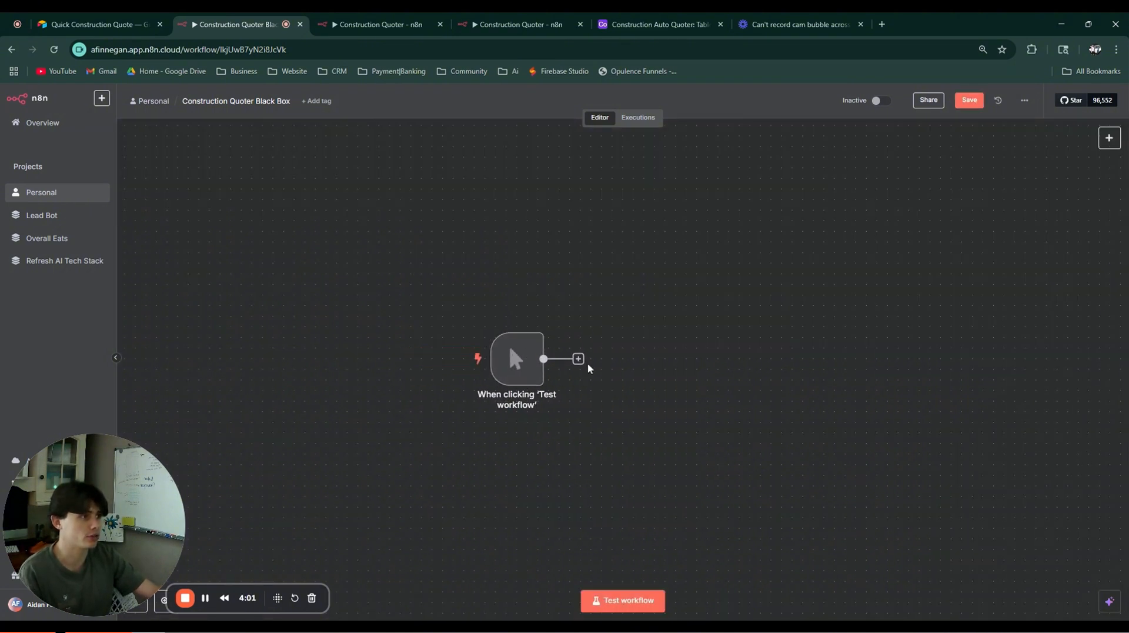
pyautogui.click(578, 359)
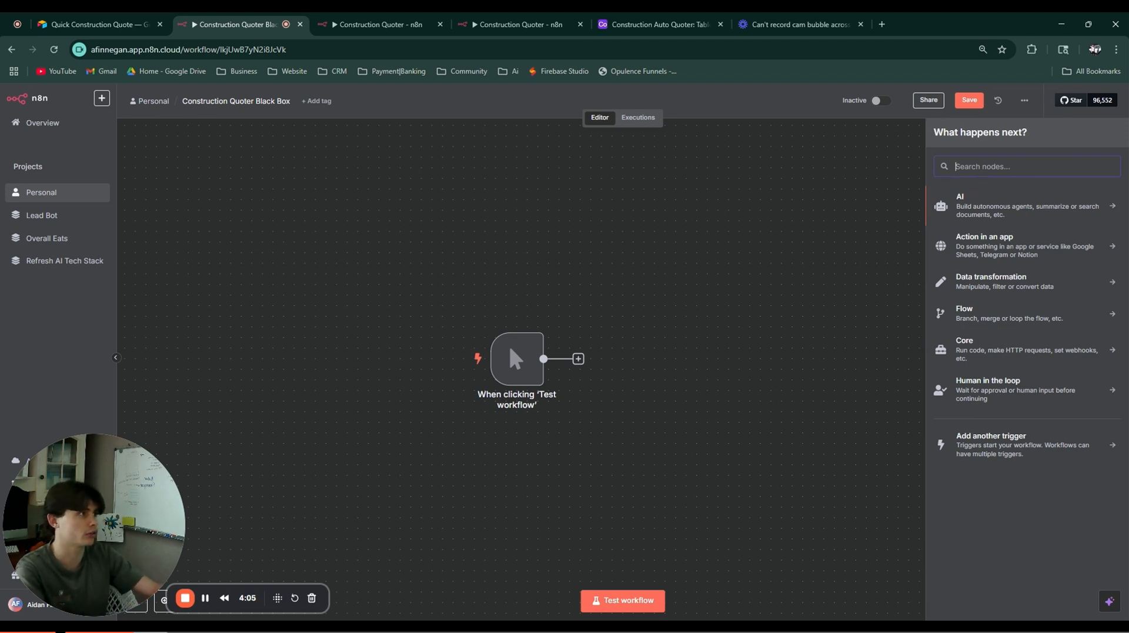
pyautogui.write('airtable')
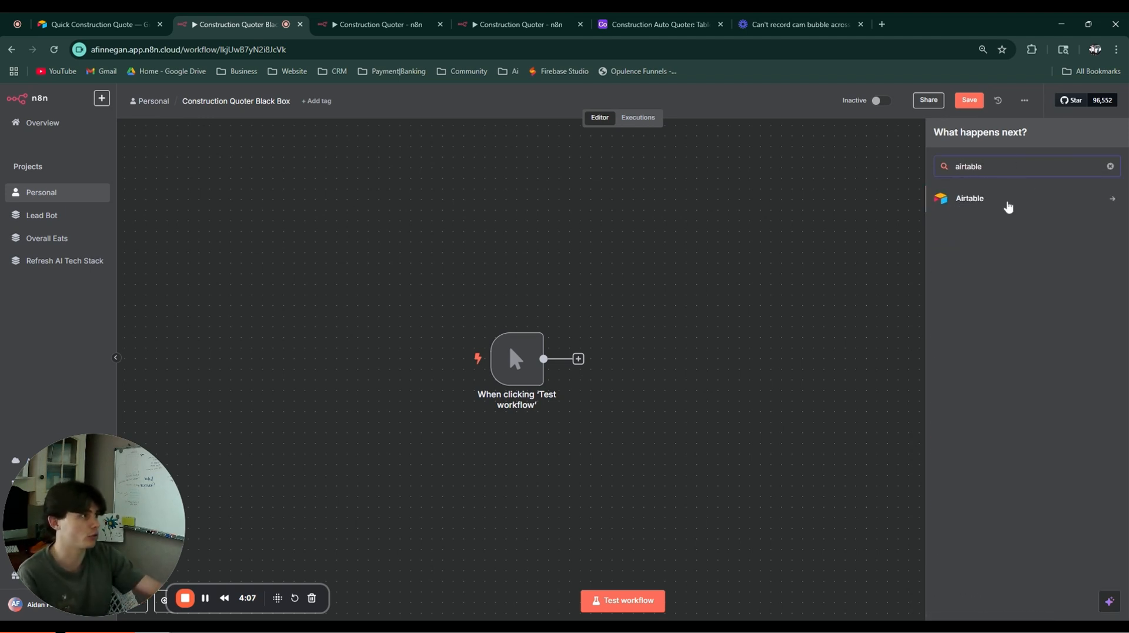
pyautogui.click(1007, 203)
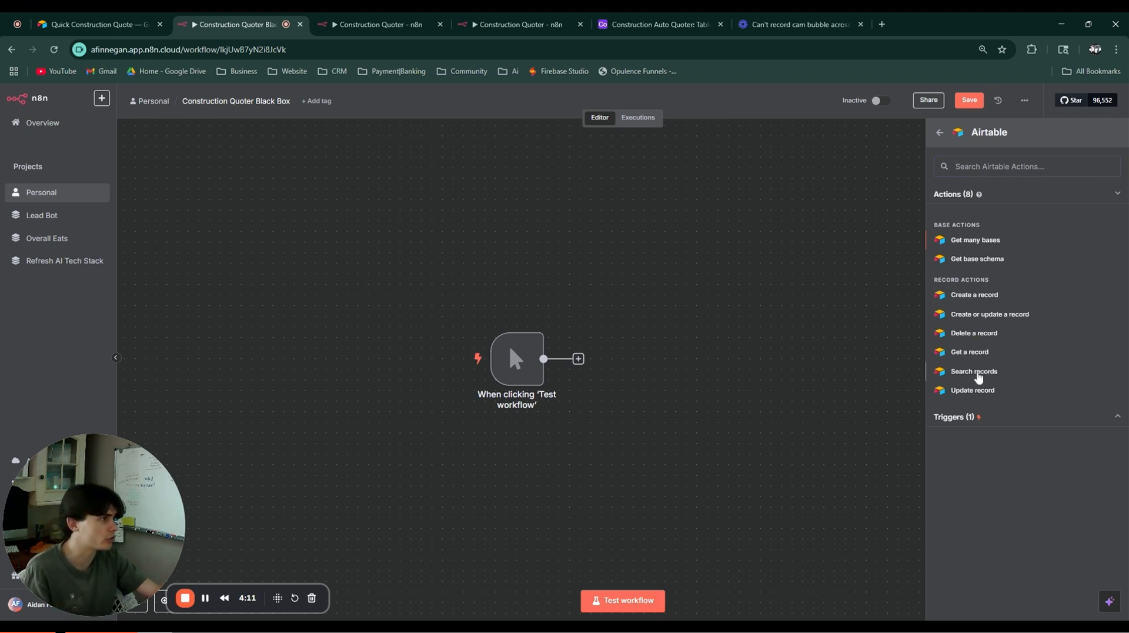
pyautogui.click(975, 371)
pyautogui.press('Escape')
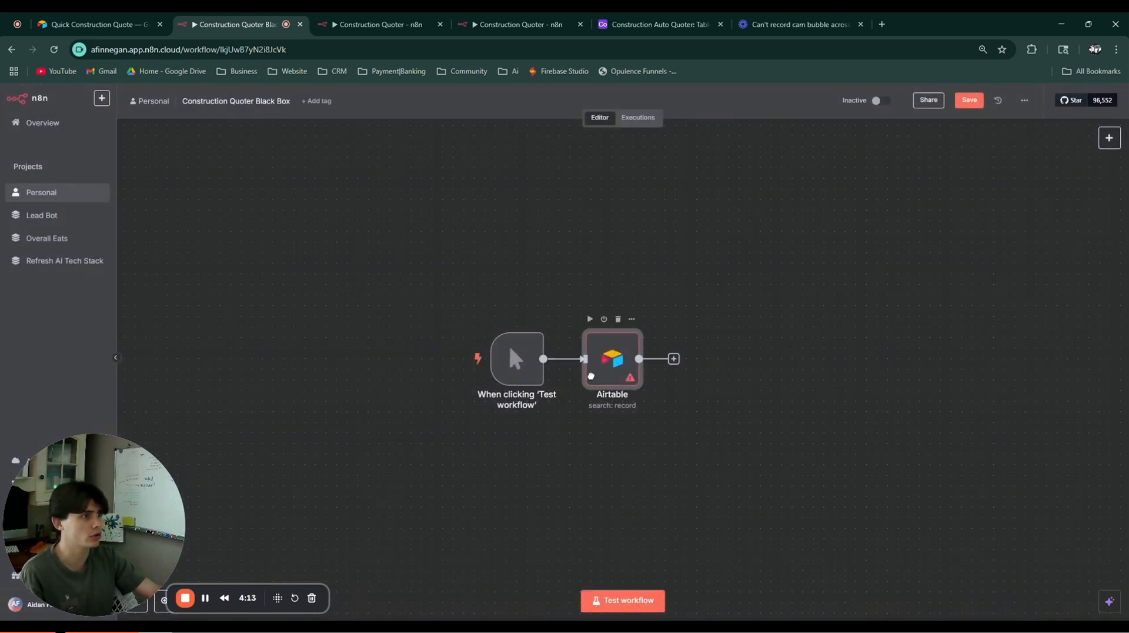
# Step: Rename the Airtable node to 'Get Form Data'
pyautogui.doubleClick(634, 359)
pyautogui.click(392, 117)
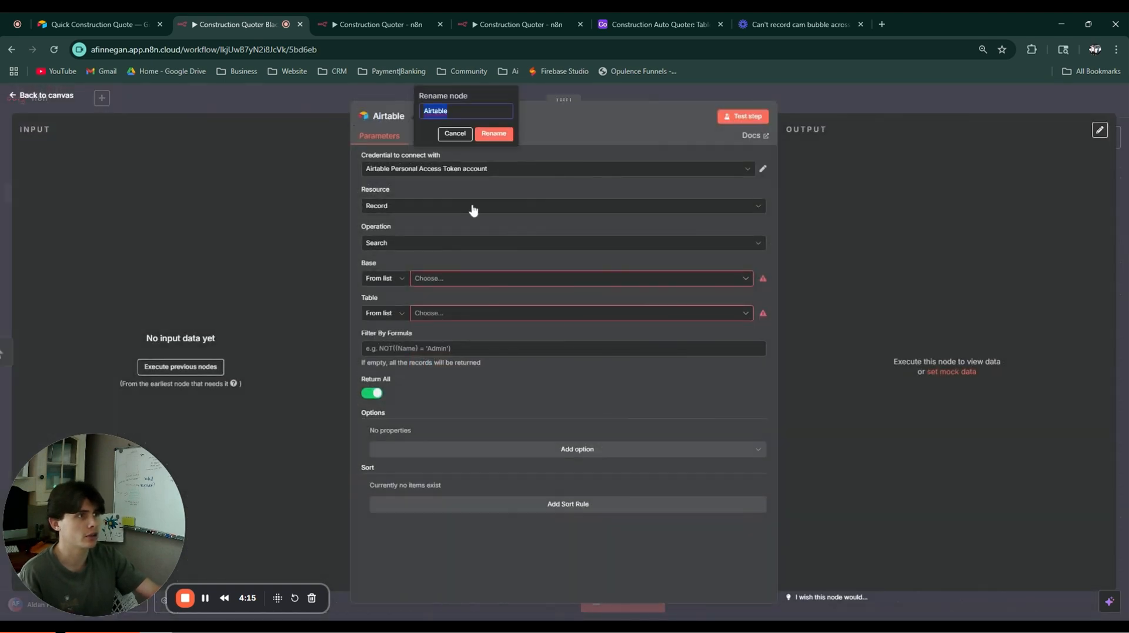
pyautogui.write('Get')
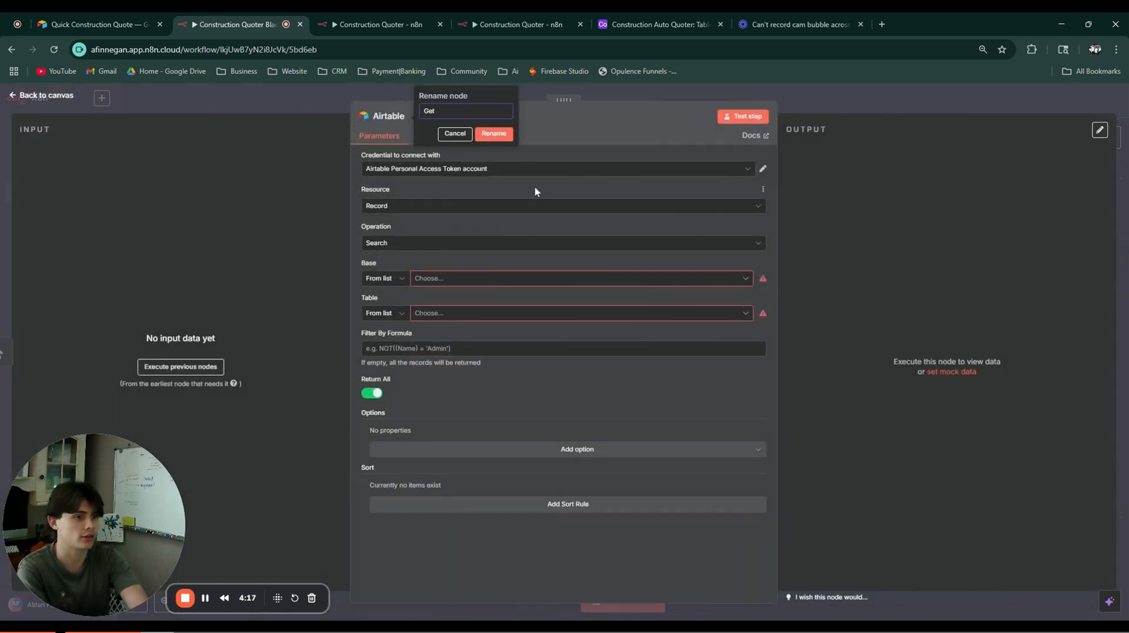
pyautogui.write(' Fomr Da')
pyautogui.press('BackSpace')
pyautogui.press('BackSpace')
pyautogui.press('BackSpace')
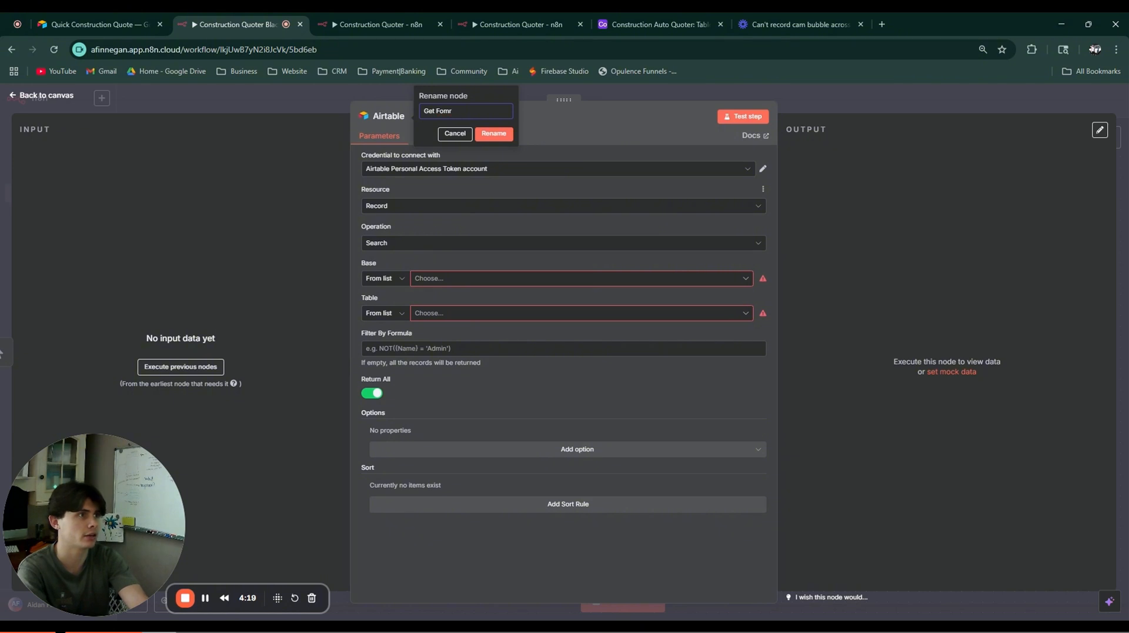
pyautogui.write('rm Dat')
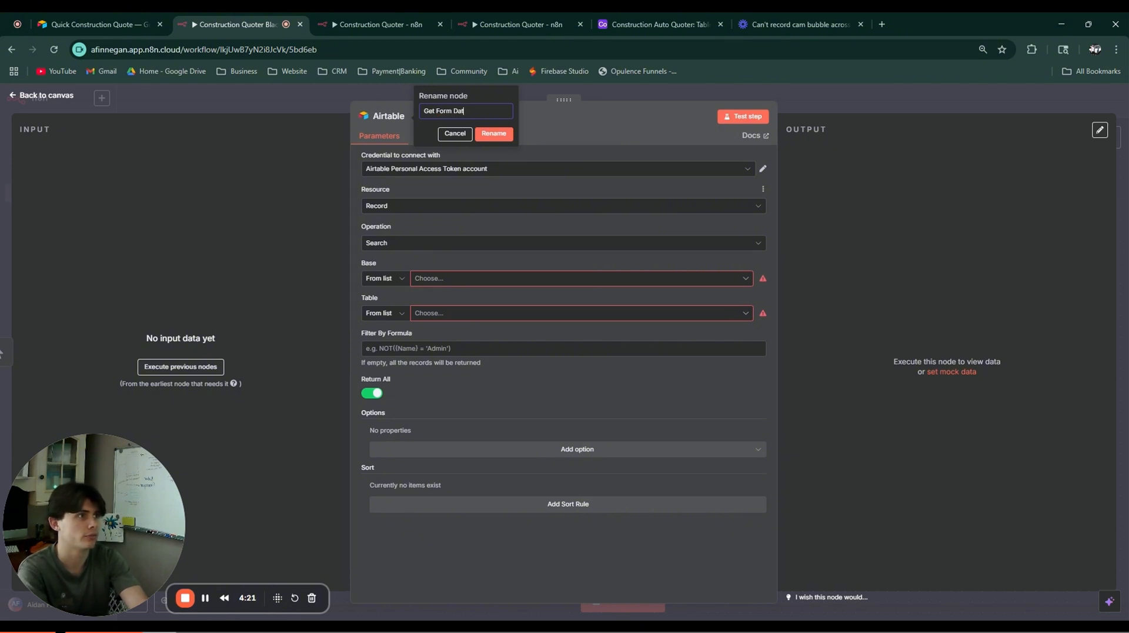
pyautogui.write('a')
pyautogui.click(500, 134)
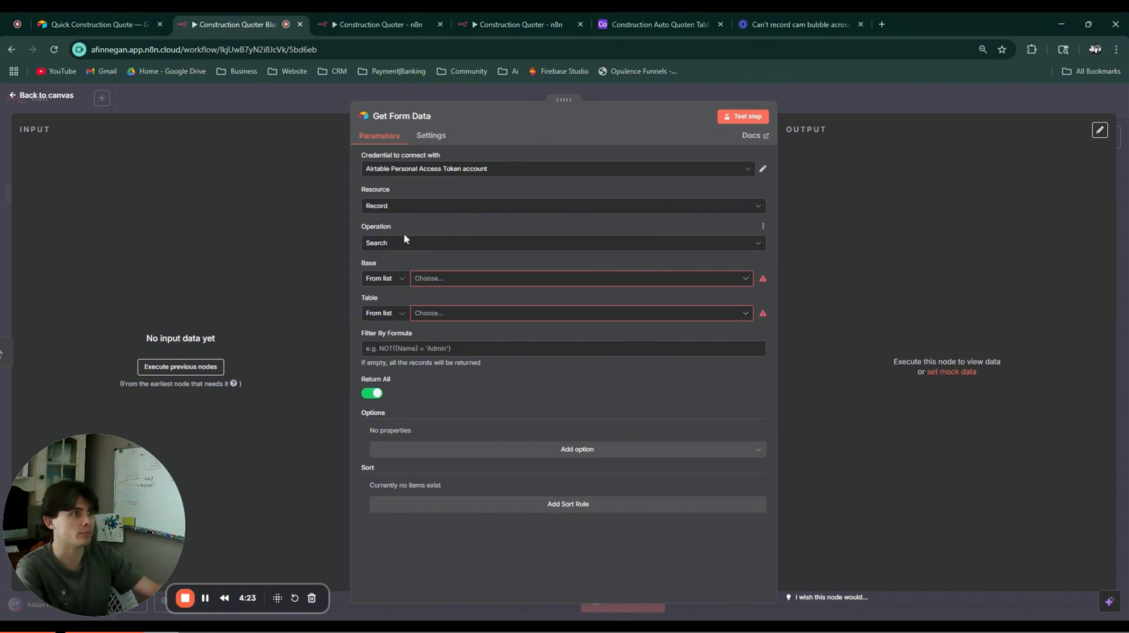
# Step: Begin a new Airtable credential for Get Form Data, then switch to the Airtable base
pyautogui.click(478, 169)
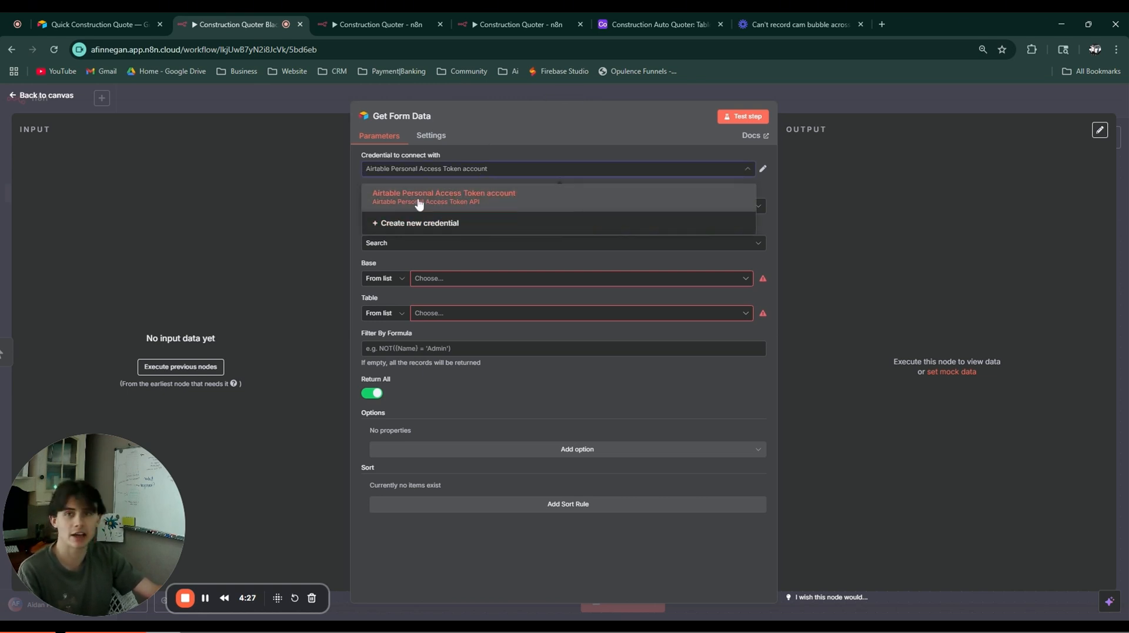
pyautogui.click(452, 222)
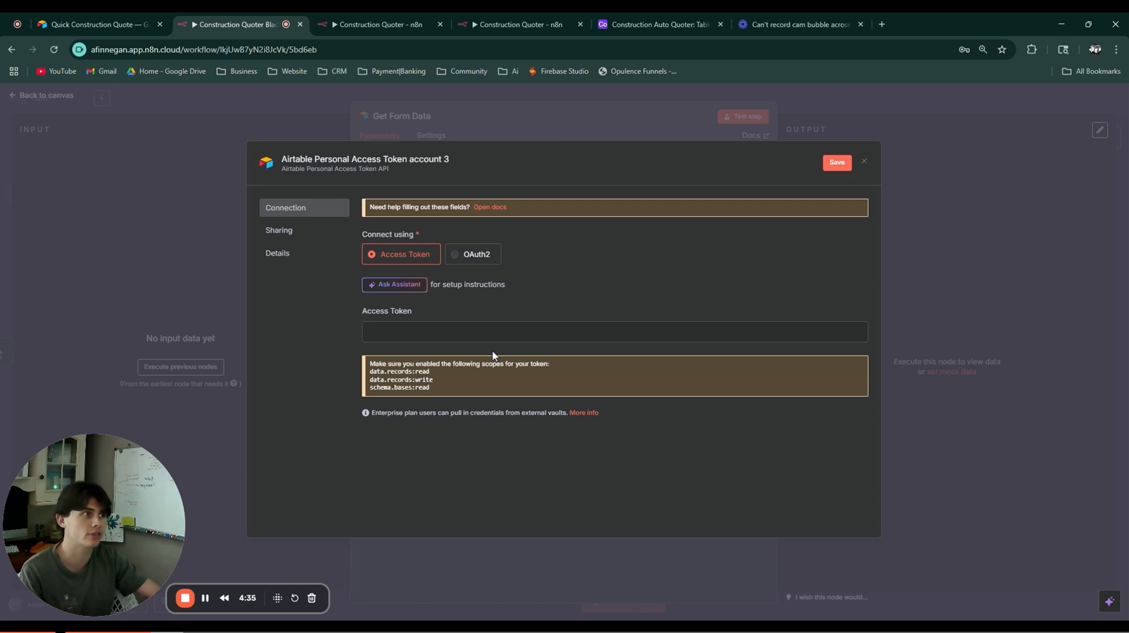
pyautogui.click(668, 24)
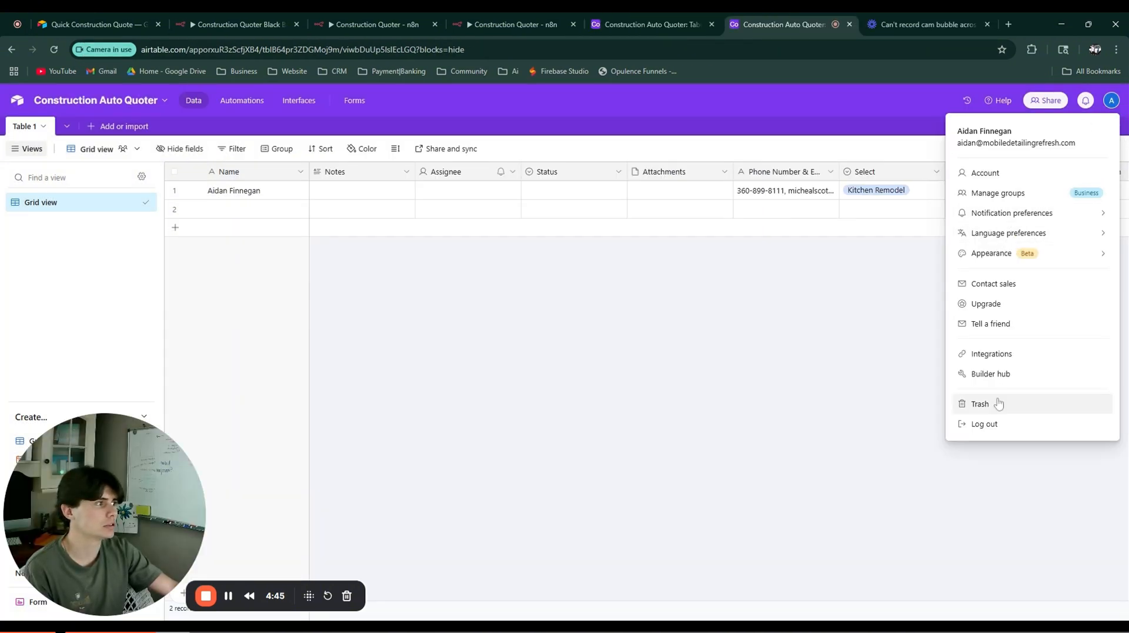
# Step: Start a personal access token with data.records:read and a schema scope for Construction Auto Quoter
pyautogui.click(992, 375)
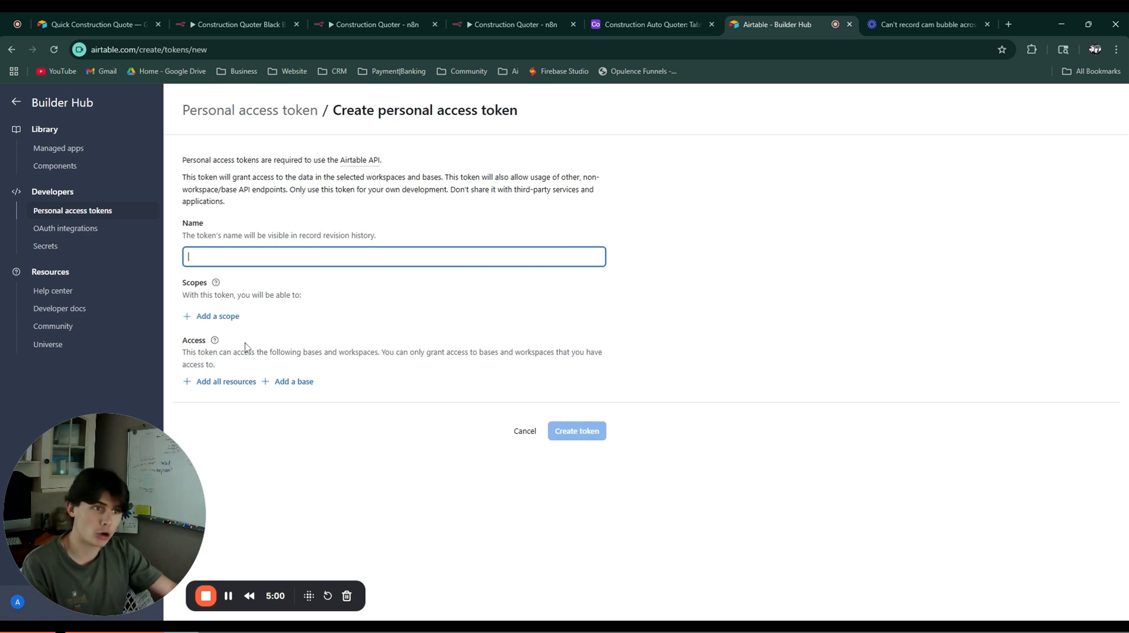
pyautogui.click(226, 320)
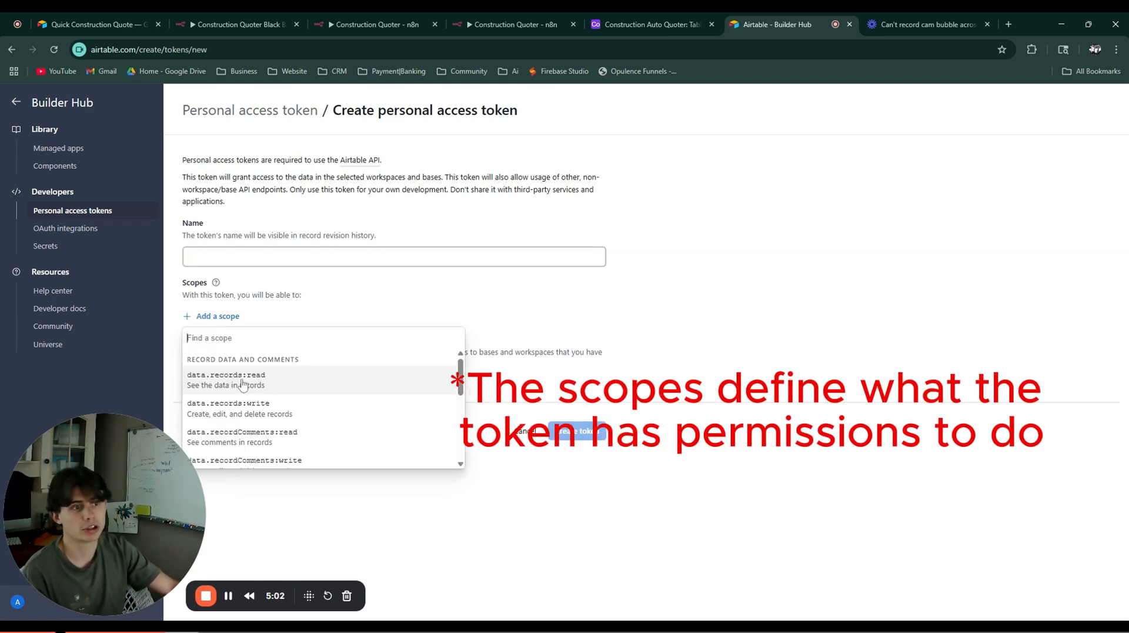
pyautogui.click(243, 384)
pyautogui.click(216, 343)
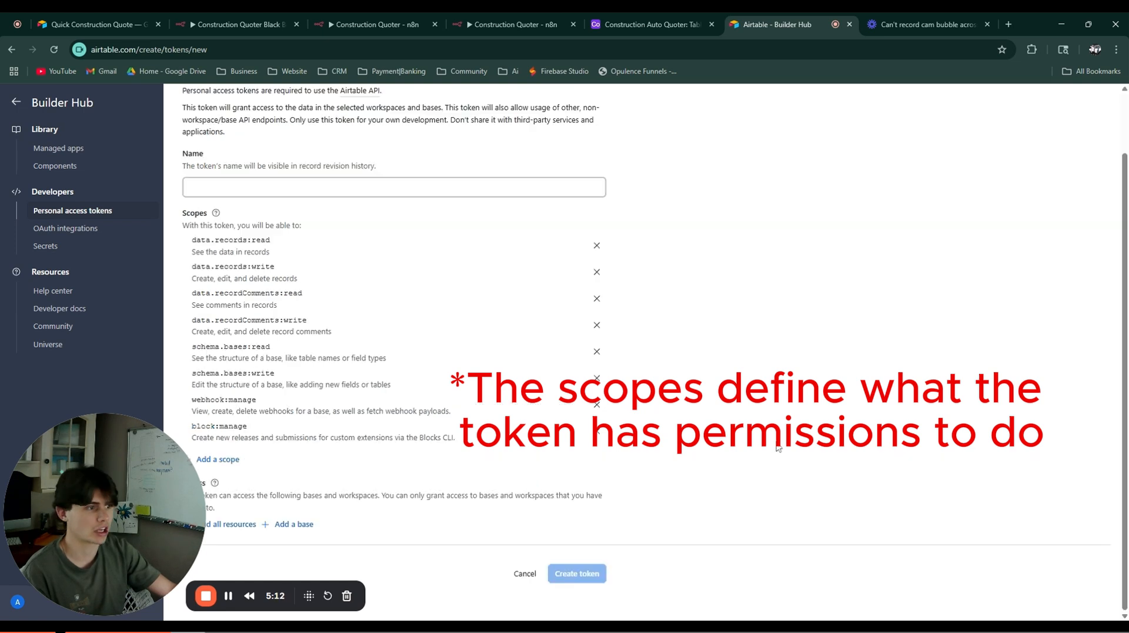
pyautogui.click(295, 524)
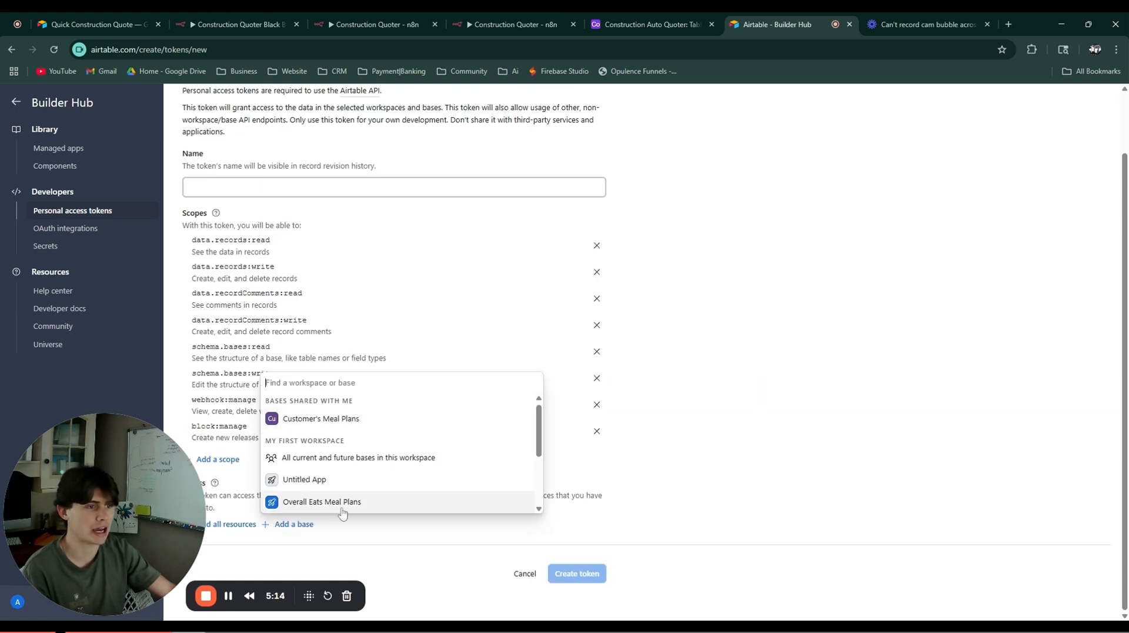
pyautogui.scroll(-1, 382, 464)
pyautogui.scroll(1, 352, 447)
pyautogui.scroll(-3, 347, 464)
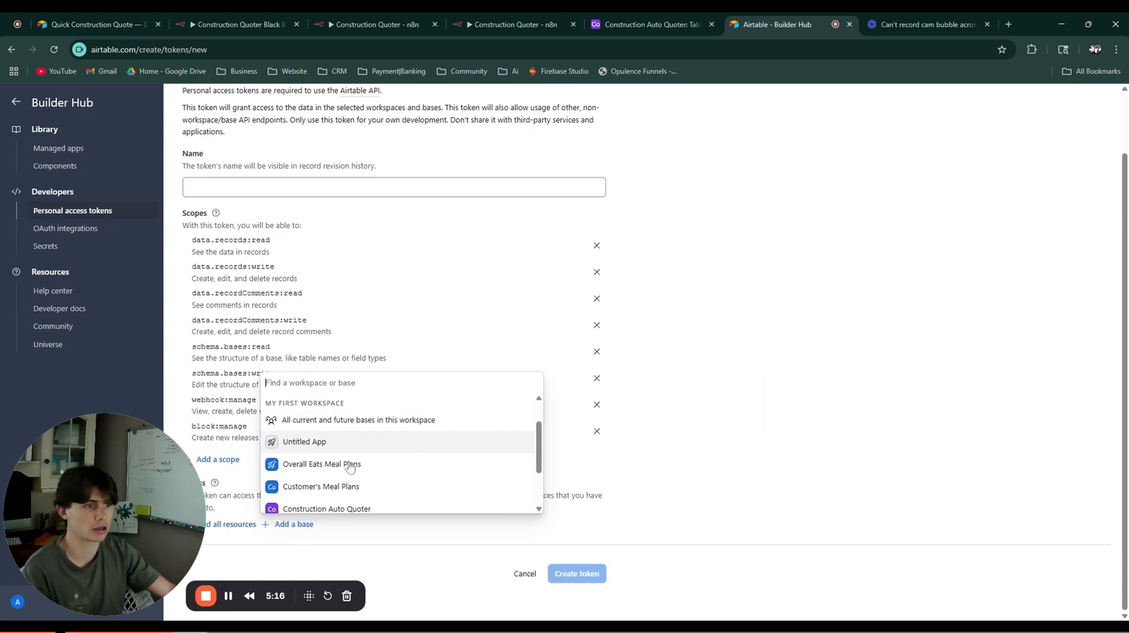
pyautogui.click(338, 443)
pyautogui.scroll(-1, 365, 524)
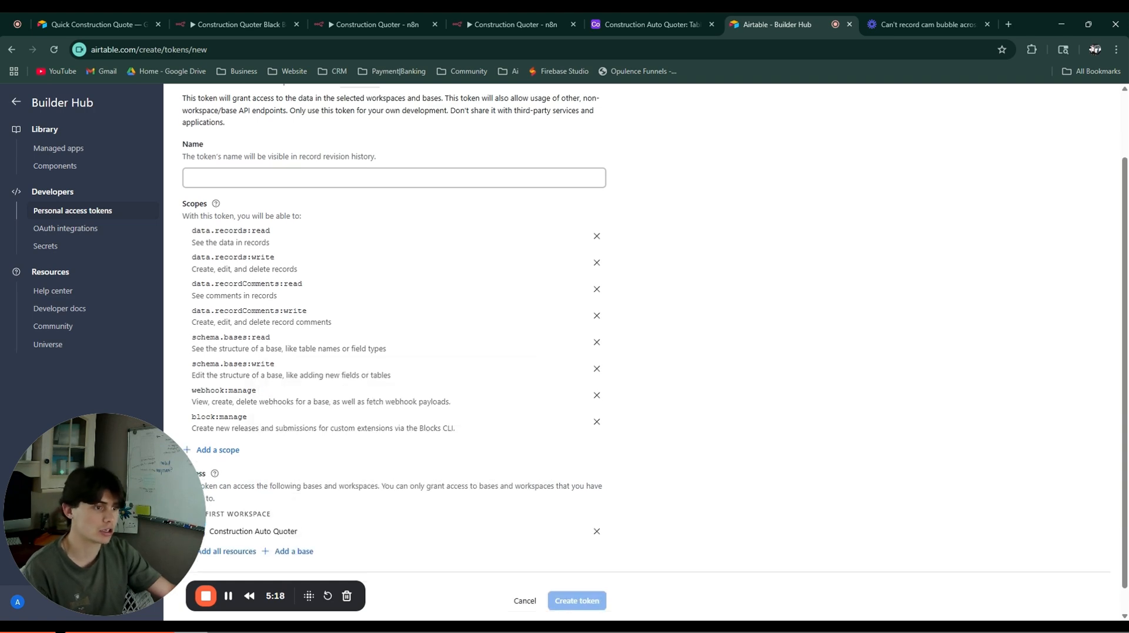
pyautogui.scroll(2, 529, 500)
# Step: Name the token 'deleteme', create and copy it, then return to n8n
pyautogui.click(241, 260)
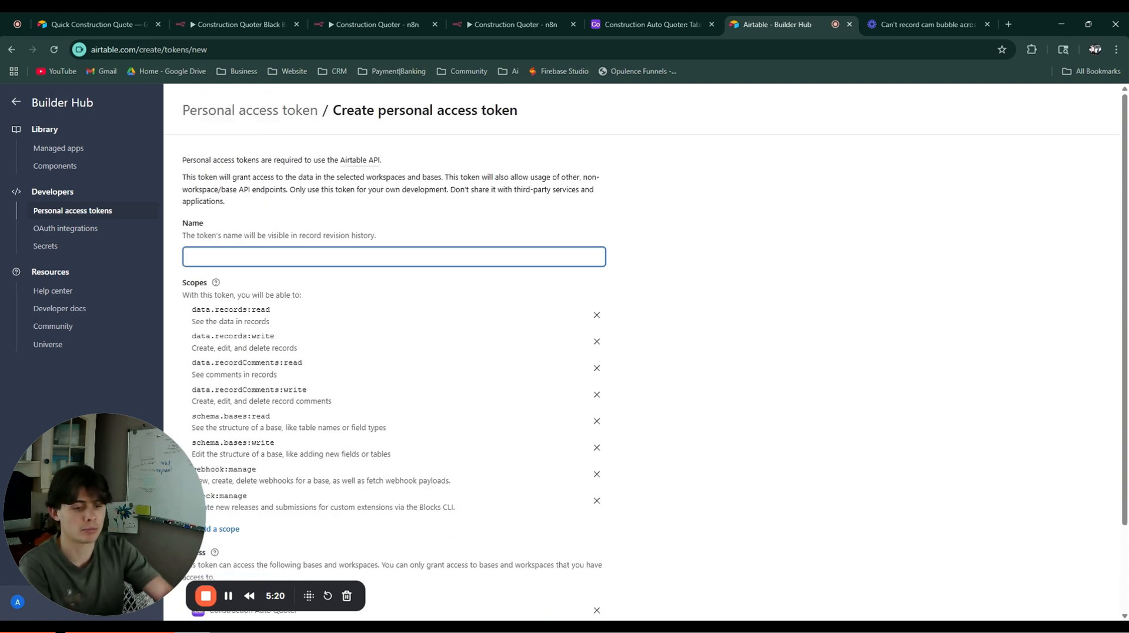
pyautogui.write('deleteme nme')
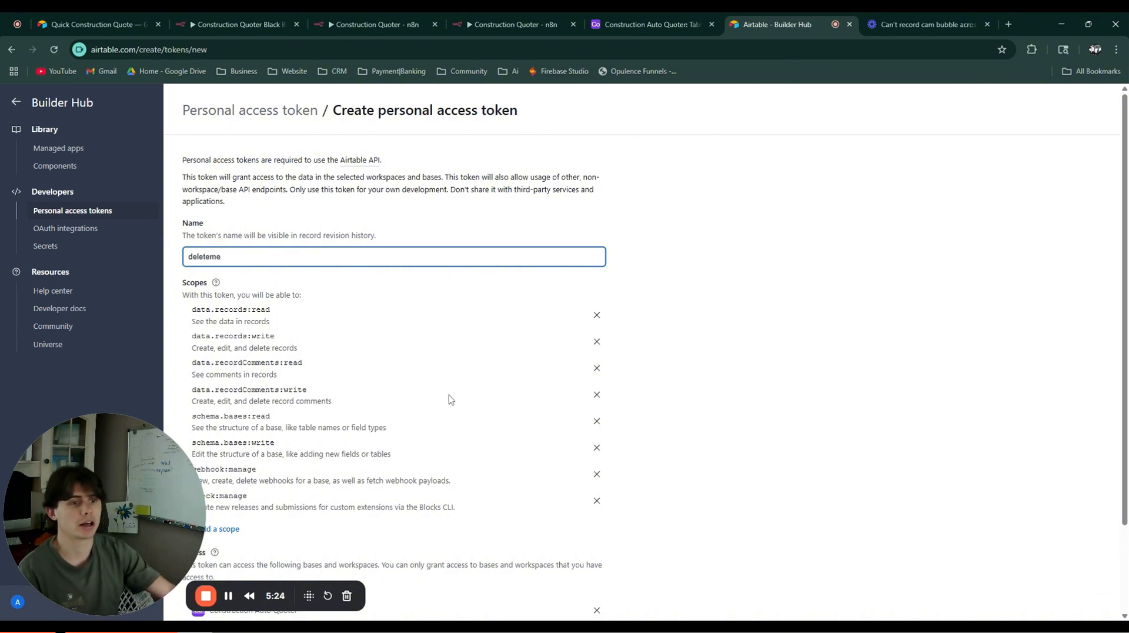
pyautogui.scroll(-2, 450, 395)
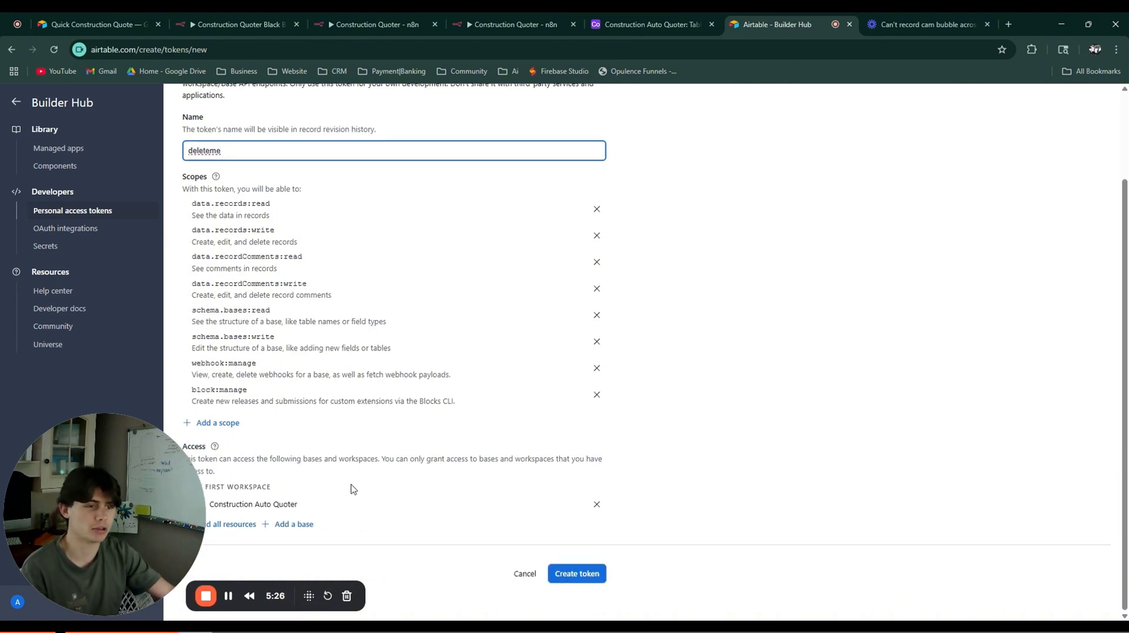
pyautogui.click(590, 575)
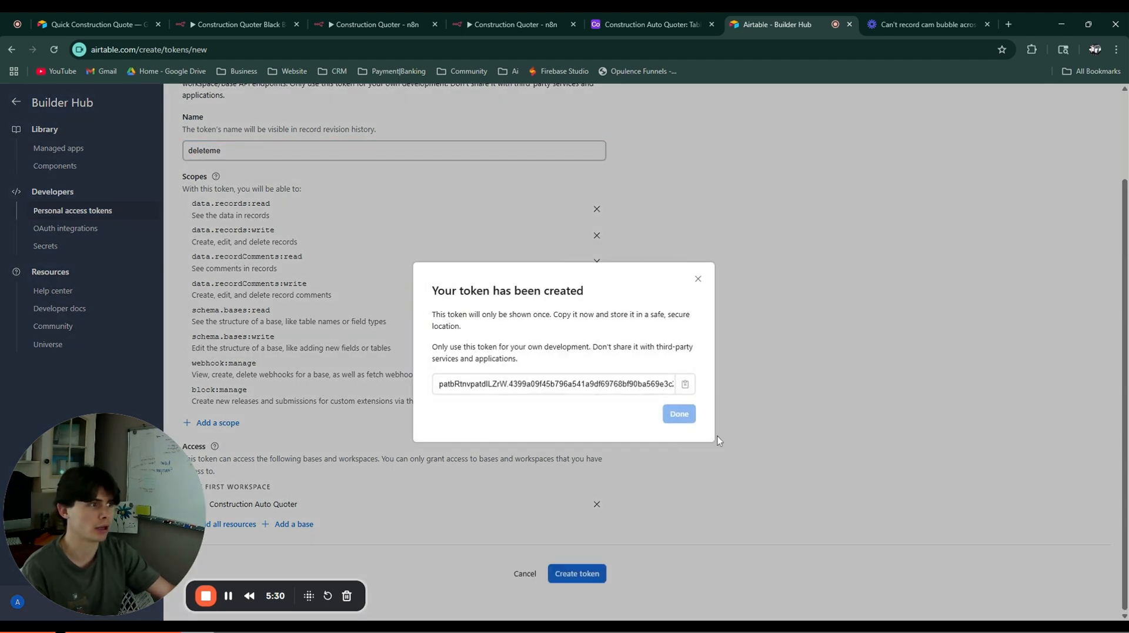
pyautogui.click(685, 384)
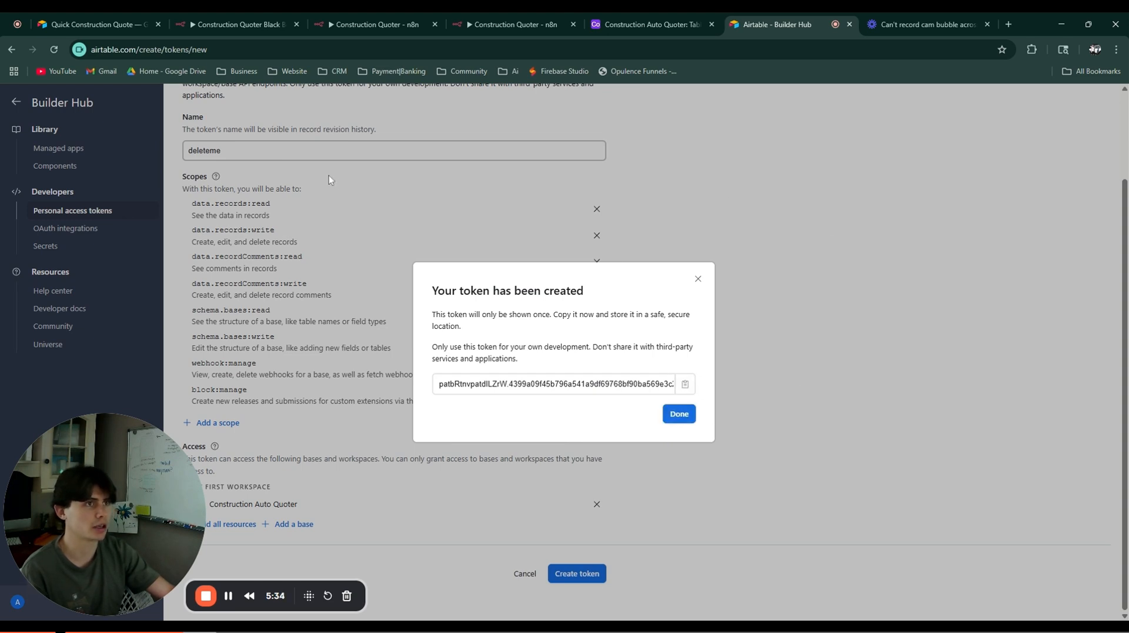
pyautogui.click(253, 22)
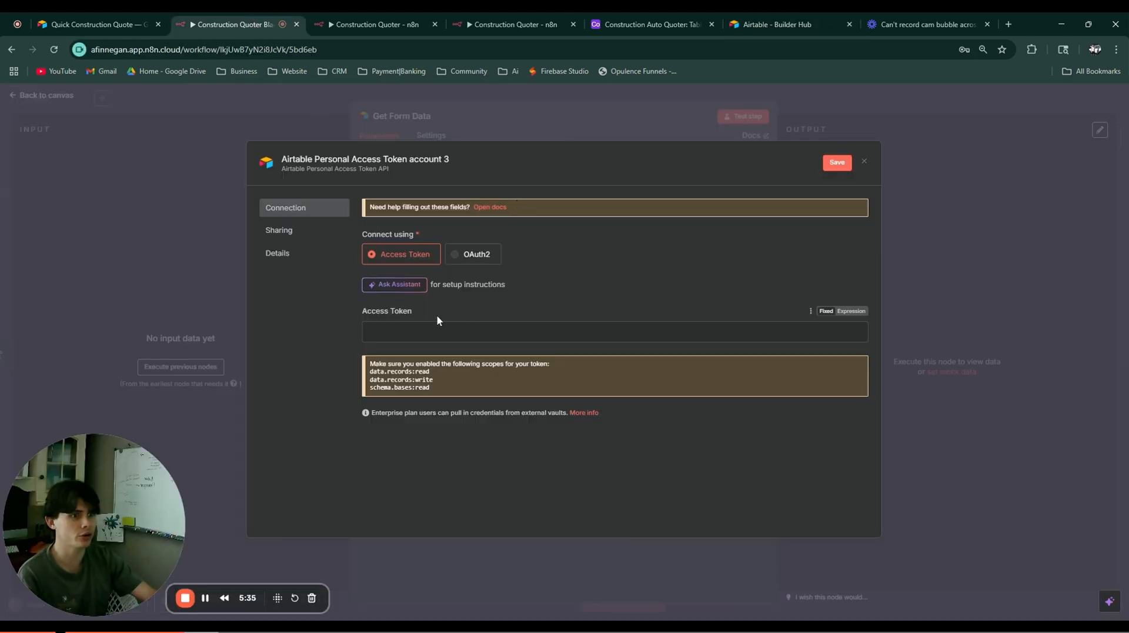
# Step: Paste the token into Access Token and save the Airtable credential
pyautogui.click(396, 337)
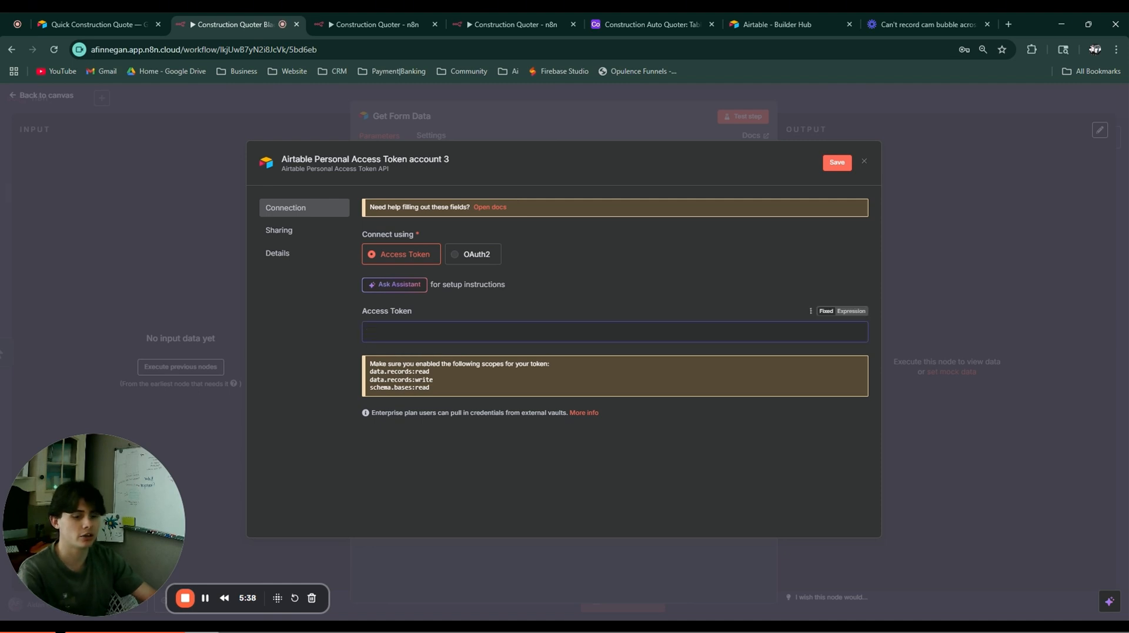
pyautogui.hotkey('ctrl', 'v')
pyautogui.click(836, 162)
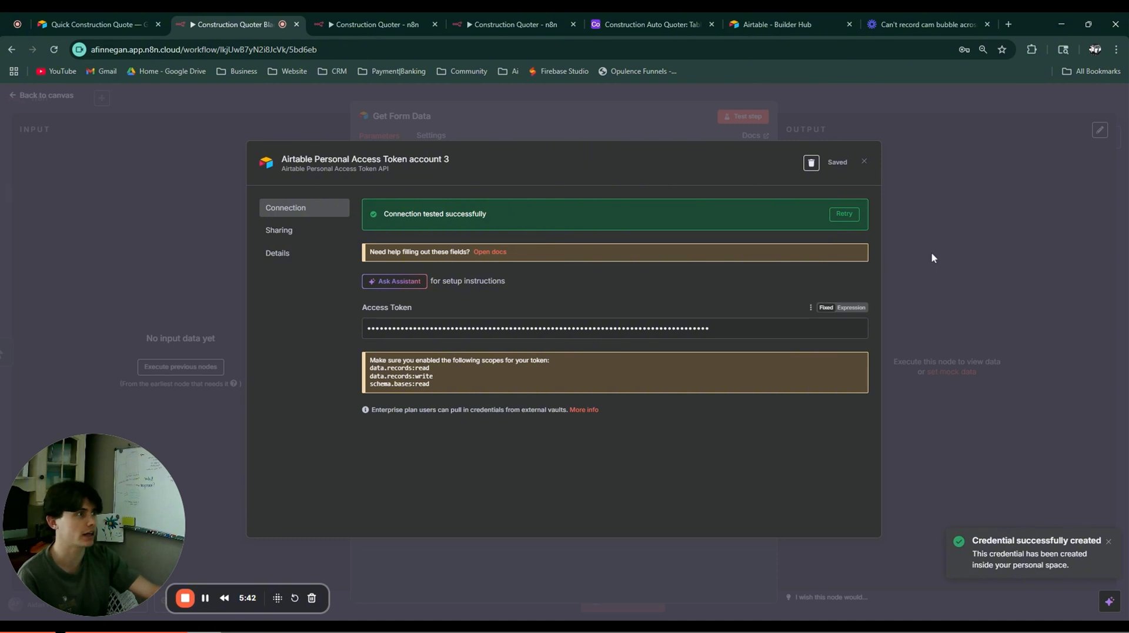
pyautogui.click(931, 257)
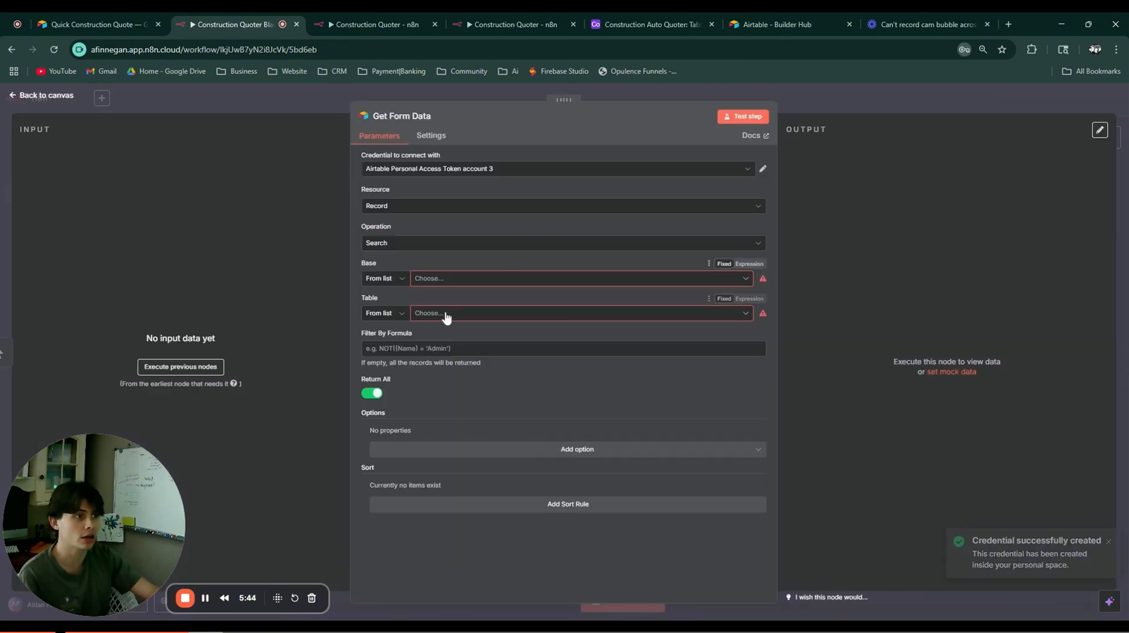
# Step: Set Get Form Data to Construction Auto Quoter's Table 1 and test it, returning 2 records
pyautogui.click(442, 281)
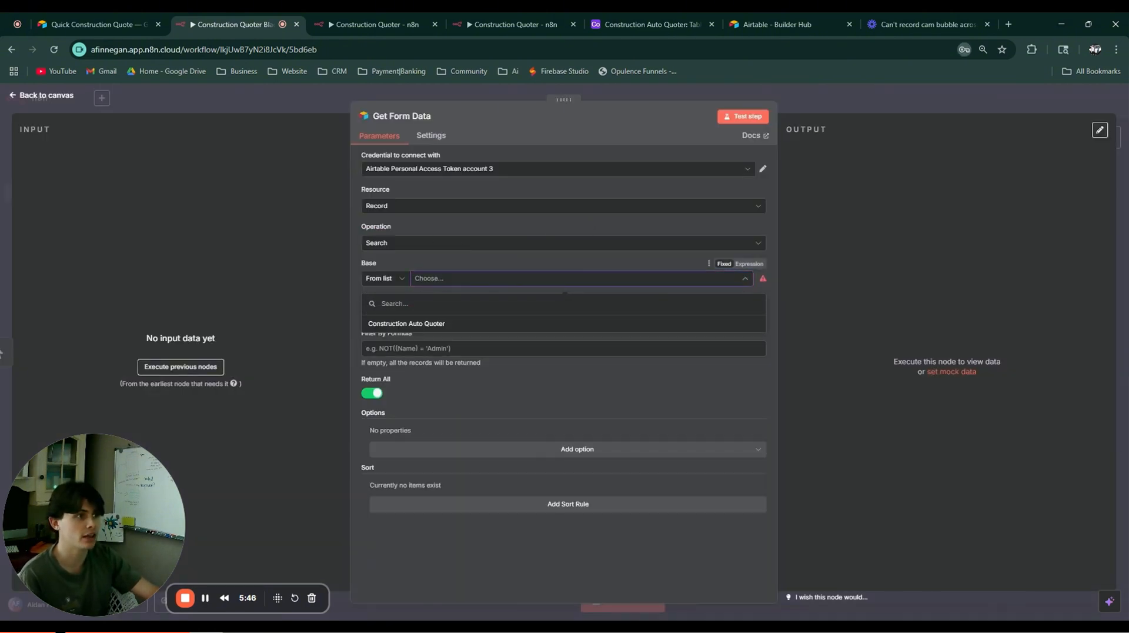
pyautogui.click(408, 325)
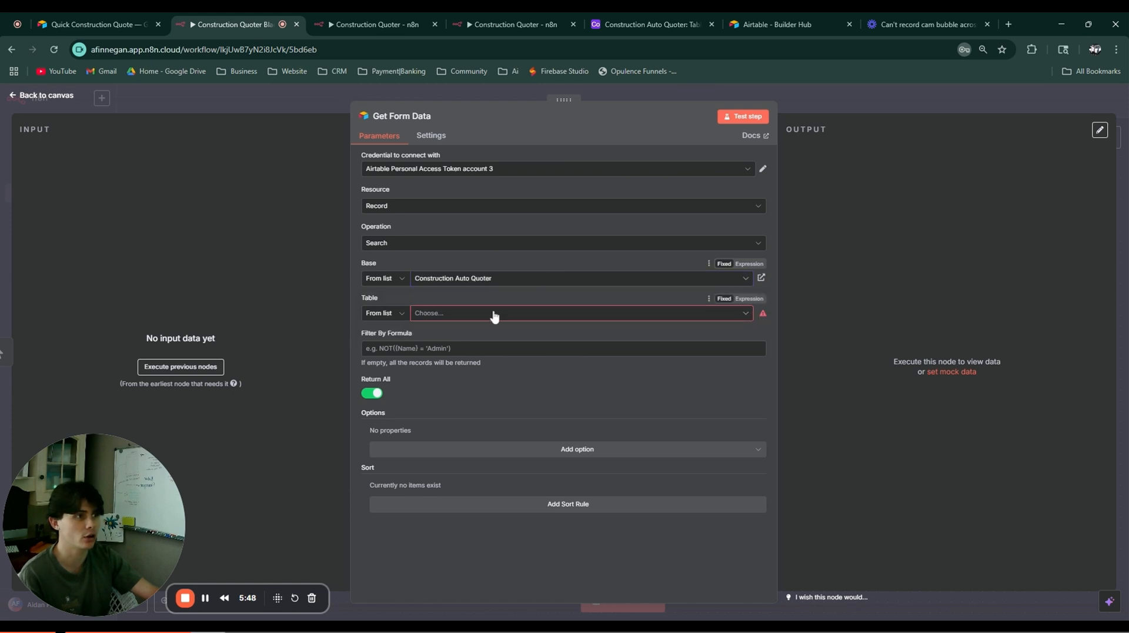
pyautogui.click(474, 312)
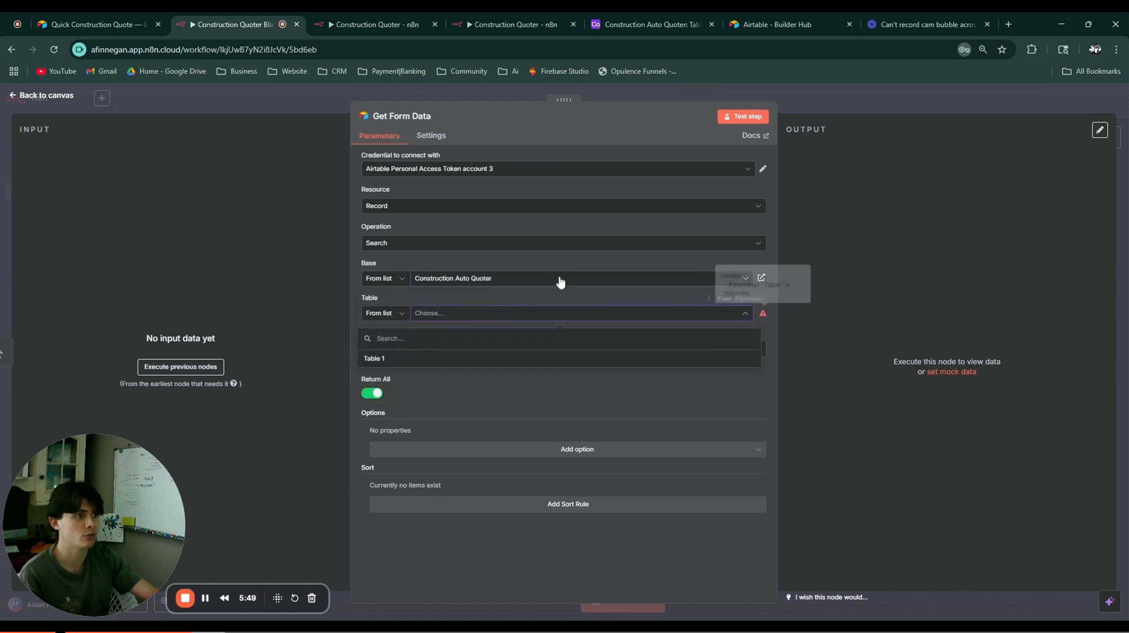
pyautogui.click(383, 360)
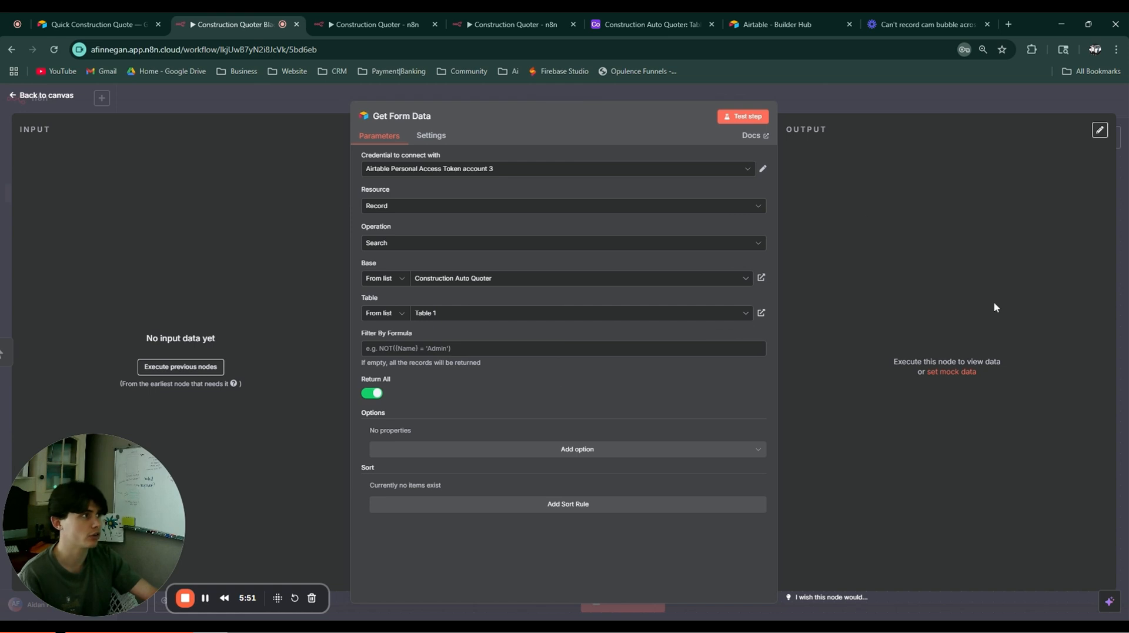
pyautogui.click(742, 115)
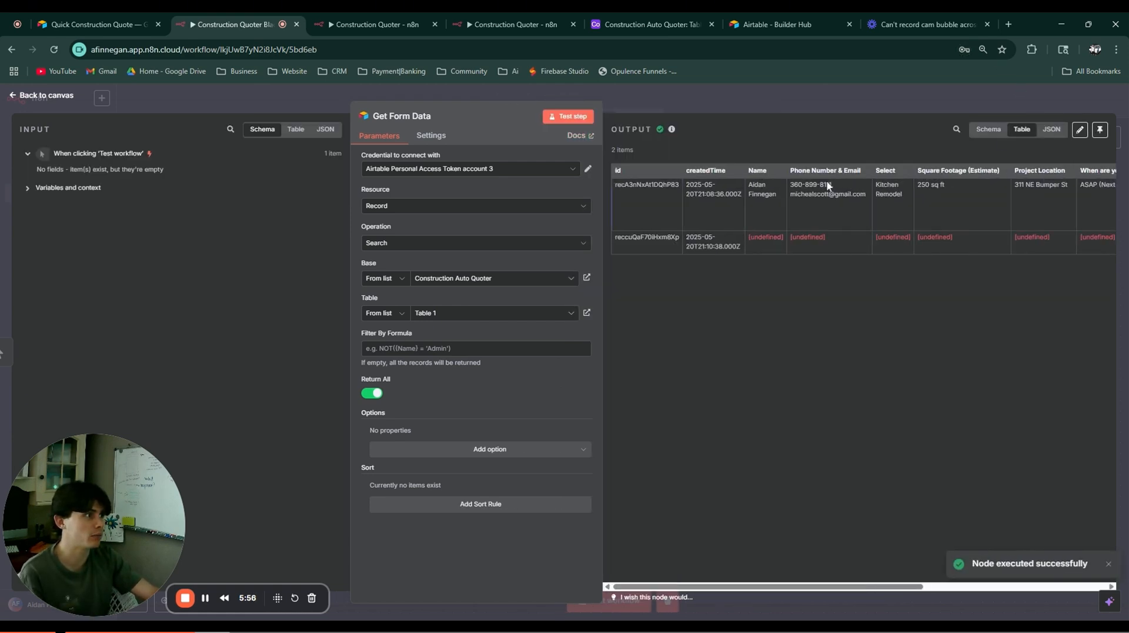
pyautogui.hscroll(3, 851, 395)
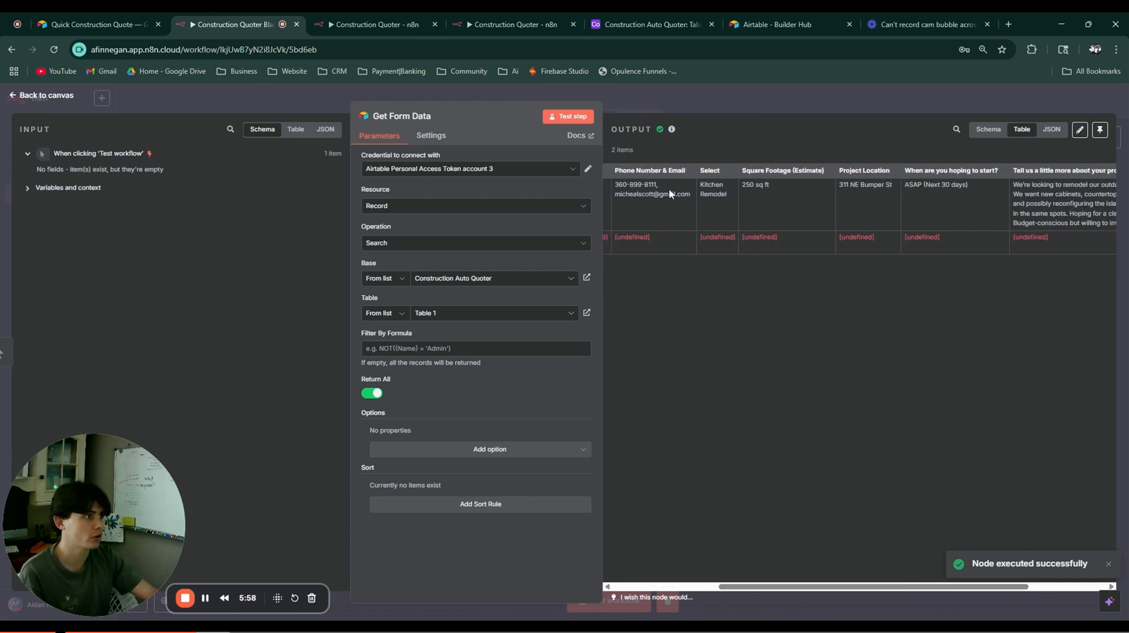
# Step: Add an Edit Fields node after Get Form Data
pyautogui.click(665, 93)
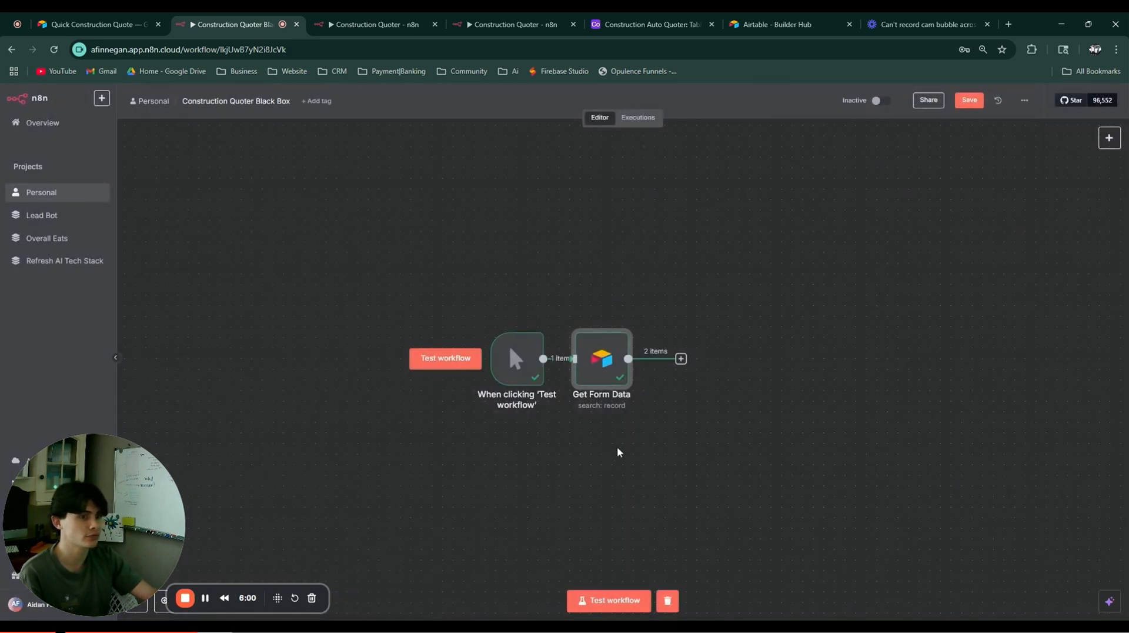
pyautogui.hscroll(2, 559, 403)
pyautogui.click(550, 356)
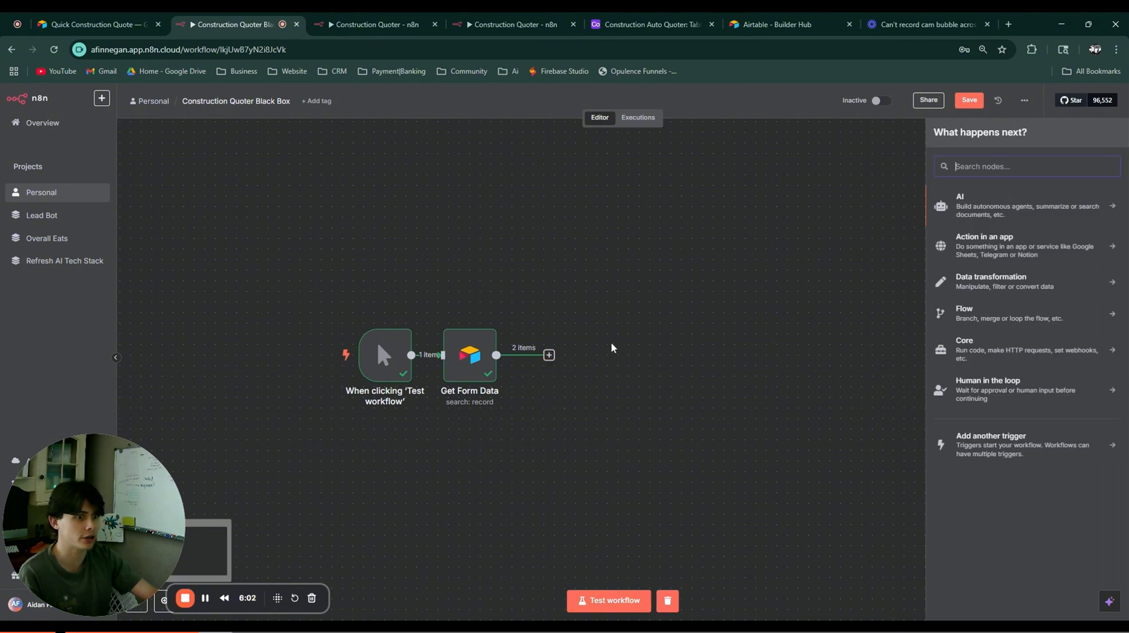
pyautogui.click(994, 281)
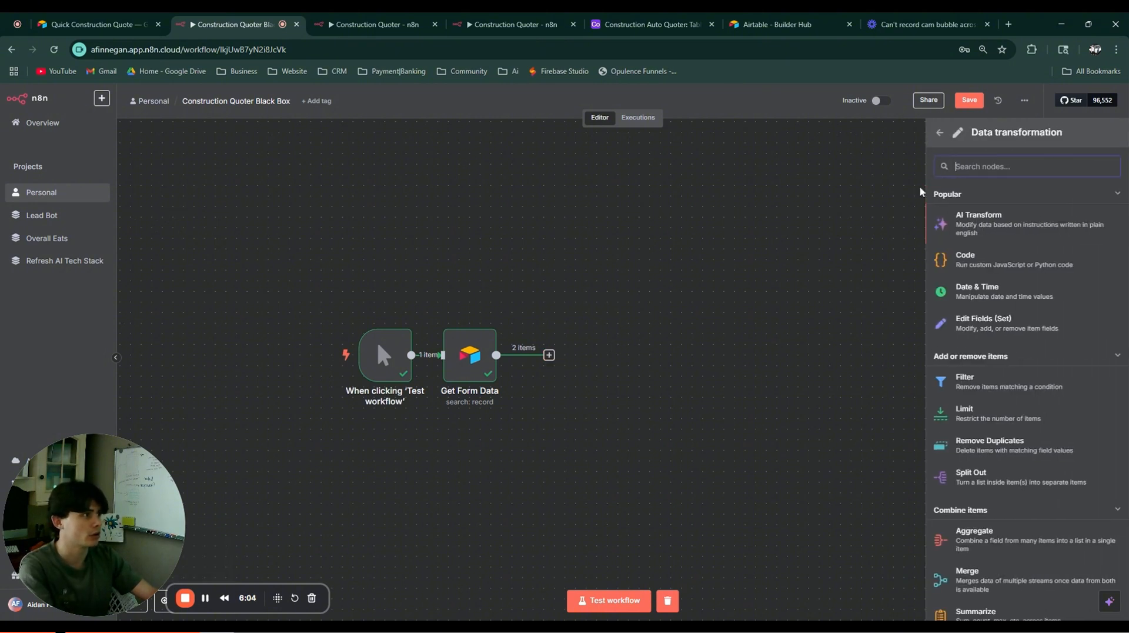
pyautogui.click(975, 323)
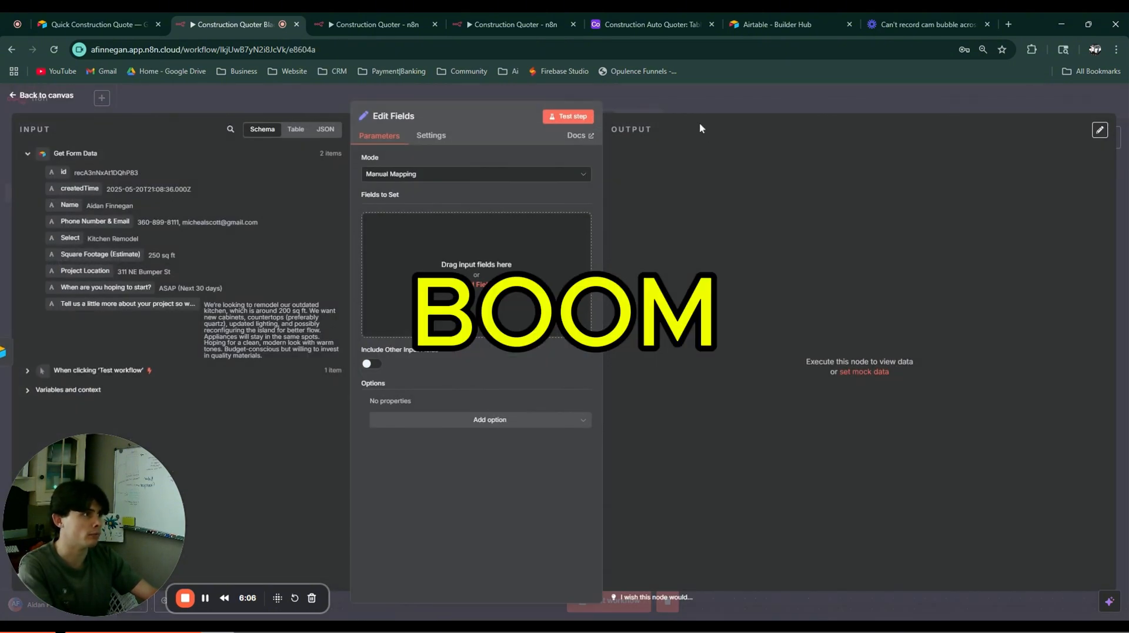
pyautogui.press('Escape')
# Step: Rename the Edit Fields node to 'Set Data'
pyautogui.doubleClick(582, 353)
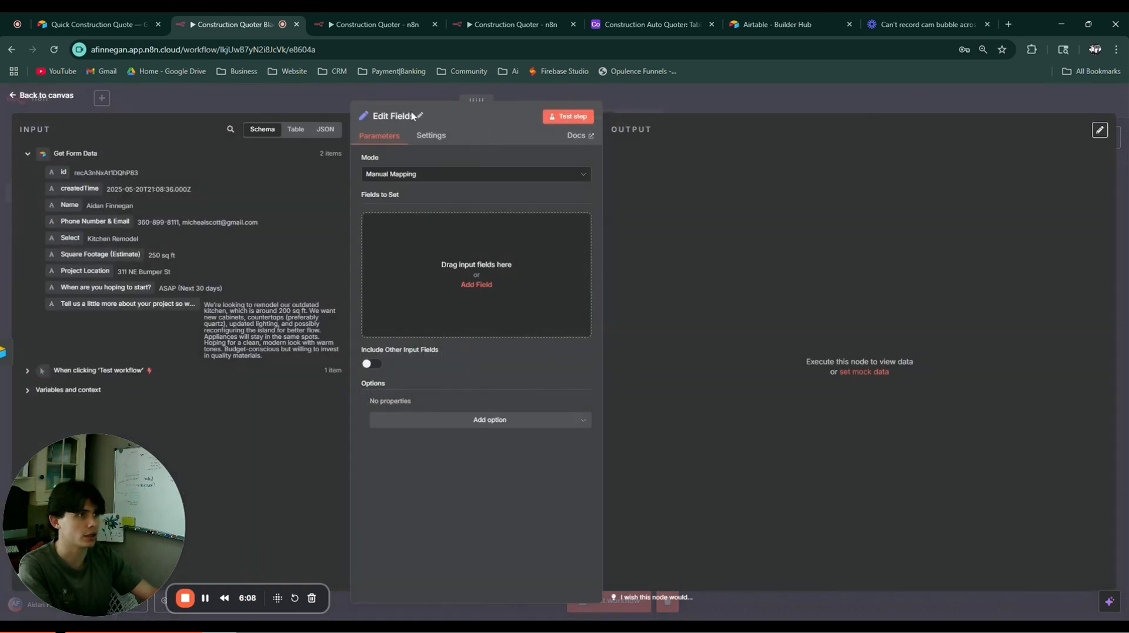
pyautogui.click(389, 117)
pyautogui.hotkey('ctrl', 'a')
pyautogui.write('Set D')
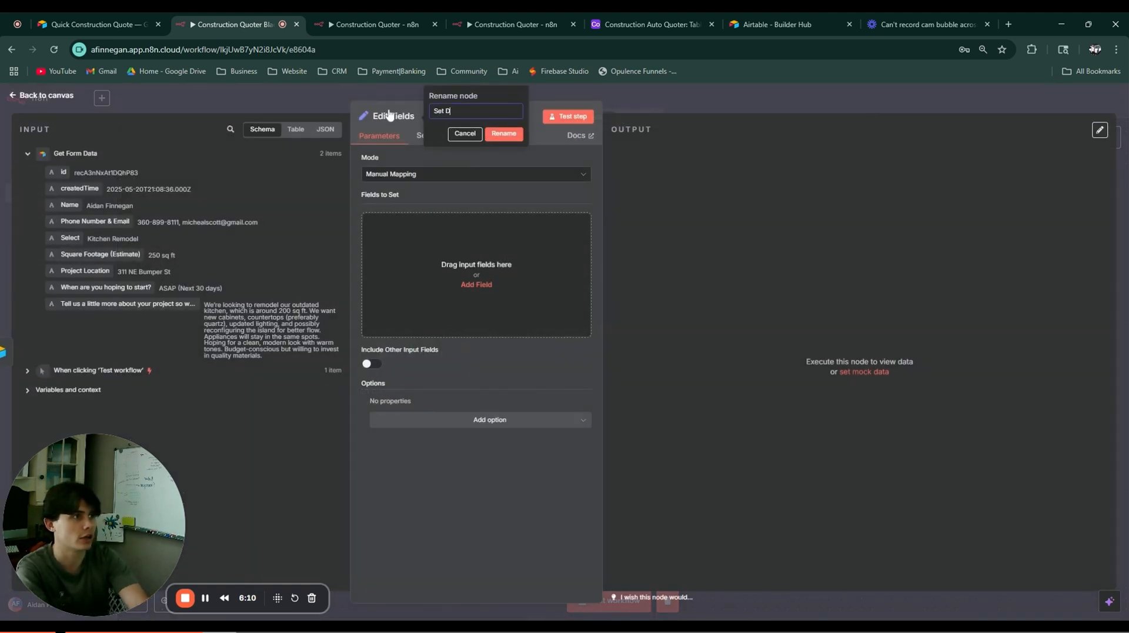
pyautogui.write('ata')
pyautogui.press('Return')
# Step: Add five empty fields to Set Data
pyautogui.click(476, 284)
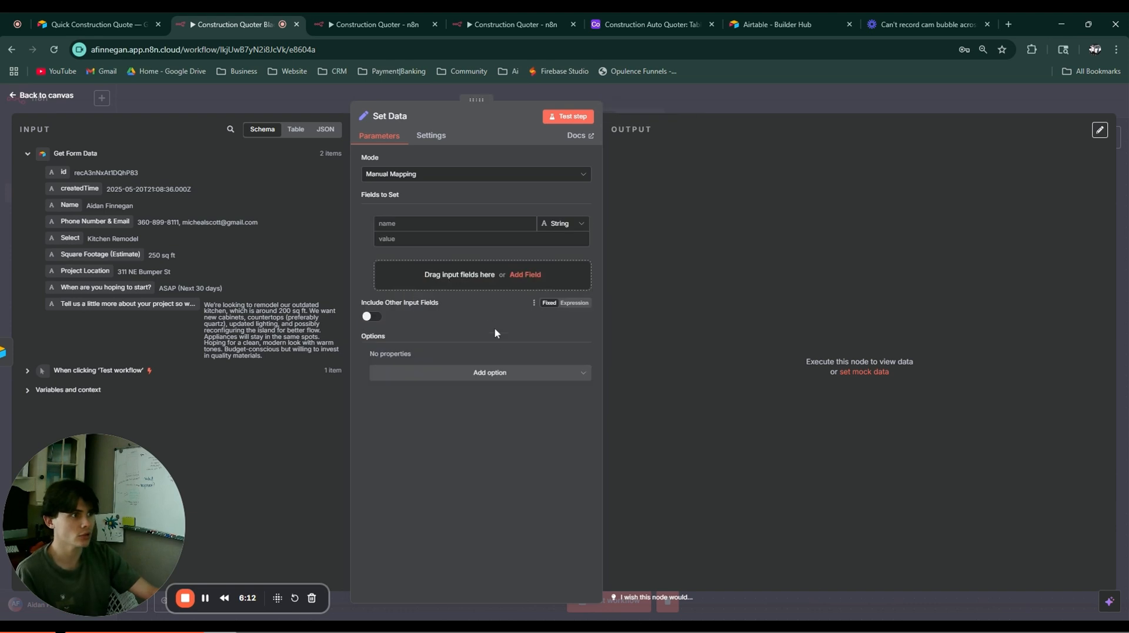
pyautogui.click(473, 277)
pyautogui.click(475, 320)
pyautogui.click(481, 362)
pyautogui.click(495, 406)
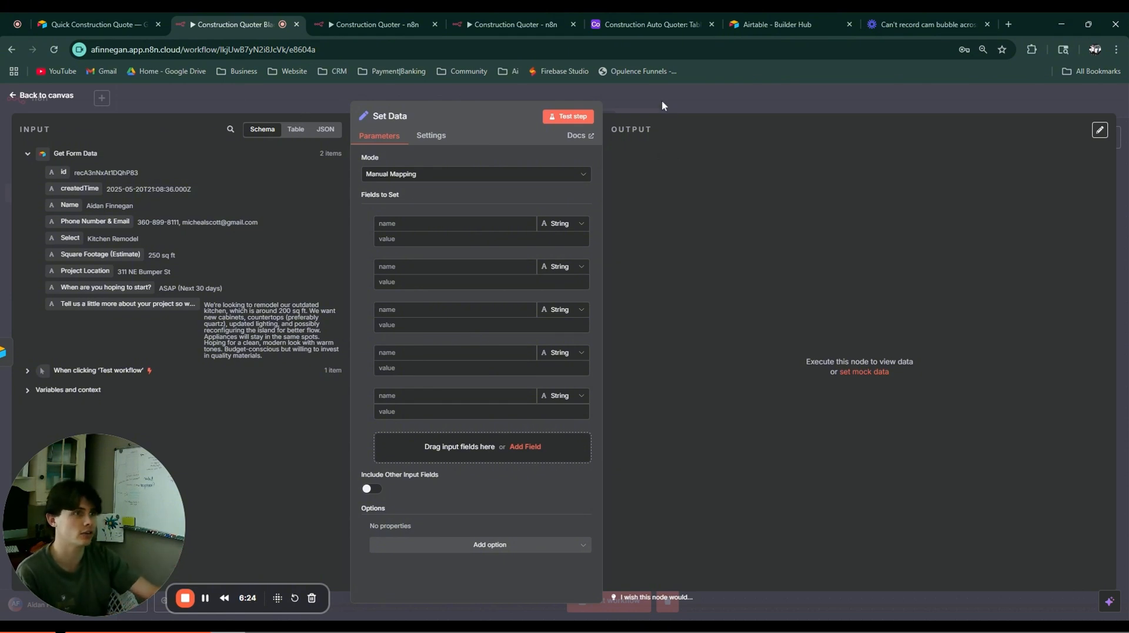
pyautogui.click(689, 112)
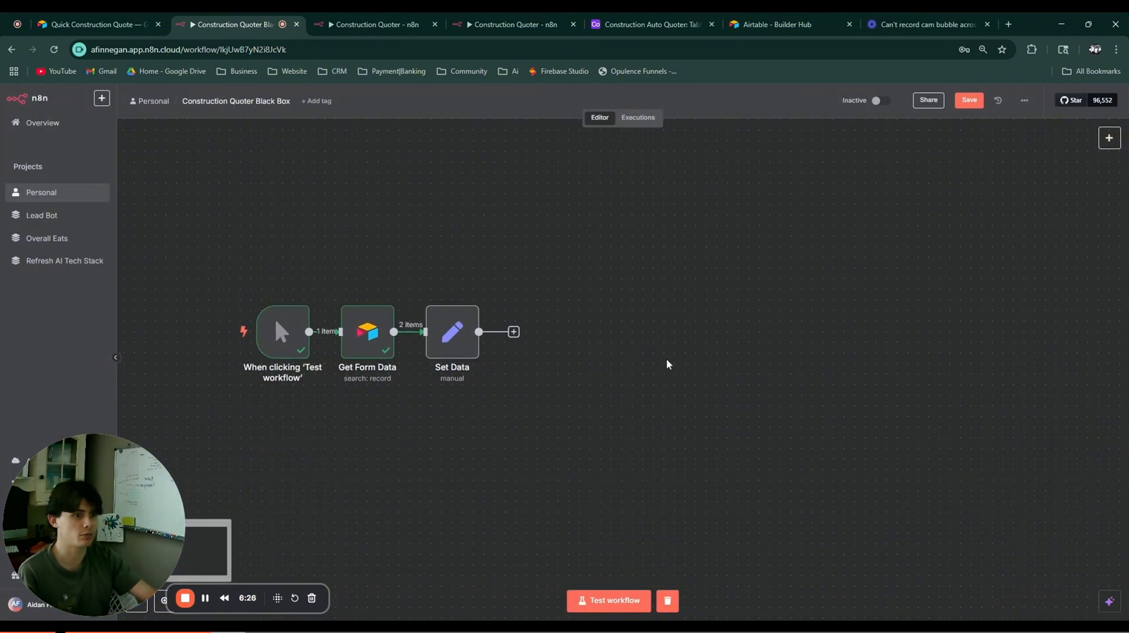
# Step: Add an AI Agent after Set Data and name it 'Quoter Bot'
pyautogui.click(513, 332)
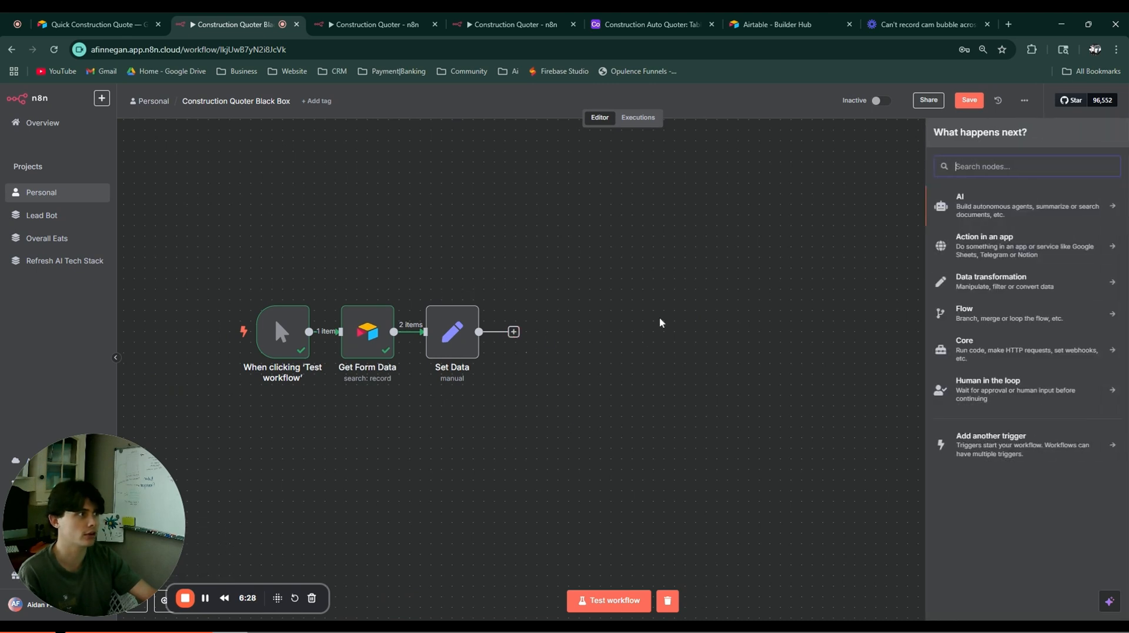
pyautogui.click(1049, 208)
pyautogui.click(1003, 266)
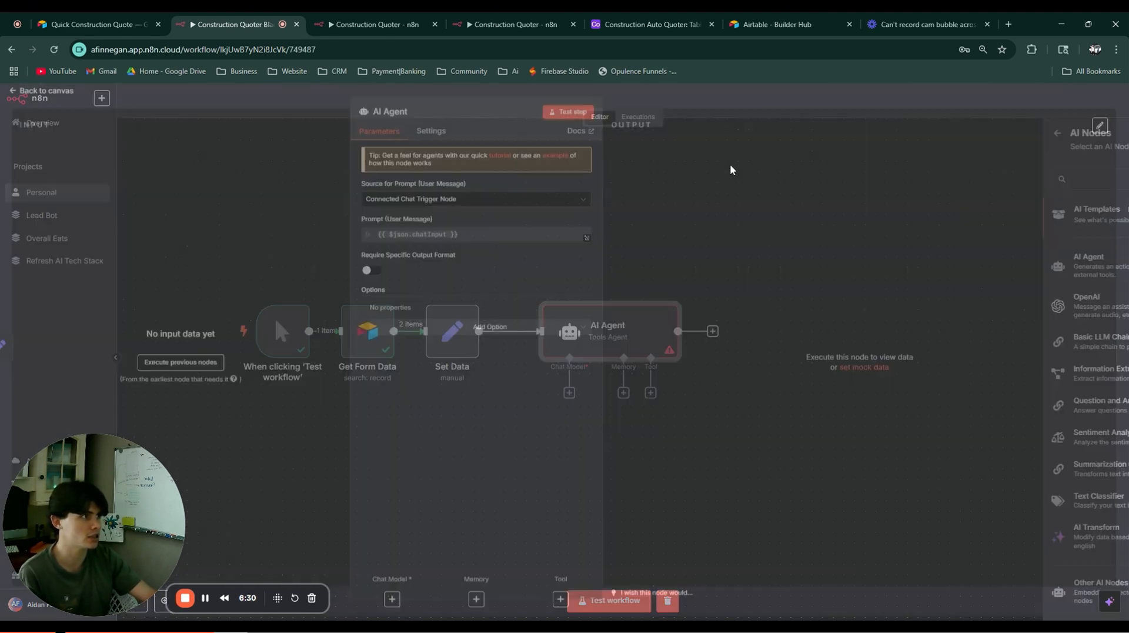
pyautogui.click(388, 116)
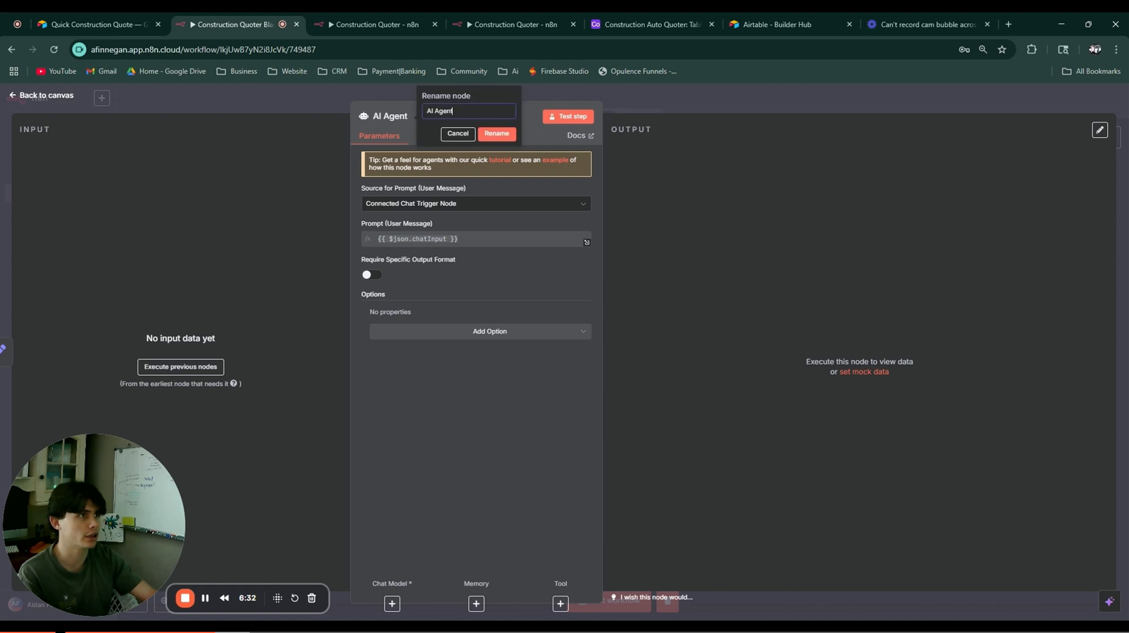
pyautogui.write('Quoter B')
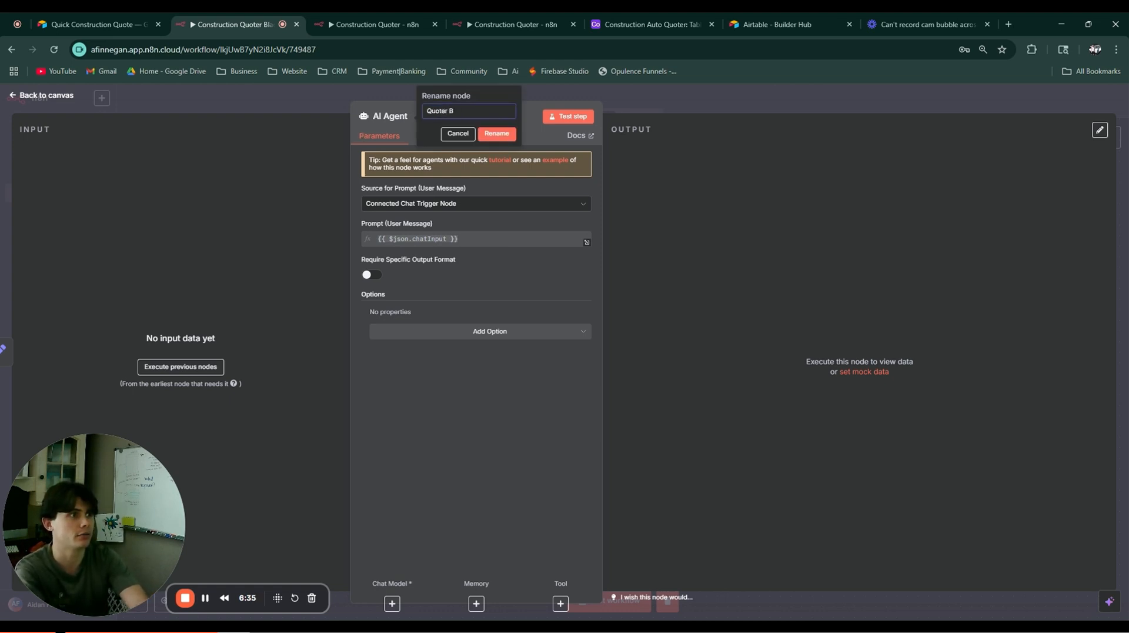
pyautogui.write('ot')
pyautogui.click(497, 133)
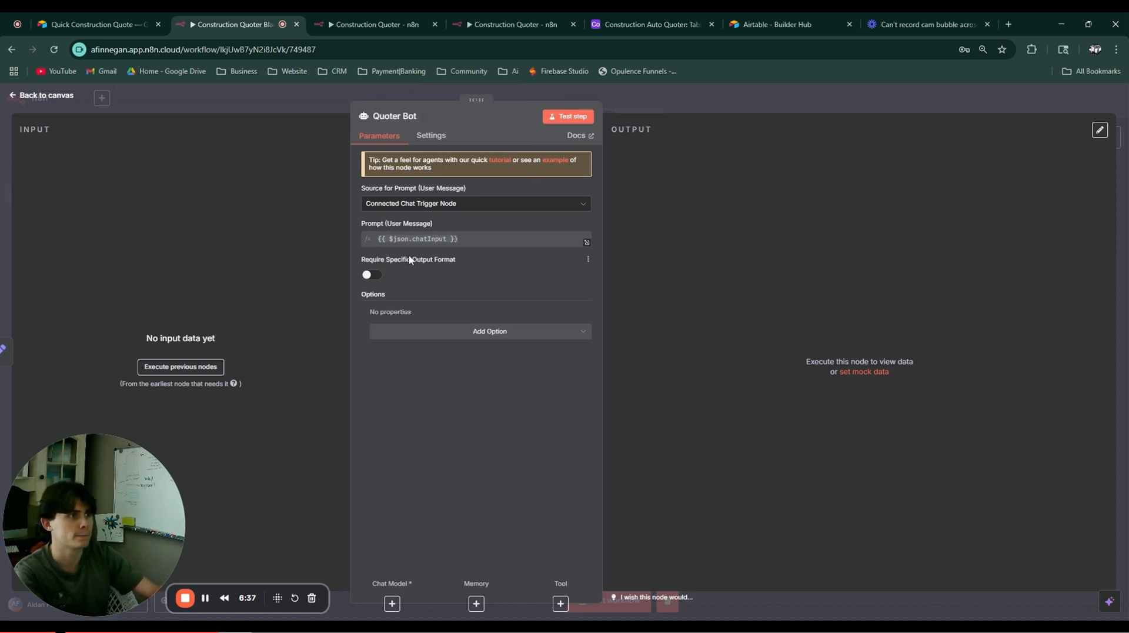
# Step: Require a specific output format, set the prompt source to Define below, and add a System Message
pyautogui.click(370, 276)
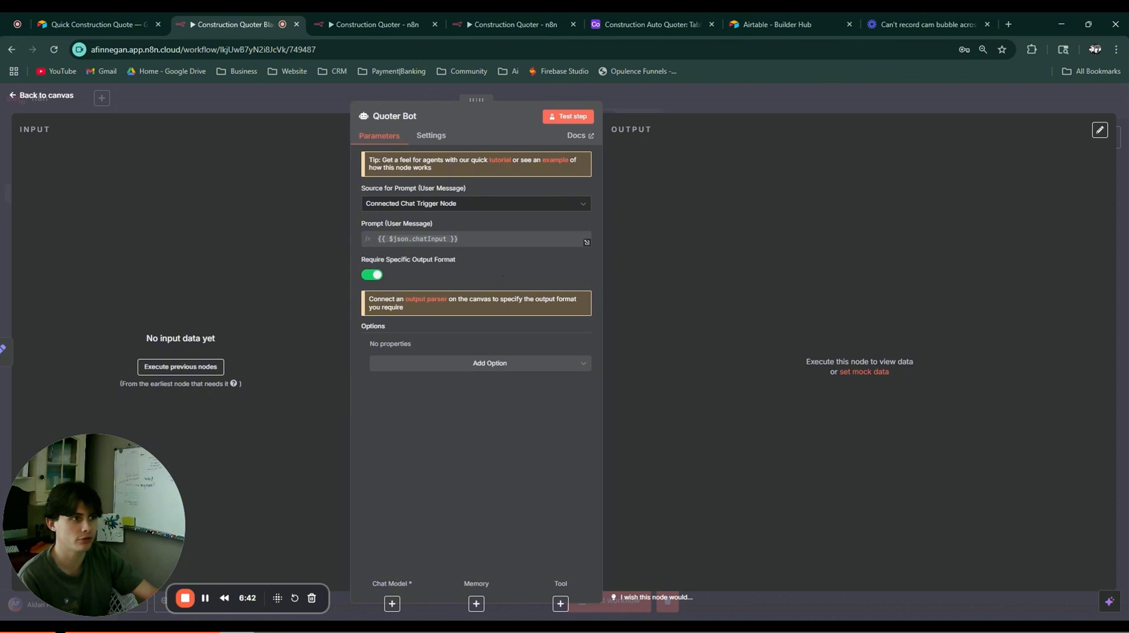
pyautogui.click(457, 206)
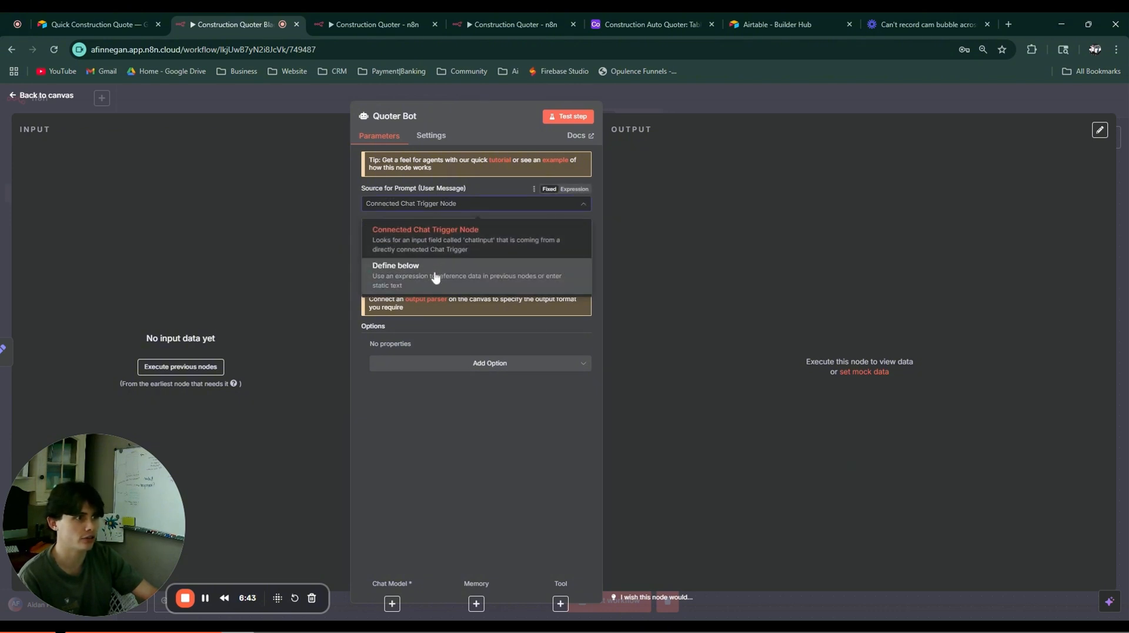
pyautogui.click(435, 266)
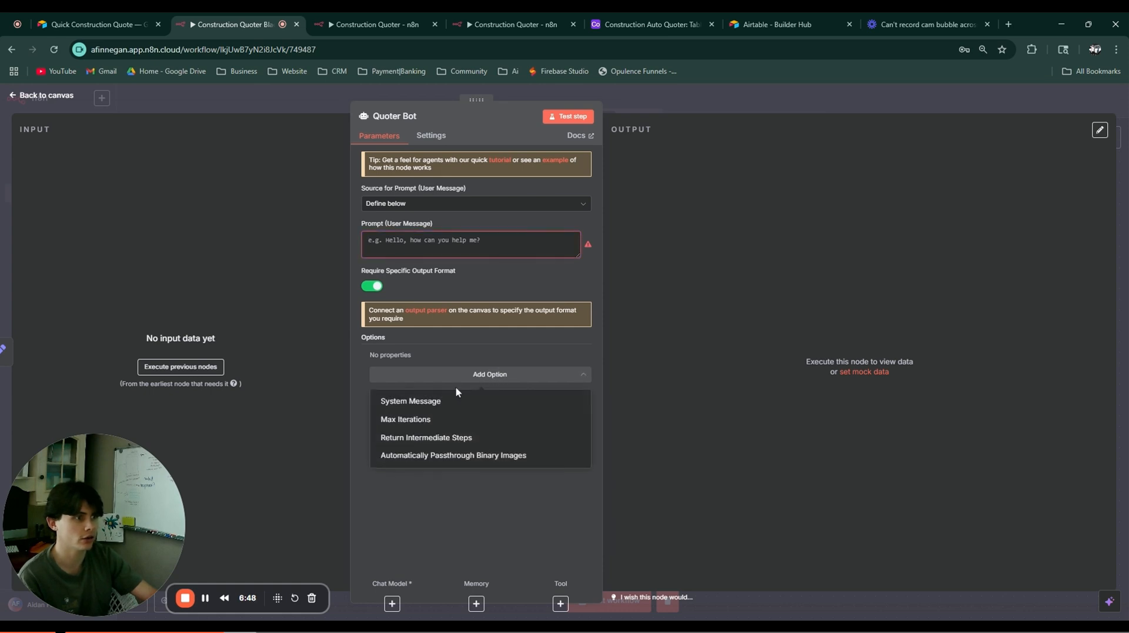
pyautogui.click(431, 402)
pyautogui.moveTo(473, 373); pyautogui.dragTo(333, 378)
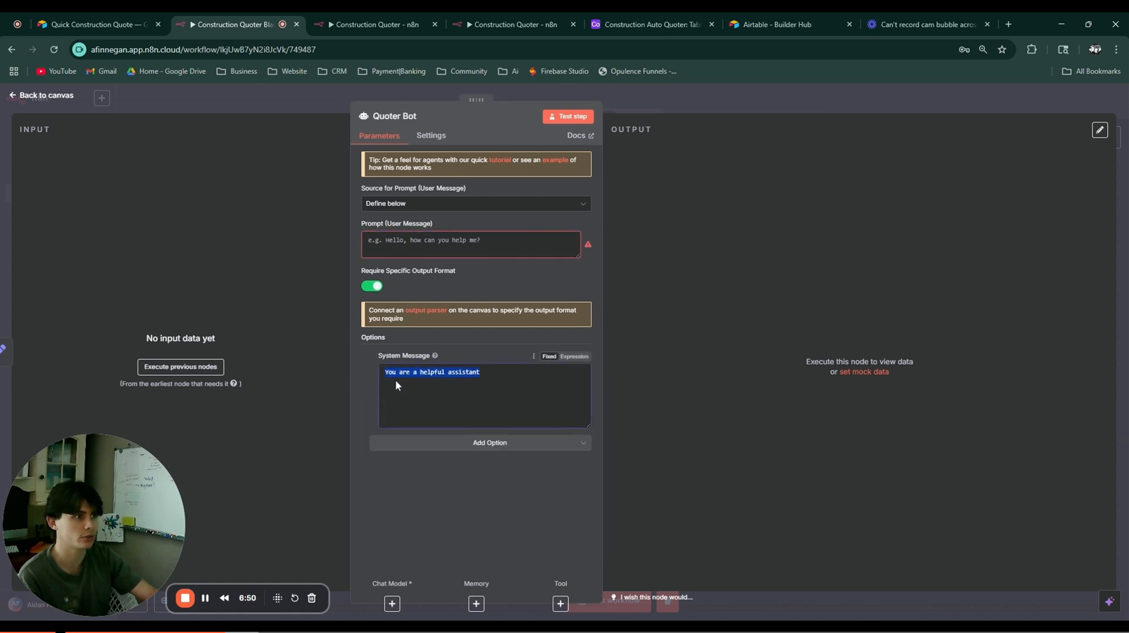
pyautogui.click(690, 269)
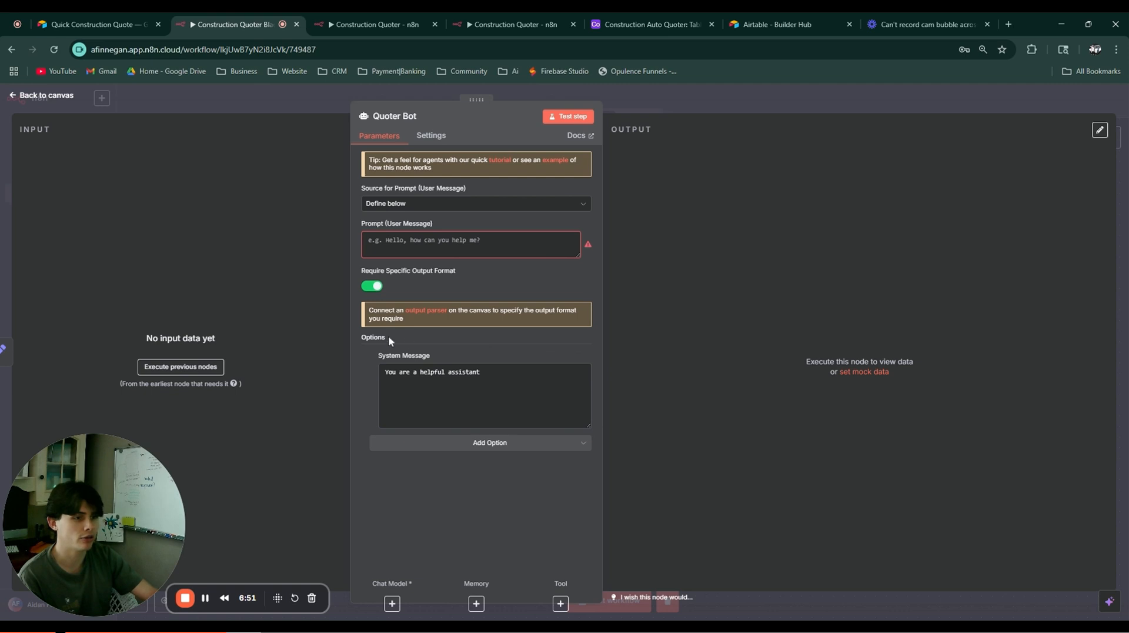
pyautogui.click(711, 112)
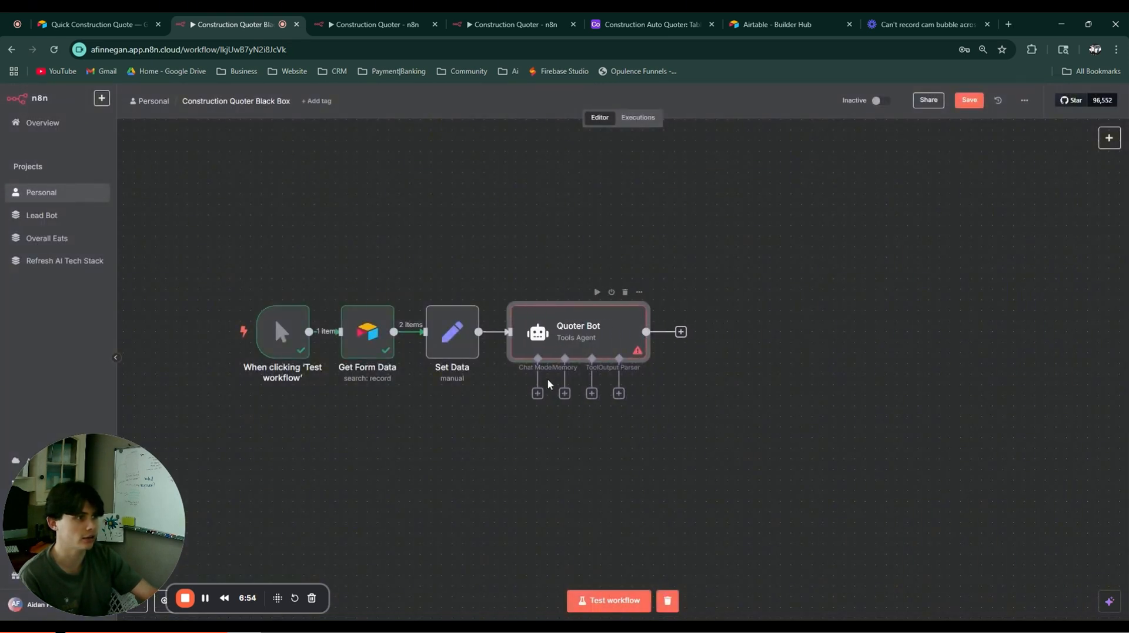
# Step: Attach an OpenRouter Chat Model (openai/gpt-4o-mini) and a Structured Output Parser to Quoter Bot
pyautogui.click(538, 393)
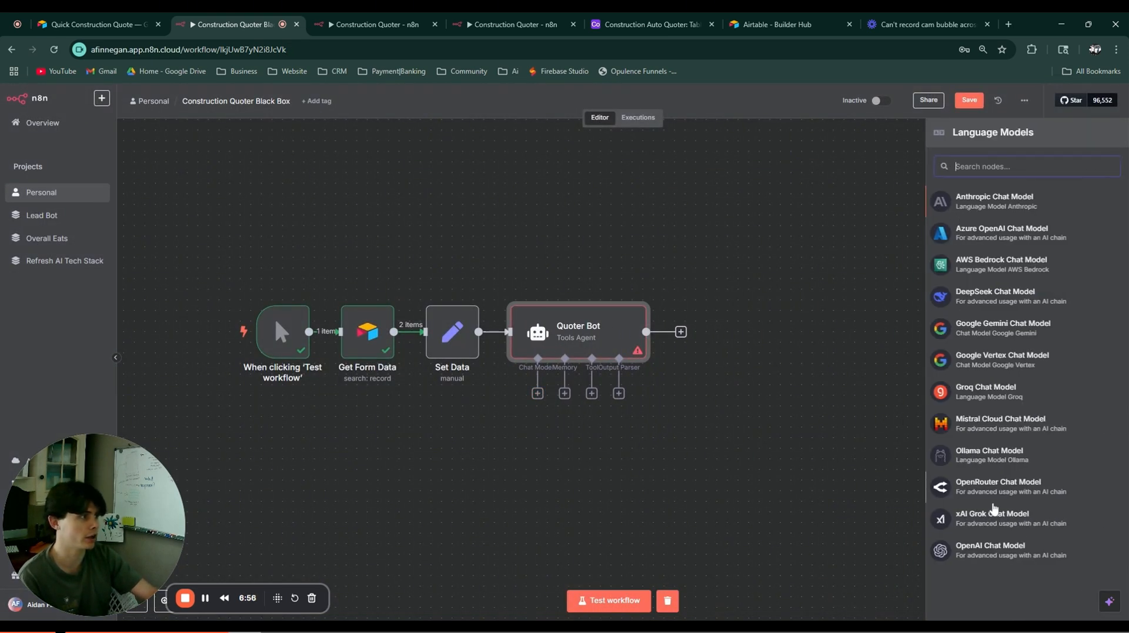
pyautogui.click(992, 485)
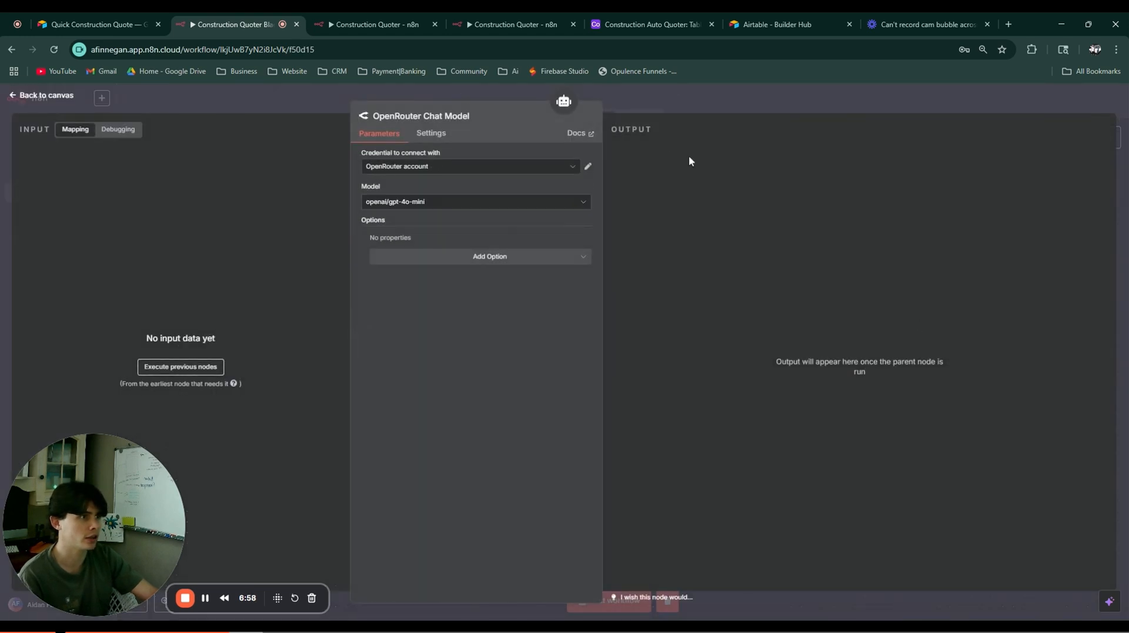
pyautogui.click(717, 109)
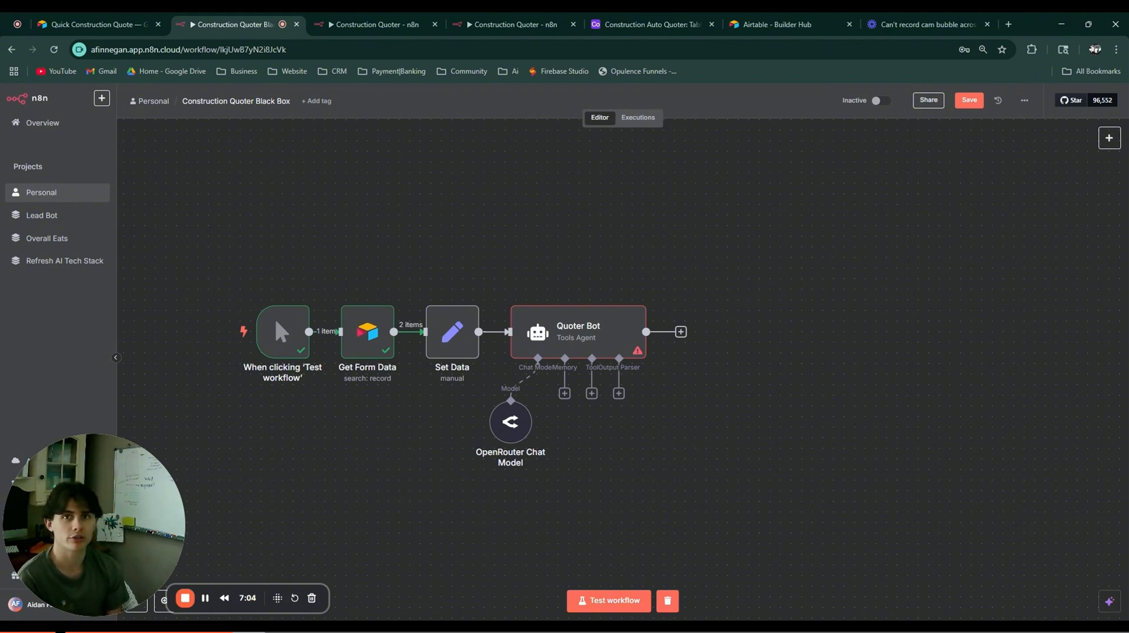
pyautogui.doubleClick(511, 422)
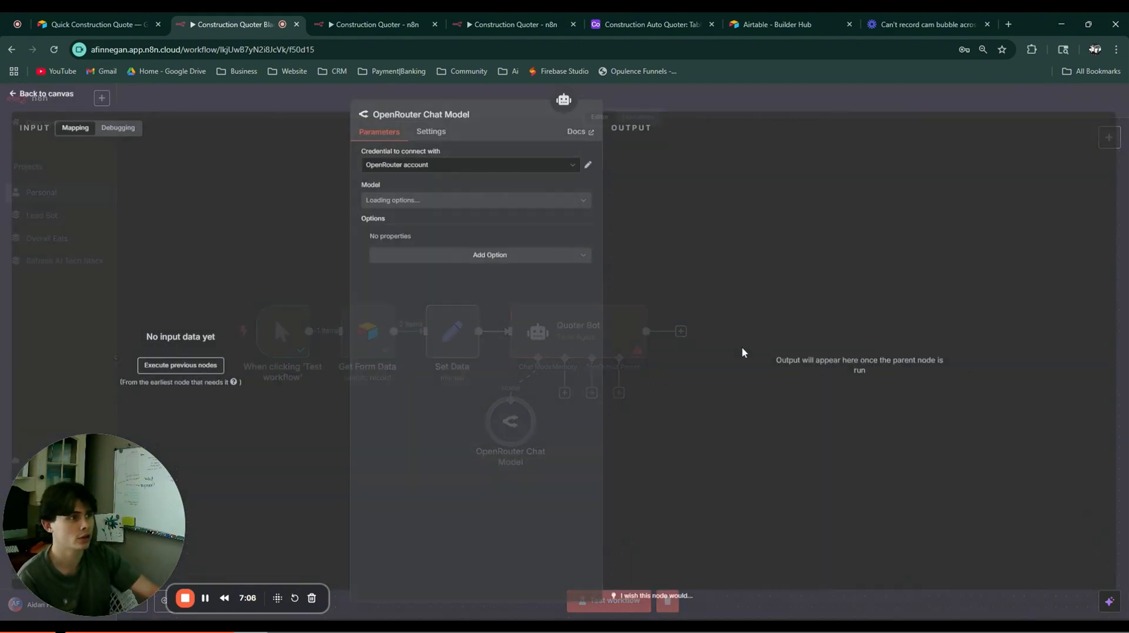
pyautogui.click(395, 201)
pyautogui.scroll(-10, 435, 318)
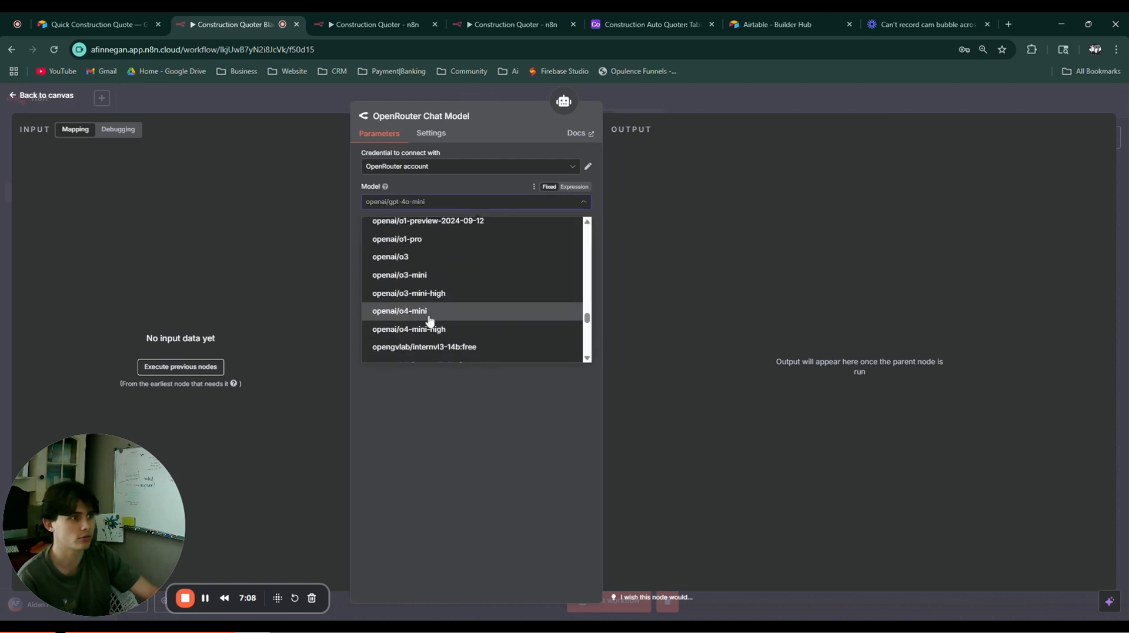
pyautogui.scroll(-10, 447, 297)
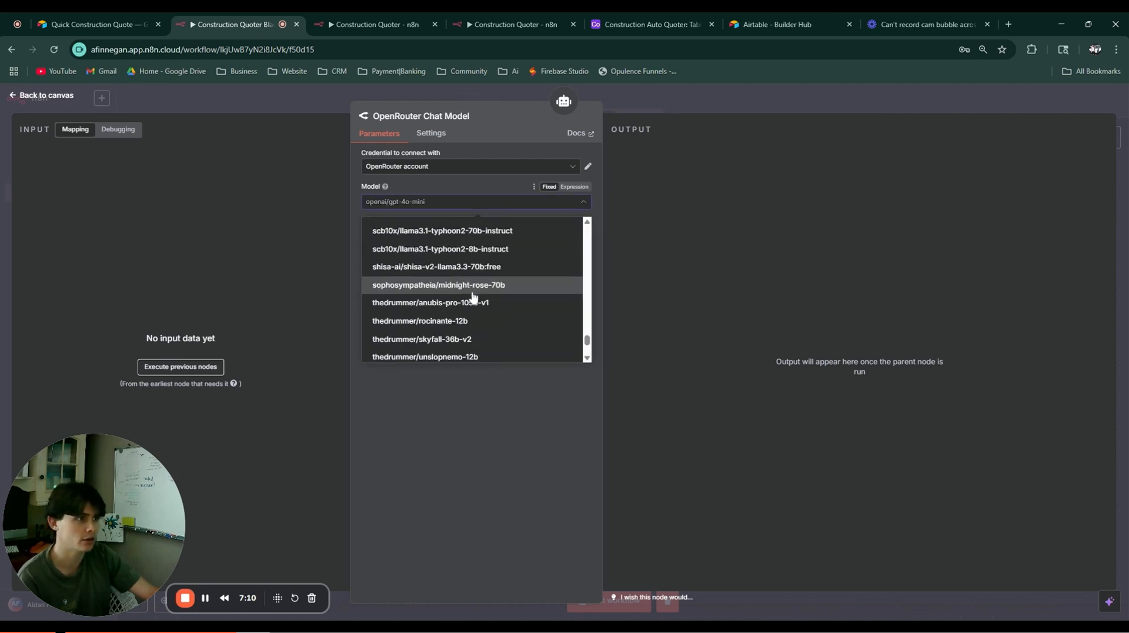
pyautogui.scroll(5, 584, 316)
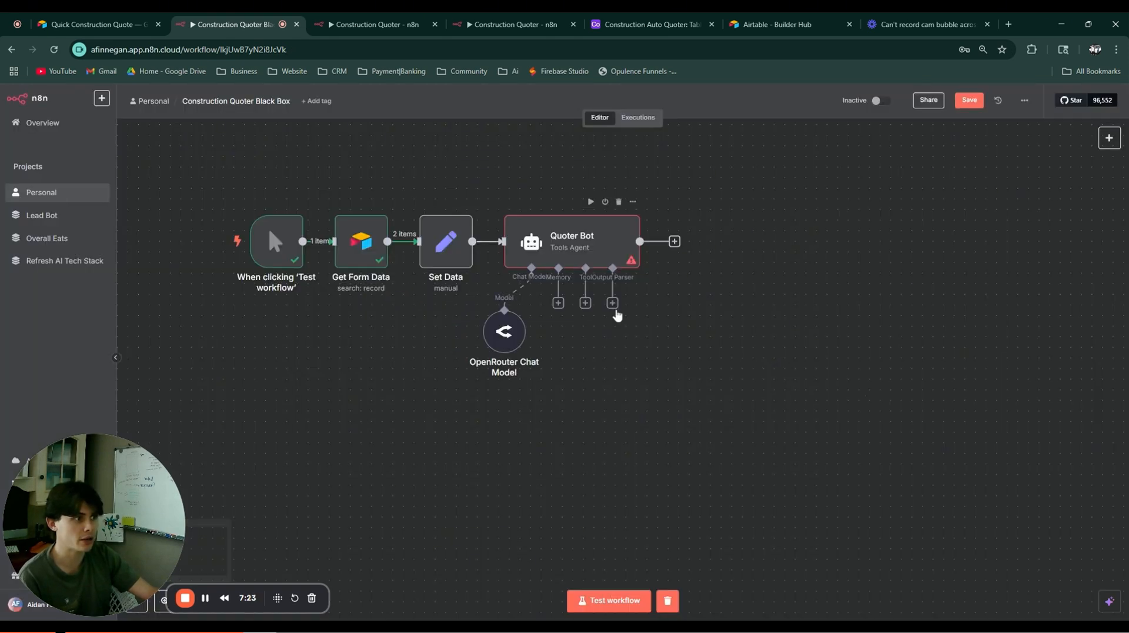
pyautogui.click(612, 303)
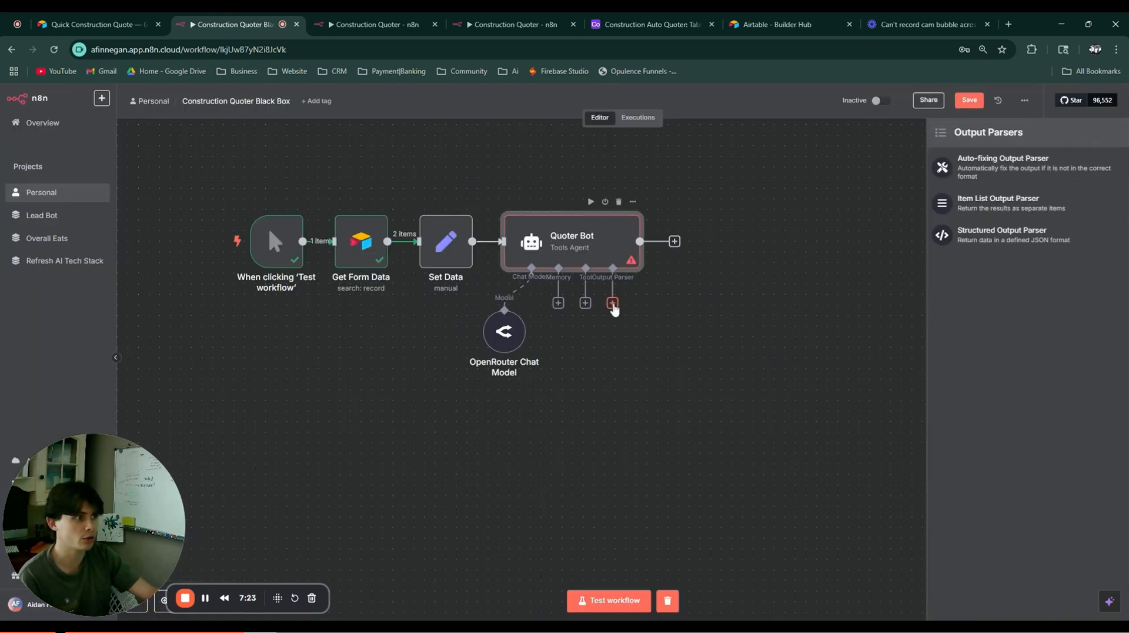
pyautogui.click(1006, 234)
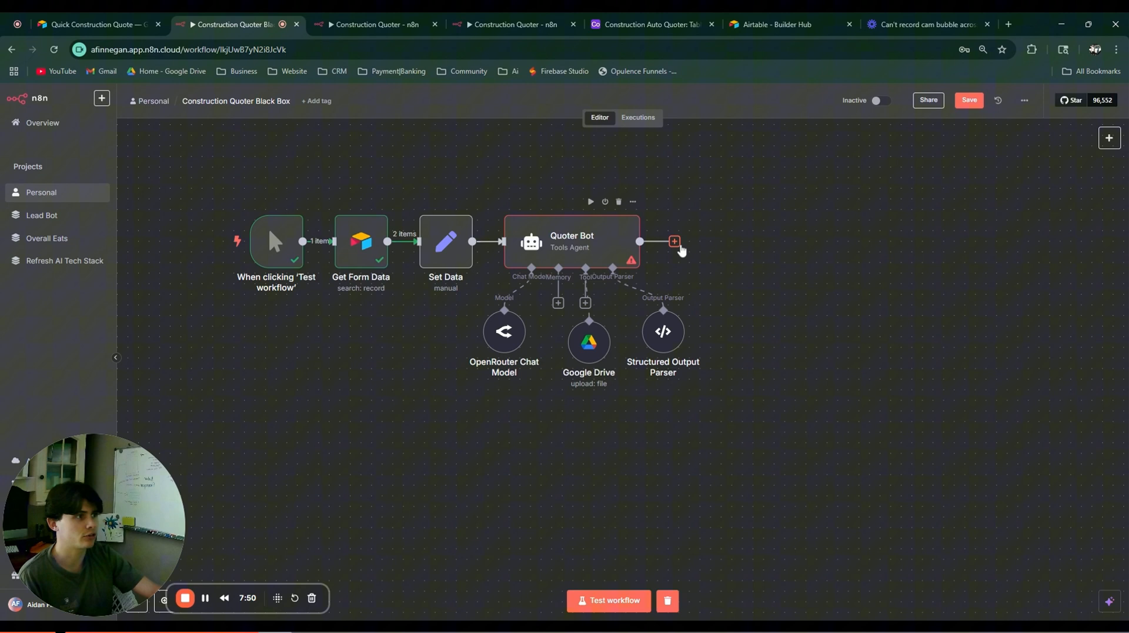
# Step: Add an HTML template node after Quoter Bot
pyautogui.click(675, 241)
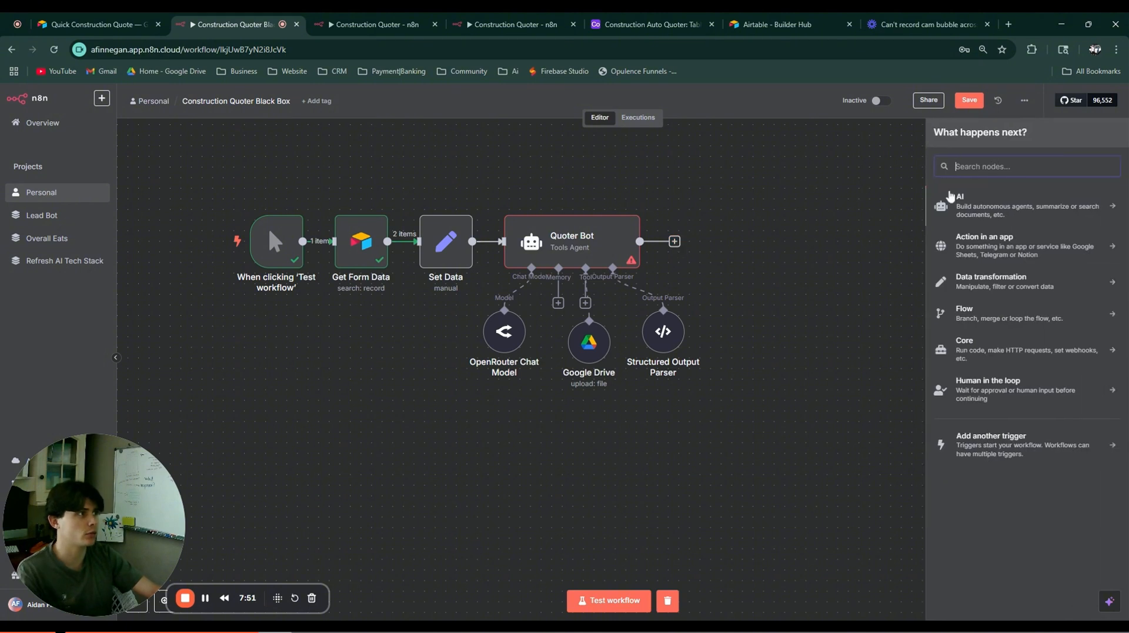
pyautogui.write('html')
pyautogui.click(967, 205)
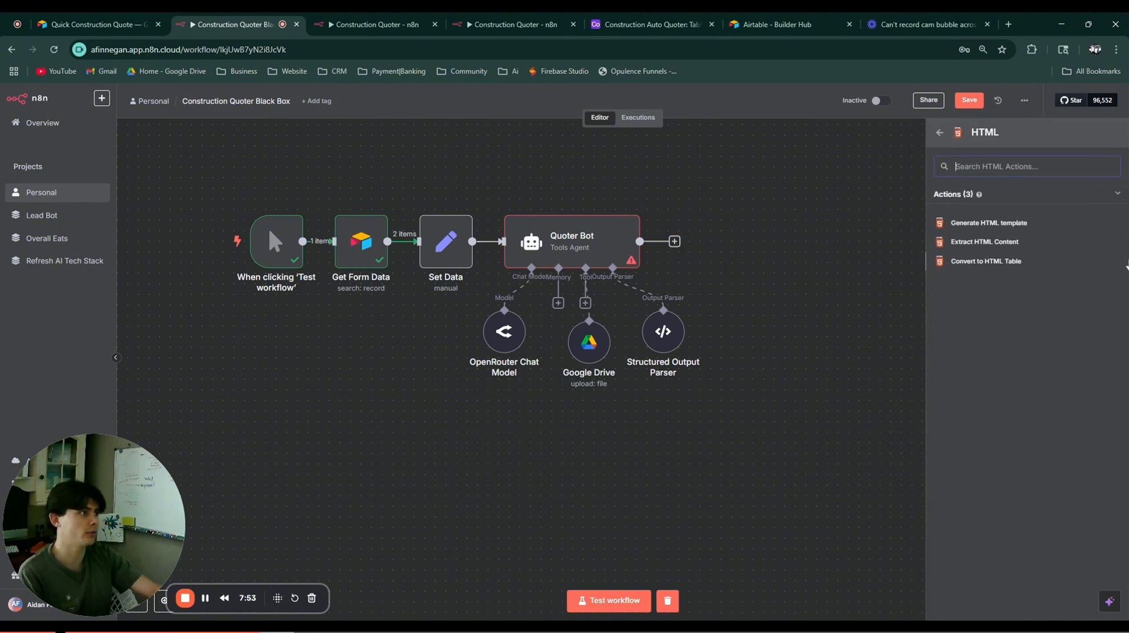
pyautogui.click(1011, 224)
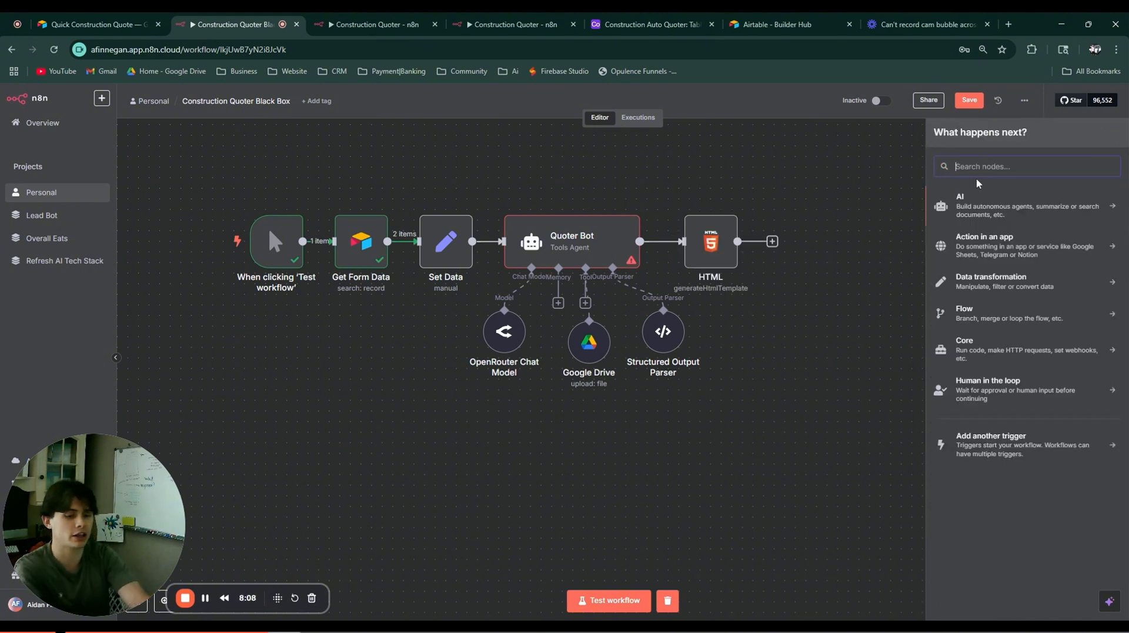
# Step: Add a Gmail send-message node after the HTML node
pyautogui.write('gnma')
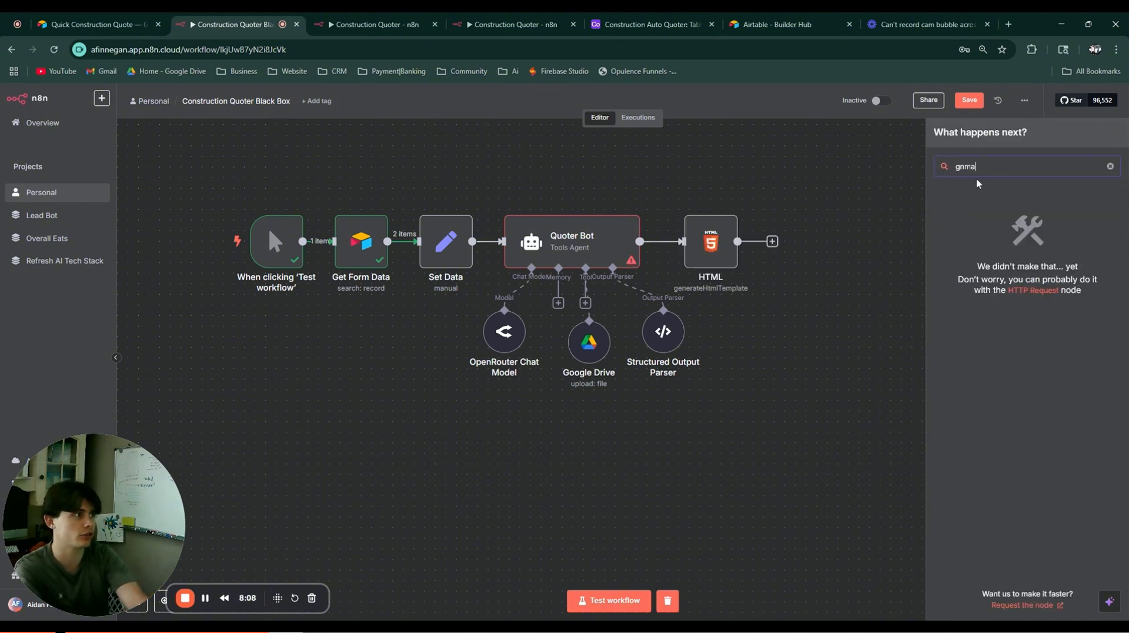
pyautogui.press('BackSpace')
pyautogui.press('BackSpace')
pyautogui.press('BackSpace')
pyautogui.write('mail')
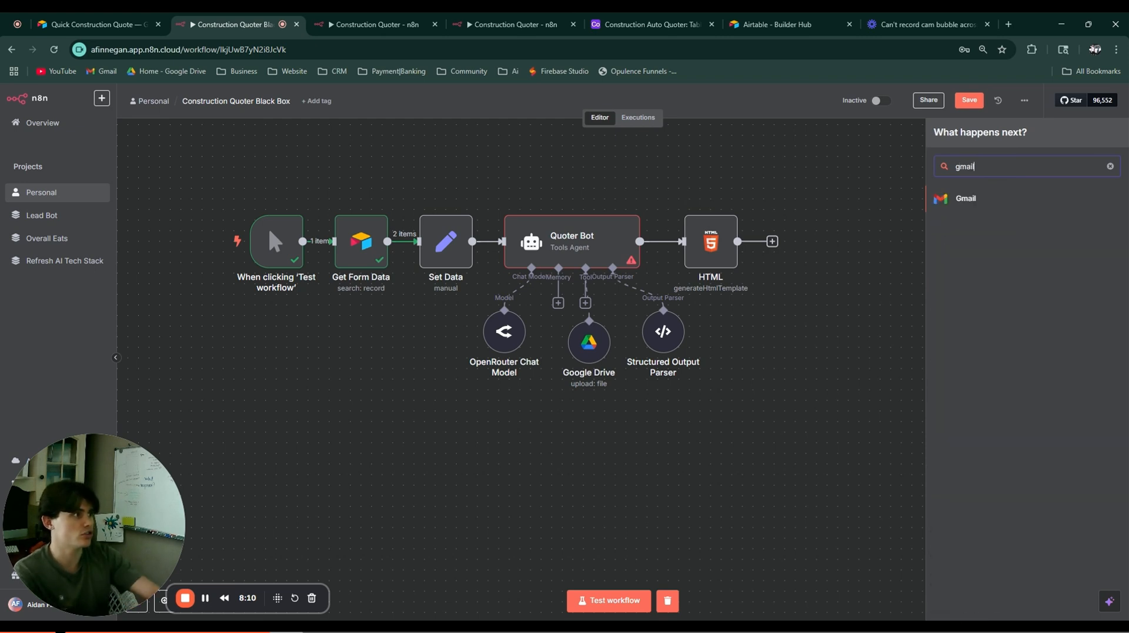
pyautogui.click(984, 206)
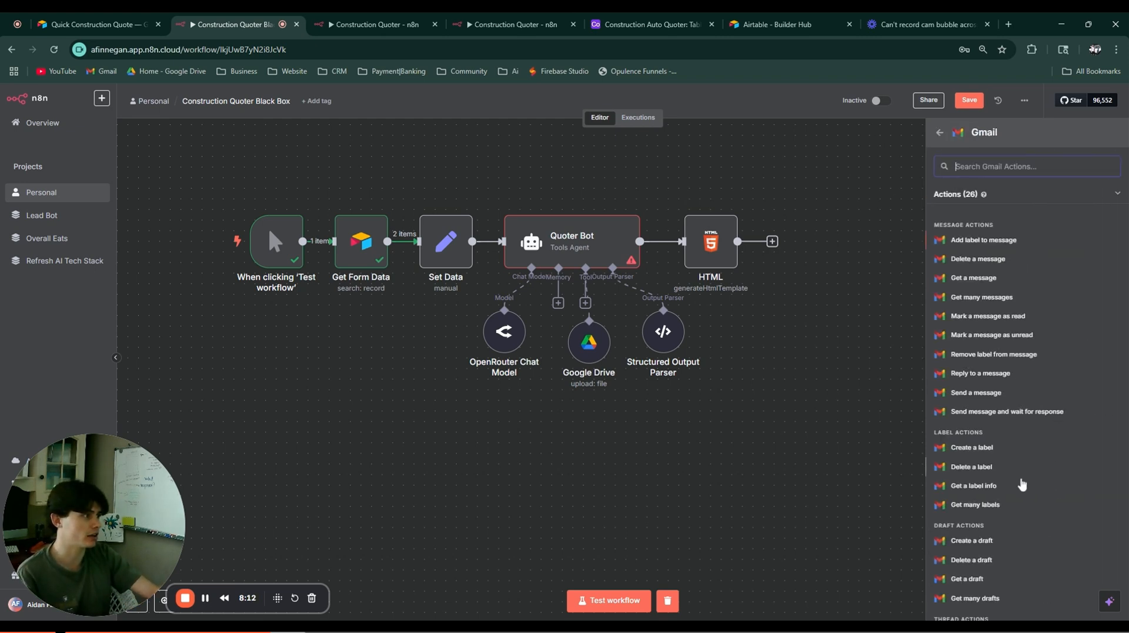
pyautogui.click(1051, 392)
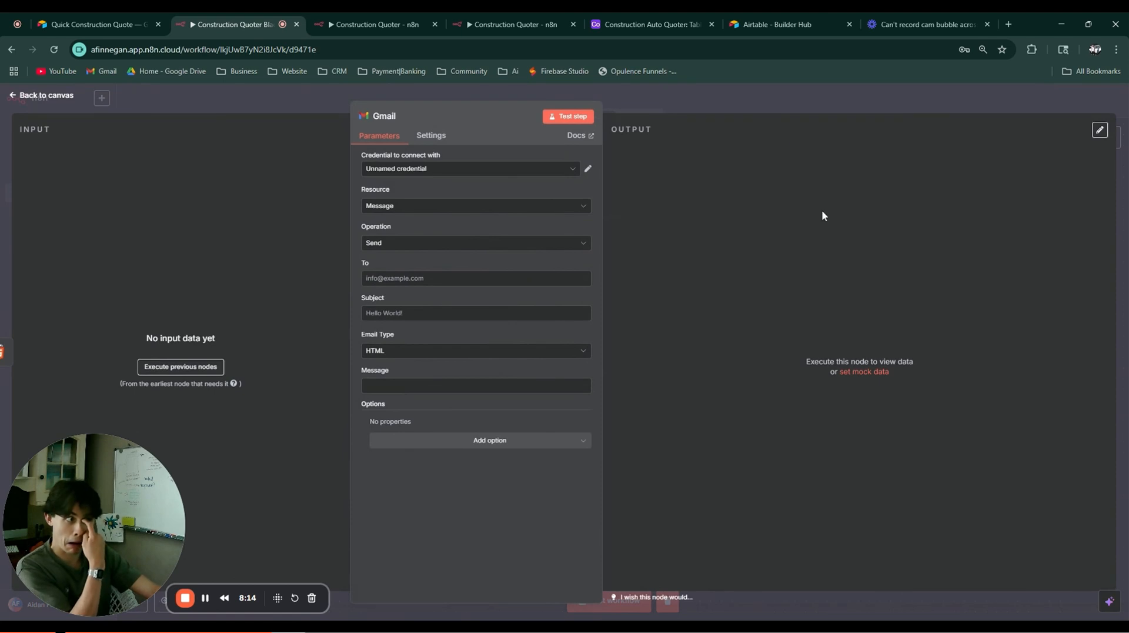
pyautogui.press('Escape')
pyautogui.moveTo(822, 246); pyautogui.dragTo(790, 246)
pyautogui.click(808, 255)
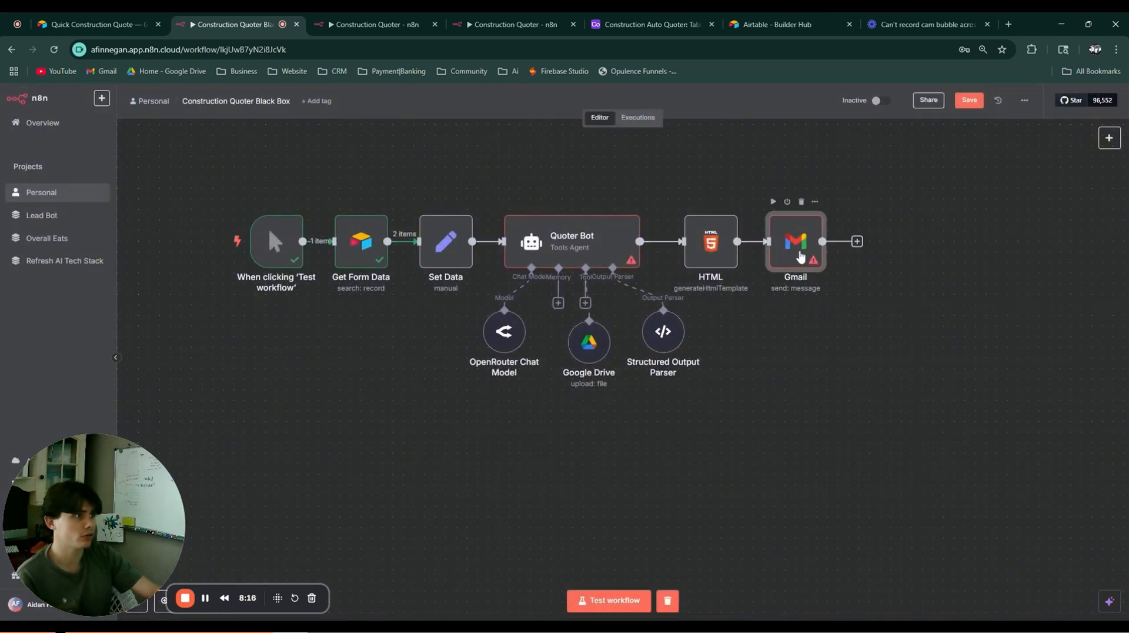
# Step: Rename the Gmail node to 'Send Quote'
pyautogui.doubleClick(795, 253)
pyautogui.click(385, 116)
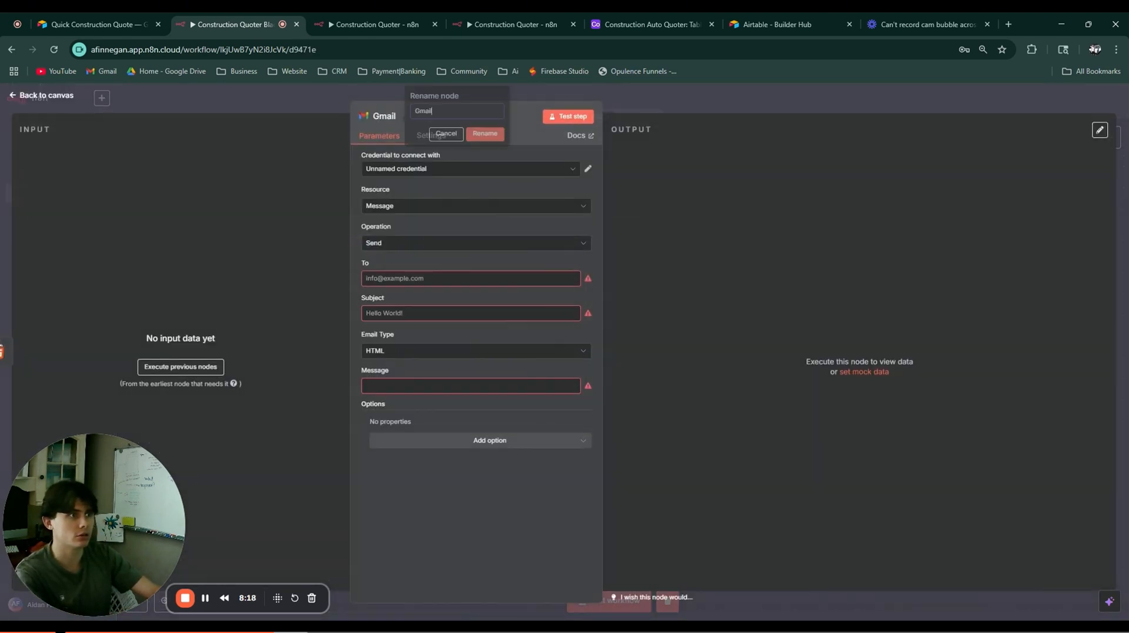
pyautogui.write('SE')
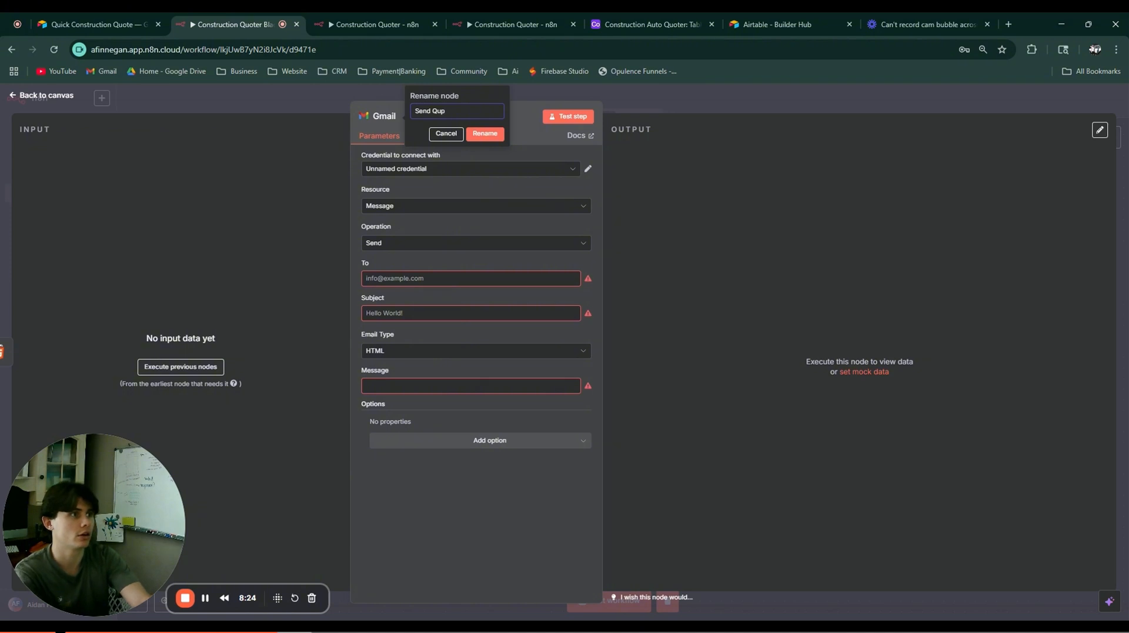
pyautogui.write('nd Quote')
pyautogui.press('Return')
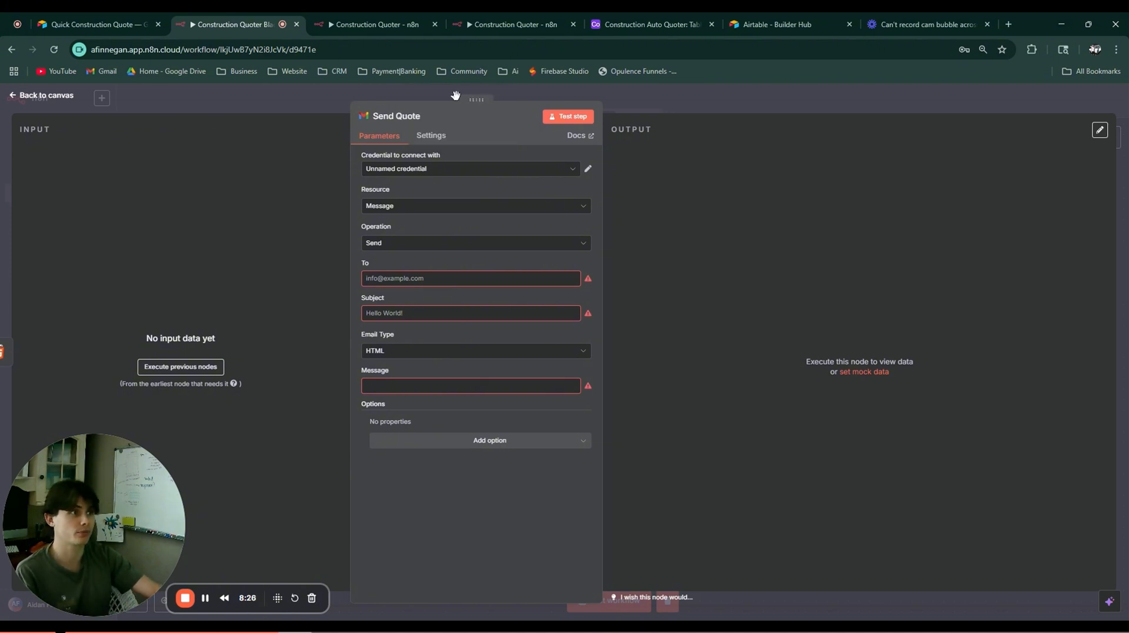
pyautogui.press('Escape')
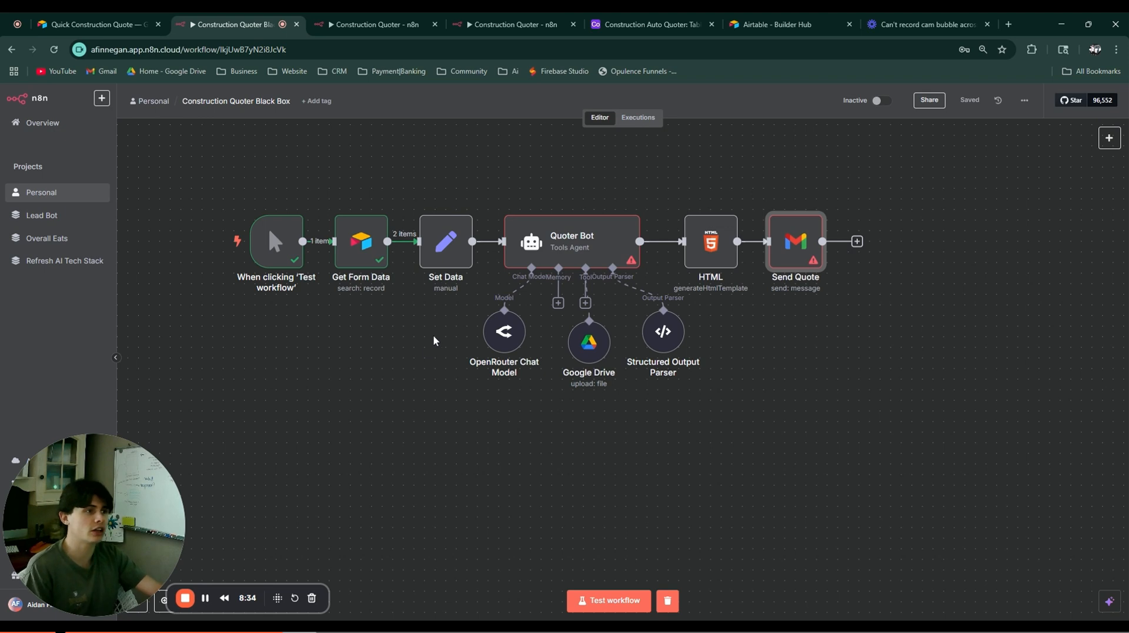
pyautogui.moveTo(430, 455); pyautogui.dragTo(400, 505)
# Step: Map Name, Phone Number & Email, Select, Square Footage Estimate and Project Location into Set Data fields
pyautogui.doubleClick(415, 293)
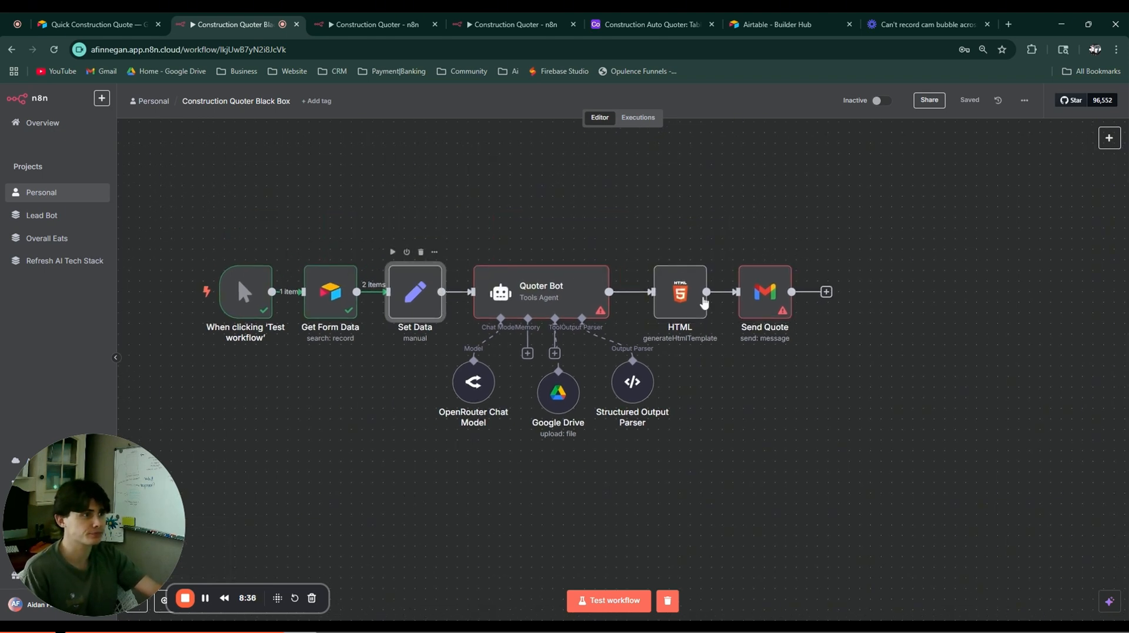
pyautogui.moveTo(65, 205); pyautogui.dragTo(424, 239)
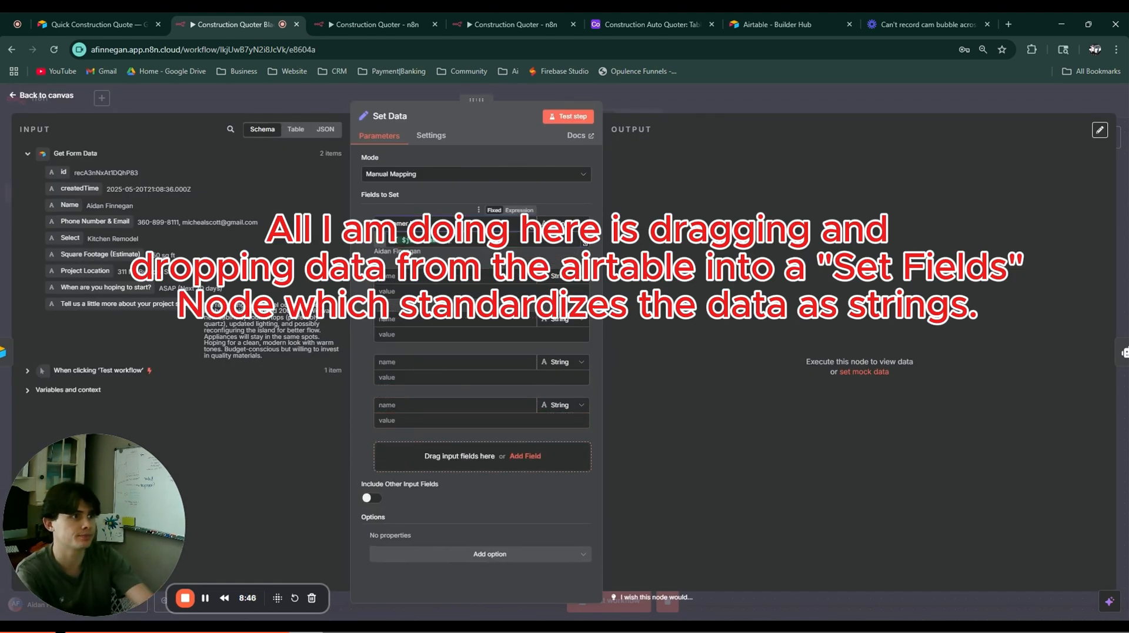
pyautogui.moveTo(95, 222); pyautogui.dragTo(423, 291)
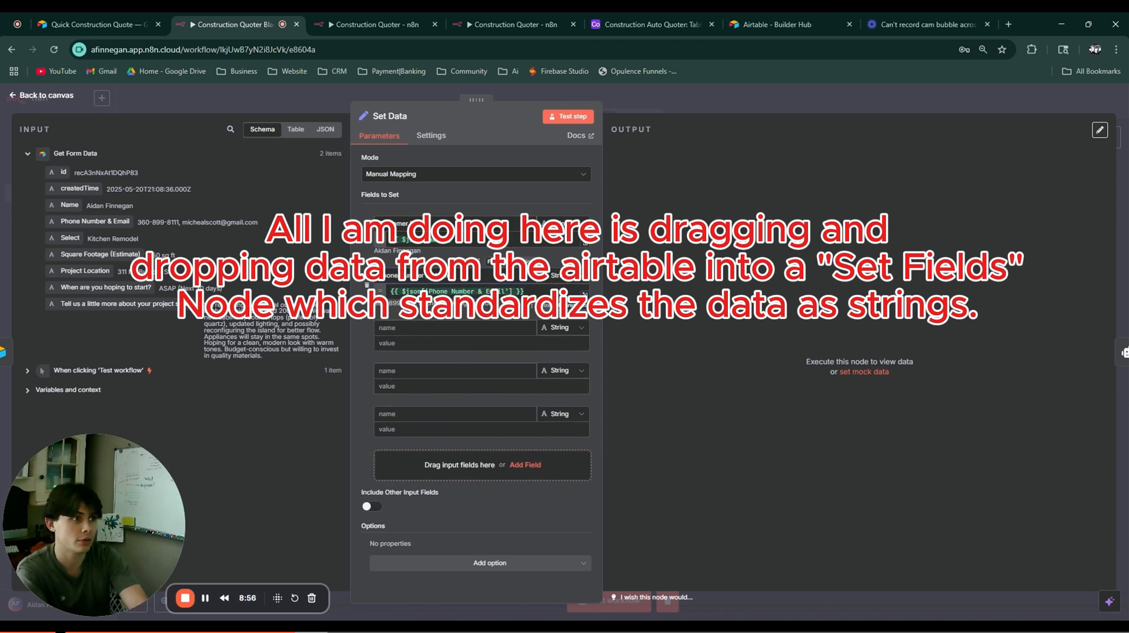
pyautogui.moveTo(70, 238); pyautogui.dragTo(423, 343)
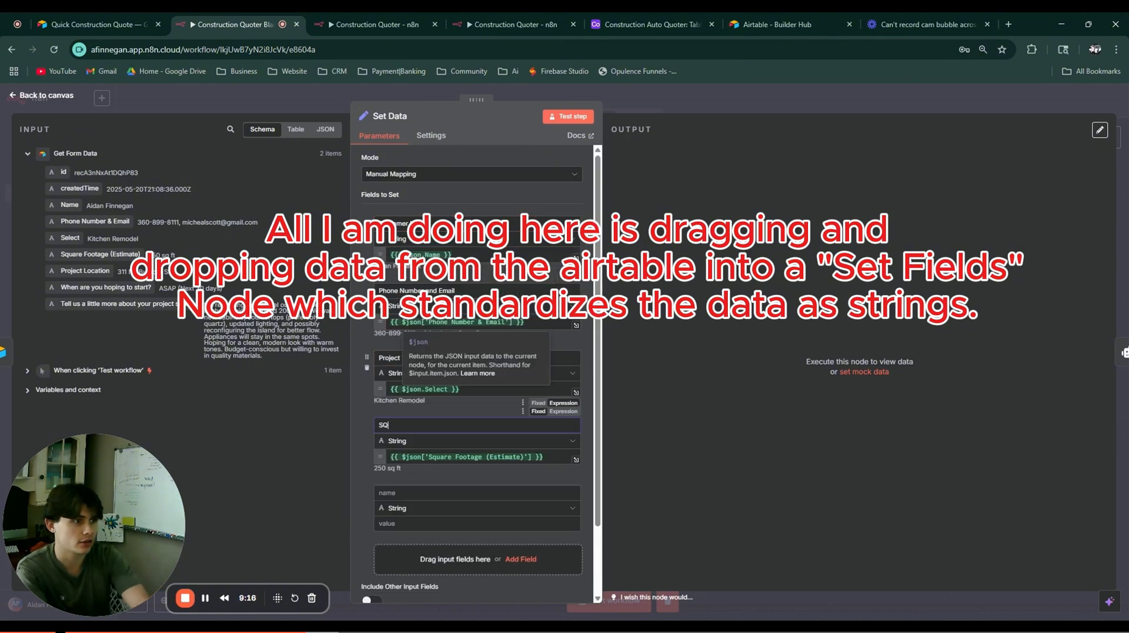
pyautogui.write('tage Estimate')
pyautogui.moveTo(86, 270); pyautogui.dragTo(477, 559)
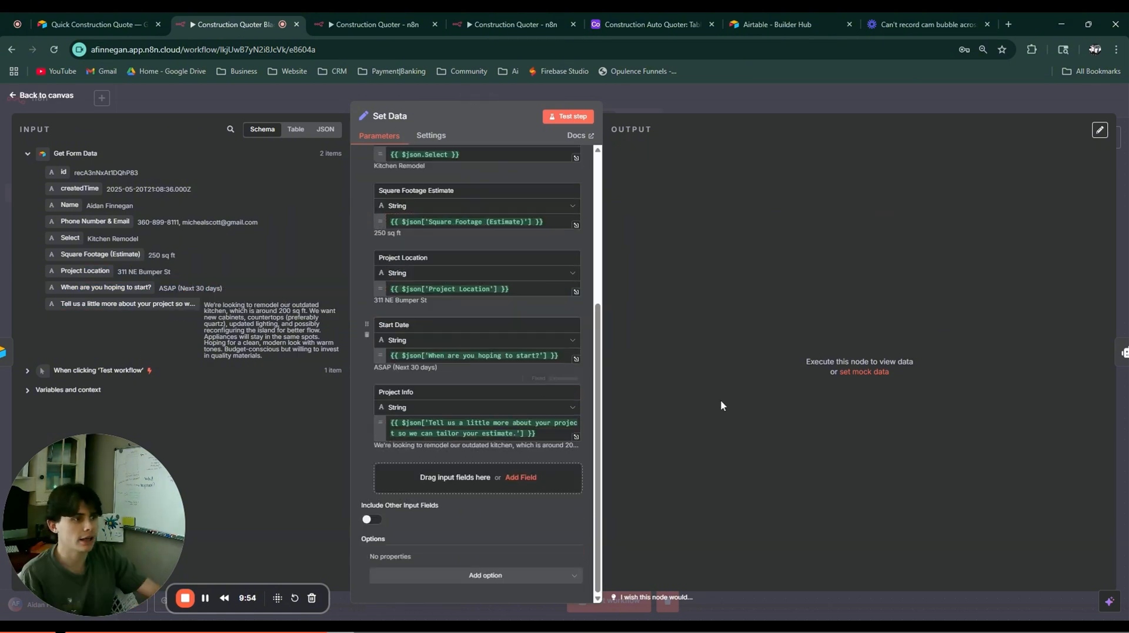
# Step: Run the Set Data node on its own and review its output
pyautogui.click(750, 102)
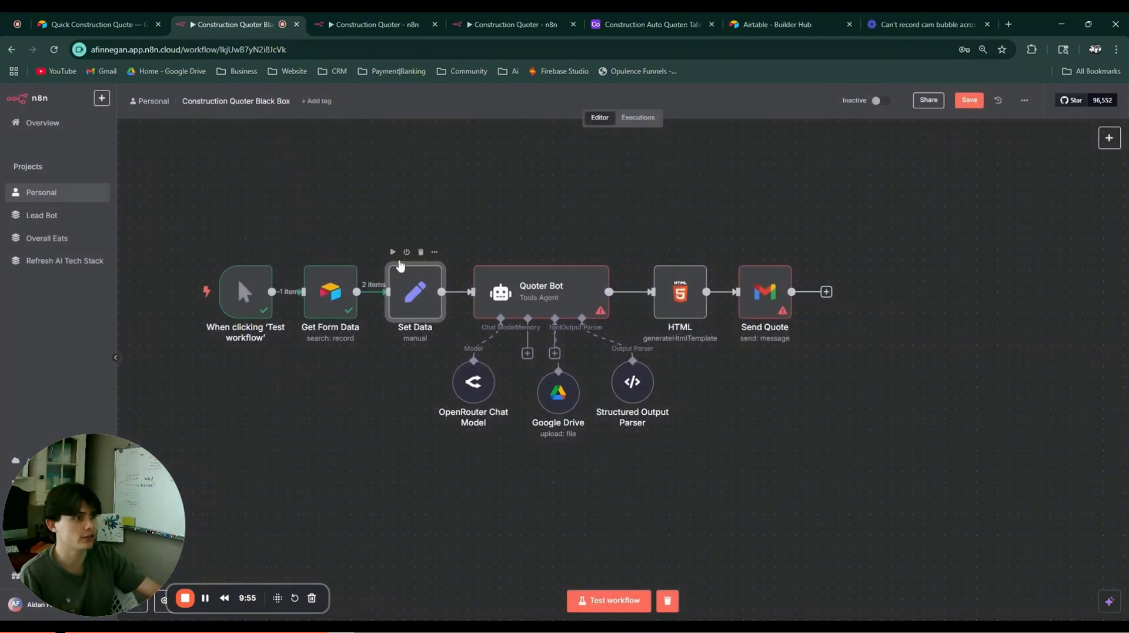
pyautogui.click(393, 253)
pyautogui.doubleClick(415, 312)
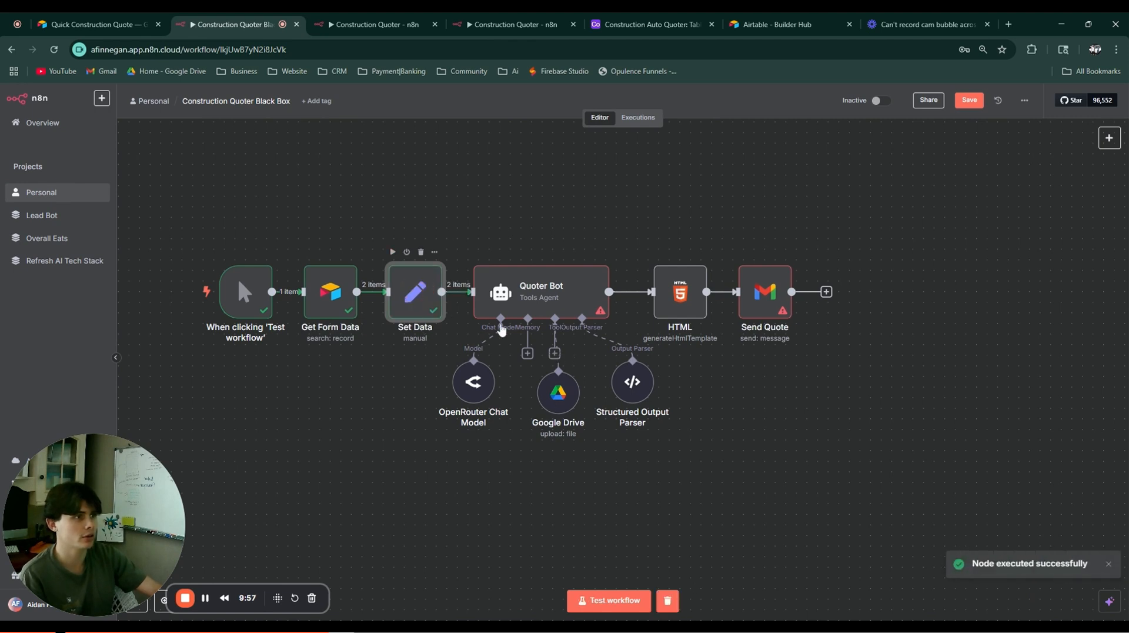
pyautogui.scroll(-2, 488, 393)
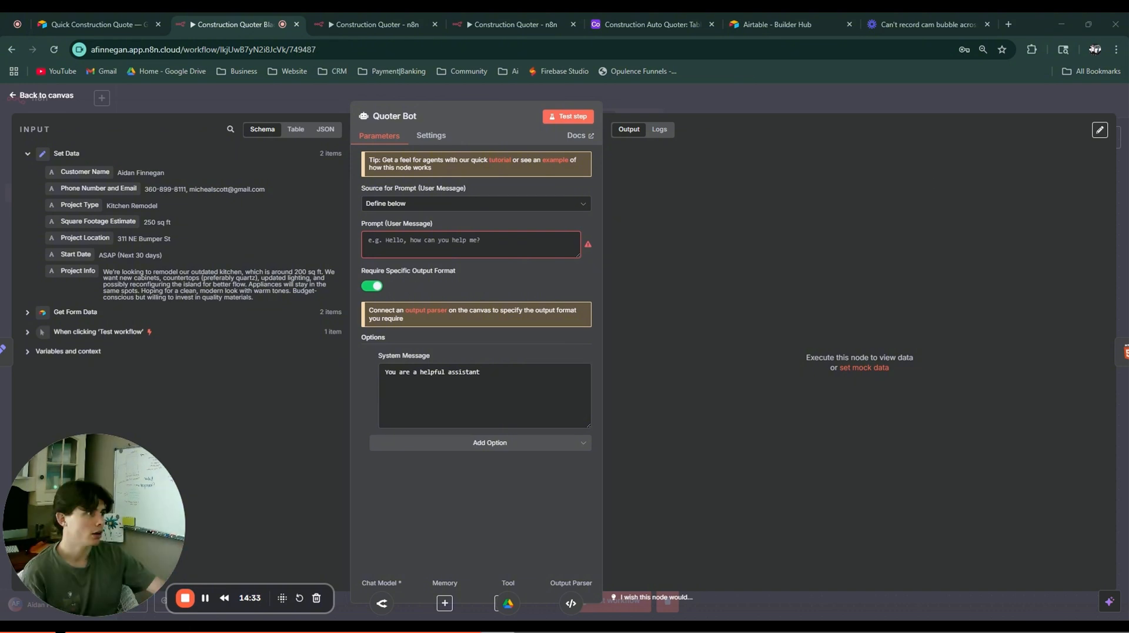
# Step: Paste the construction-estimator prompt over Quoter Bot's default system message as an expression
pyautogui.moveTo(488, 372); pyautogui.dragTo(321, 373)
pyautogui.hotkey('ctrl', 'v')
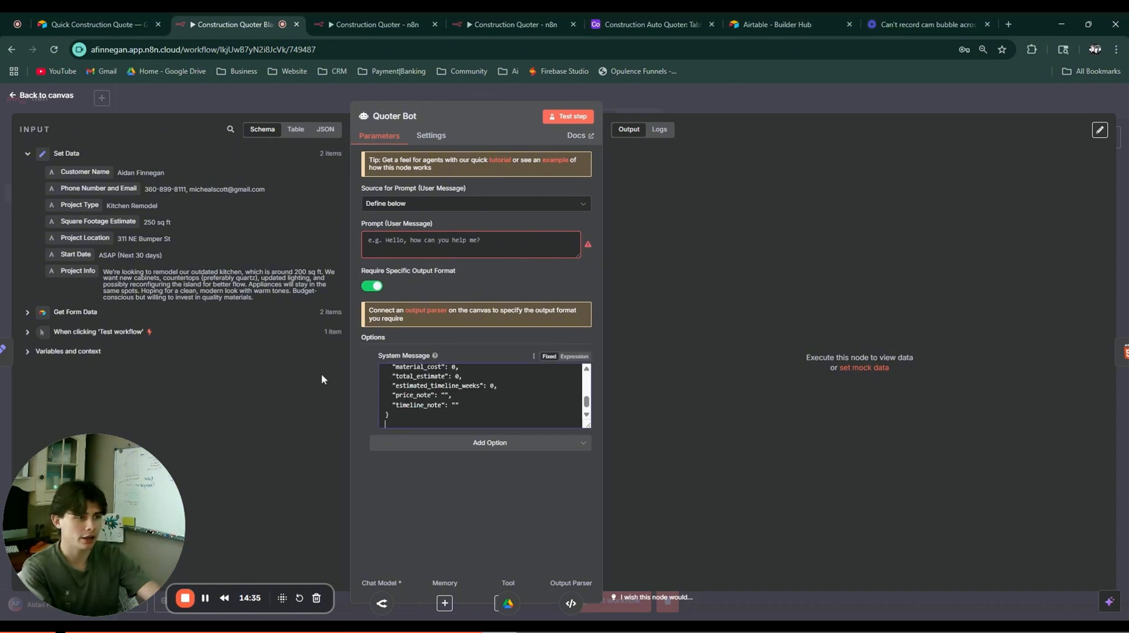
pyautogui.click(574, 356)
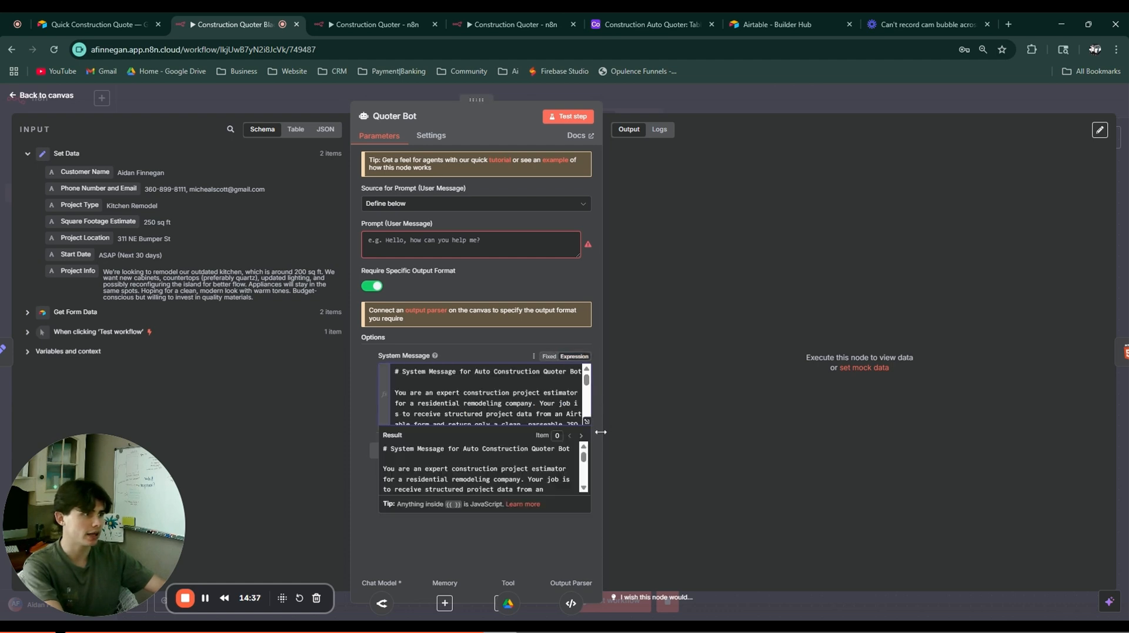
pyautogui.click(583, 487)
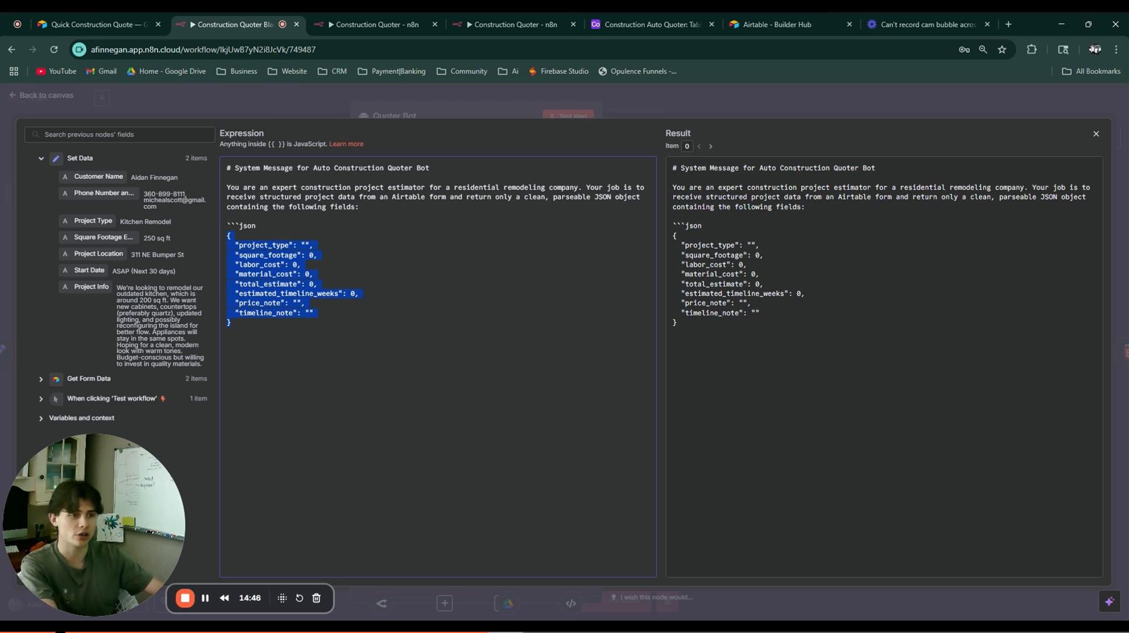
pyautogui.click(227, 332)
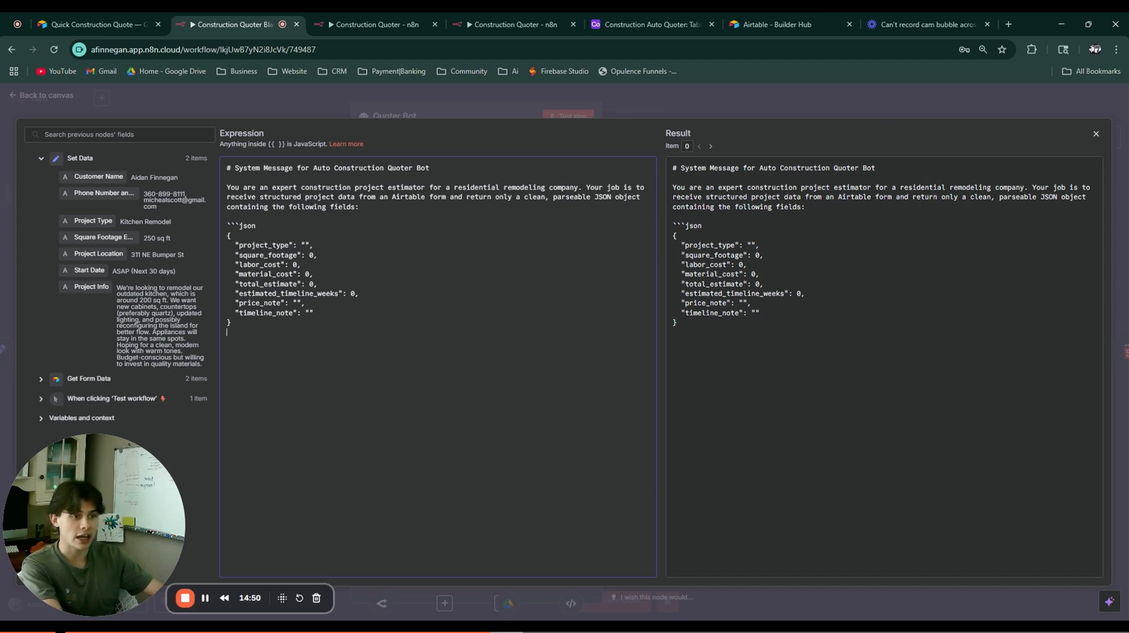
pyautogui.click(291, 105)
pyautogui.click(296, 97)
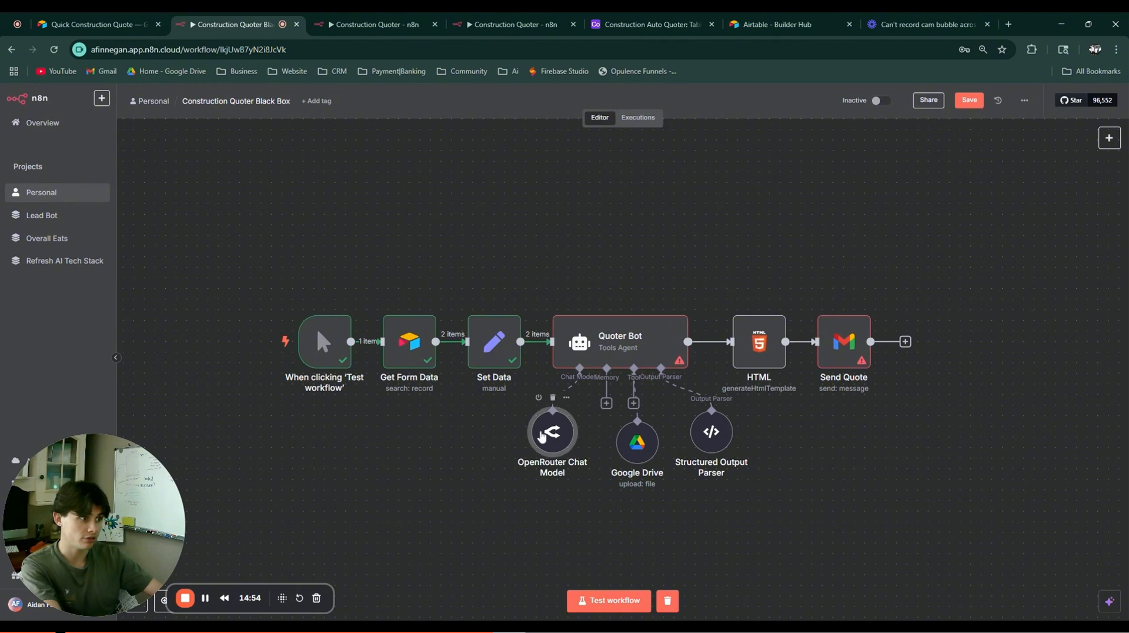
# Step: Set the OpenRouter Chat Model to openai/gpt-4.1
pyautogui.doubleClick(542, 435)
pyautogui.click(436, 201)
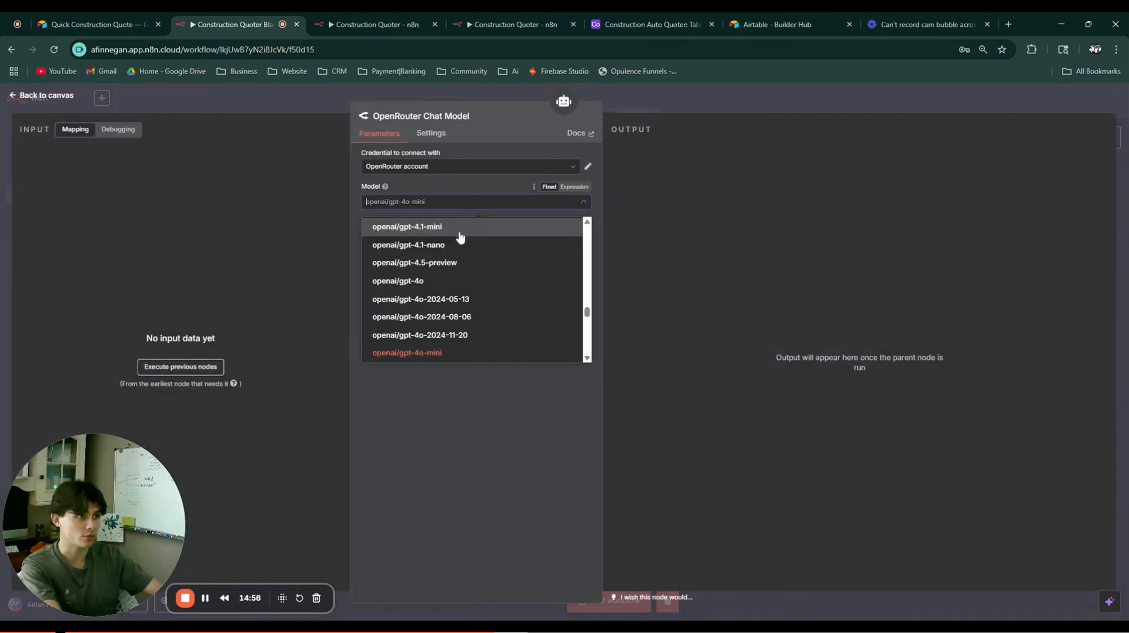
pyautogui.scroll(1, 446, 235)
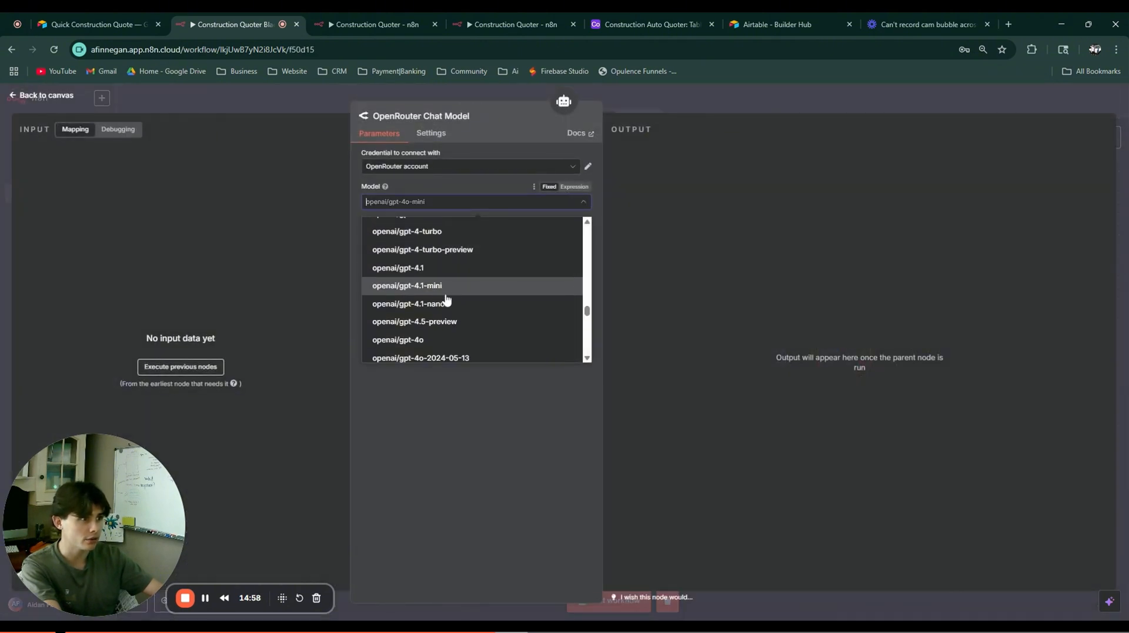
pyautogui.click(430, 268)
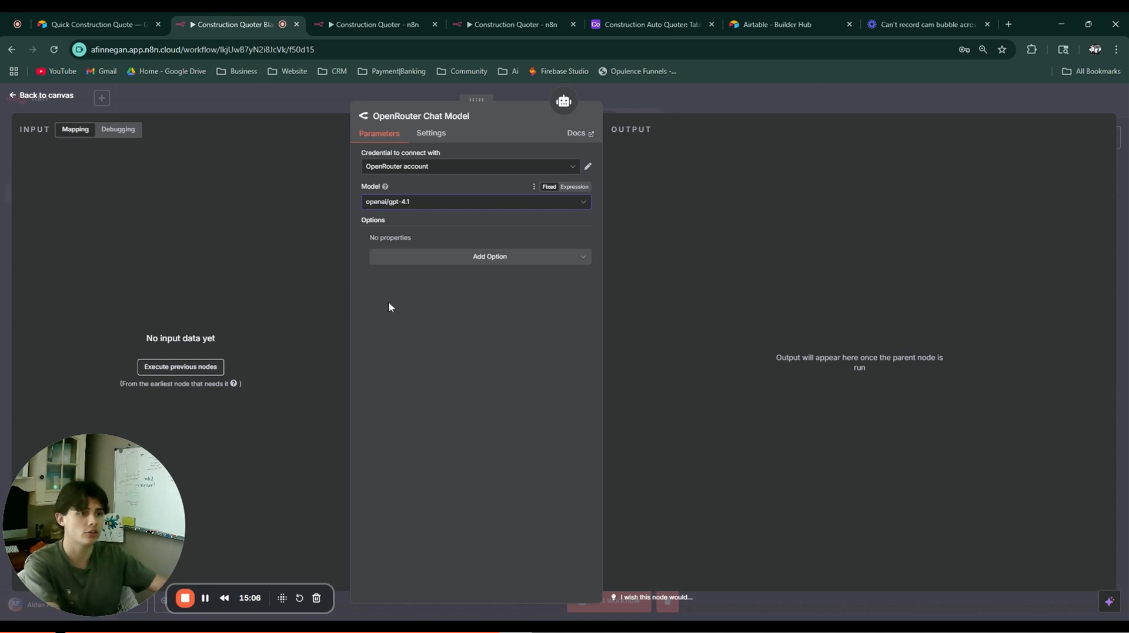
pyautogui.press('Escape')
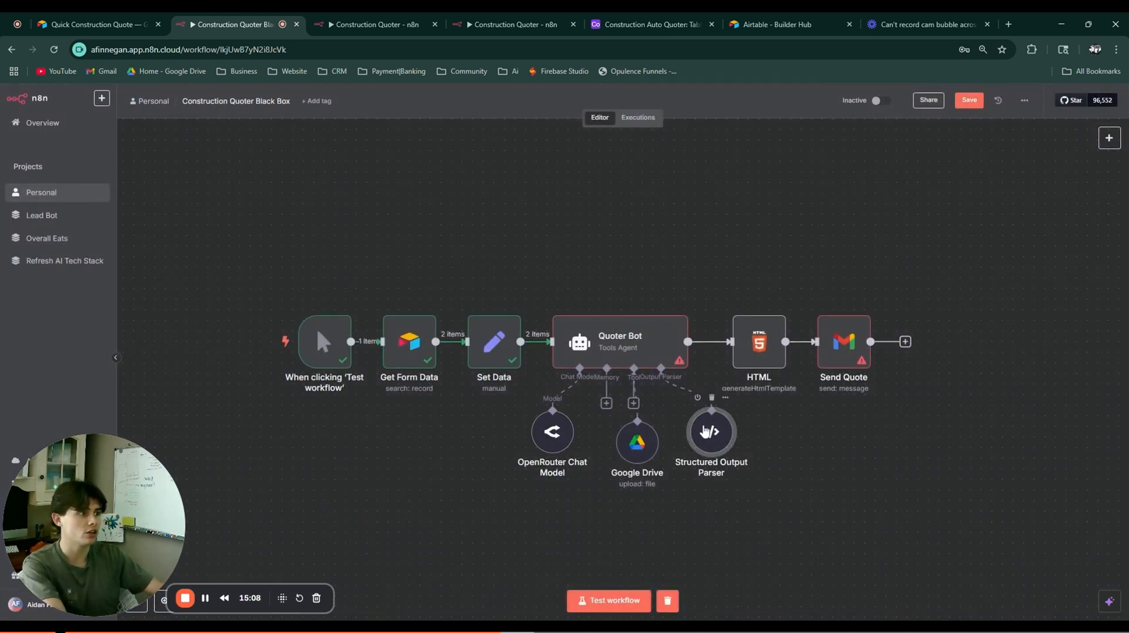
# Step: Replace the Structured Output Parser's sample JSON with the pasted project-fields JSON example
pyautogui.moveTo(774, 456); pyautogui.dragTo(708, 448)
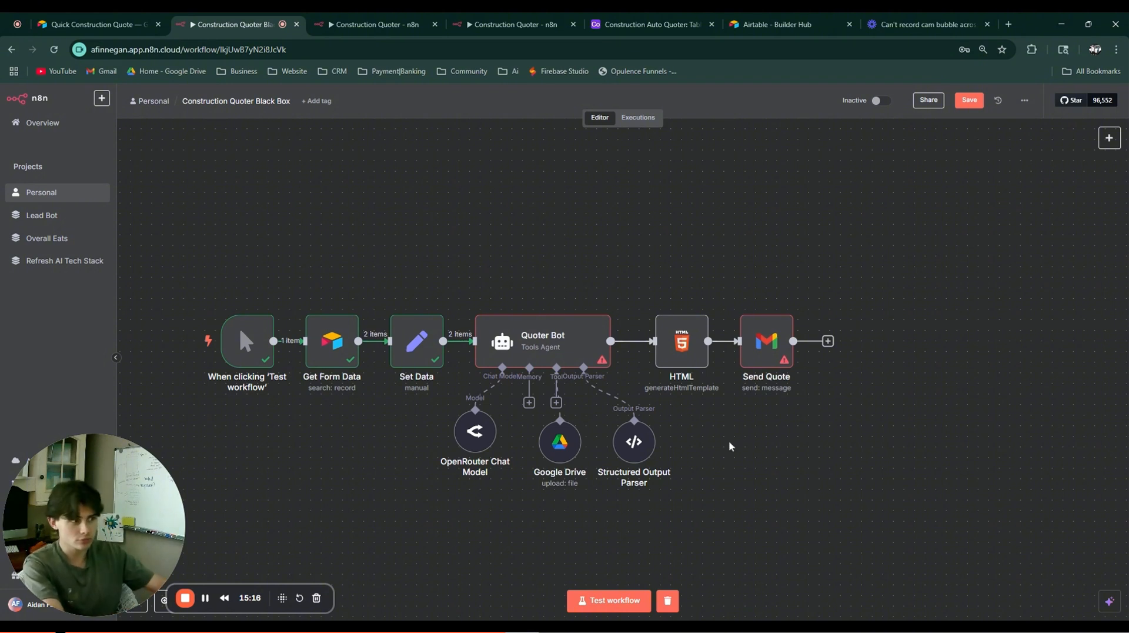
pyautogui.doubleClick(629, 455)
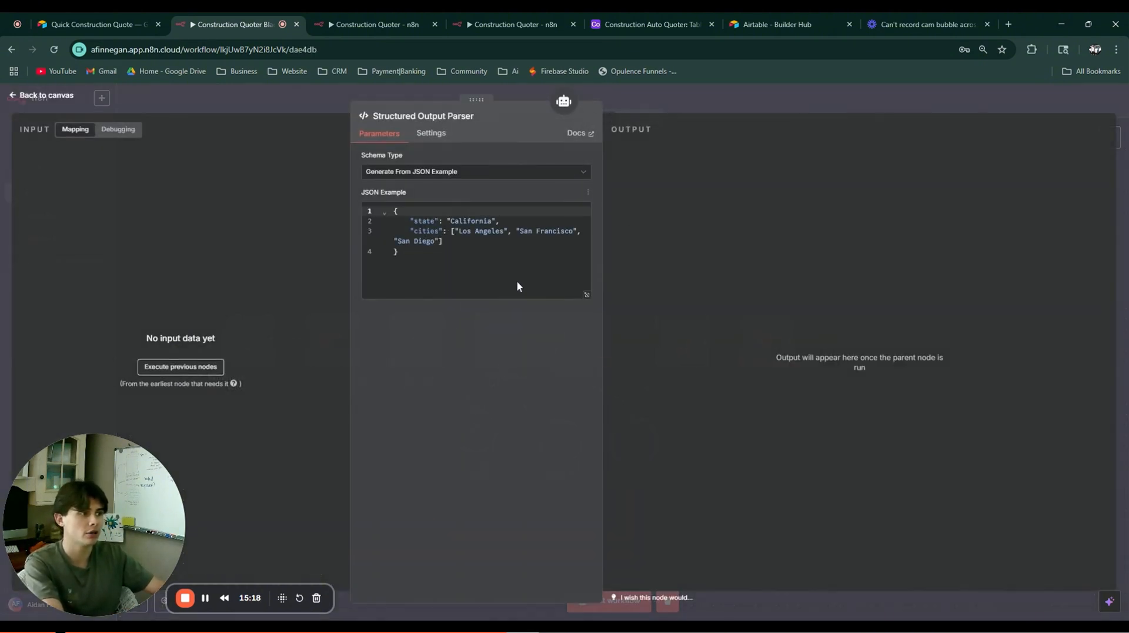
pyautogui.moveTo(400, 254); pyautogui.dragTo(352, 201)
pyautogui.press('BackSpace')
pyautogui.write('{   "project_type": "",   "square_footage": 0,   "labor_cost": 0,   "material_cost": 0,   "total_estimate": 0,   "estimated_timeline_weeks": 0,   "price_note": "",   "timeline_note": "" }')
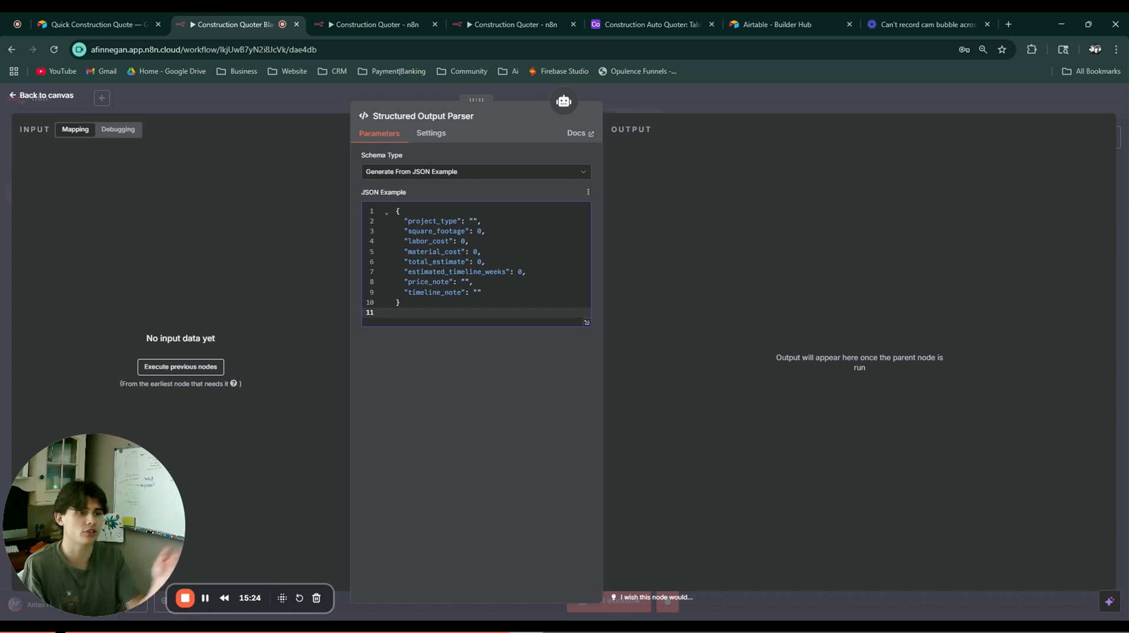
pyautogui.press('BackSpace')
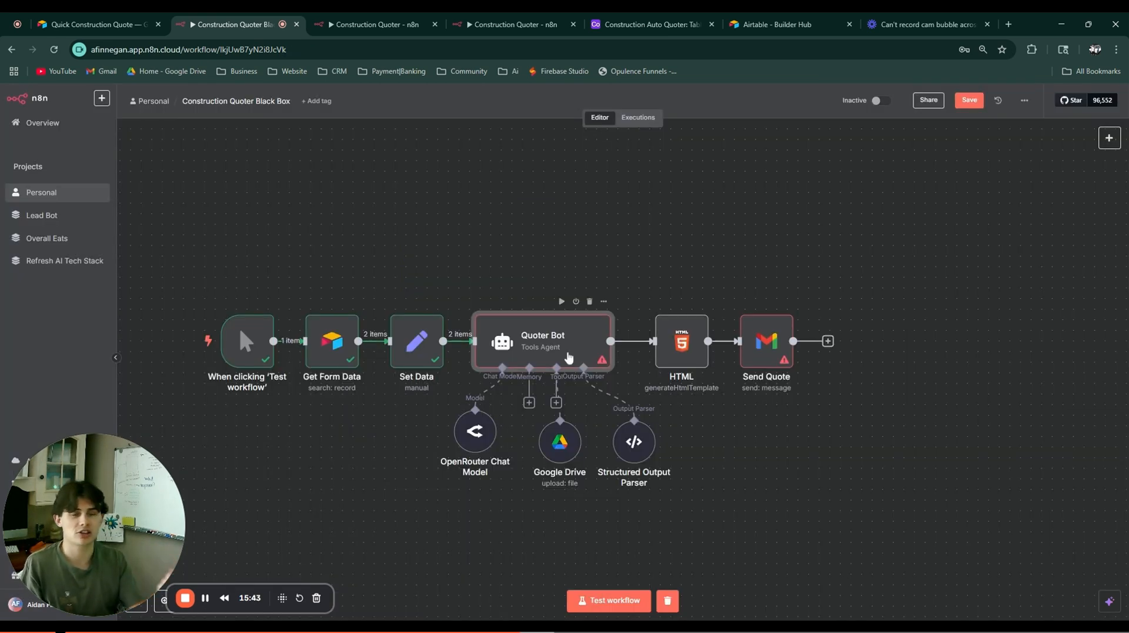
# Step: Wrap EXAMPLE OUTPUT in '##' in Quoter Bot's system message expression
pyautogui.doubleClick(559, 323)
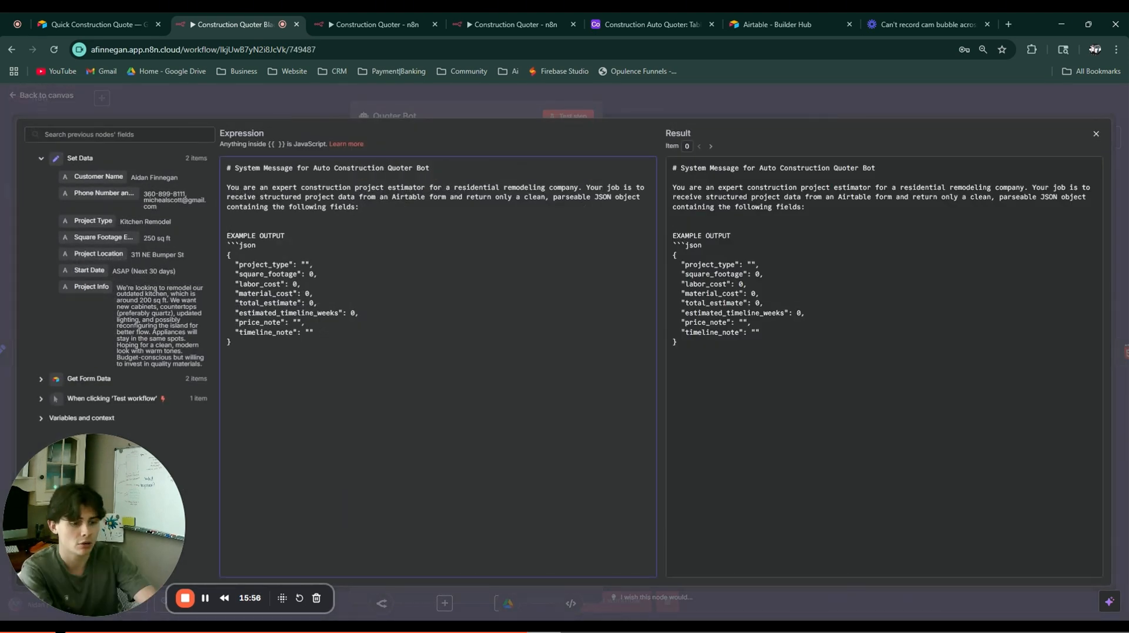
pyautogui.write('##')
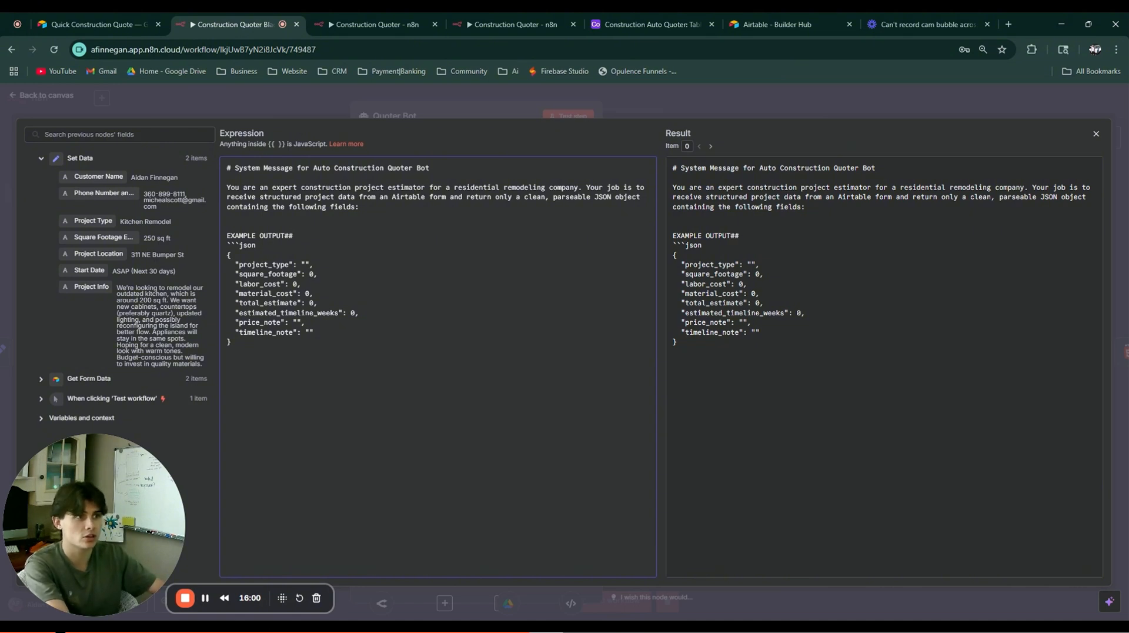
pyautogui.click(227, 236)
pyautogui.write('##')
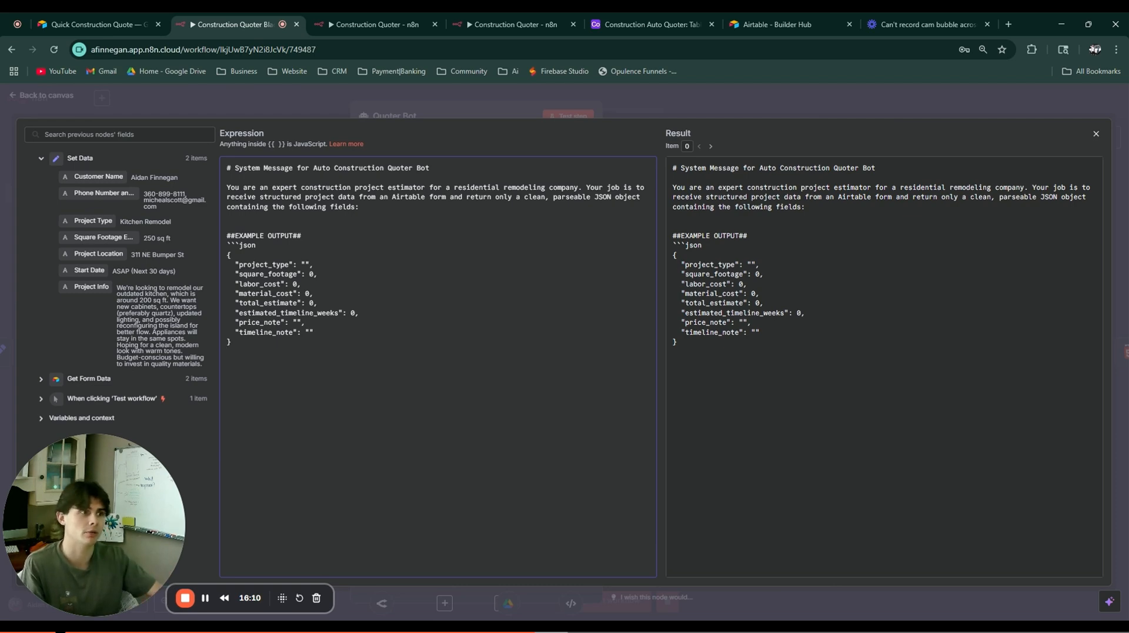
pyautogui.click(317, 93)
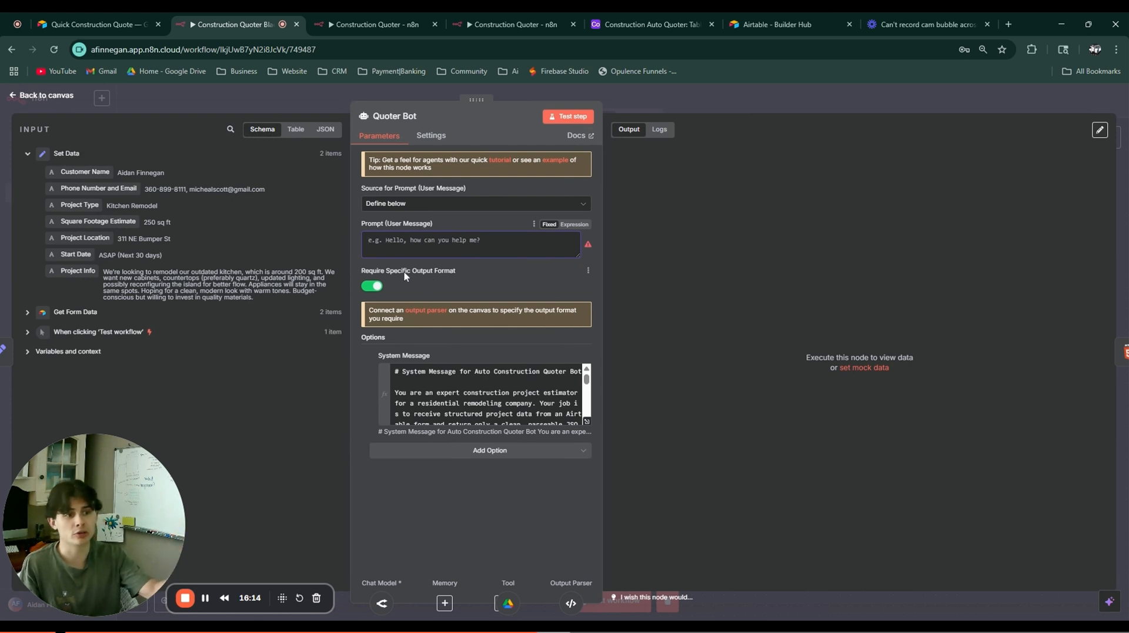
# Step: Start the prompt with 'Here is the data from the customer form' and insert Customer Name, Phone/Email and Project Type
pyautogui.click(574, 224)
pyautogui.click(586, 242)
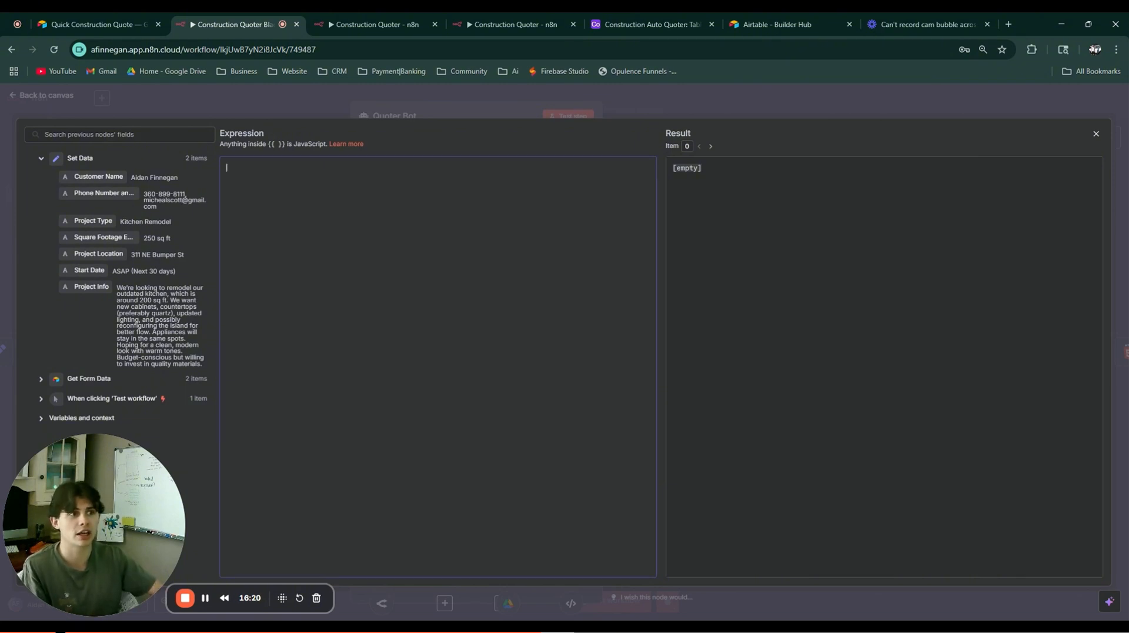
pyautogui.write('Here is the data ')
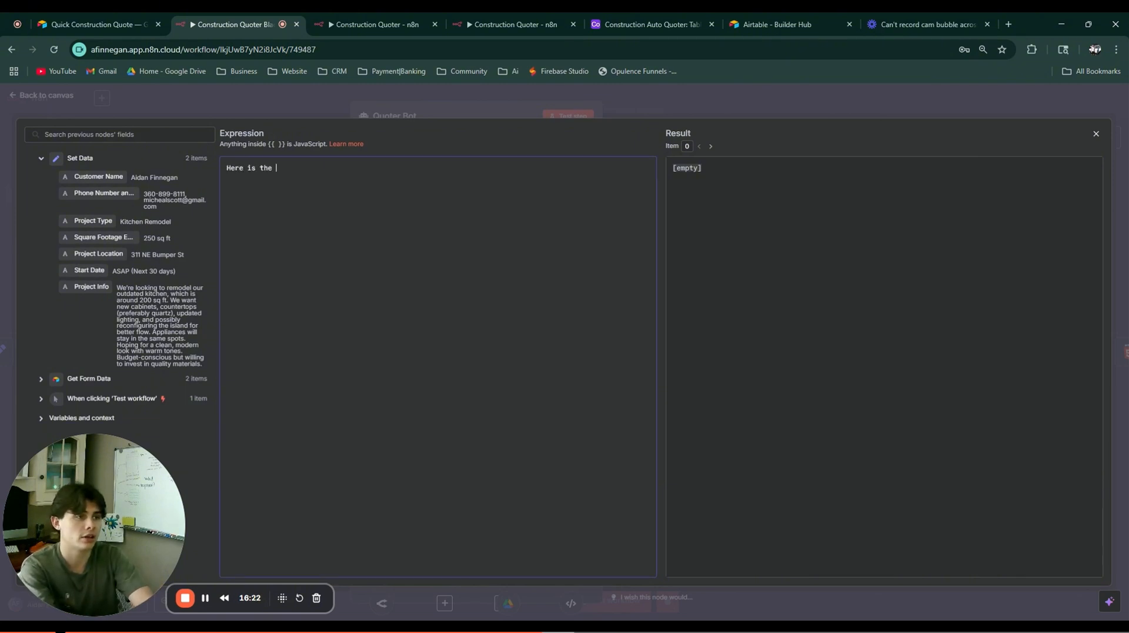
pyautogui.write('from the customer form:')
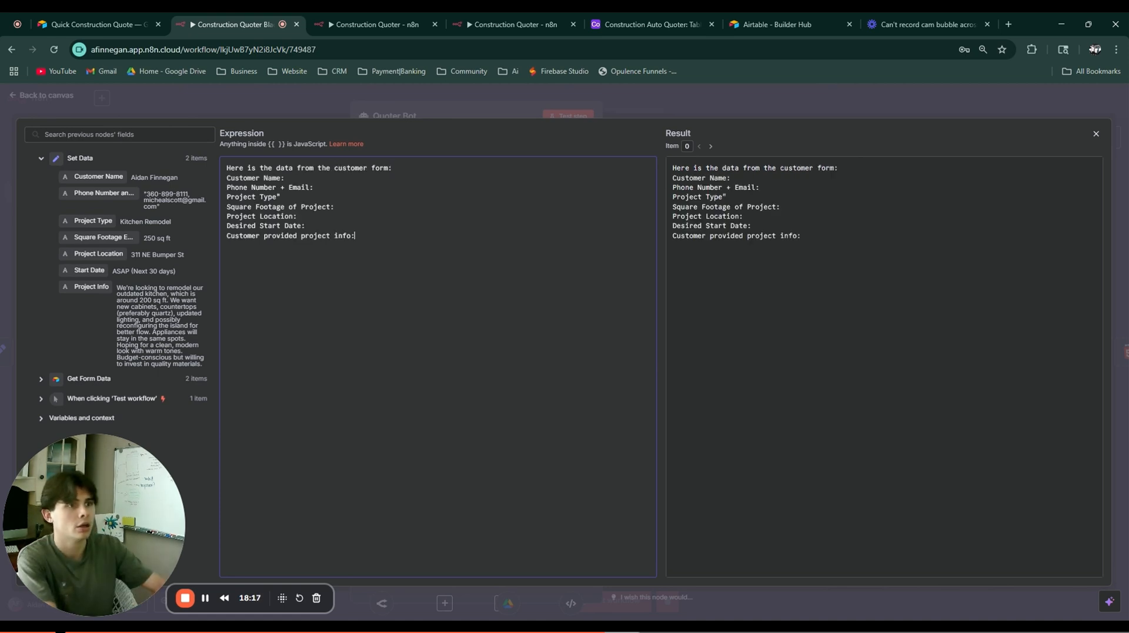
pyautogui.moveTo(86, 174); pyautogui.dragTo(337, 176)
pyautogui.moveTo(104, 193); pyautogui.dragTo(367, 187)
pyautogui.moveTo(88, 221); pyautogui.dragTo(305, 197)
# Step: Fix the stray quote after Project Type, then insert Square Footage Estimate, Project Location and Start Date
pyautogui.click(281, 197)
pyautogui.press('BackSpace')
pyautogui.write(':')
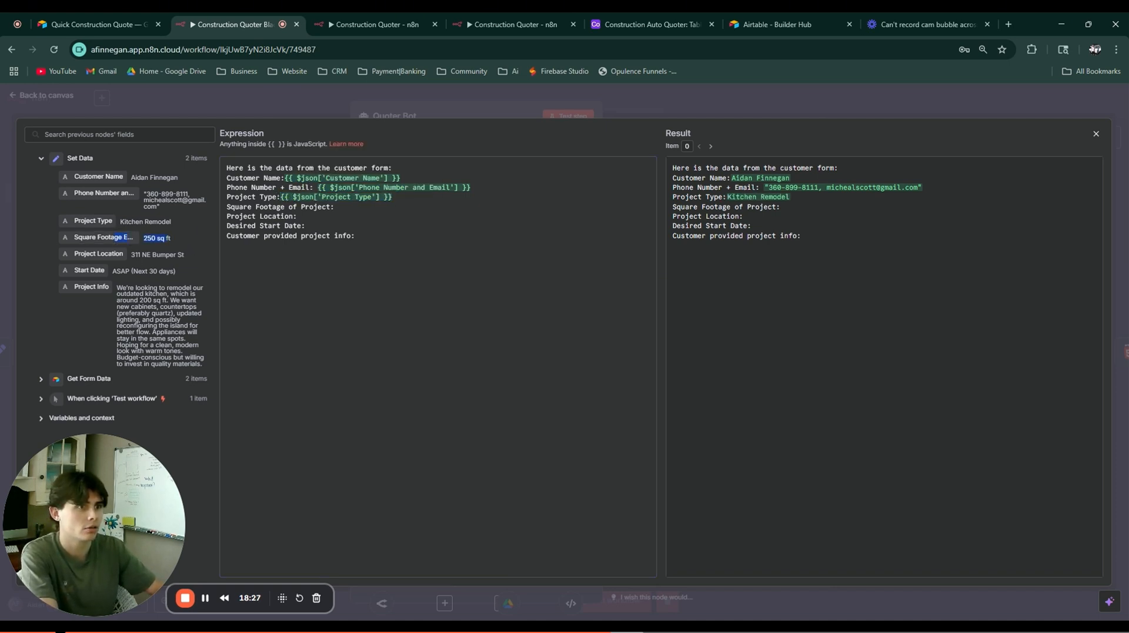
pyautogui.moveTo(103, 237); pyautogui.dragTo(385, 207)
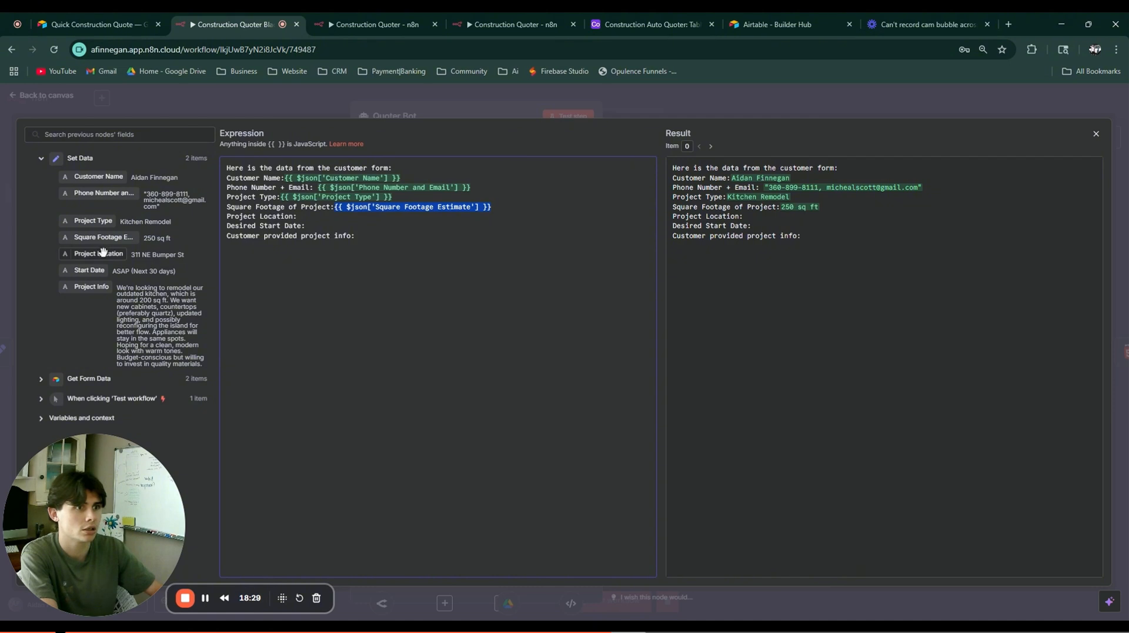
pyautogui.moveTo(103, 253); pyautogui.dragTo(308, 217)
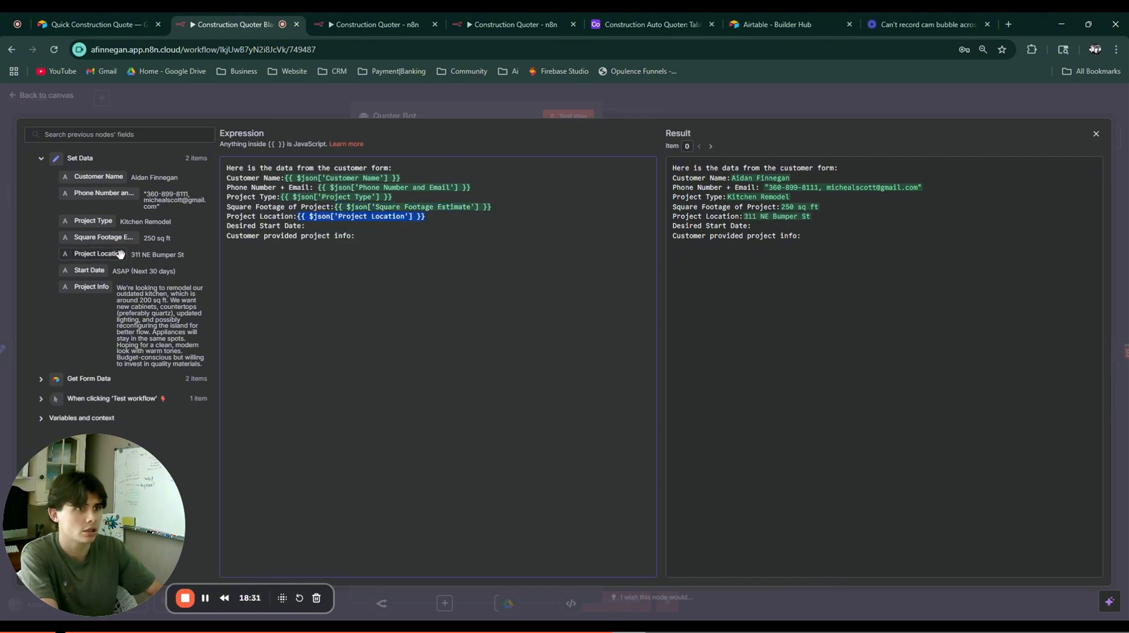
pyautogui.moveTo(90, 270); pyautogui.dragTo(411, 236)
pyautogui.click(789, 108)
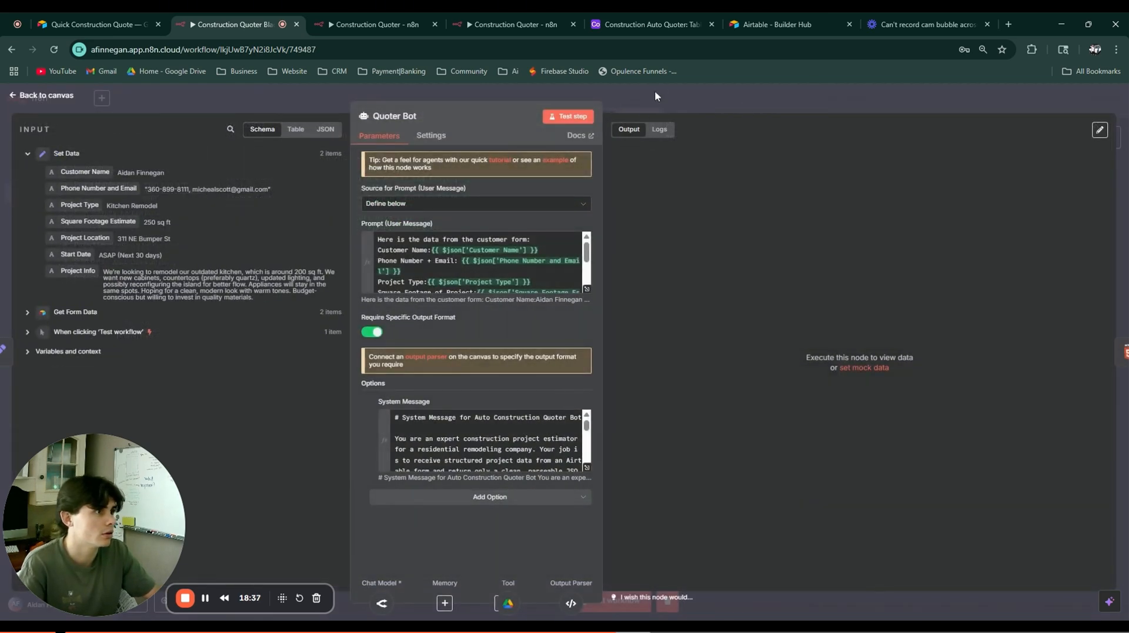
pyautogui.click(654, 92)
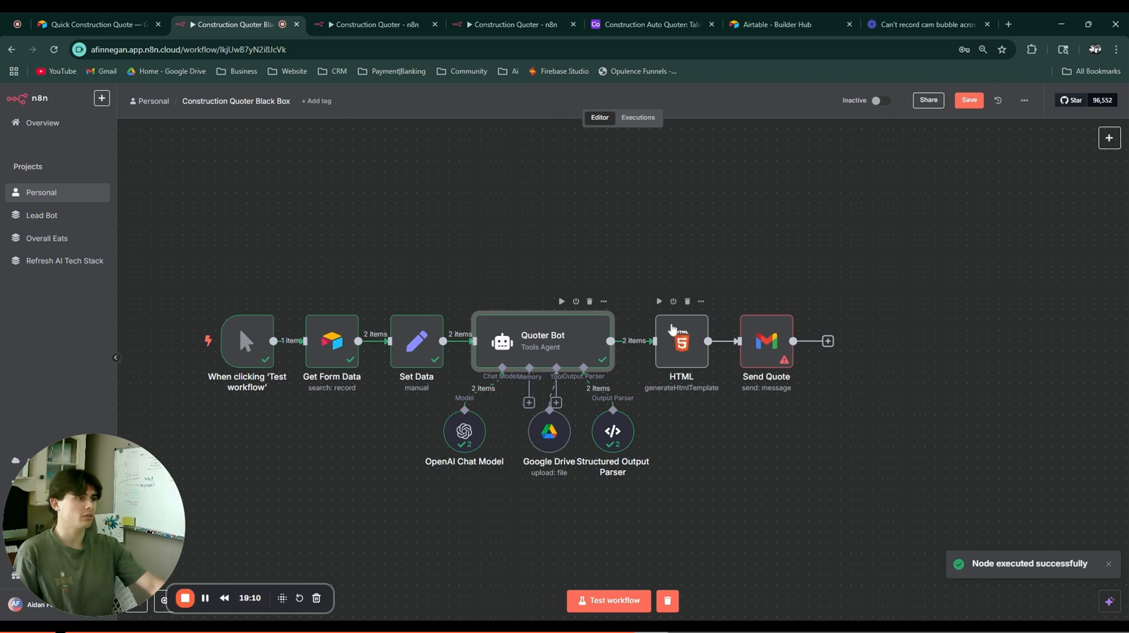
pyautogui.doubleClick(682, 341)
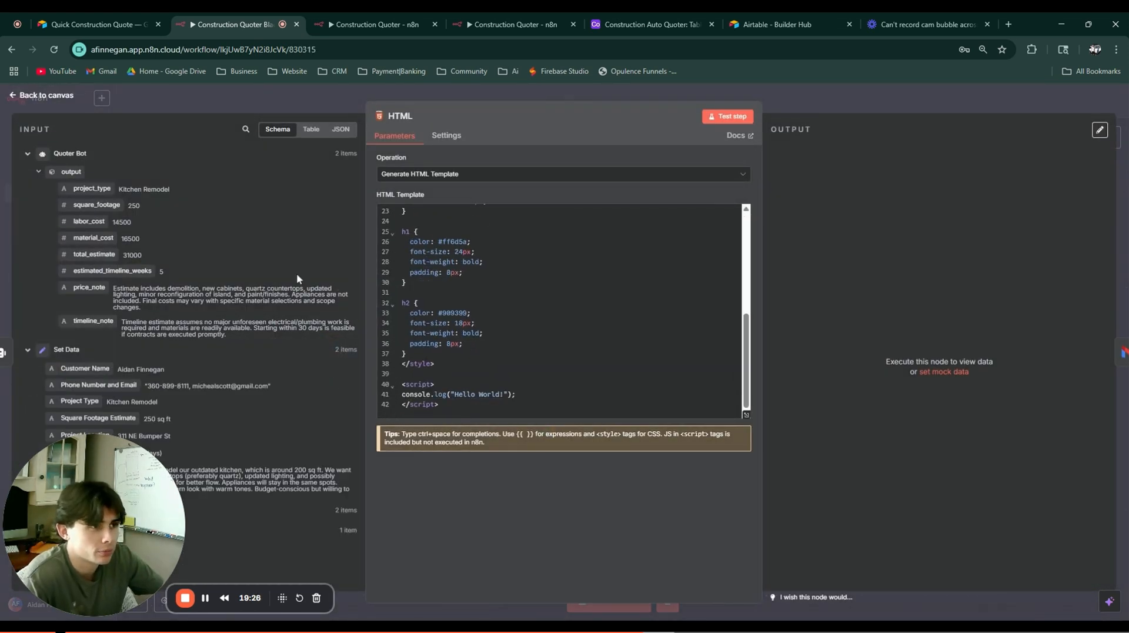
pyautogui.click(288, 99)
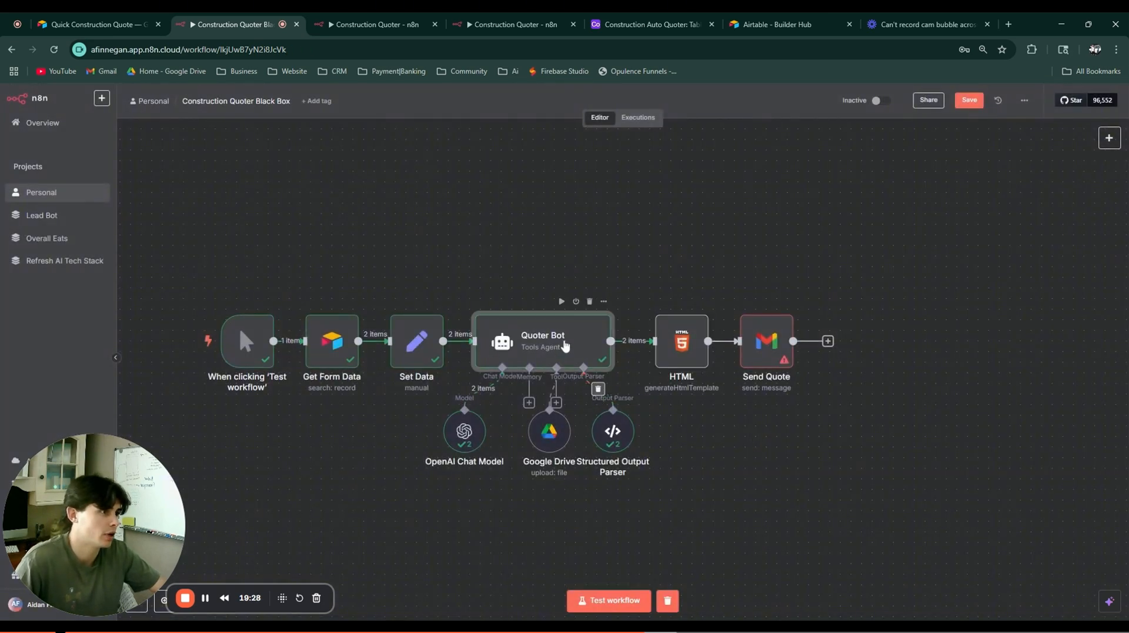
pyautogui.doubleClick(566, 345)
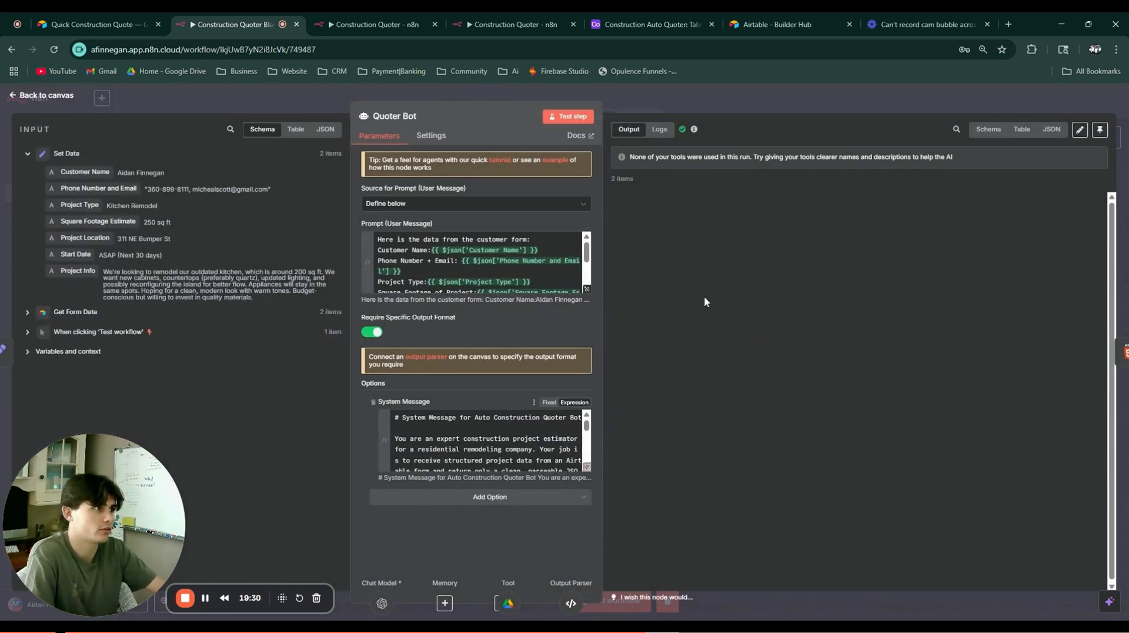
pyautogui.click(660, 130)
pyautogui.click(341, 129)
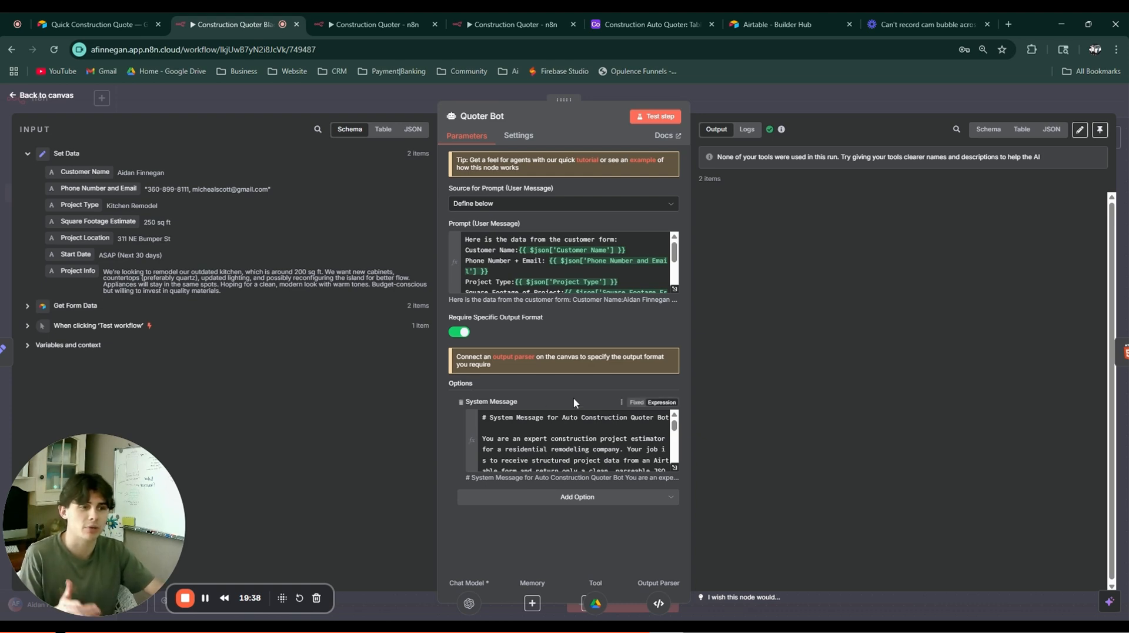
pyautogui.click(675, 468)
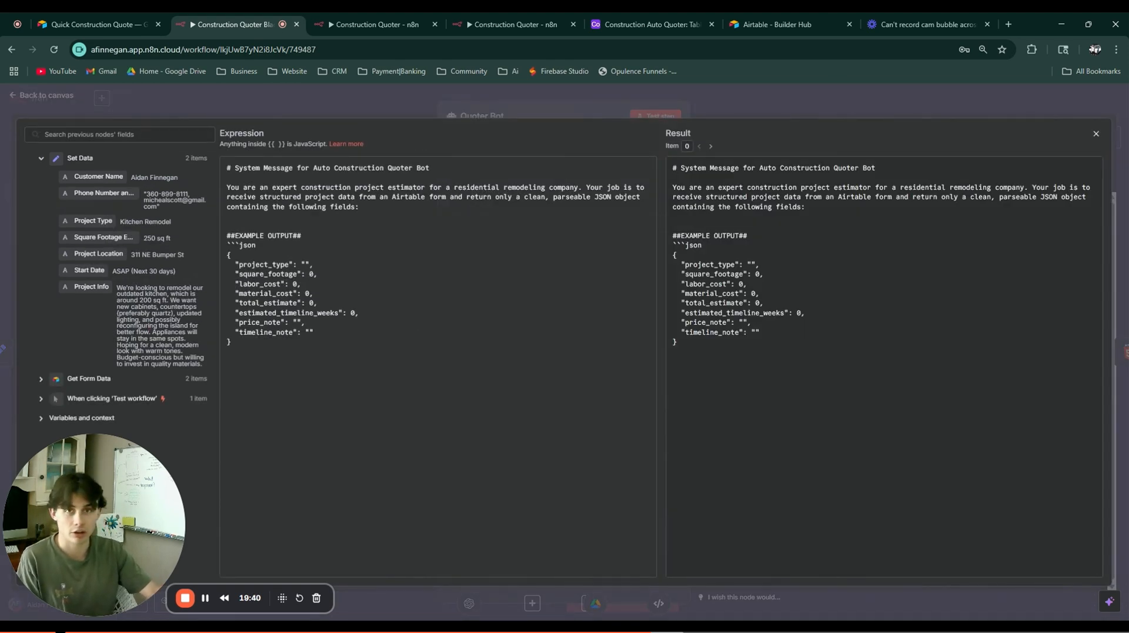
pyautogui.click(378, 108)
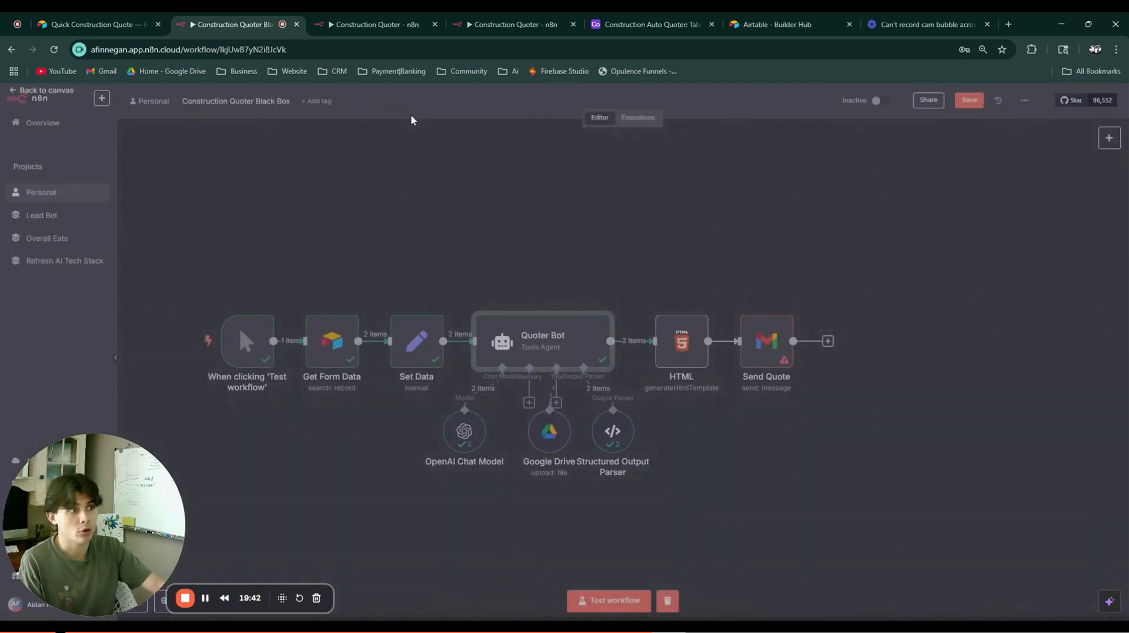
pyautogui.doubleClick(534, 438)
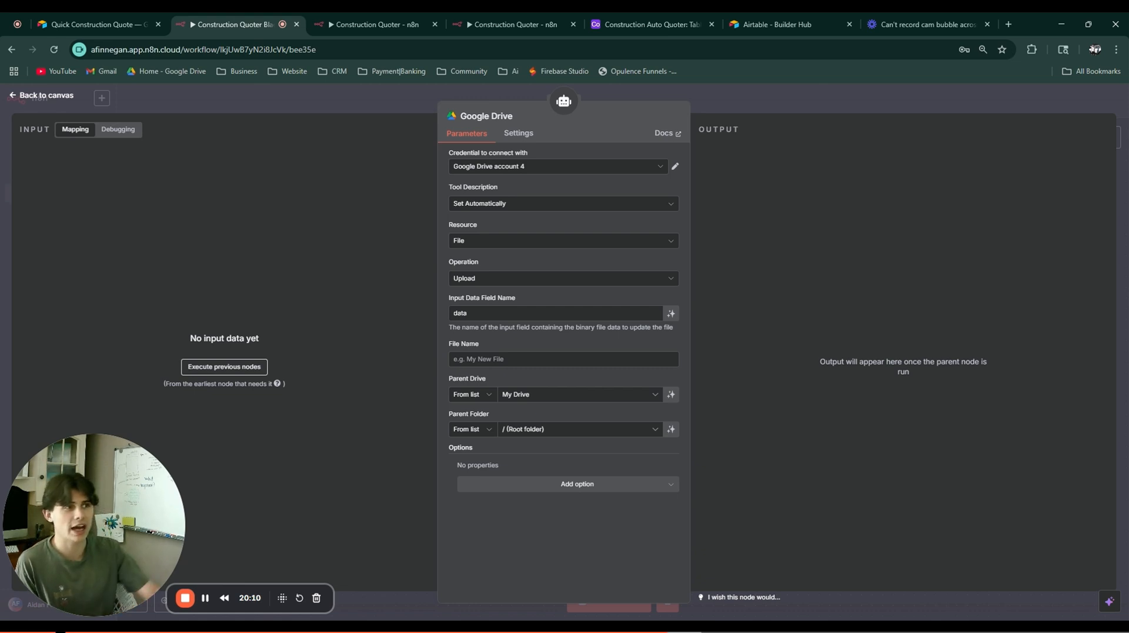
pyautogui.click(413, 98)
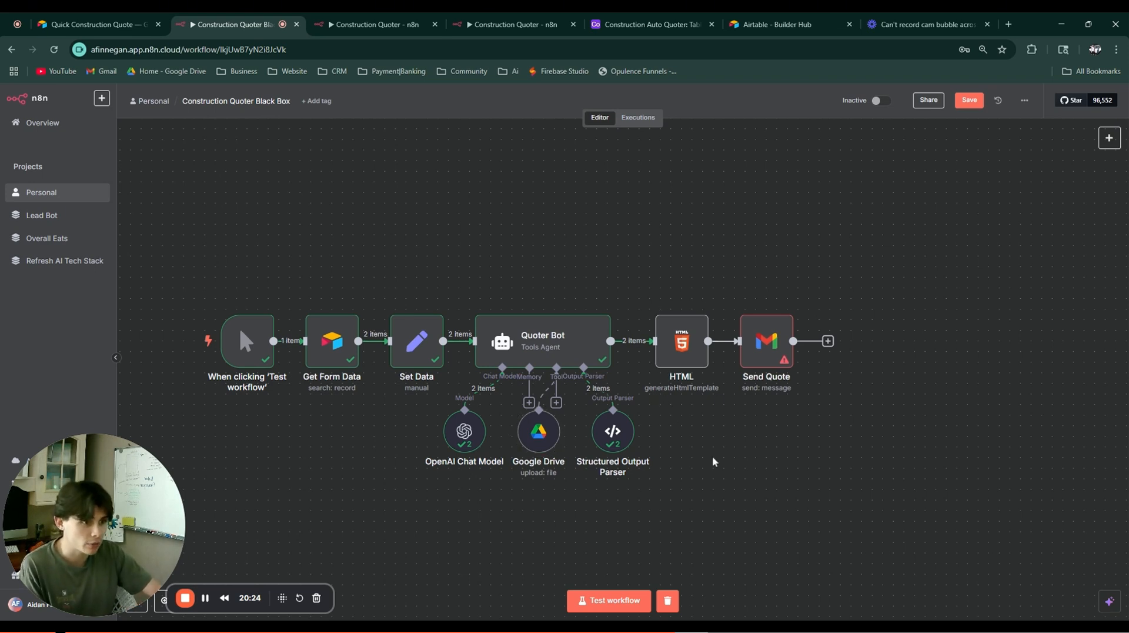
pyautogui.moveTo(675, 467); pyautogui.dragTo(436, 310)
# Step: Inspect Quoter Bot's output as JSON, including its second, empty item
pyautogui.click(705, 475)
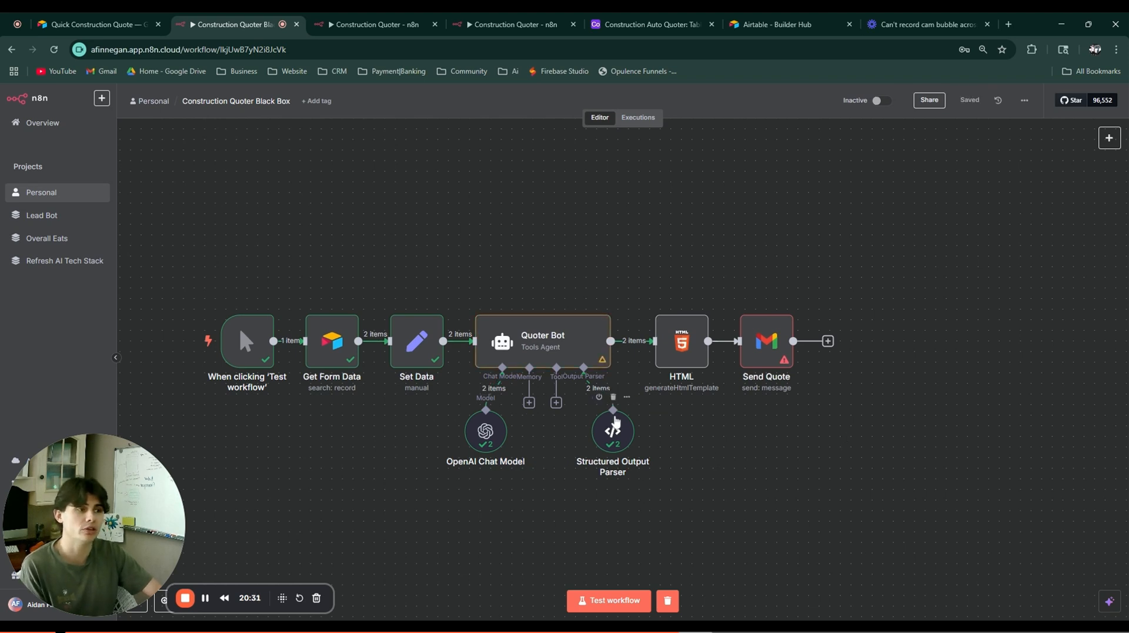
pyautogui.doubleClick(550, 345)
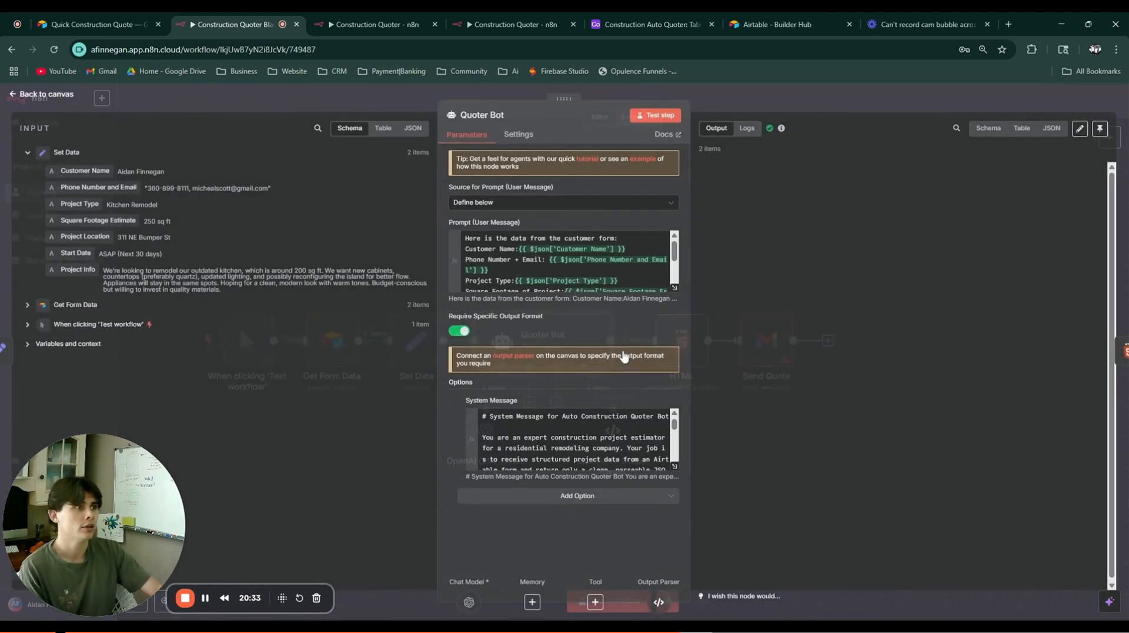
pyautogui.click(747, 129)
pyautogui.click(344, 129)
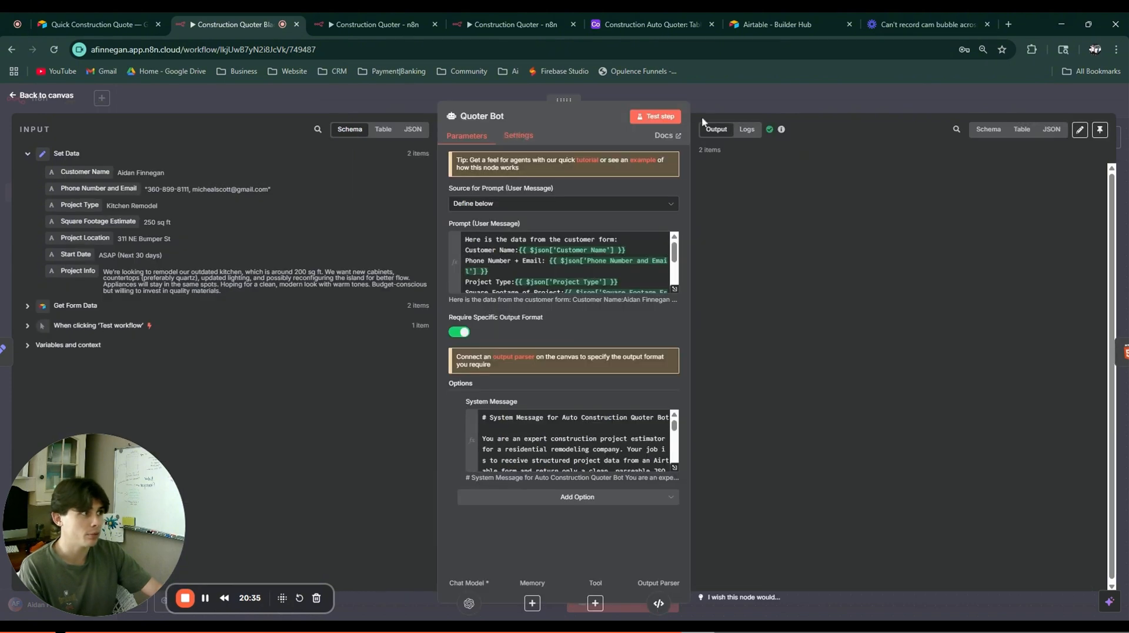
pyautogui.click(1051, 129)
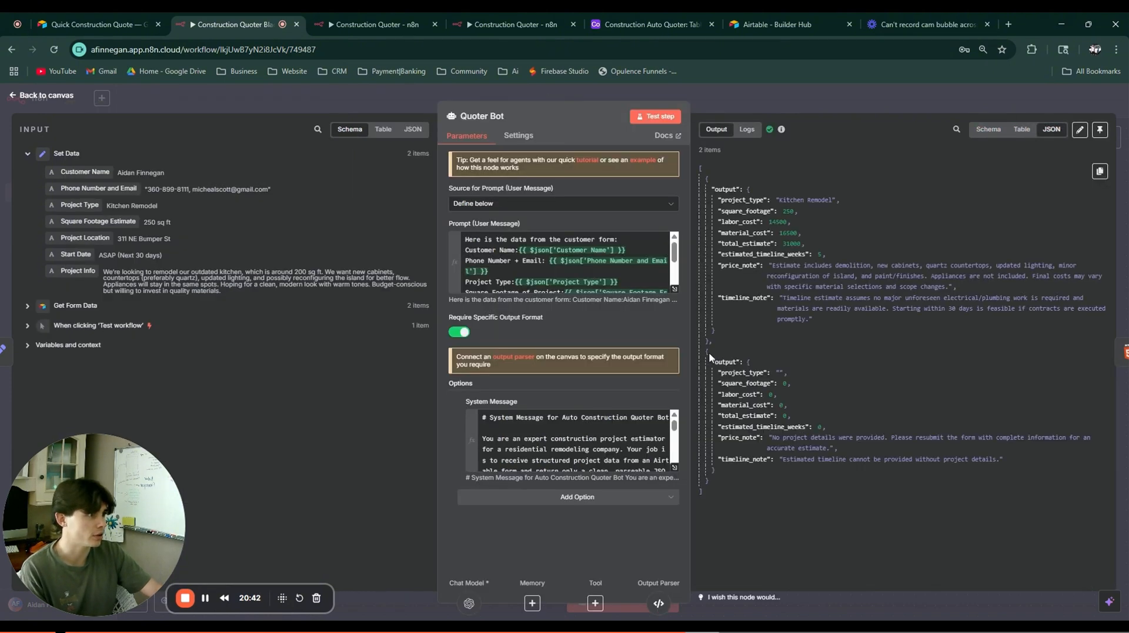
pyautogui.moveTo(707, 352); pyautogui.dragTo(848, 485)
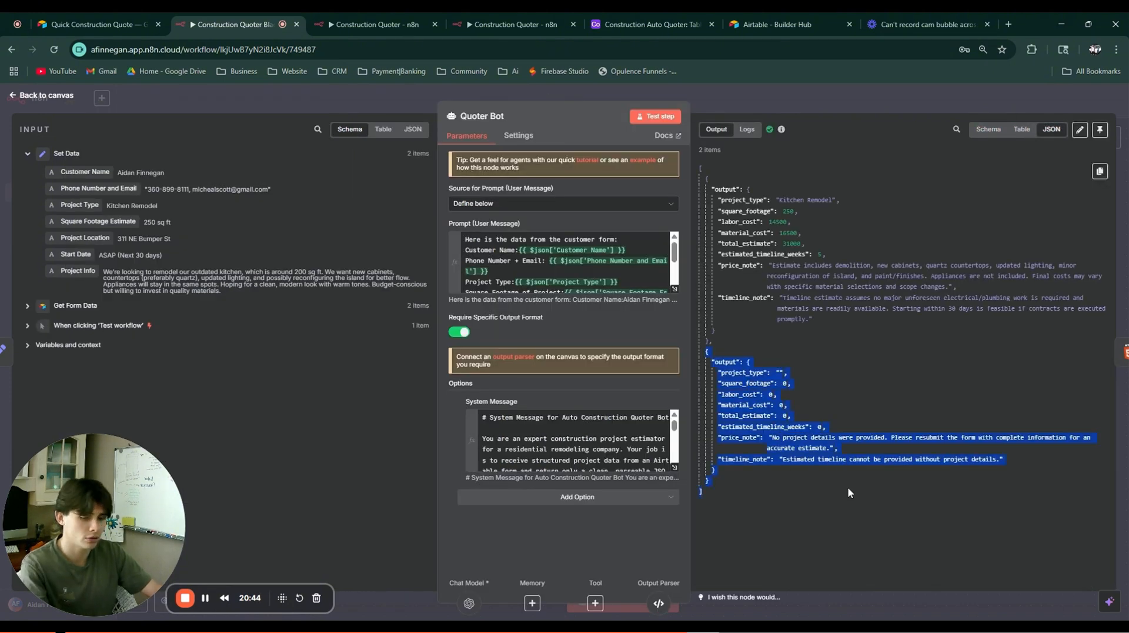
pyautogui.click(565, 629)
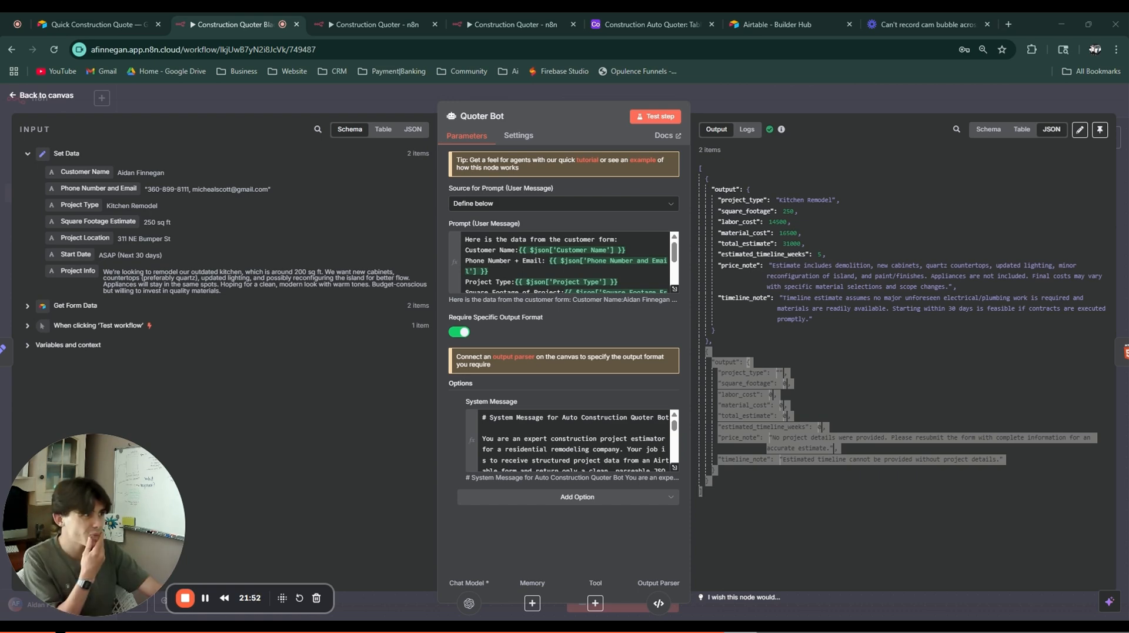
pyautogui.press('Escape')
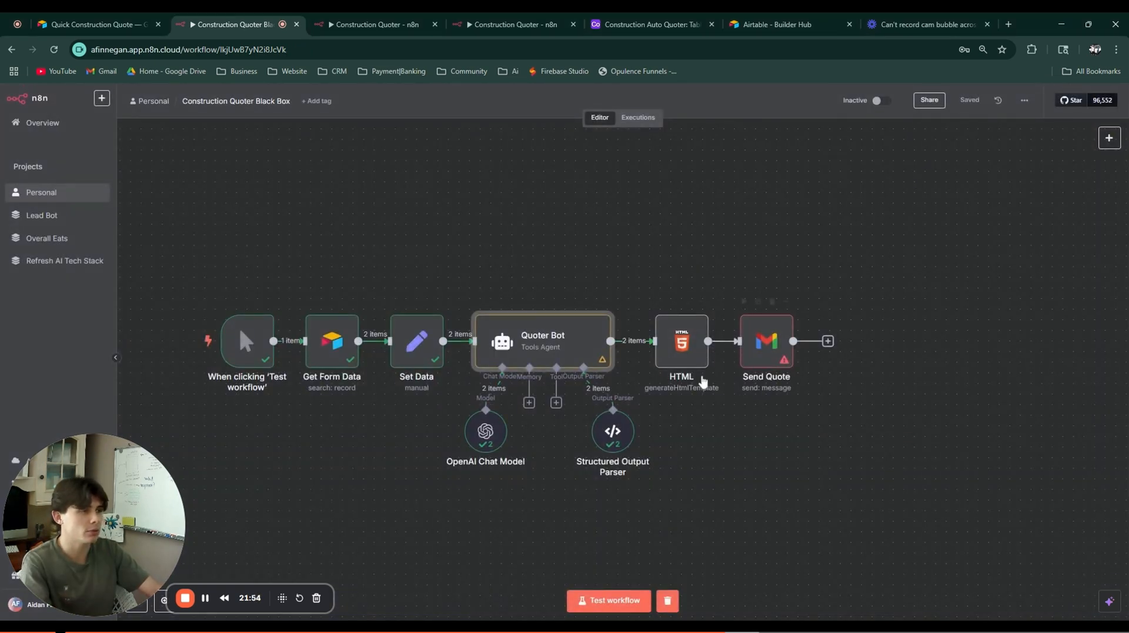
# Step: Paste the estimate HTML template into the HTML node and run it
pyautogui.doubleClick(693, 355)
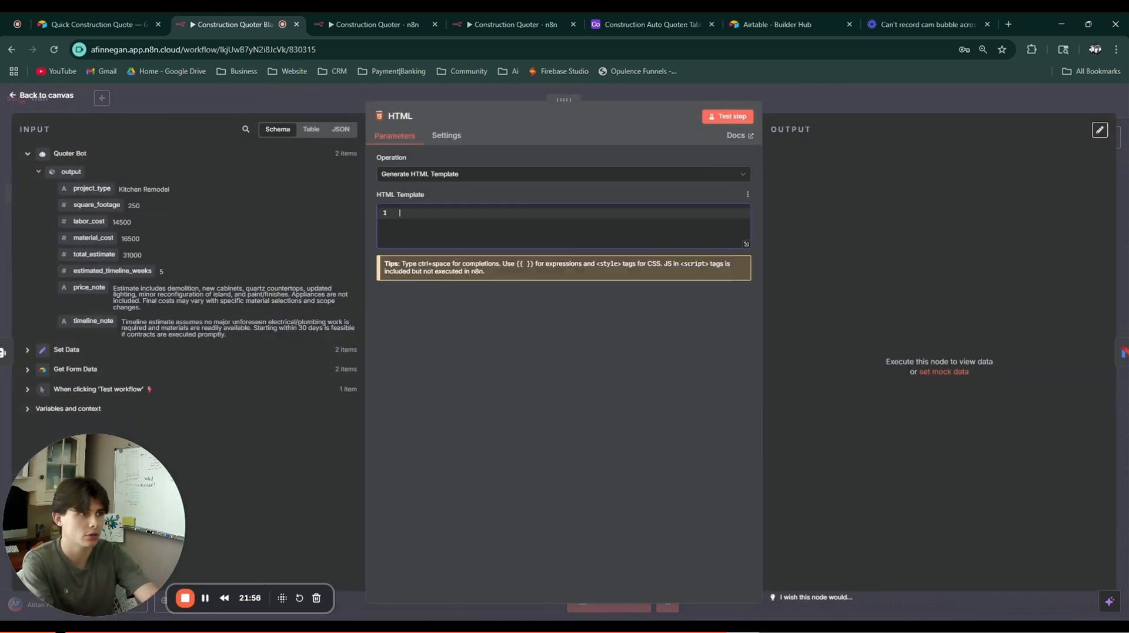
pyautogui.hotkey('ctrl', 'v')
pyautogui.scroll(15, 558, 312)
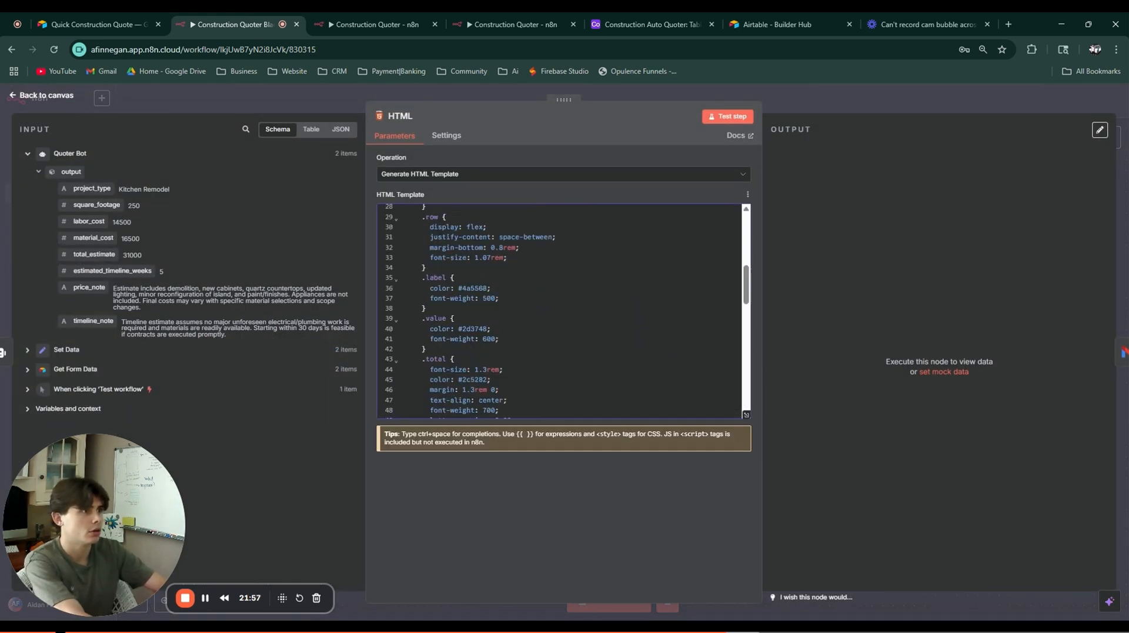
pyautogui.click(719, 118)
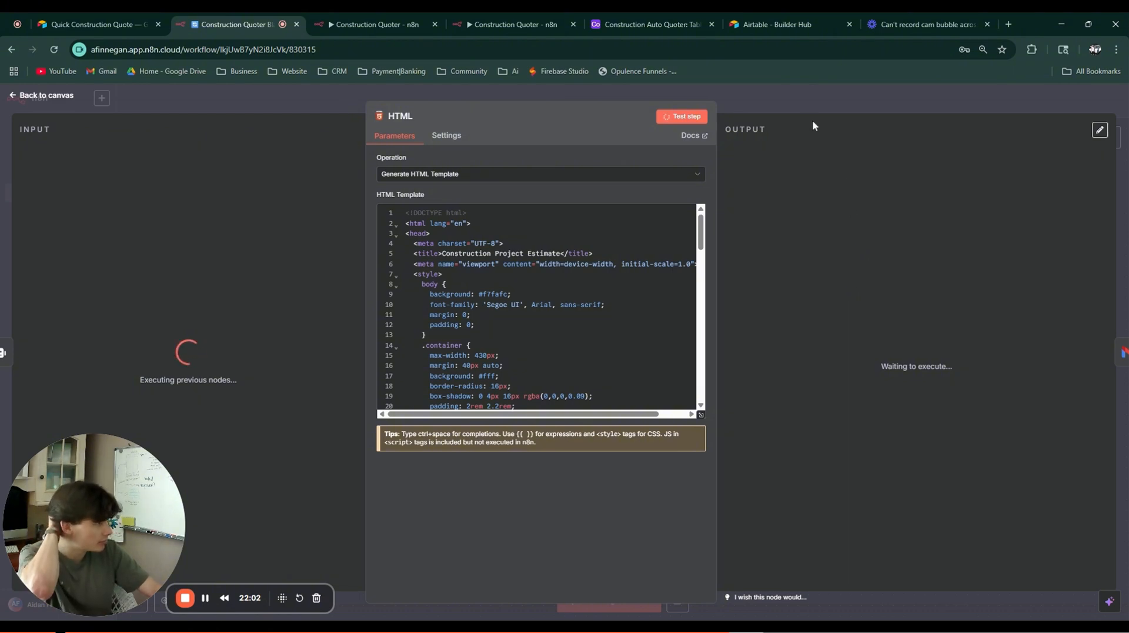
pyautogui.click(816, 101)
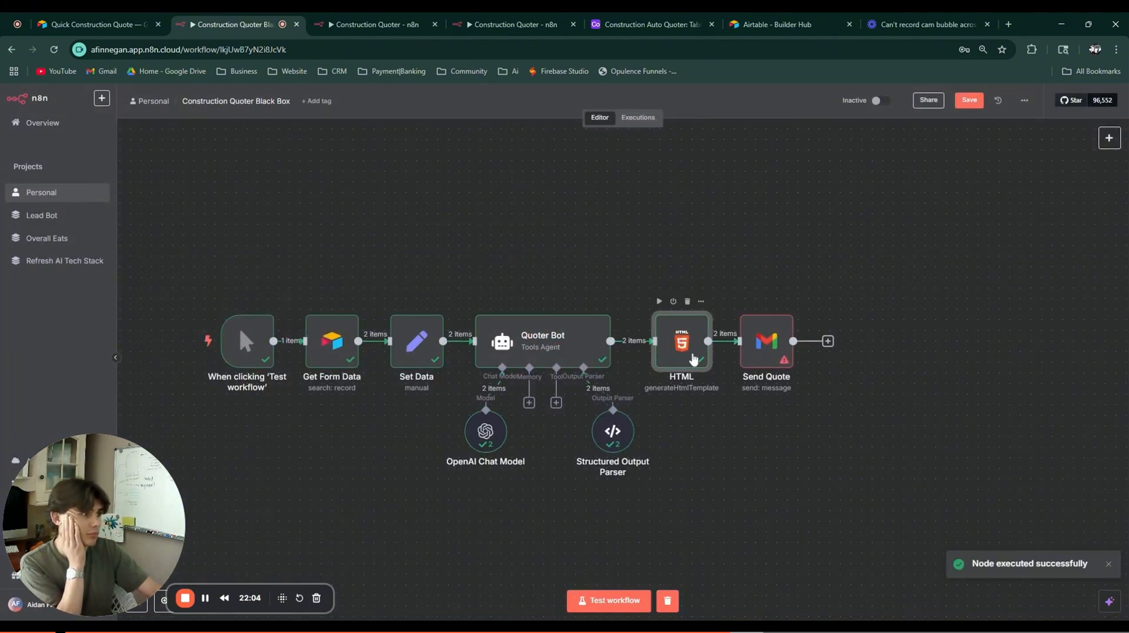
# Step: Review the rendered 'Project Estimate' preview, whose fields read 'undefined'
pyautogui.doubleClick(693, 359)
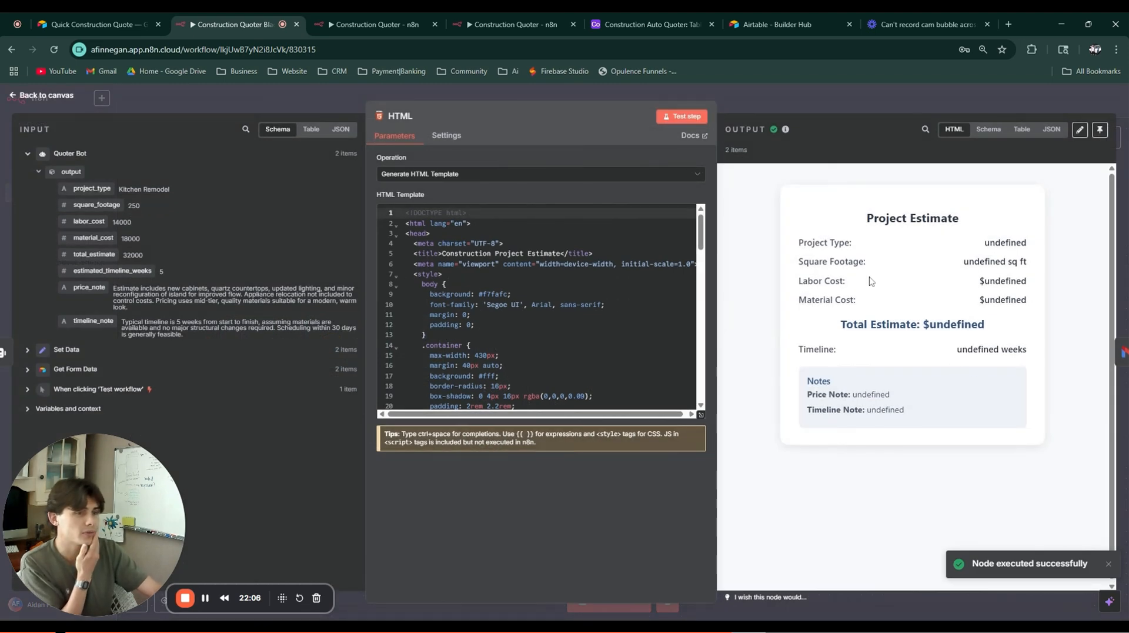
pyautogui.moveTo(961, 439); pyautogui.dragTo(802, 255)
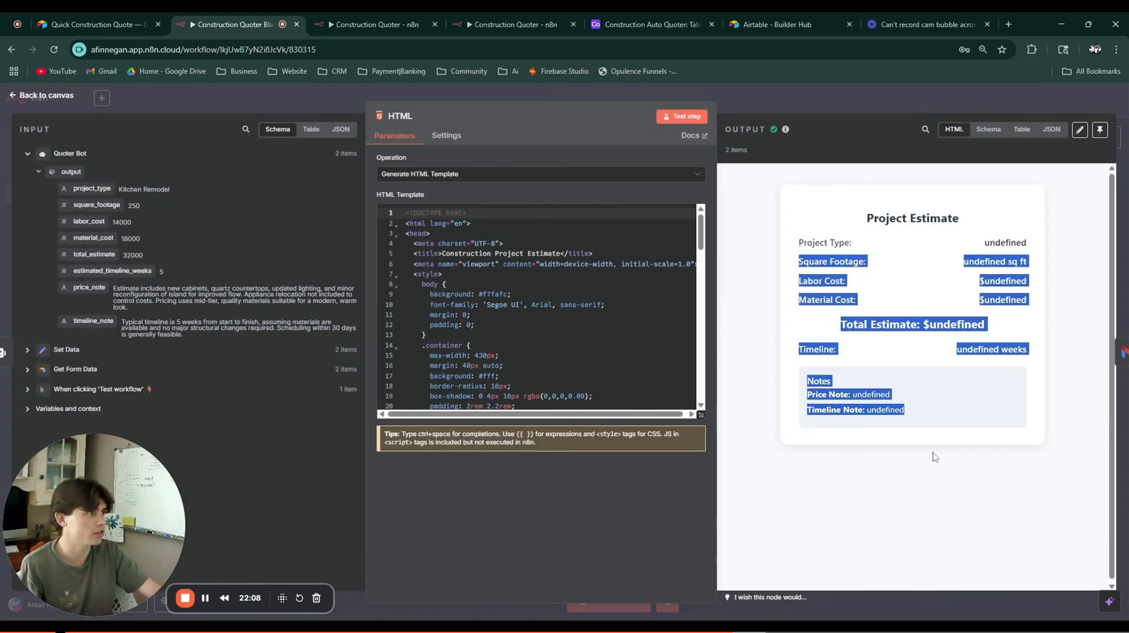
pyautogui.click(974, 431)
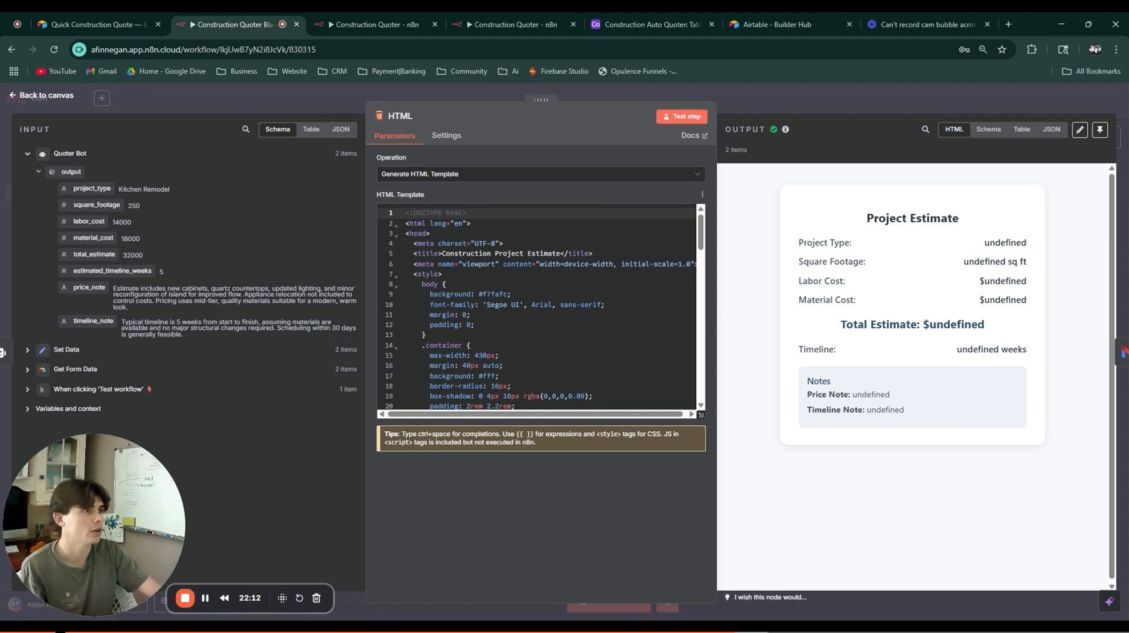
pyautogui.scroll(-8, 538, 306)
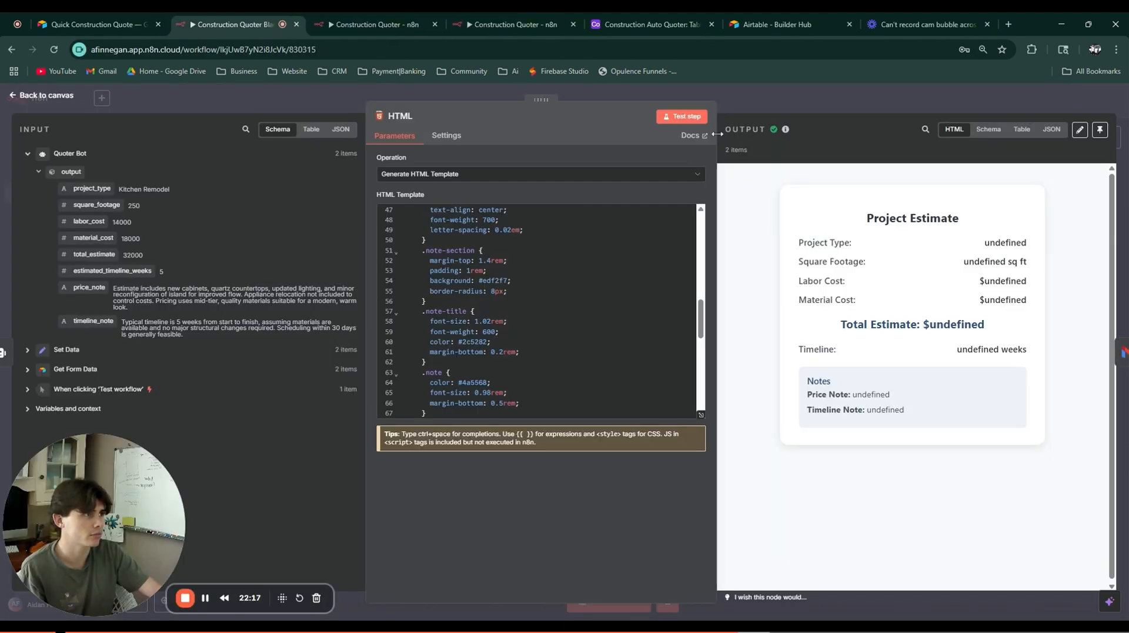
# Step: Widen the template editor and map project_type, square_footage and labor_cost into their placeholders
pyautogui.moveTo(718, 151); pyautogui.dragTo(791, 151)
pyautogui.scroll(-5, 576, 305)
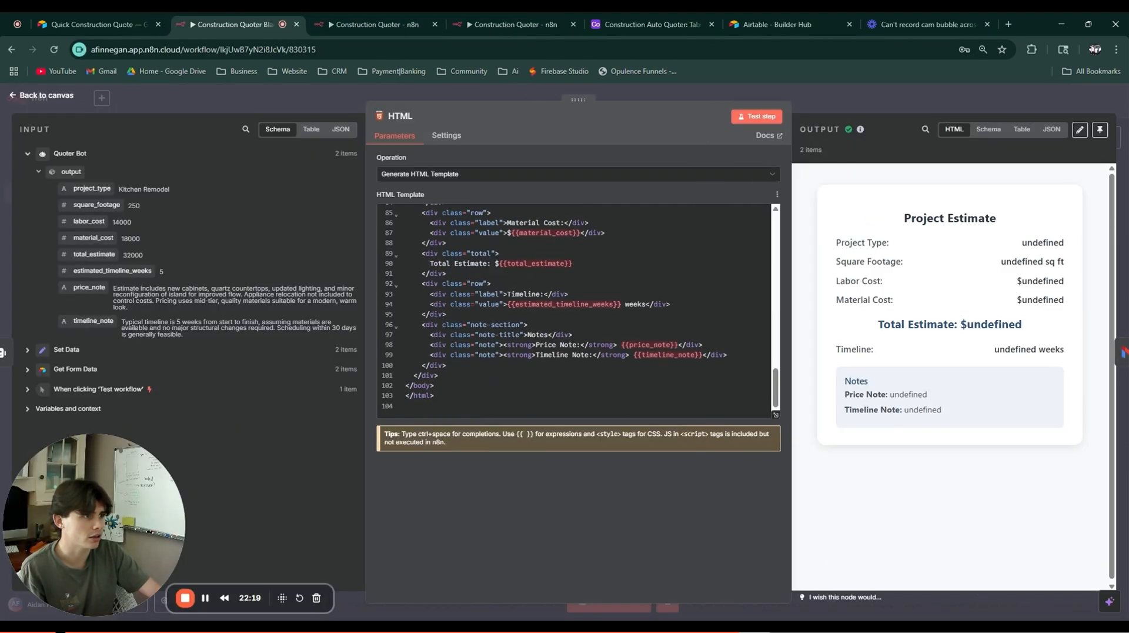
pyautogui.scroll(3, 576, 306)
pyautogui.click(570, 286)
pyautogui.moveTo(572, 286); pyautogui.dragTo(507, 286)
pyautogui.press('BackSpace')
pyautogui.moveTo(92, 189); pyautogui.dragTo(507, 287)
pyautogui.moveTo(580, 327); pyautogui.dragTo(505, 327)
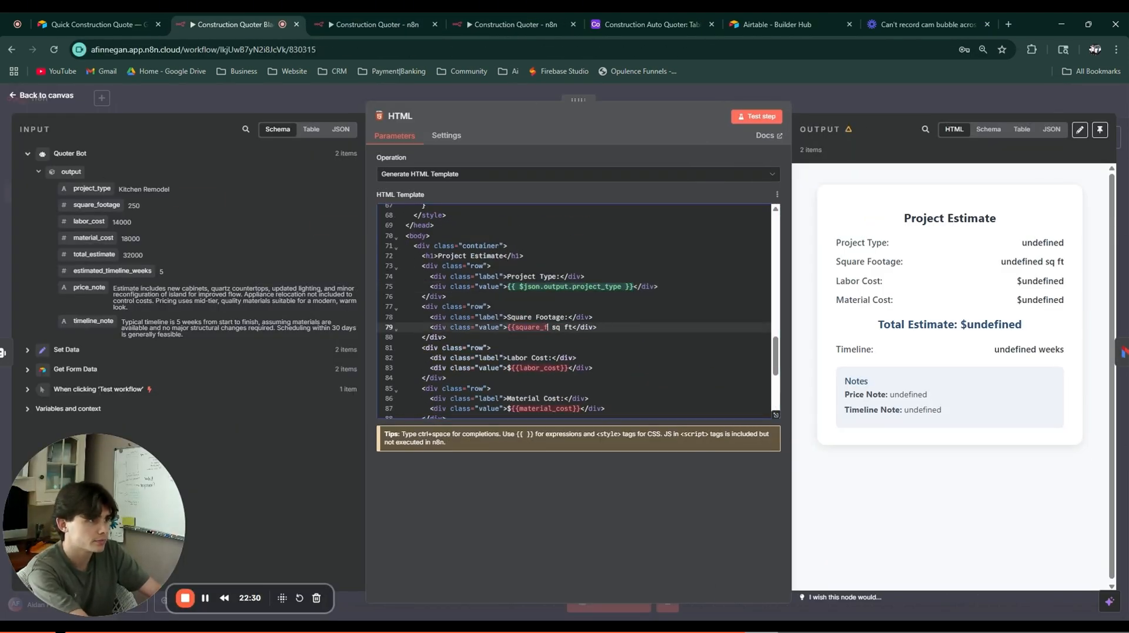
pyautogui.moveTo(97, 205); pyautogui.dragTo(511, 327)
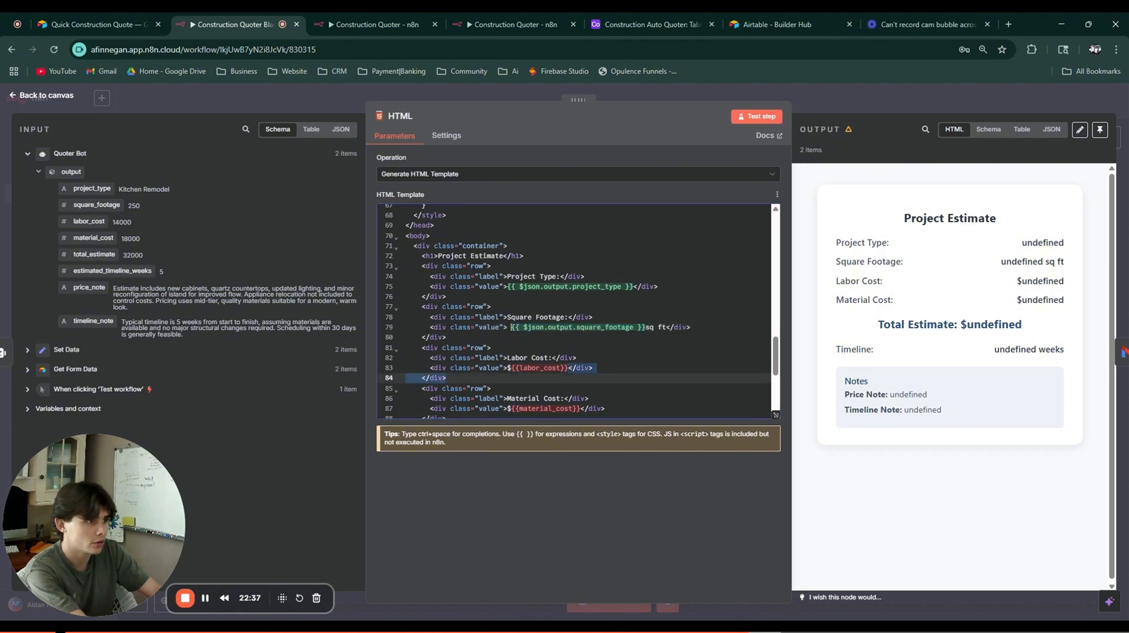
pyautogui.press('BackSpace')
pyautogui.moveTo(89, 222); pyautogui.dragTo(508, 368)
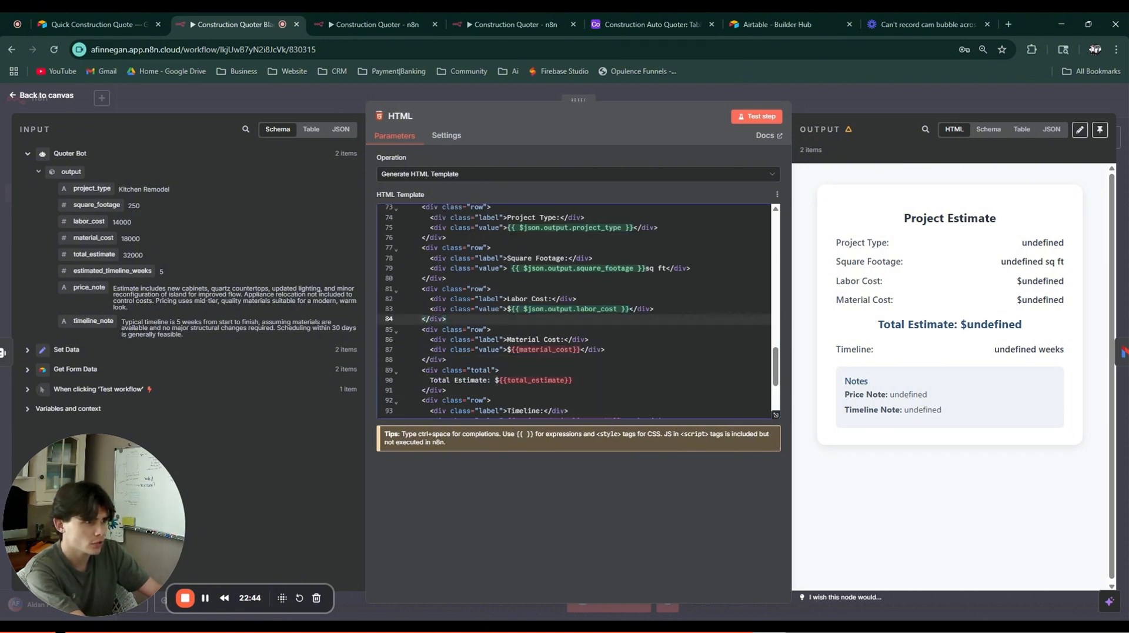
# Step: Map material_cost, total_estimate and estimated_timeline_weeks into their template placeholders
pyautogui.moveTo(581, 349); pyautogui.dragTo(509, 349)
pyautogui.press('BackSpace')
pyautogui.moveTo(93, 237); pyautogui.dragTo(512, 350)
pyautogui.moveTo(572, 381); pyautogui.dragTo(500, 381)
pyautogui.press('BackSpace')
pyautogui.scroll(-1, 500, 377)
pyautogui.moveTo(94, 255); pyautogui.dragTo(501, 322)
pyautogui.scroll(-1, 507, 294)
pyautogui.moveTo(620, 303); pyautogui.dragTo(507, 303)
pyautogui.press('BackSpace')
pyautogui.moveTo(131, 272); pyautogui.dragTo(509, 304)
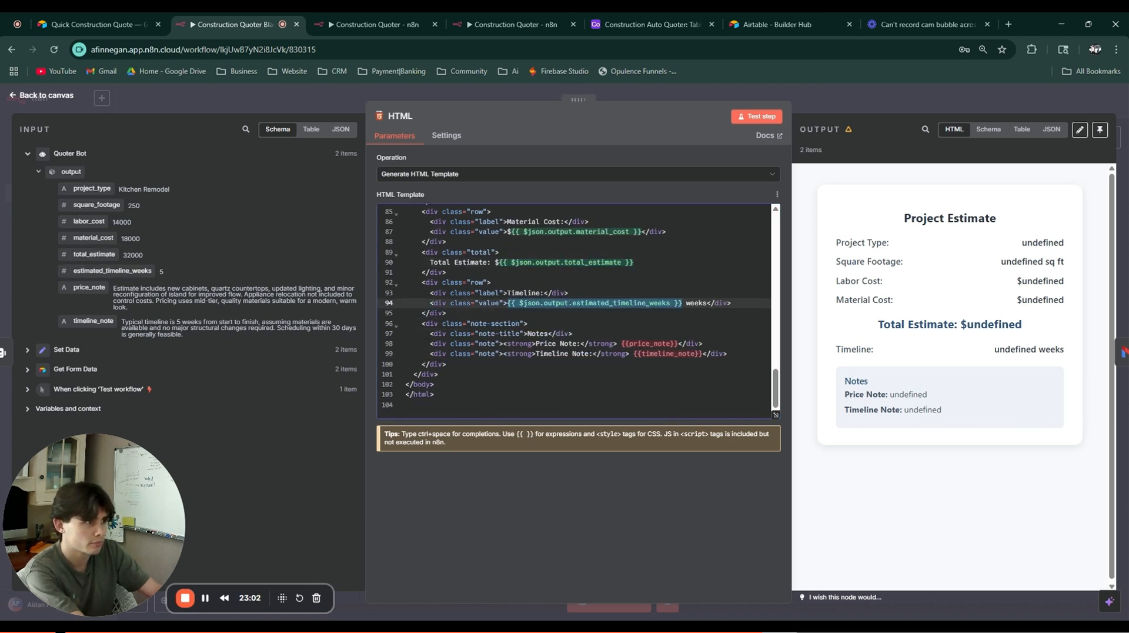
# Step: Map price_note and timeline_note into lines 98 and 99 of the template
pyautogui.moveTo(678, 344); pyautogui.dragTo(621, 344)
pyautogui.press('BackSpace')
pyautogui.moveTo(89, 287); pyautogui.dragTo(617, 344)
pyautogui.moveTo(701, 354); pyautogui.dragTo(633, 353)
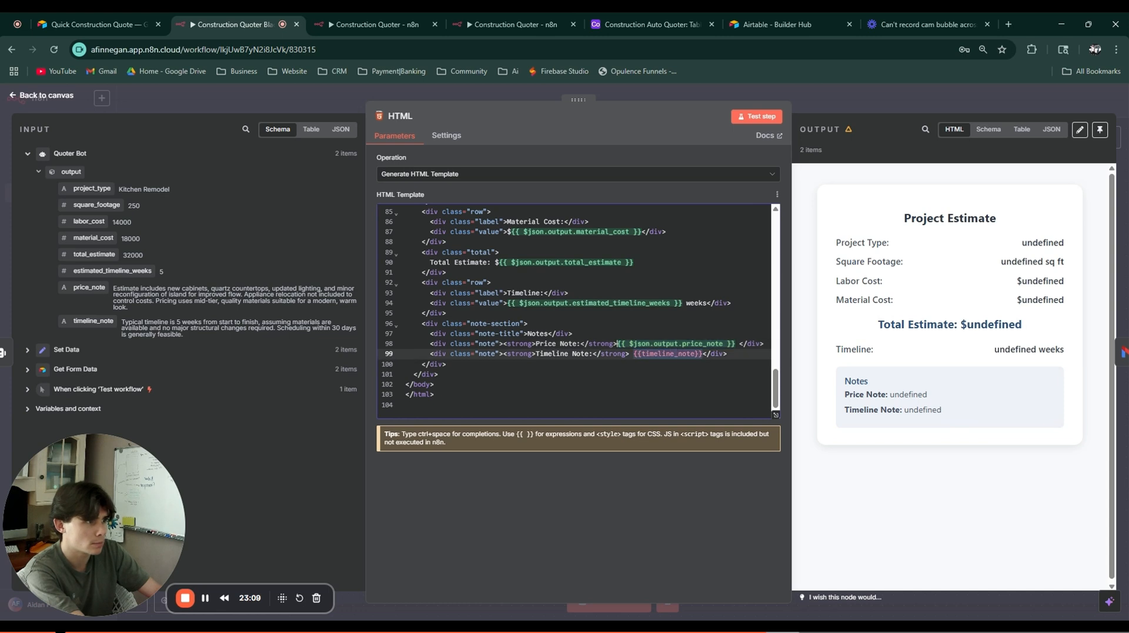
pyautogui.press('BackSpace')
pyautogui.moveTo(92, 321); pyautogui.dragTo(647, 354)
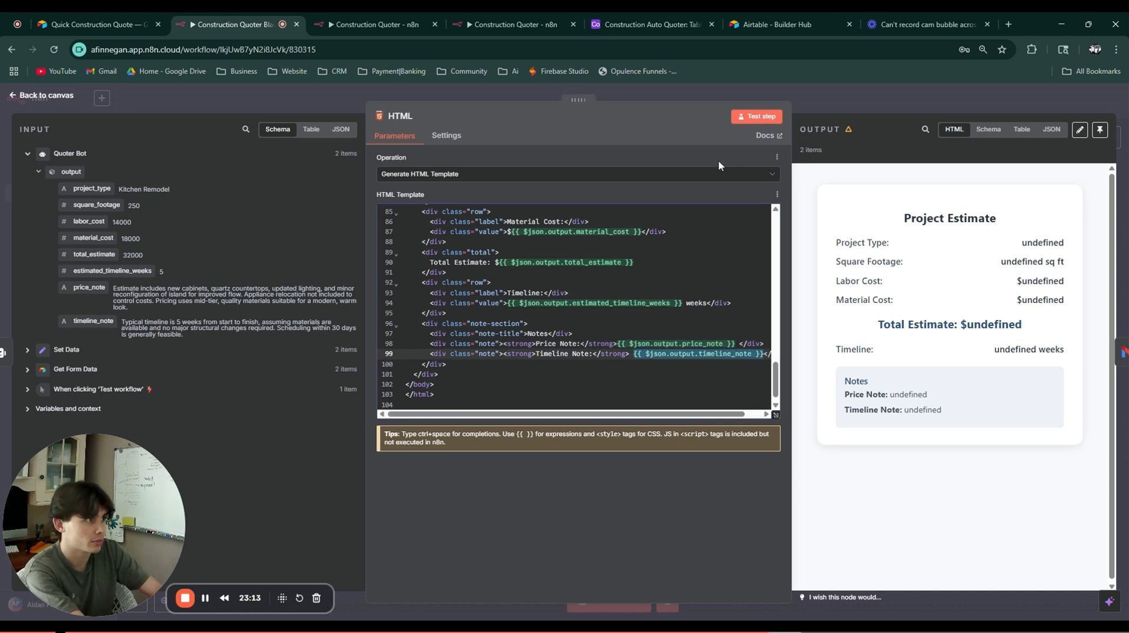
# Step: Test the HTML step and check the preview shows Kitchen Remodel, 250sq ft, $32000, 5 weeks
pyautogui.click(758, 117)
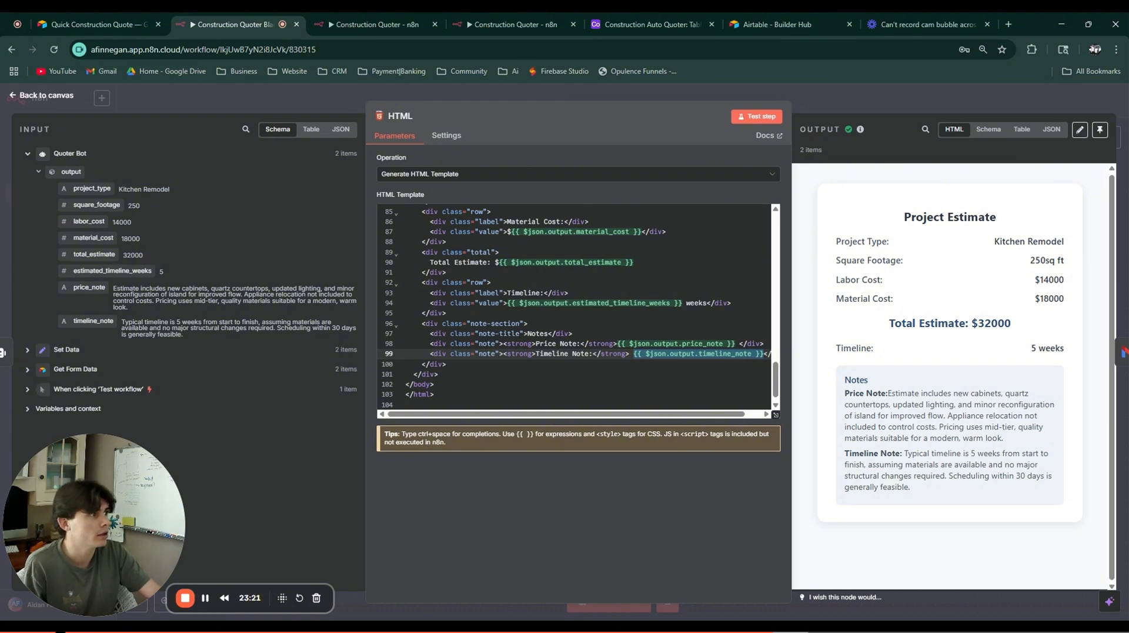
pyautogui.moveTo(956, 476); pyautogui.dragTo(884, 257)
pyautogui.click(952, 267)
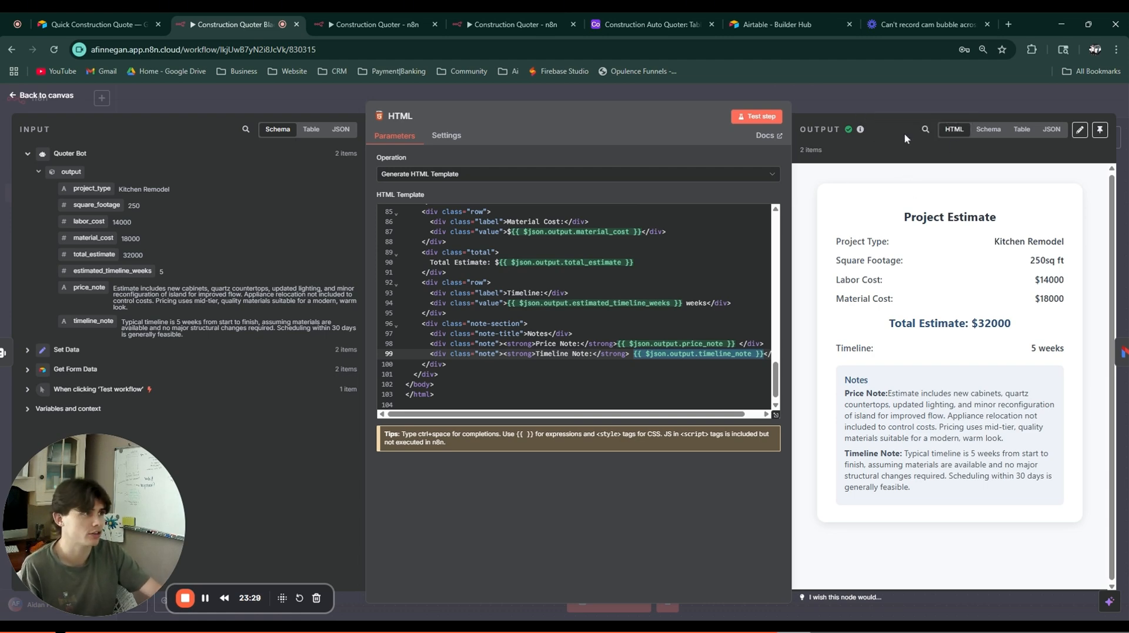
pyautogui.press('Escape')
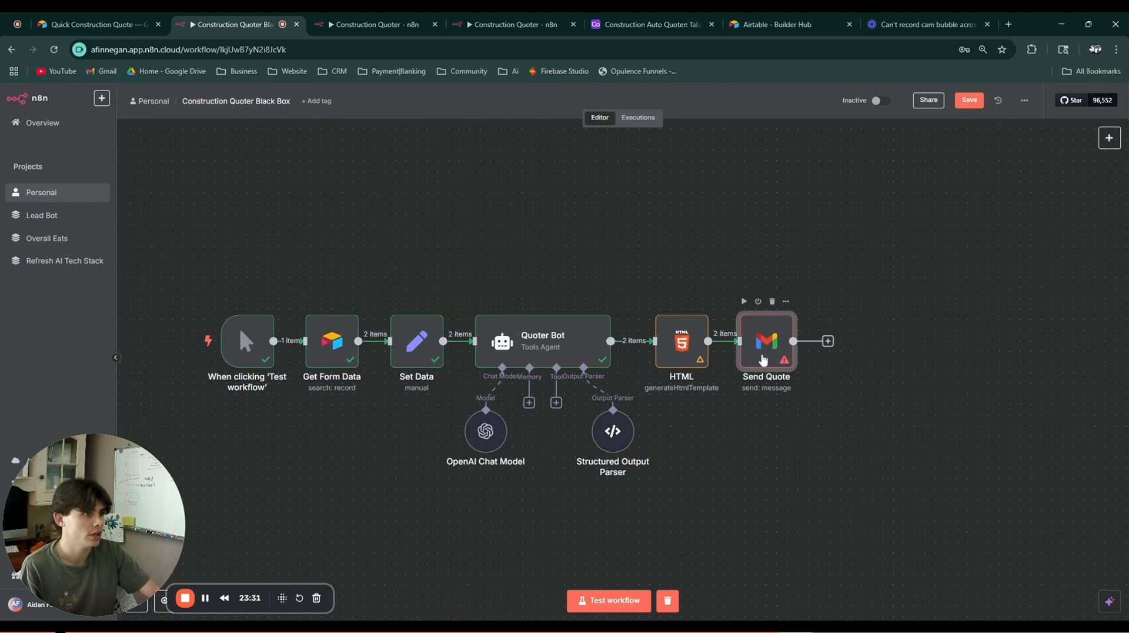
# Step: Open Send Quote, type a recipient address, then clear it
pyautogui.doubleClick(767, 346)
pyautogui.click(557, 278)
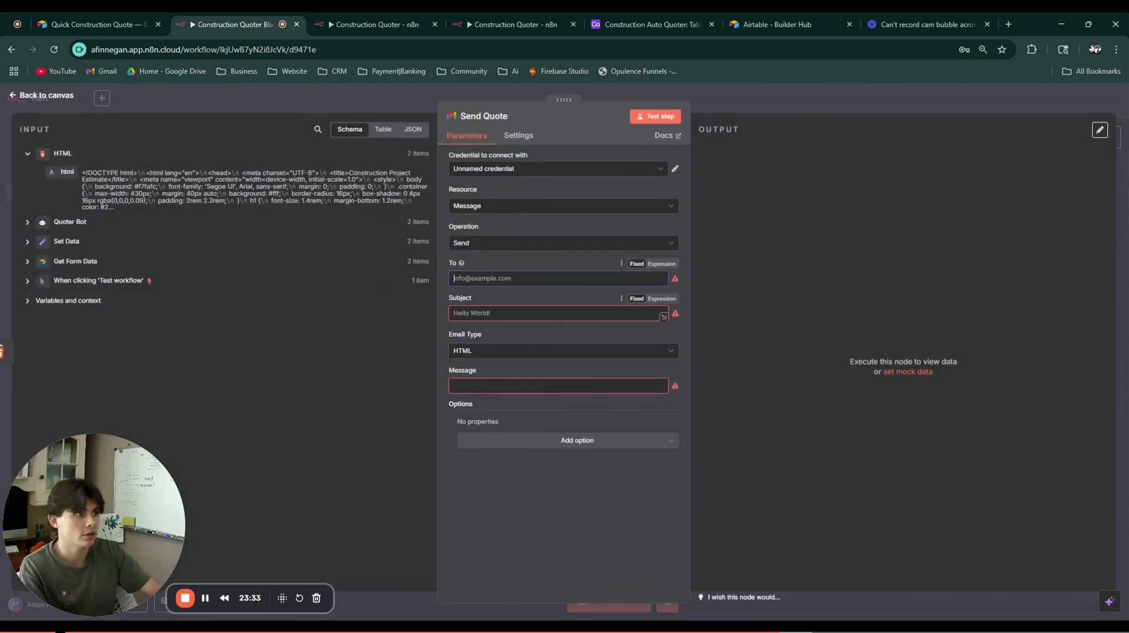
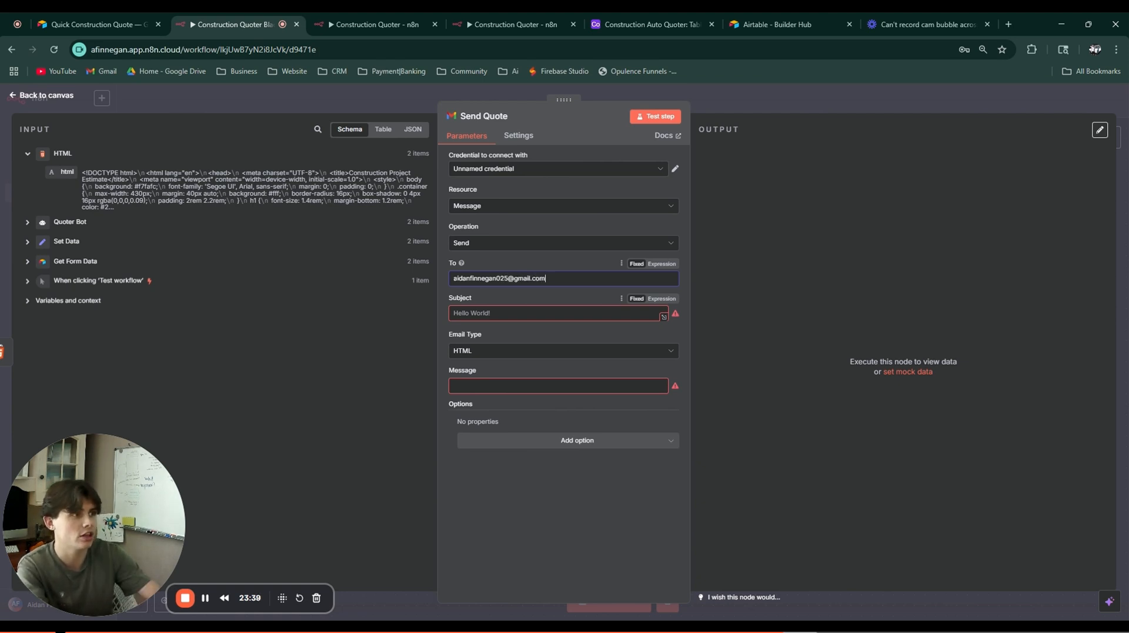
pyautogui.hotkey('ctrl', 'a')
pyautogui.press('BackSpace')
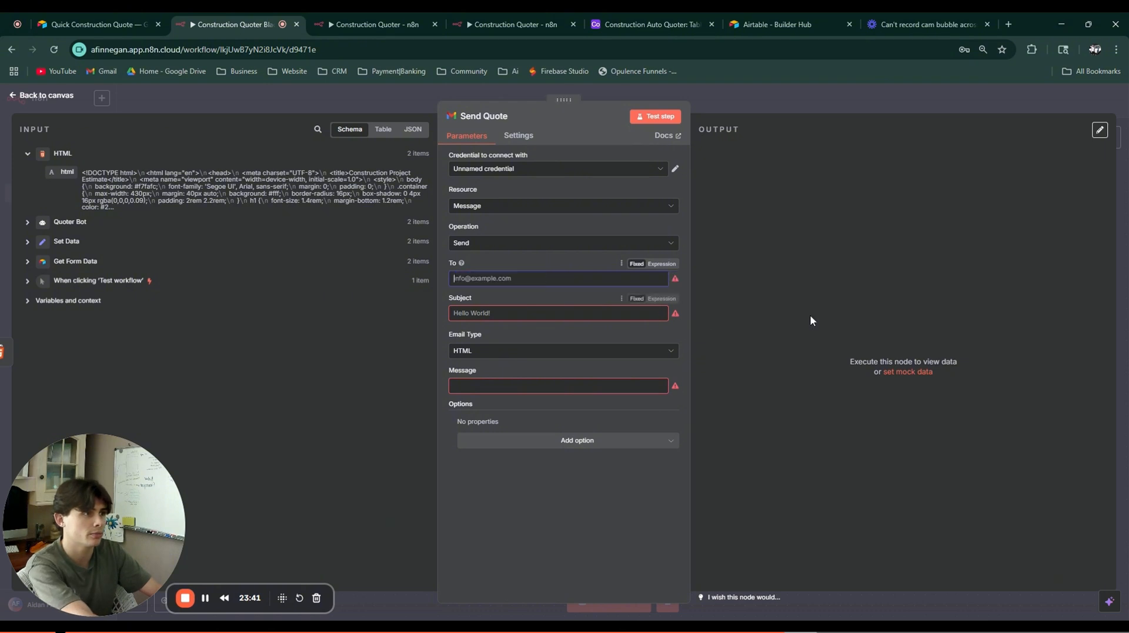
pyautogui.click(811, 317)
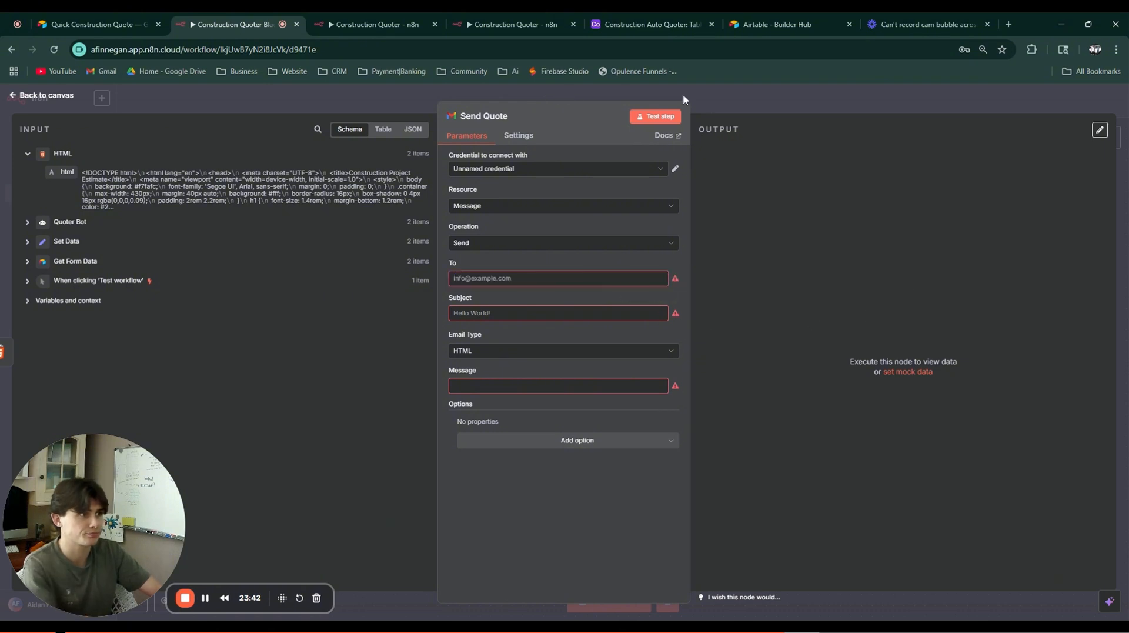
# Step: Map the Phone Number and Email field into the To field and inspect the expression
pyautogui.click(27, 241)
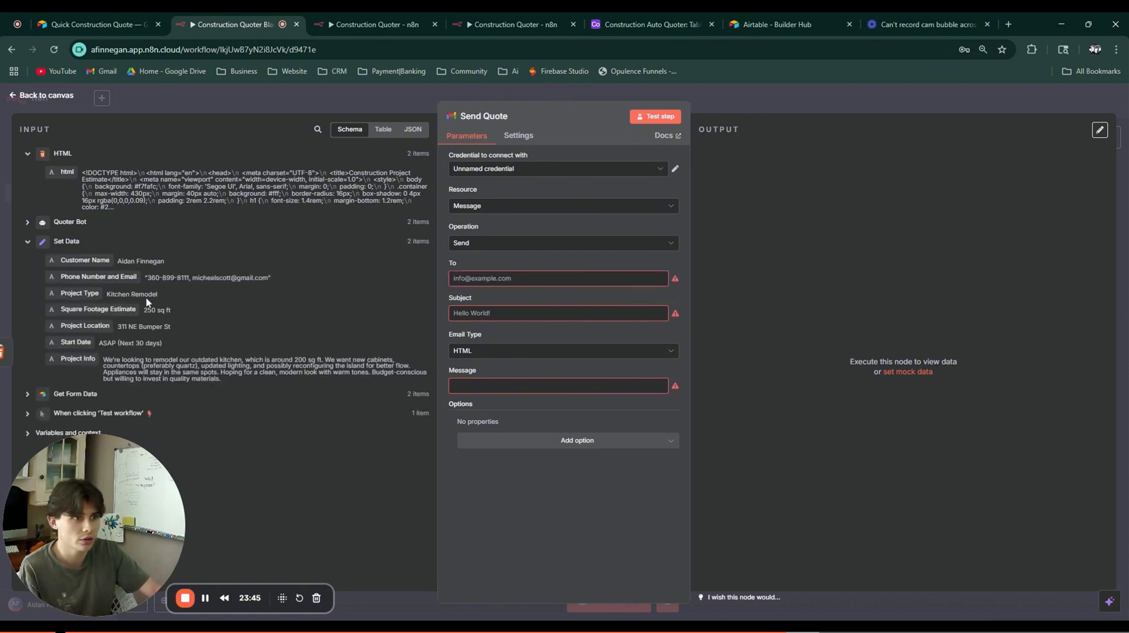
pyautogui.moveTo(121, 279); pyautogui.dragTo(224, 286)
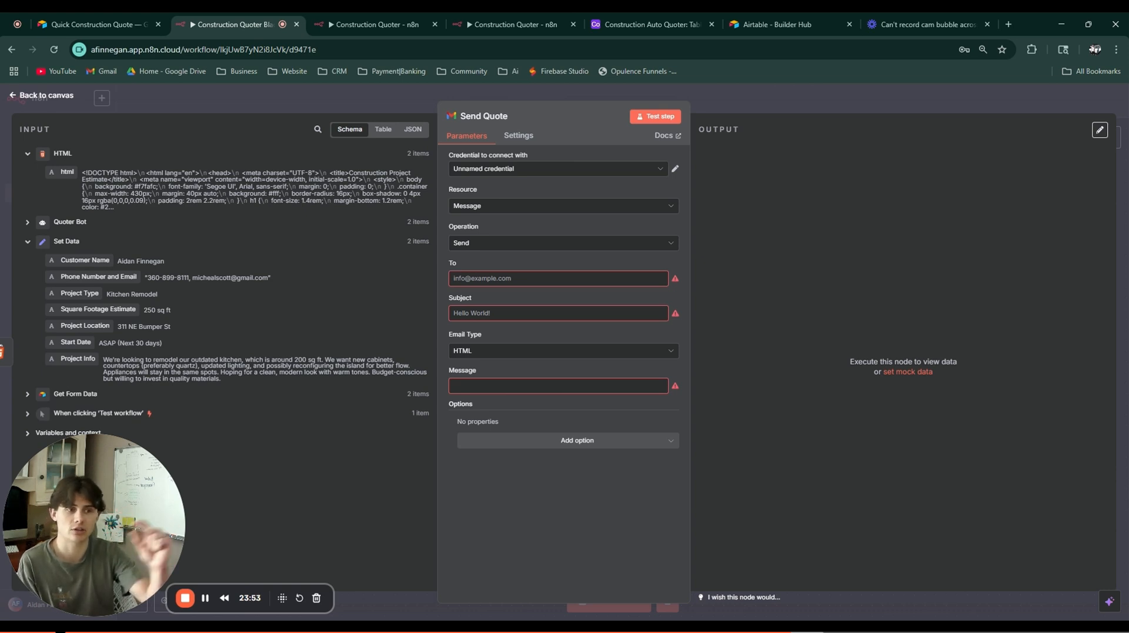
pyautogui.moveTo(112, 277); pyautogui.dragTo(471, 278)
pyautogui.click(663, 264)
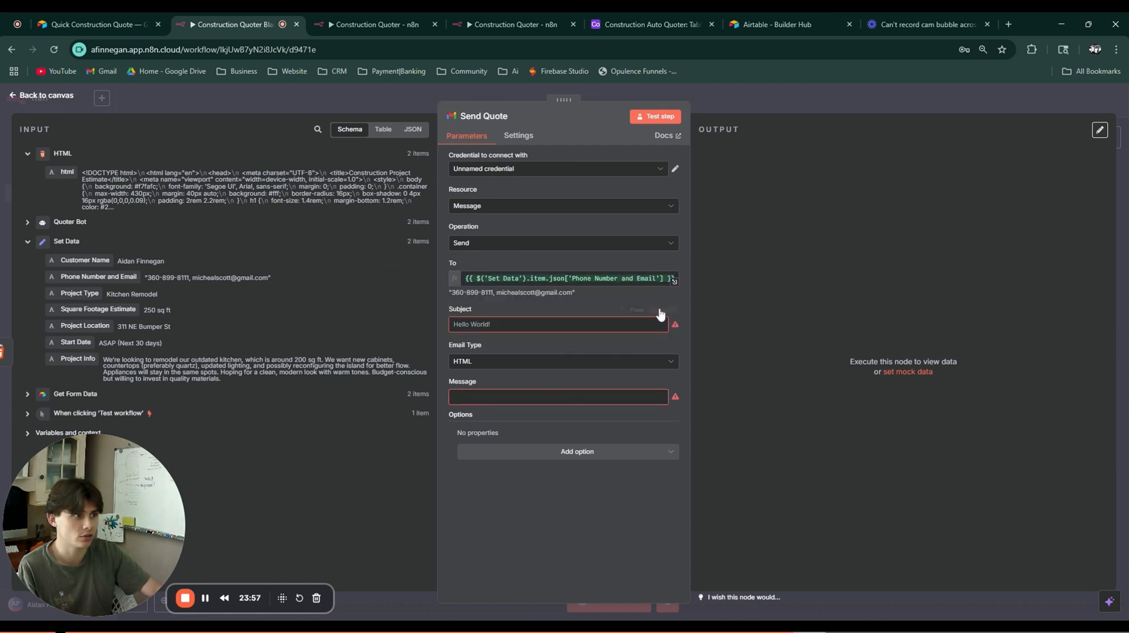
pyautogui.click(483, 278)
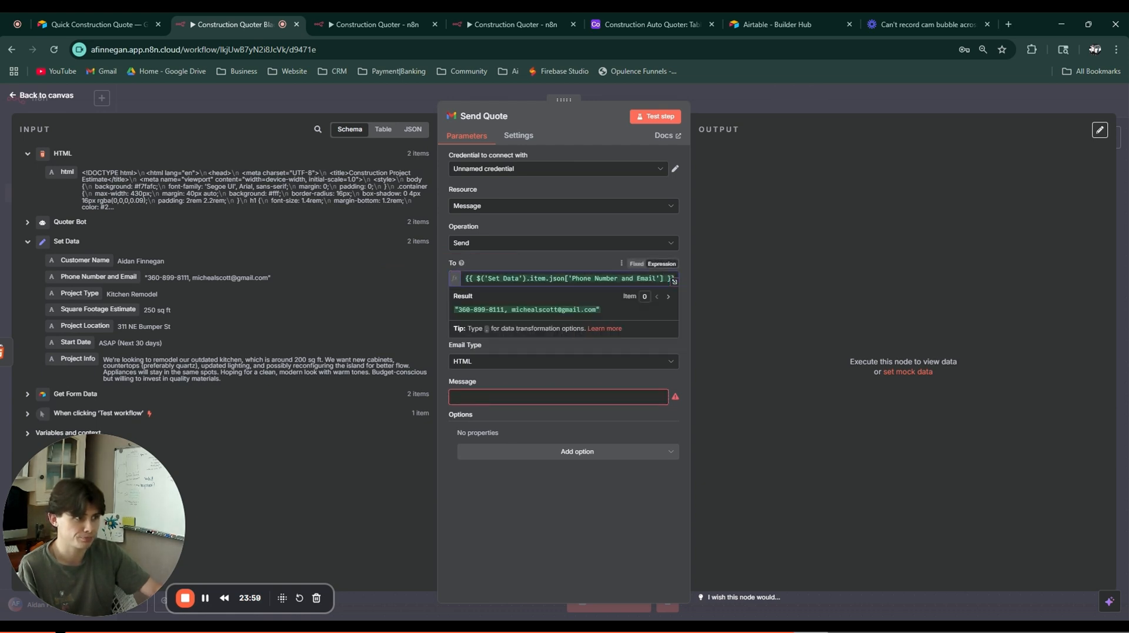
pyautogui.click(550, 278)
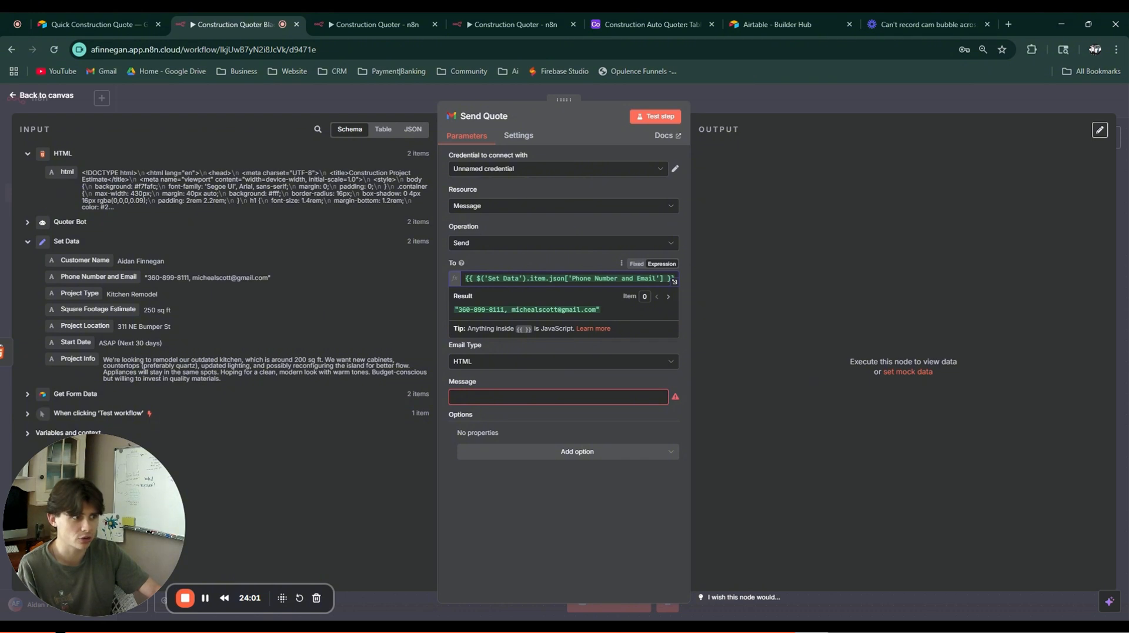
pyautogui.click(826, 297)
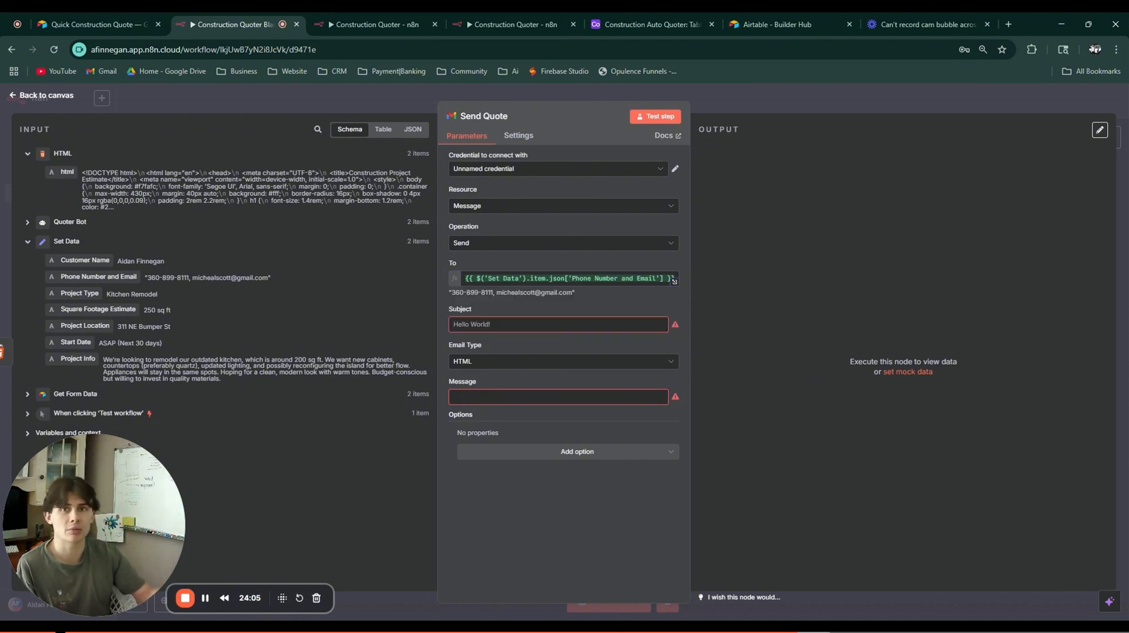
# Step: Replace the mapped recipient with a fixed e-mail address and begin the subject with 'Your'
pyautogui.tripleClick(559, 279)
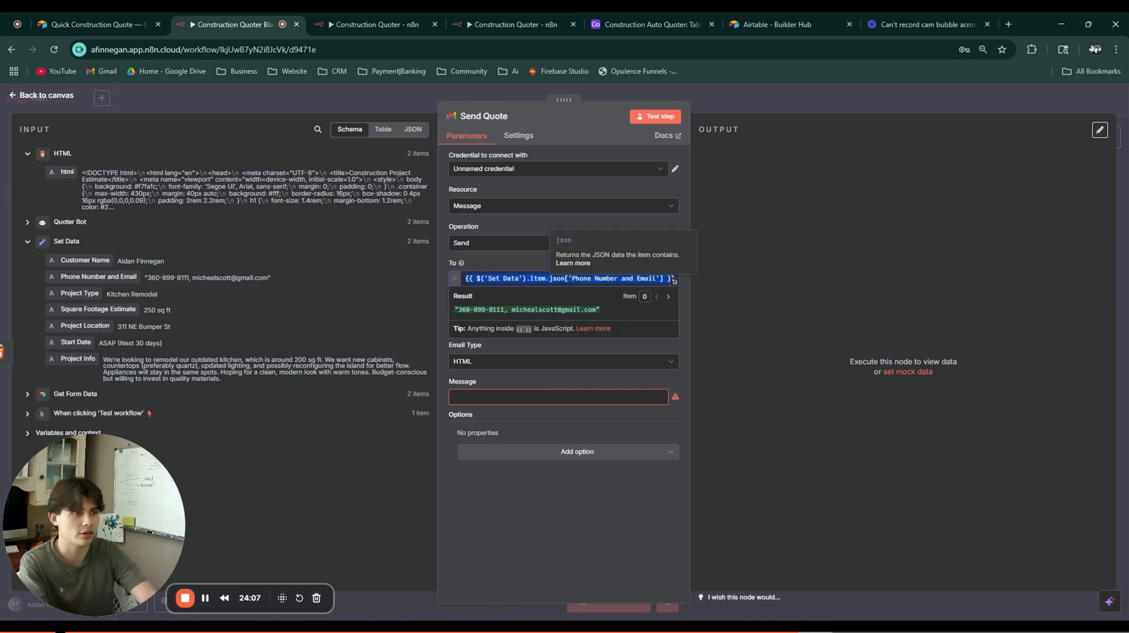
pyautogui.press('BackSpace')
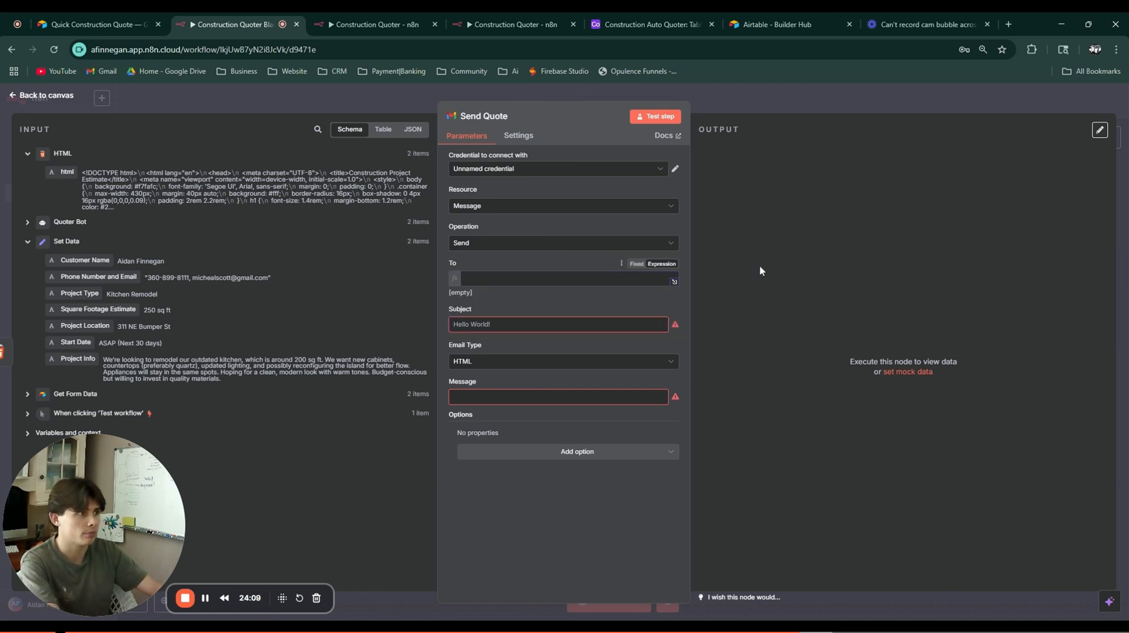
pyautogui.click(624, 279)
pyautogui.click(636, 264)
pyautogui.click(600, 279)
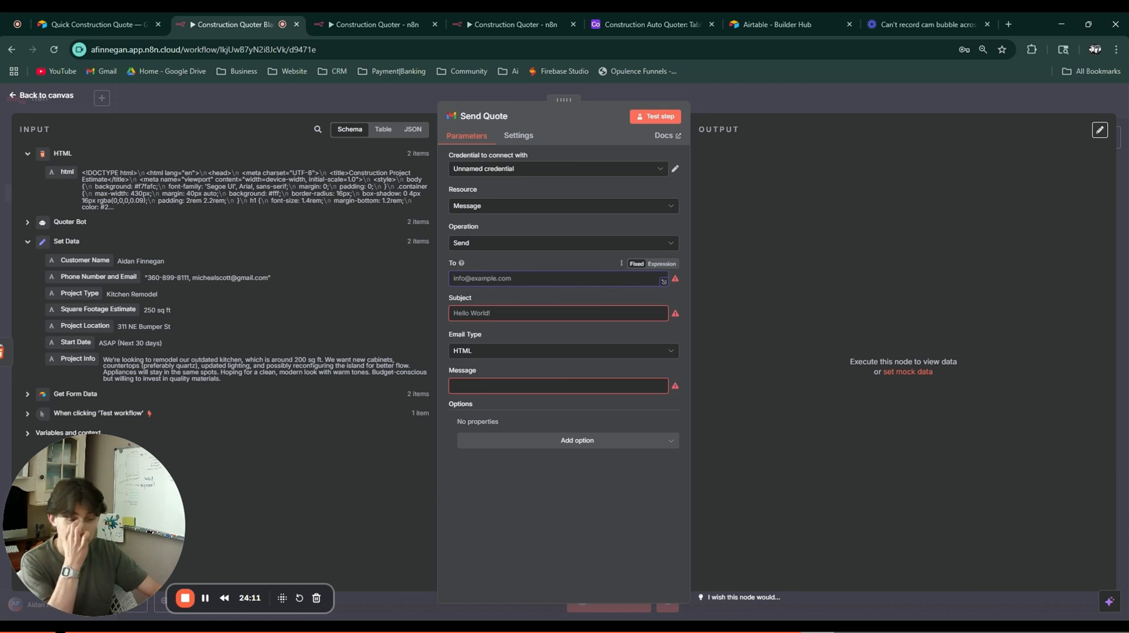
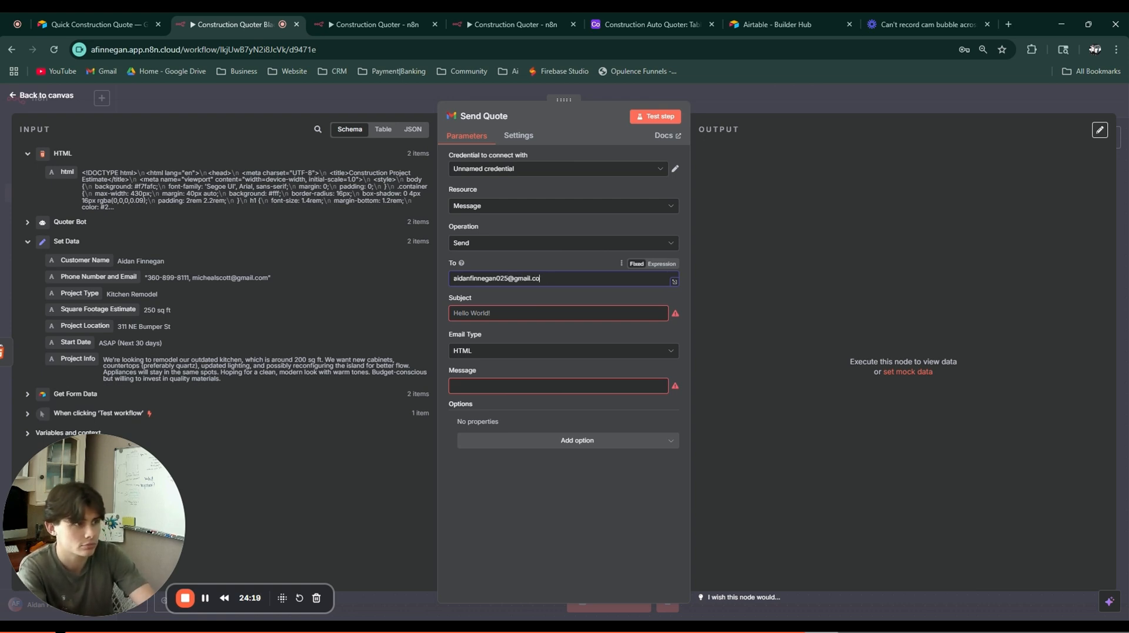
pyautogui.click(517, 315)
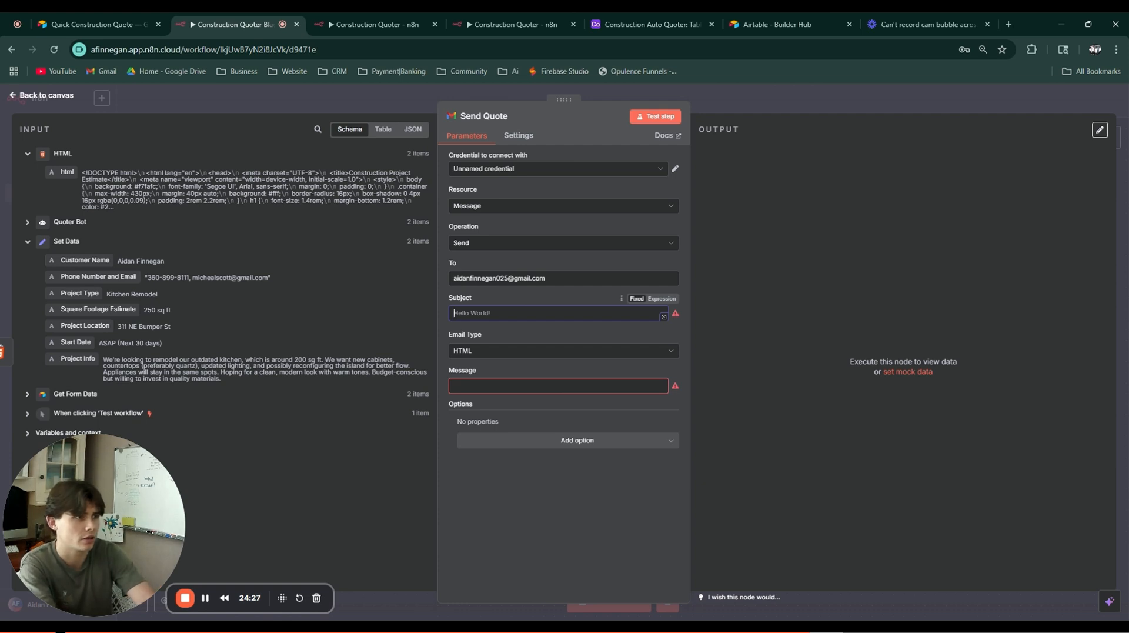
pyautogui.write('Your')
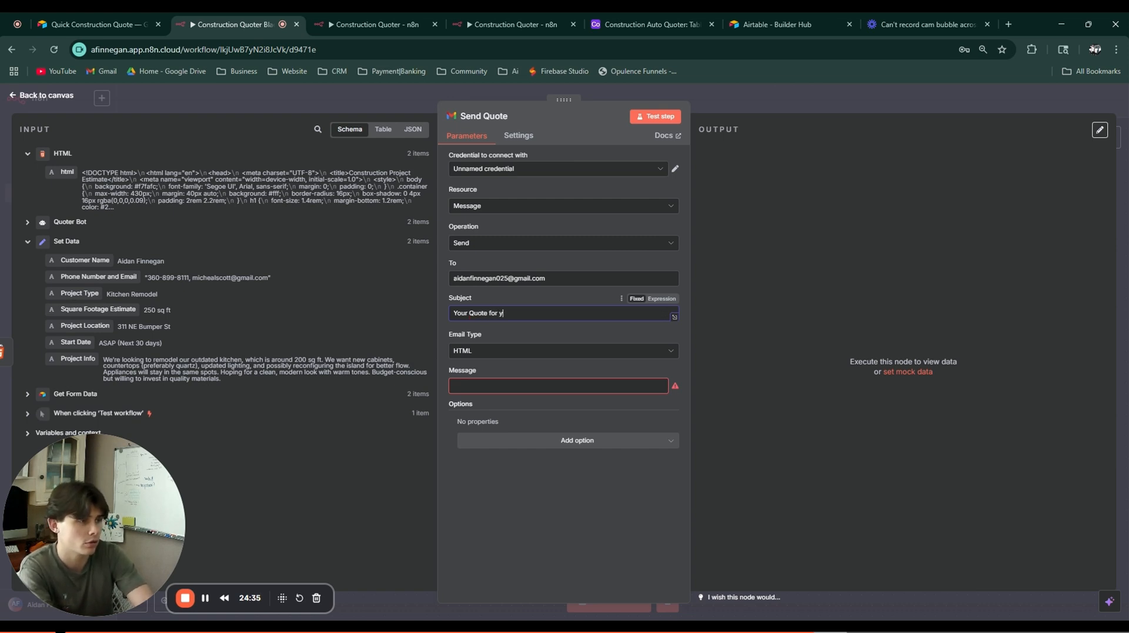
# Step: Complete the subject as 'Your Quote for your [Project Type] is ready!'
pyautogui.write('Quote for your')
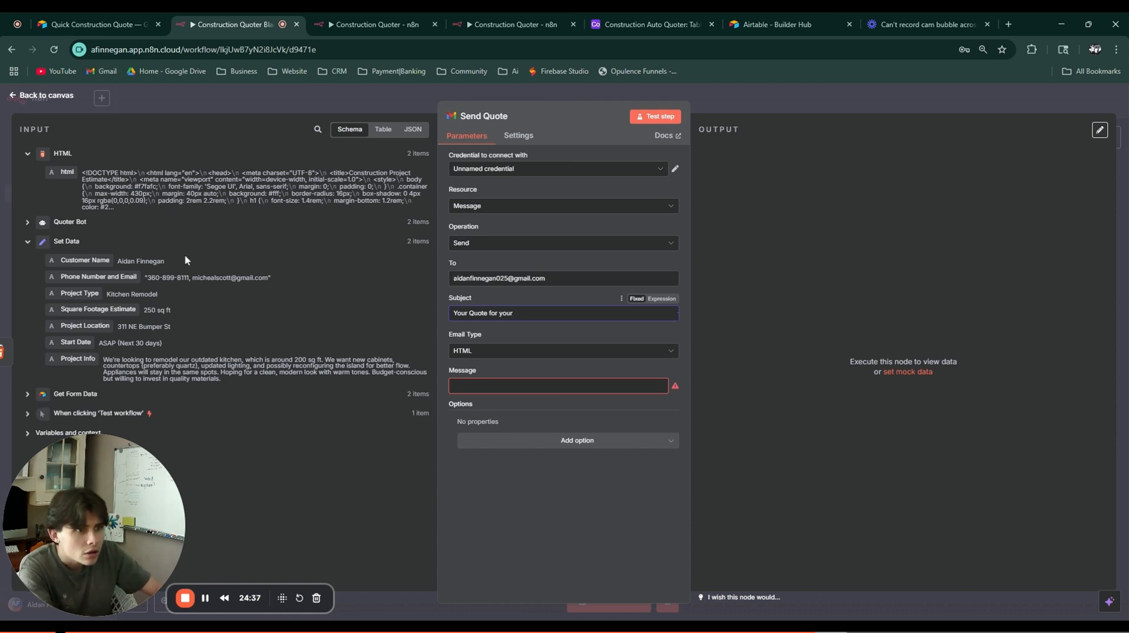
pyautogui.moveTo(82, 293); pyautogui.dragTo(545, 316)
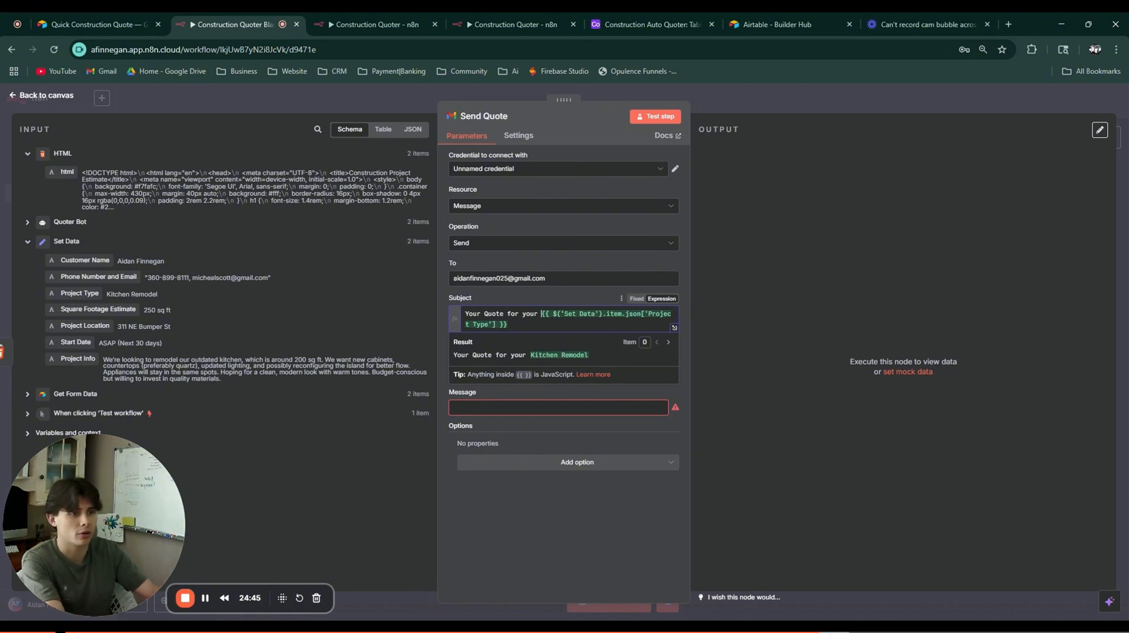
pyautogui.click(513, 324)
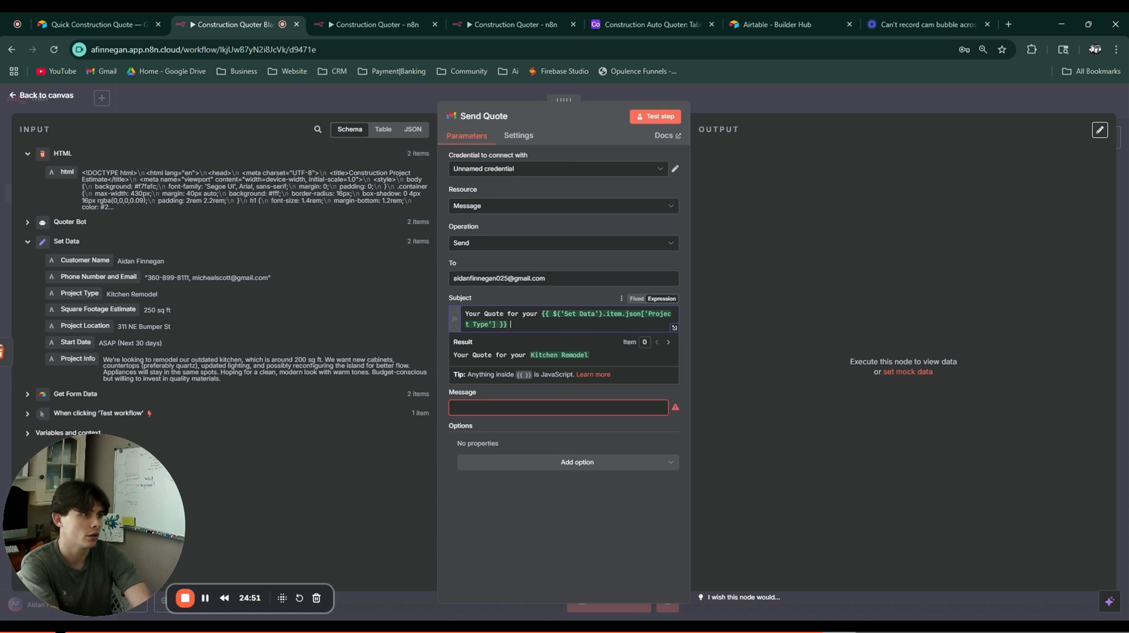
pyautogui.write('is ready!')
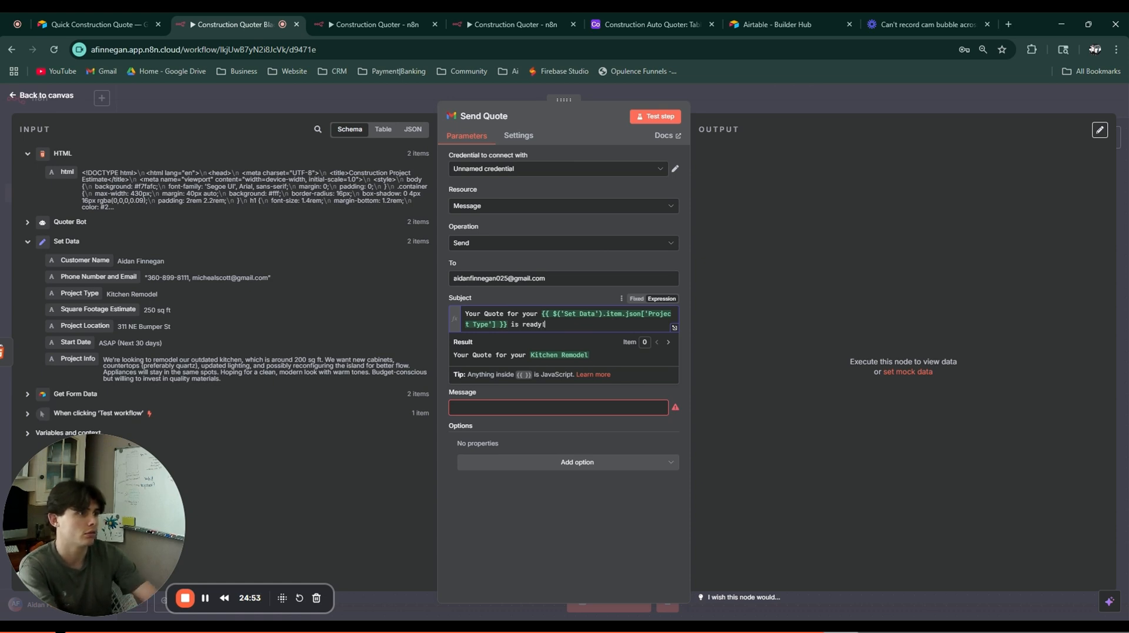
pyautogui.click(769, 349)
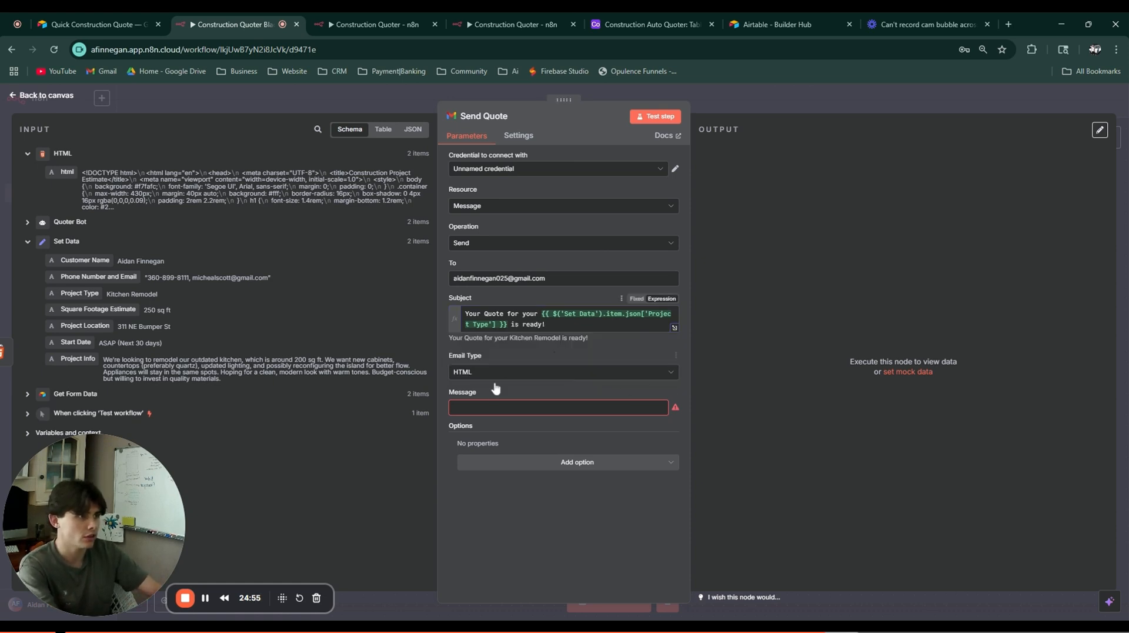
# Step: Map the html field into the Message body as {{ $json.html }}
pyautogui.click(477, 407)
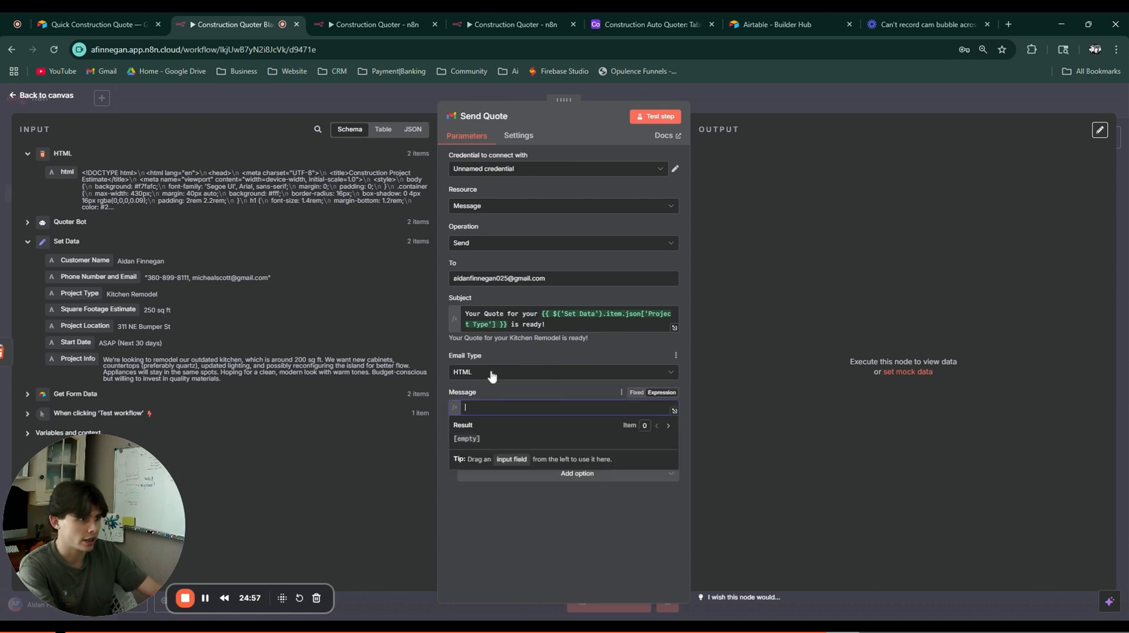
pyautogui.moveTo(67, 172); pyautogui.dragTo(511, 408)
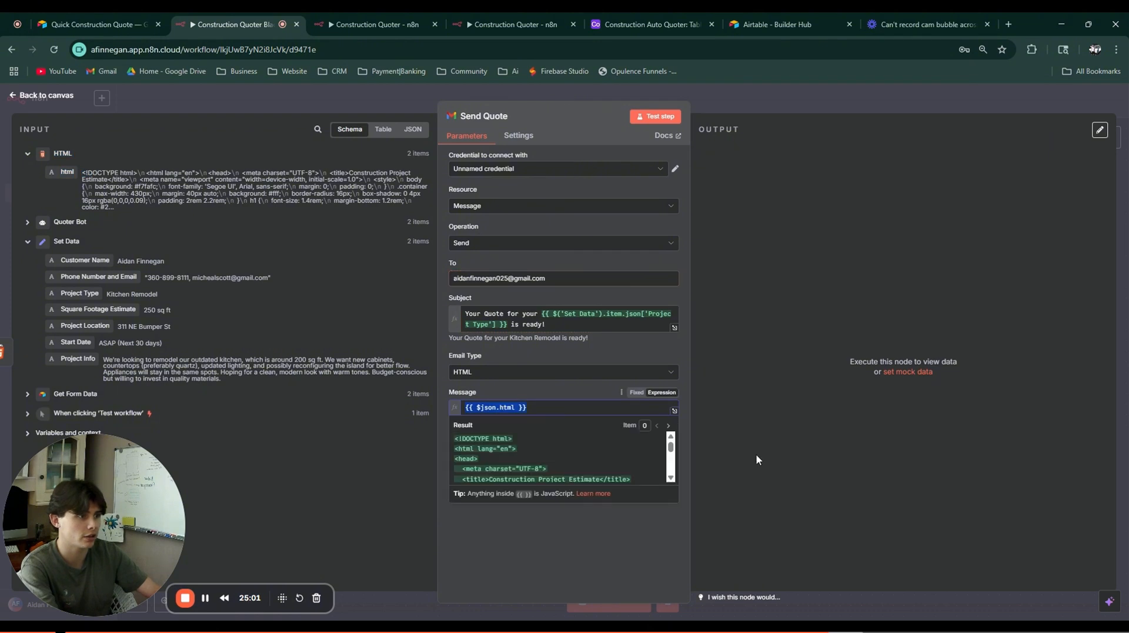
pyautogui.click(799, 457)
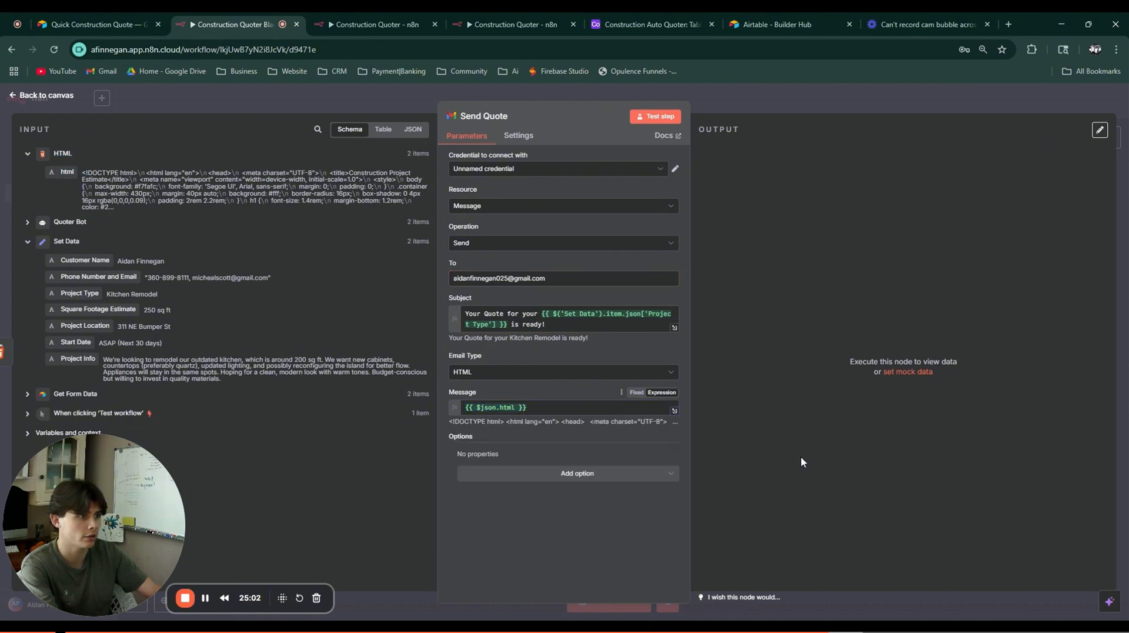
# Step: Rerun the Send Quote email step until it succeeds after the access-token error, then open a new tab
pyautogui.click(626, 169)
pyautogui.click(624, 177)
pyautogui.click(655, 116)
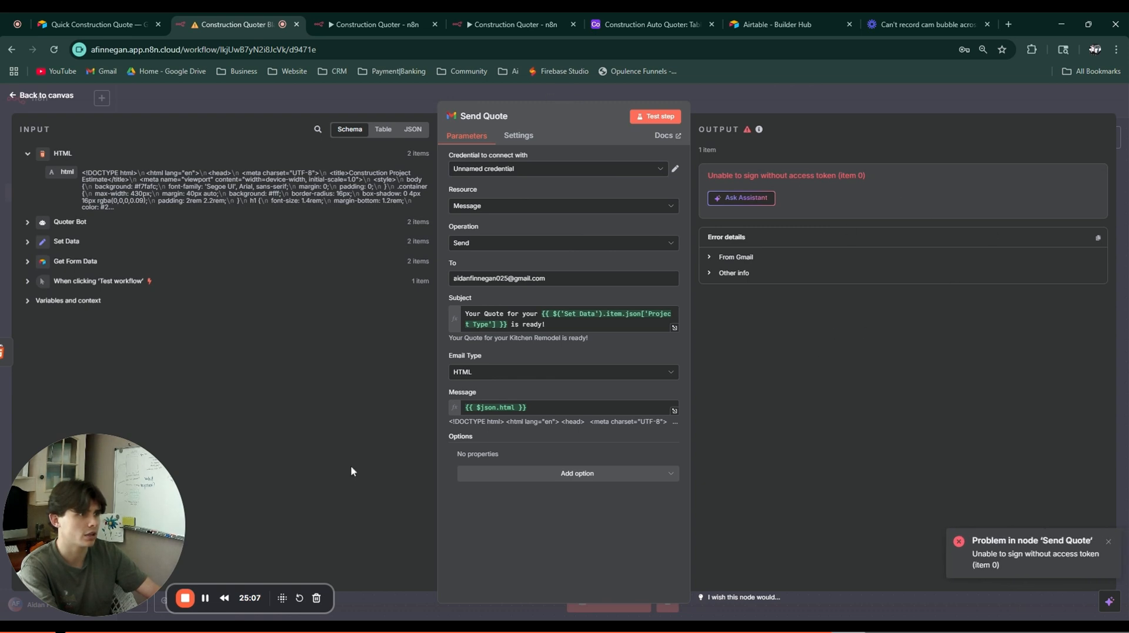
pyautogui.click(206, 598)
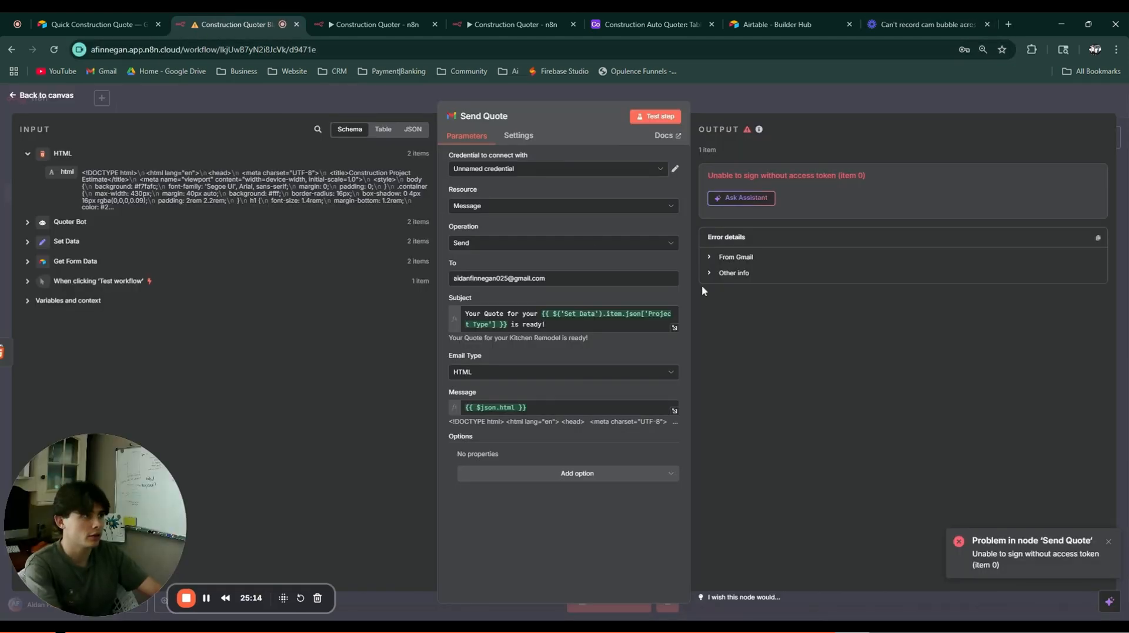
pyautogui.click(657, 117)
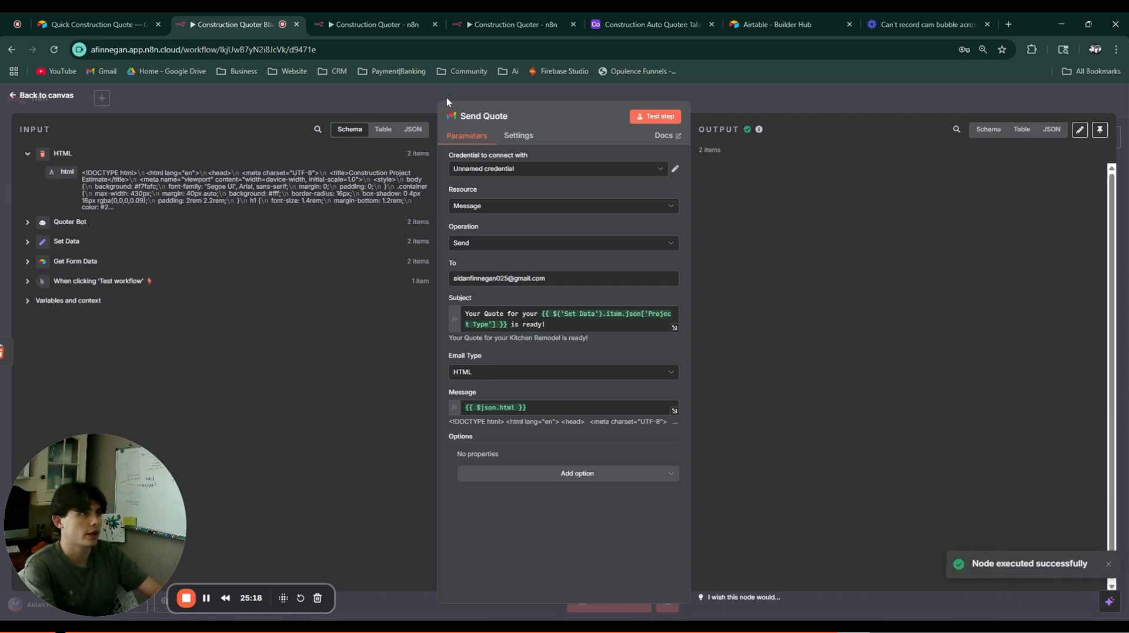
pyautogui.click(1007, 24)
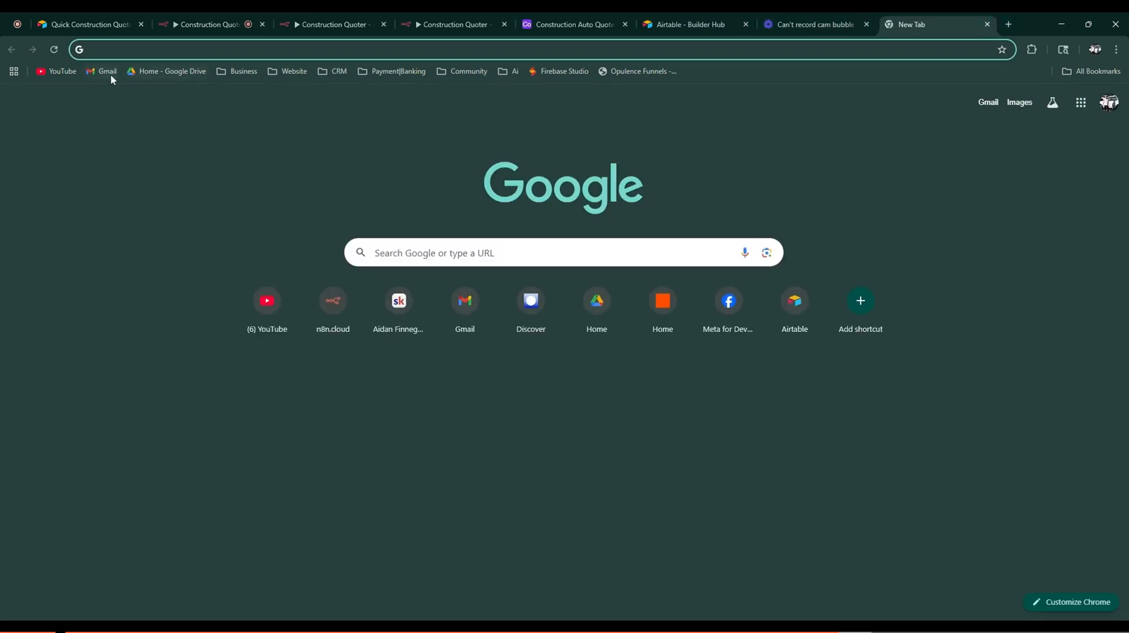
# Step: Open the 'Your Quote for your Kitchen Remodel is ready!' email in Gmail
pyautogui.click(110, 74)
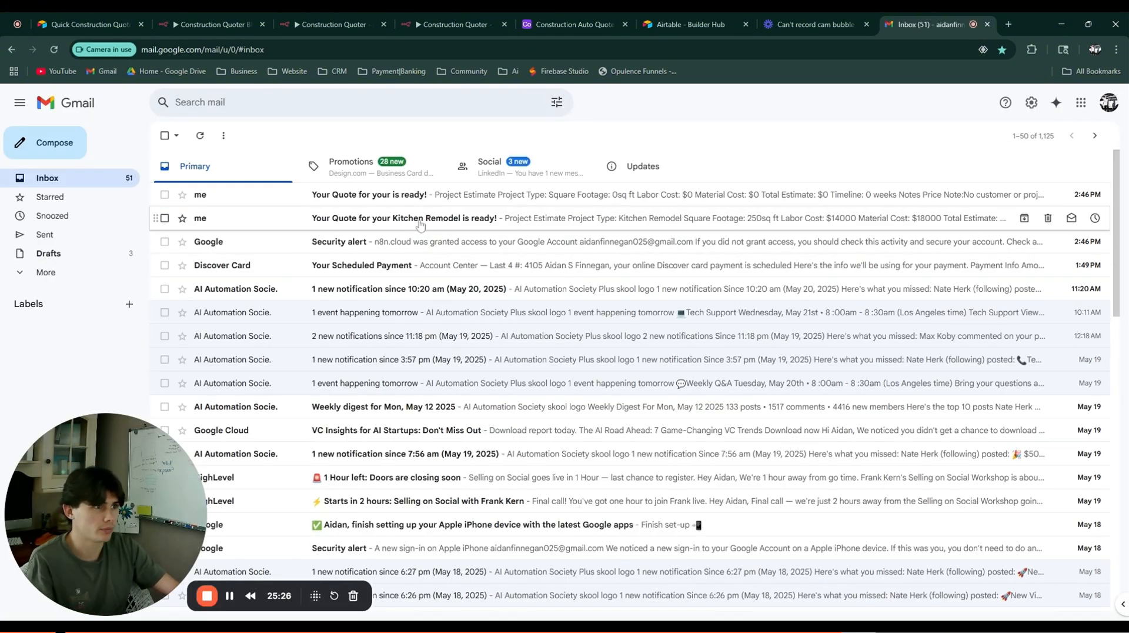
pyautogui.click(388, 219)
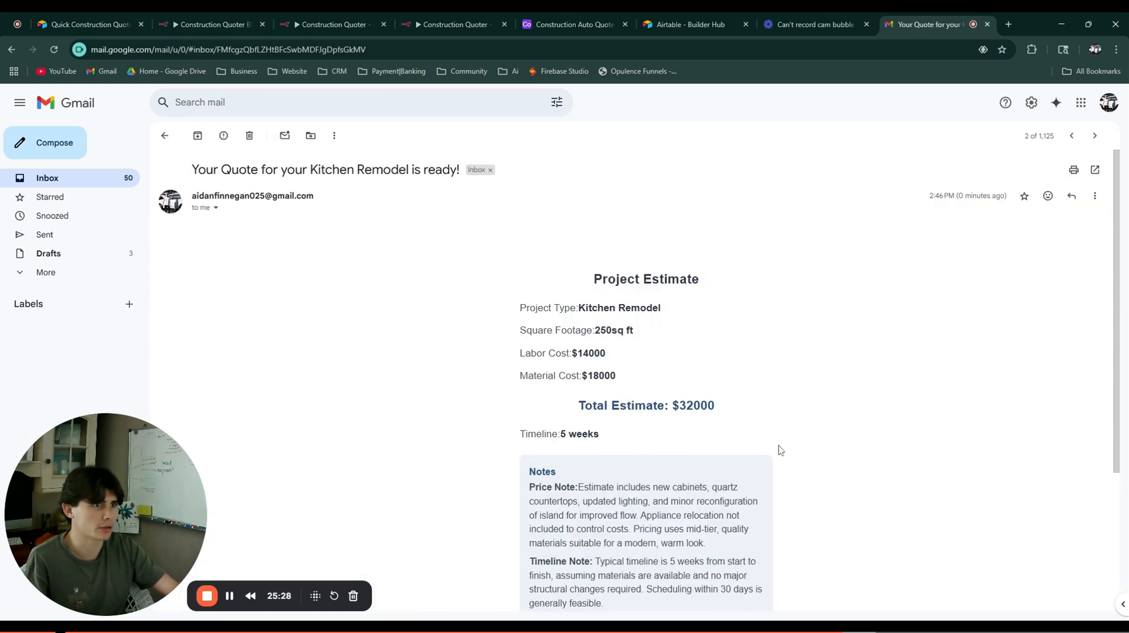
pyautogui.moveTo(192, 169); pyautogui.dragTo(458, 170)
pyautogui.click(691, 300)
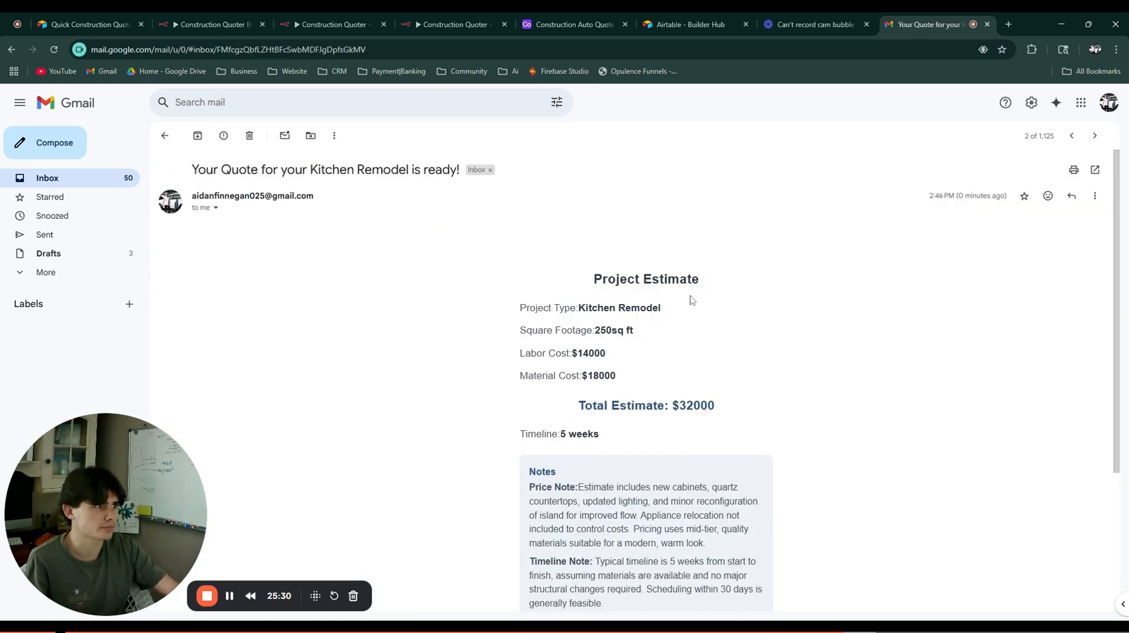
# Step: Review the $32000 Kitchen Remodel estimate, then open the Refresh Car Care Guide Generator workflow
pyautogui.scroll(-2, 692, 300)
pyautogui.moveTo(595, 170); pyautogui.dragTo(817, 435)
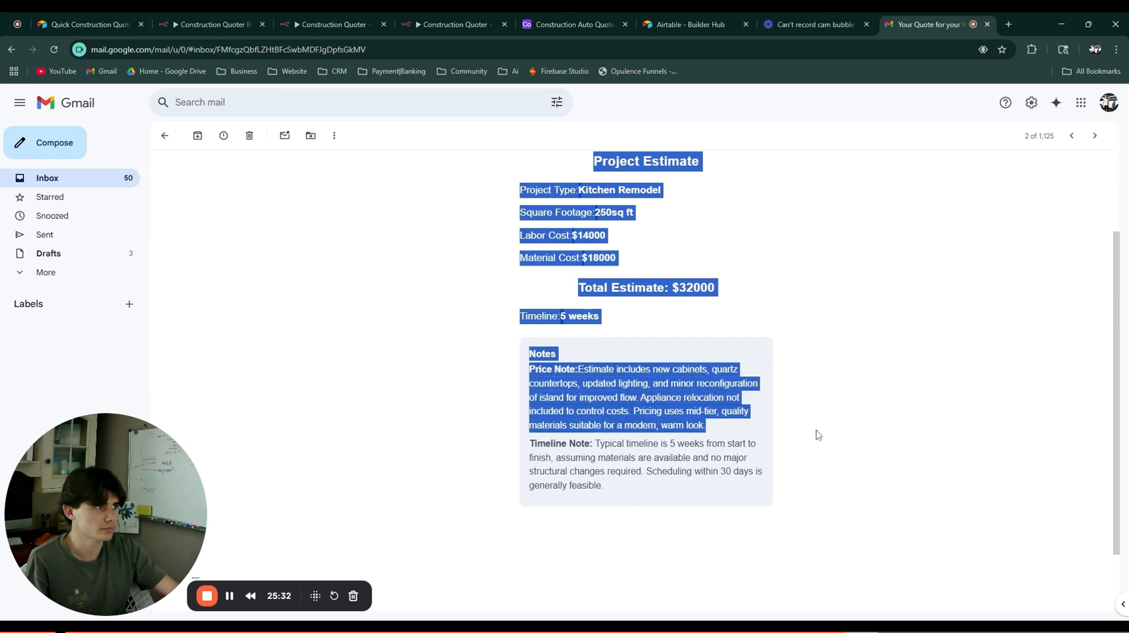
pyautogui.click(817, 435)
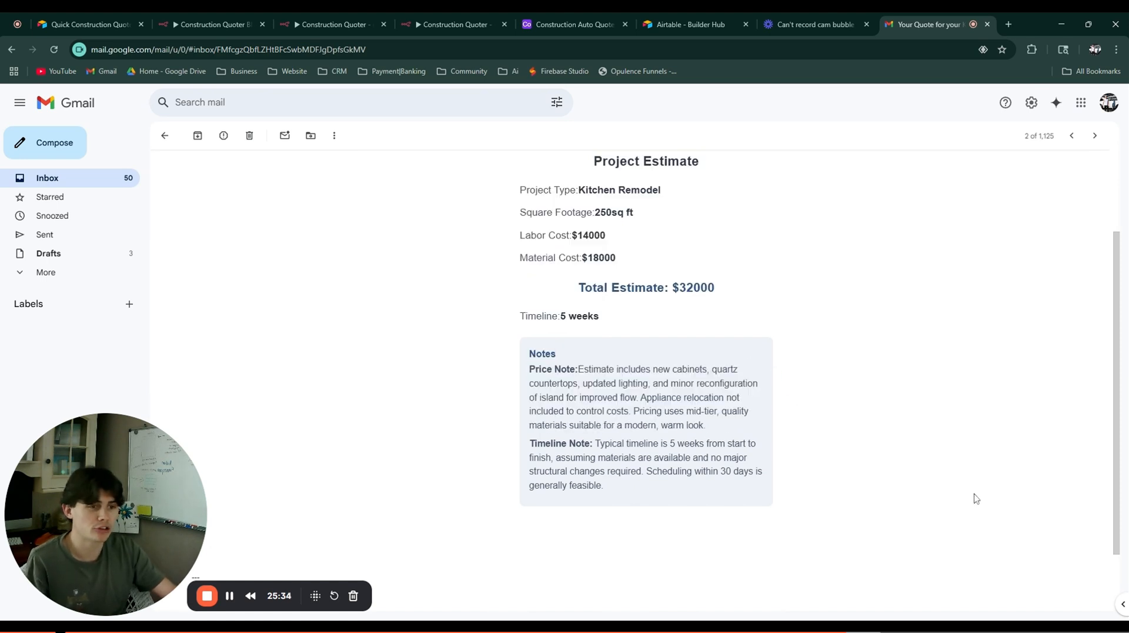
pyautogui.moveTo(699, 578); pyautogui.dragTo(548, 278)
pyautogui.scroll(2, 439, 331)
pyautogui.click(609, 298)
pyautogui.scroll(-1, 606, 328)
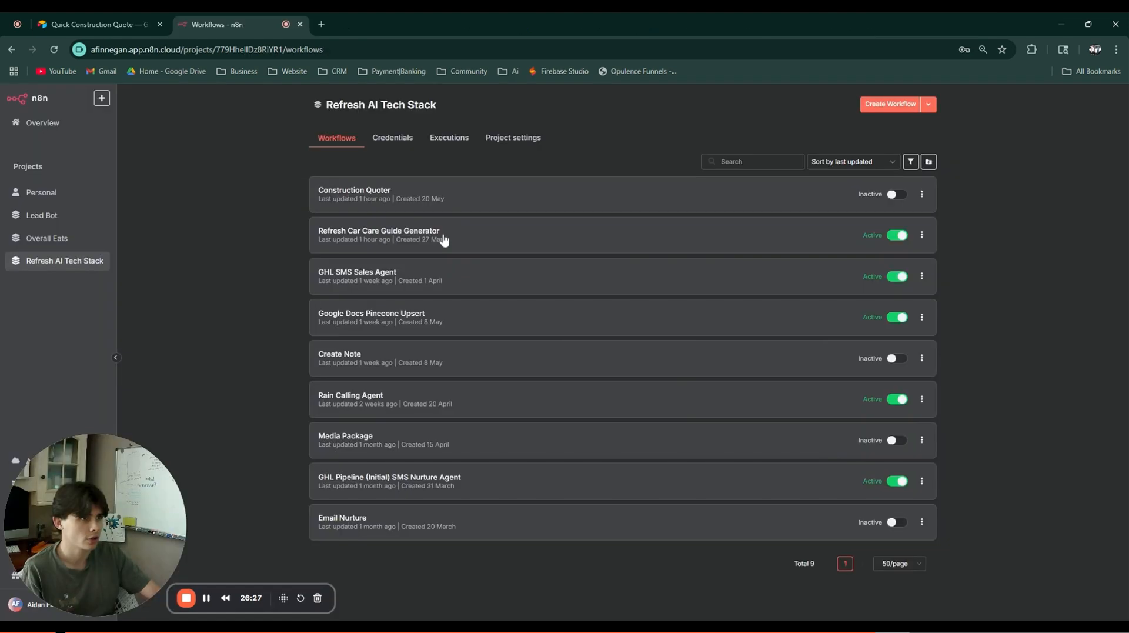
pyautogui.click(443, 237)
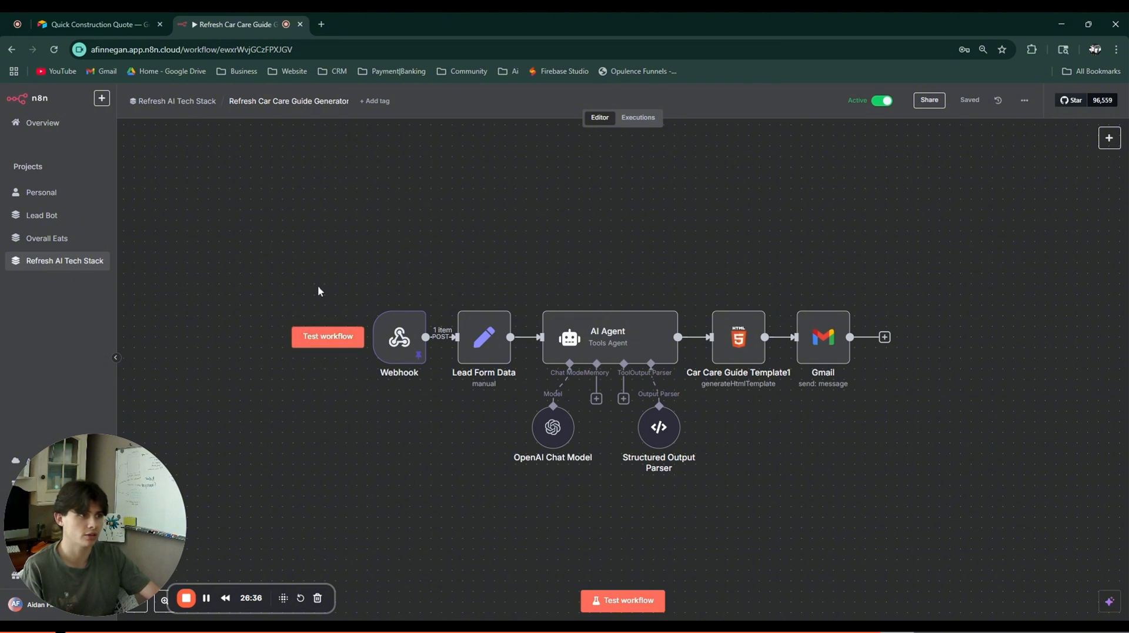
# Step: Walk through the Webhook, AI agent, Template and Gmail nodes, then open the Webhook trigger
pyautogui.moveTo(319, 274); pyautogui.dragTo(512, 389)
pyautogui.moveTo(516, 277); pyautogui.dragTo(698, 483)
pyautogui.click(825, 433)
pyautogui.moveTo(691, 283); pyautogui.dragTo(770, 386)
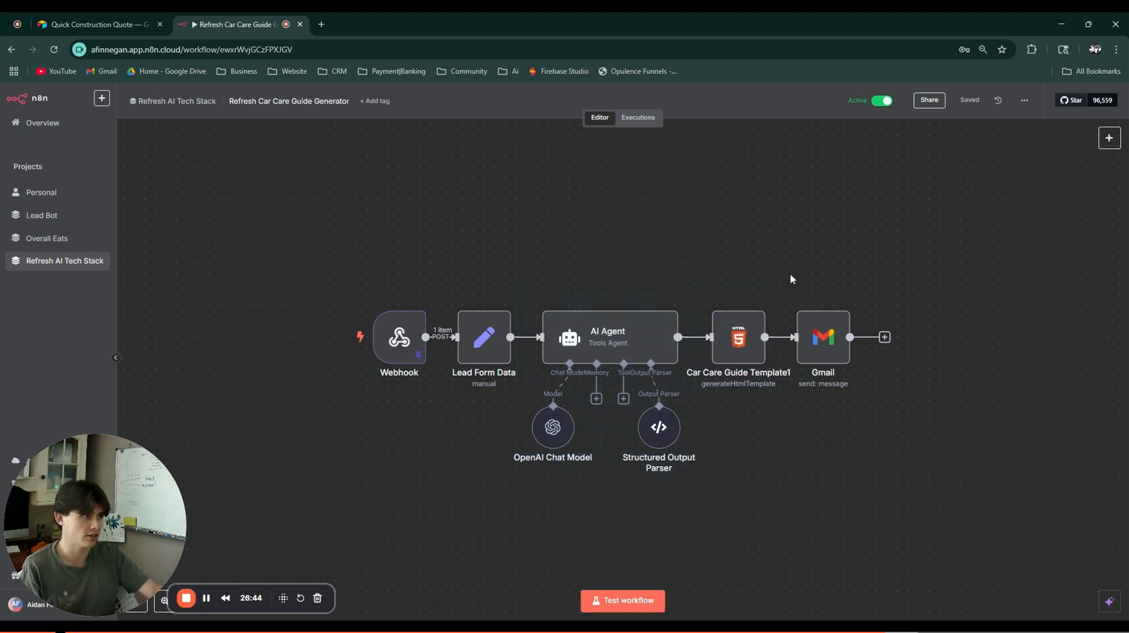
pyautogui.moveTo(789, 273); pyautogui.dragTo(900, 417)
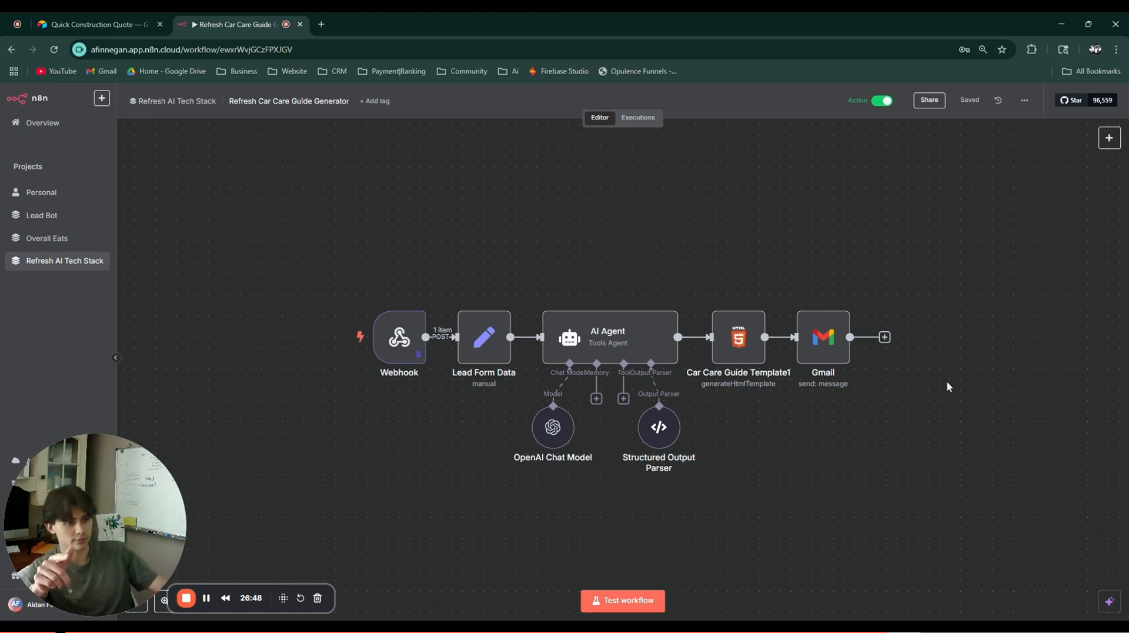
pyautogui.doubleClick(409, 357)
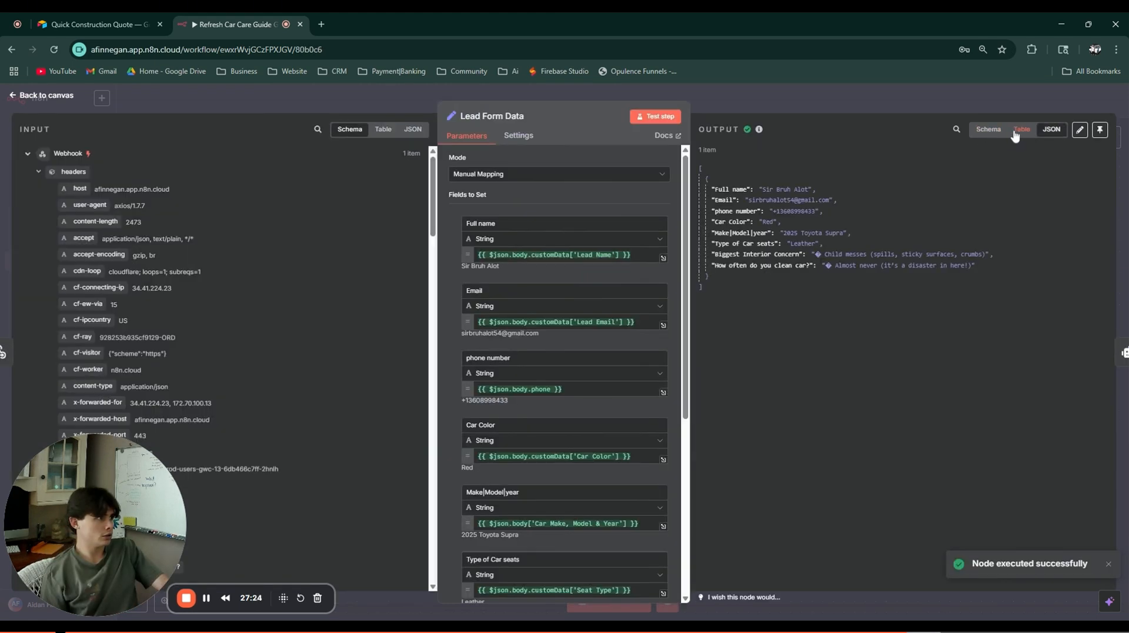
# Step: View the Lead Form Data output as Table and Schema, and widen the mapping panel
pyautogui.click(1021, 129)
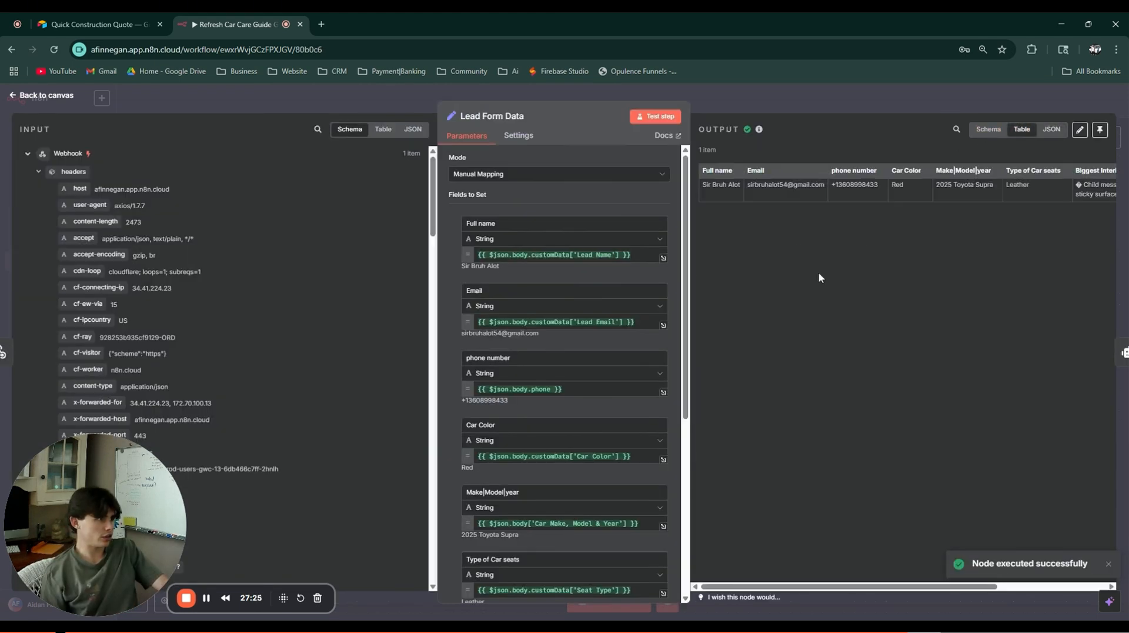
pyautogui.click(989, 130)
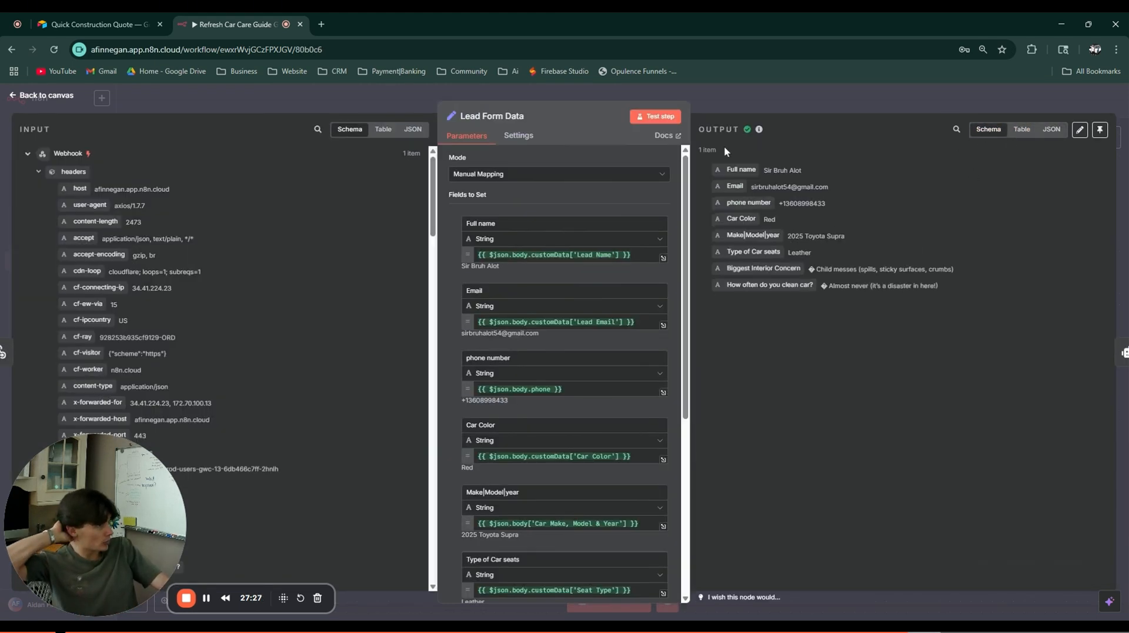
pyautogui.moveTo(690, 129); pyautogui.dragTo(729, 128)
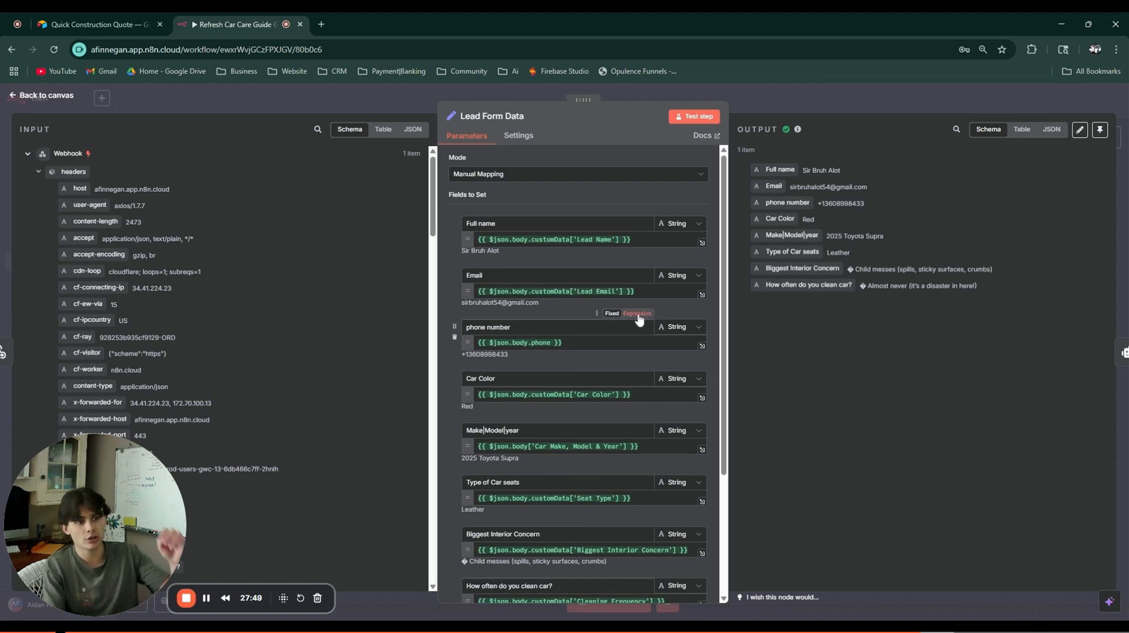
pyautogui.click(764, 87)
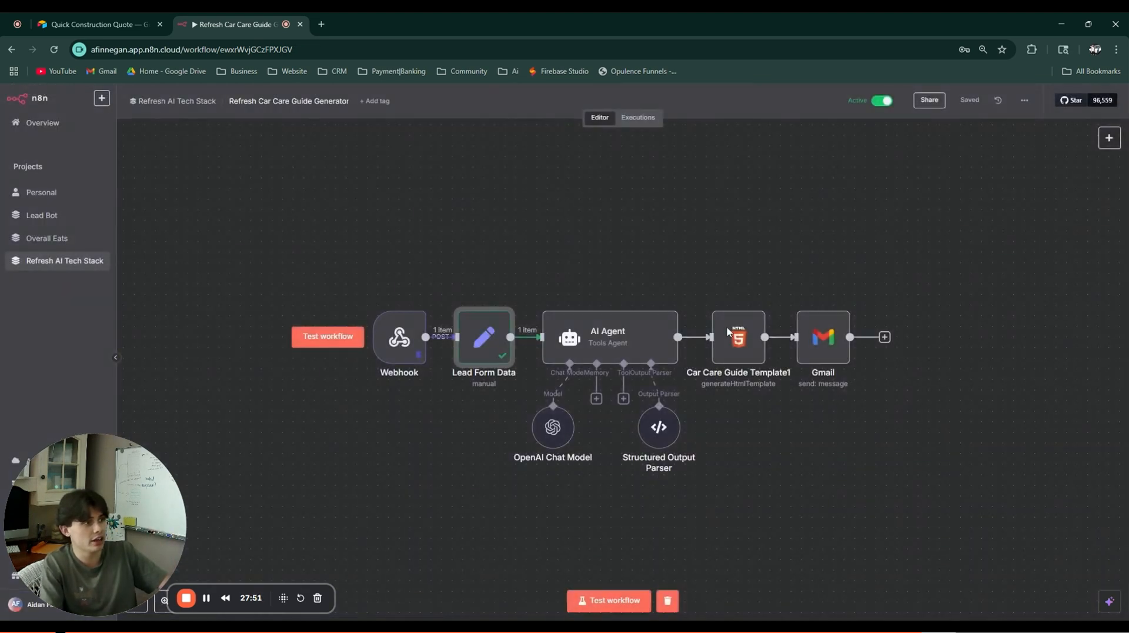
pyautogui.doubleClick(669, 331)
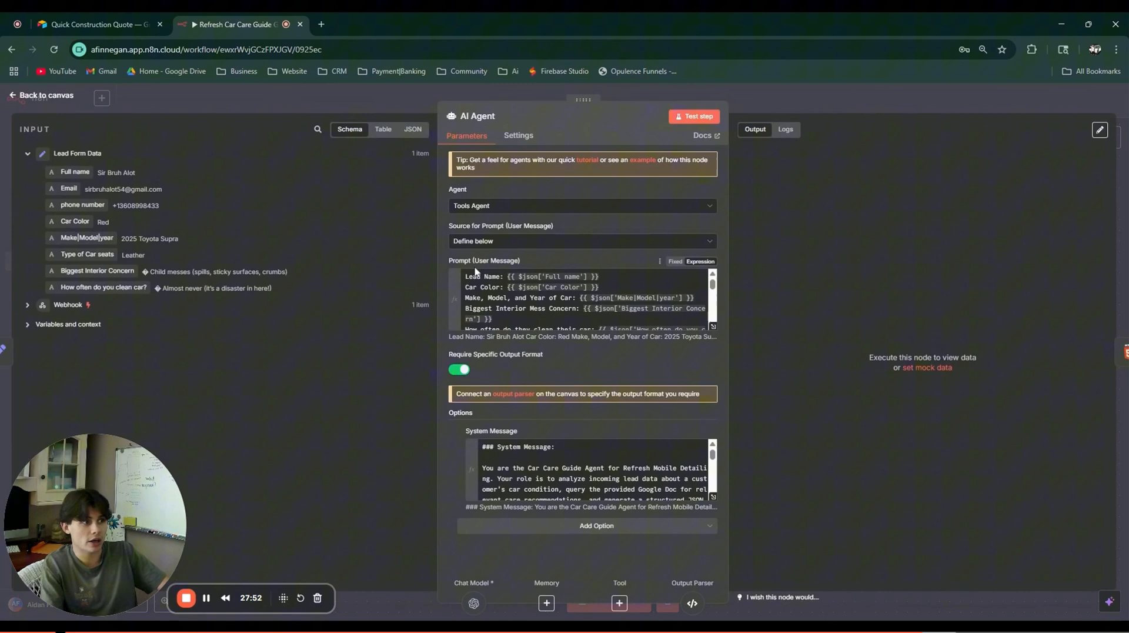
pyautogui.click(712, 326)
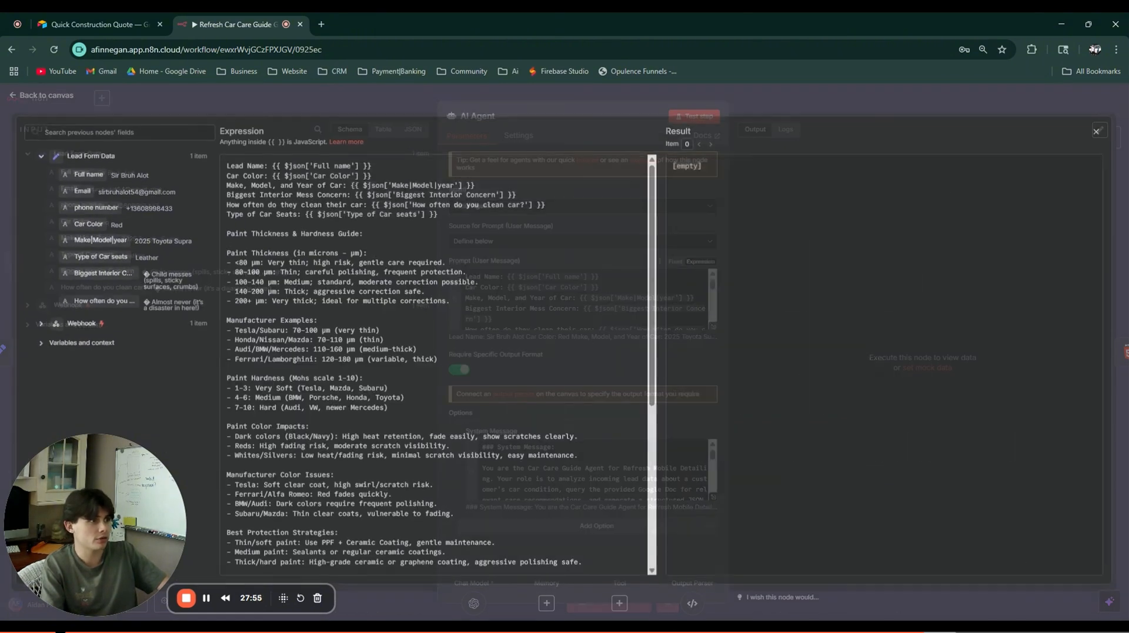
pyautogui.scroll(-5, 435, 365)
pyautogui.scroll(5, 435, 365)
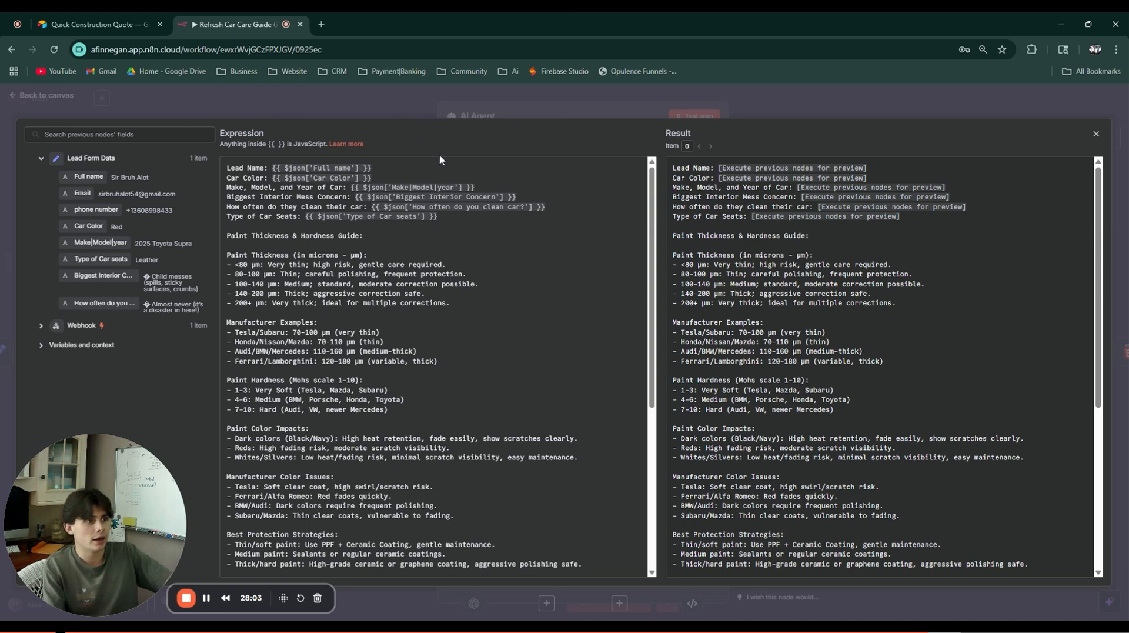
pyautogui.scroll(-5, 435, 364)
pyautogui.press('Escape')
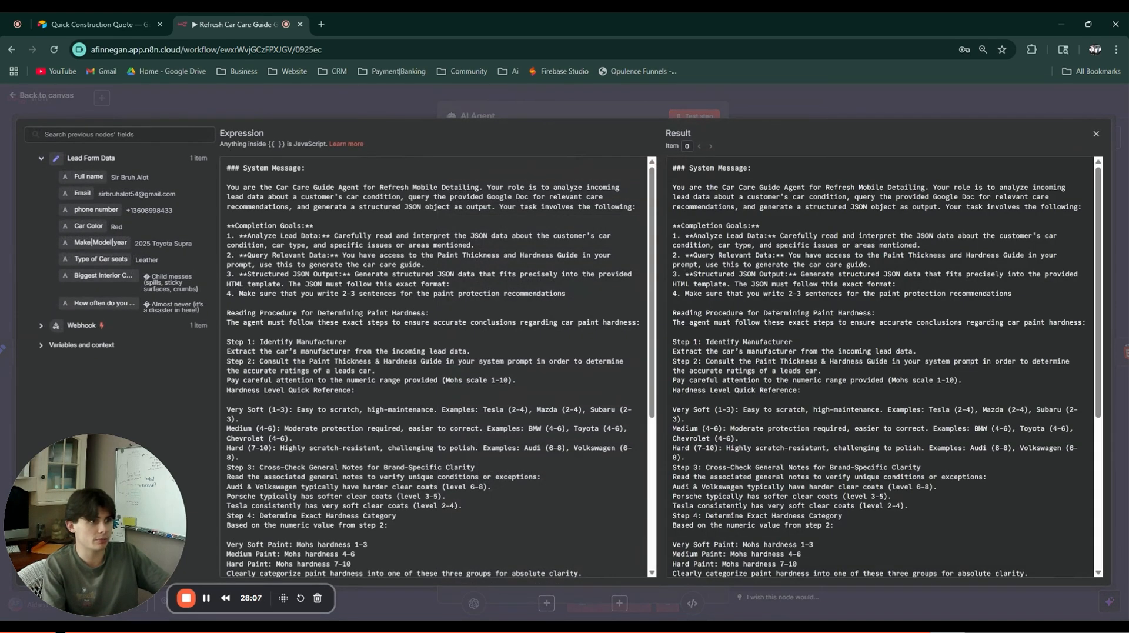
pyautogui.scroll(-5, 435, 364)
pyautogui.moveTo(235, 498); pyautogui.dragTo(260, 344)
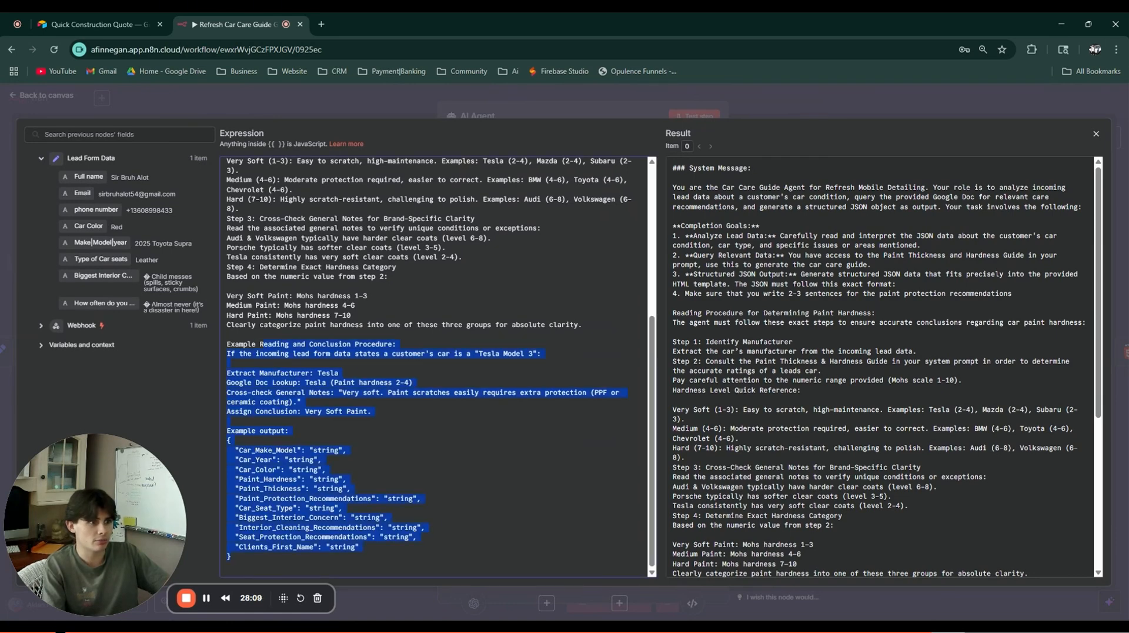
pyautogui.scroll(5, 267, 341)
pyautogui.click(259, 333)
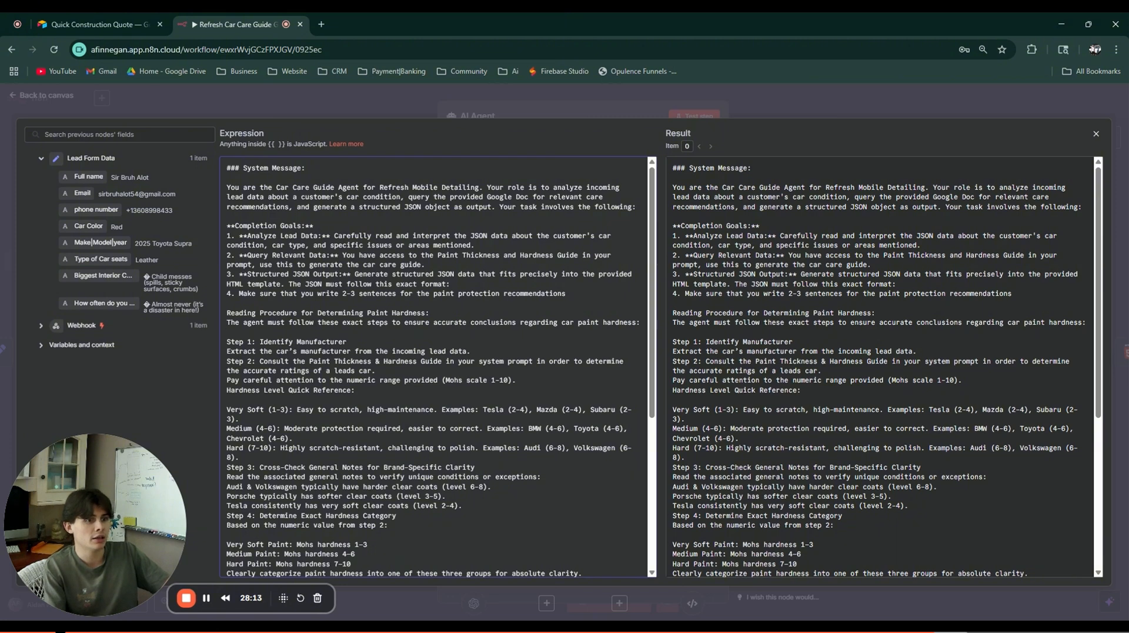
pyautogui.click(528, 107)
# Step: Run the AI Agent step, then test the Car Care Guide Template1 HTML node
pyautogui.click(742, 98)
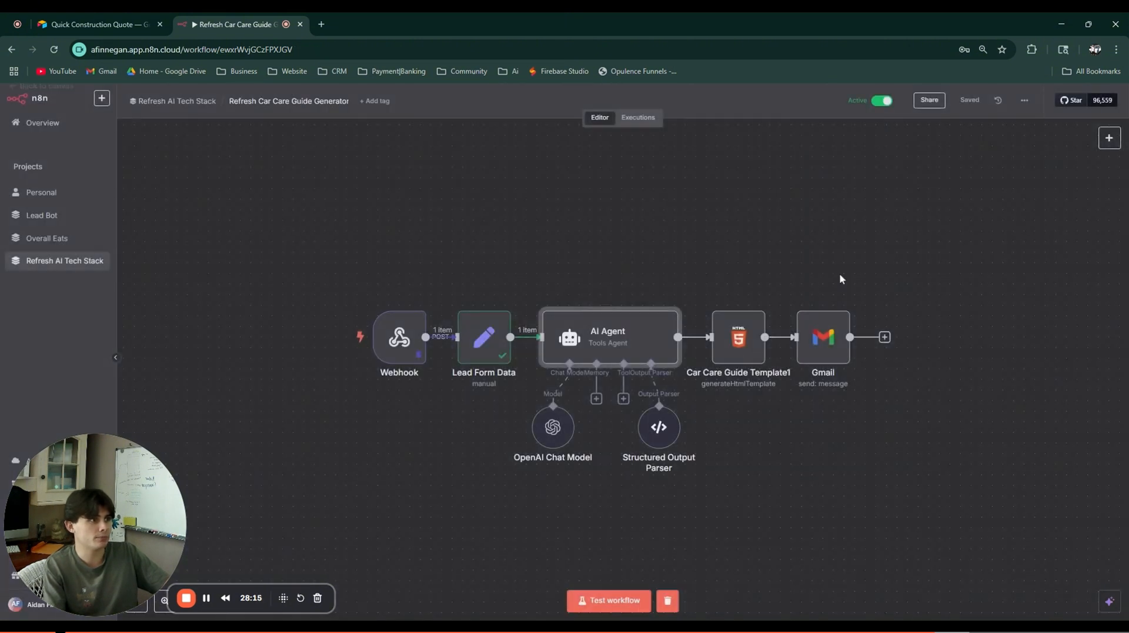
pyautogui.click(628, 297)
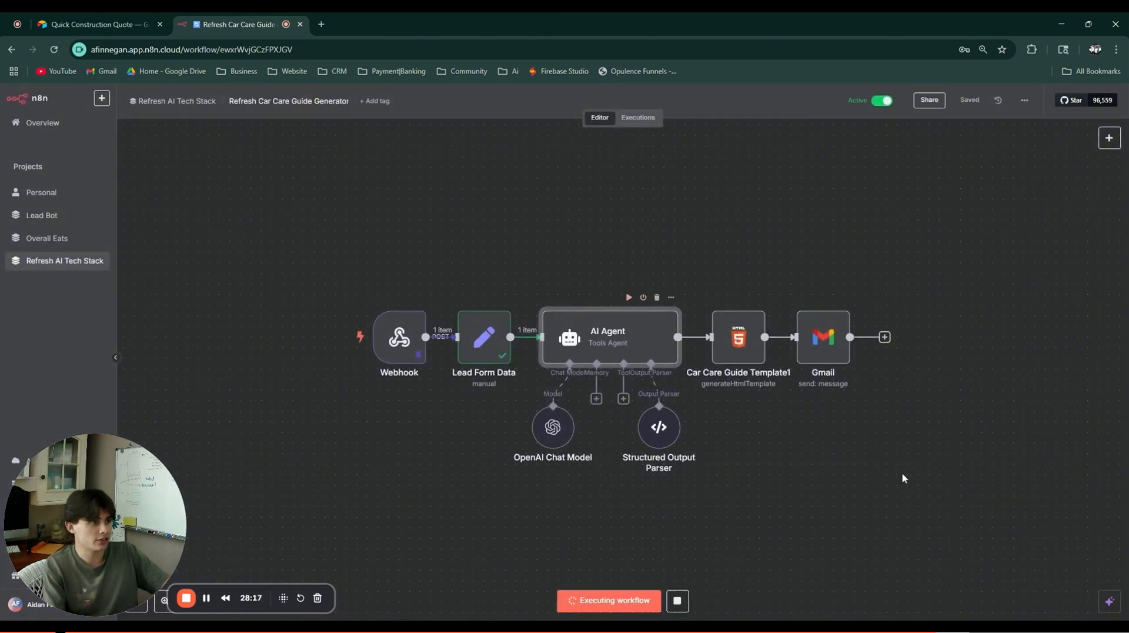
pyautogui.doubleClick(739, 335)
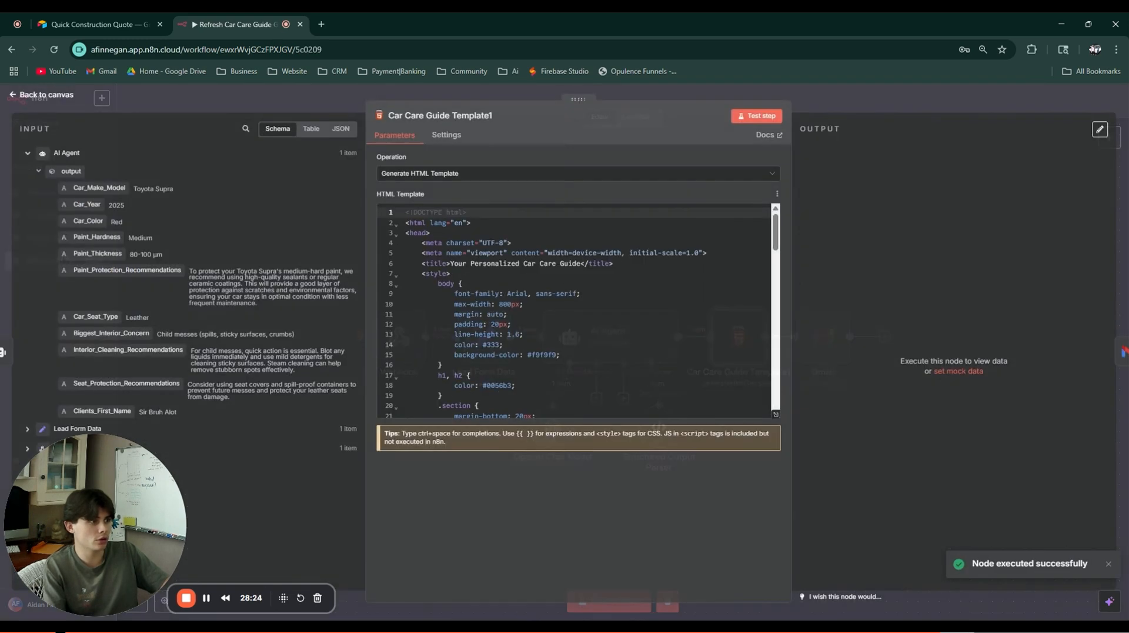
pyautogui.scroll(-8, 573, 312)
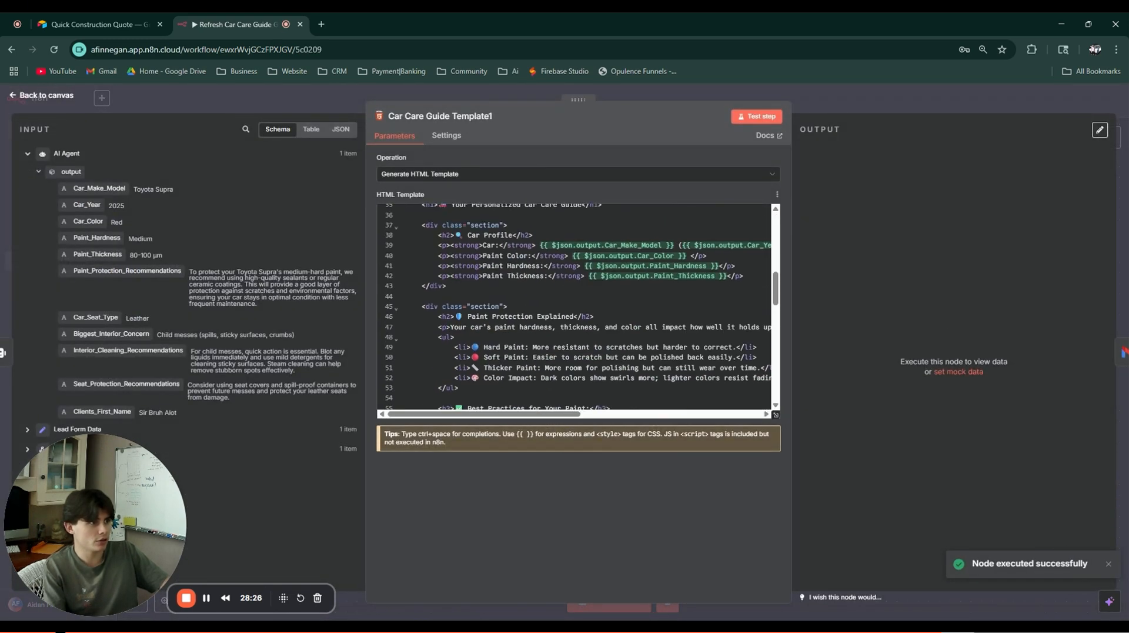
pyautogui.moveTo(792, 125); pyautogui.dragTo(651, 123)
pyautogui.click(627, 118)
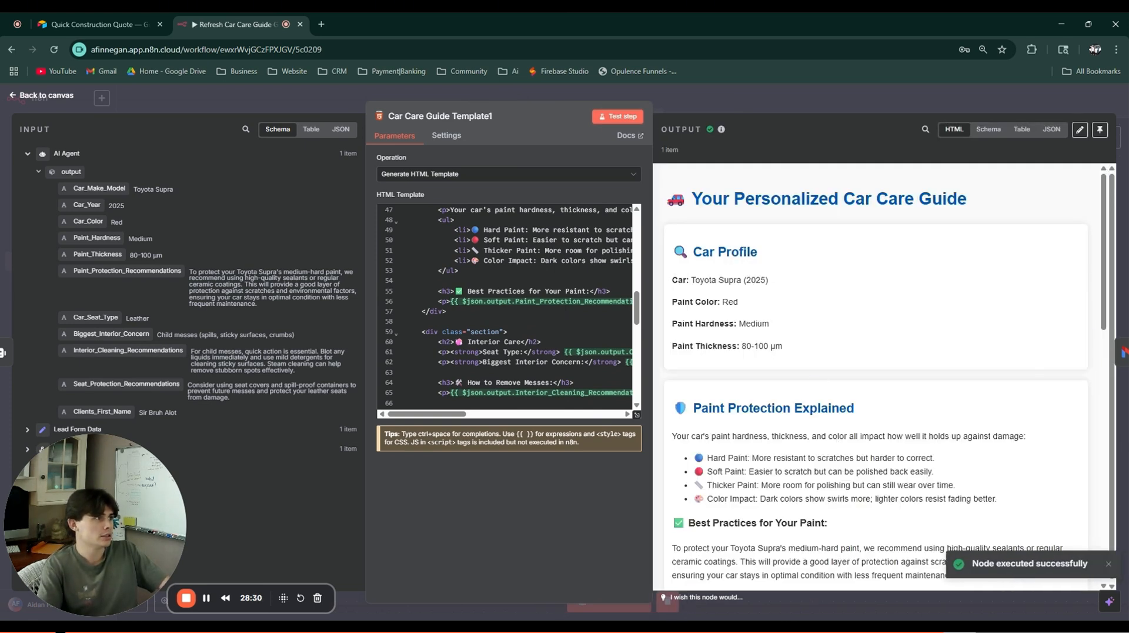
# Step: Check the guide's heading, car model and year, Red colour, Medium hardness and Paint Protection section
pyautogui.moveTo(666, 200); pyautogui.dragTo(982, 189)
pyautogui.click(976, 192)
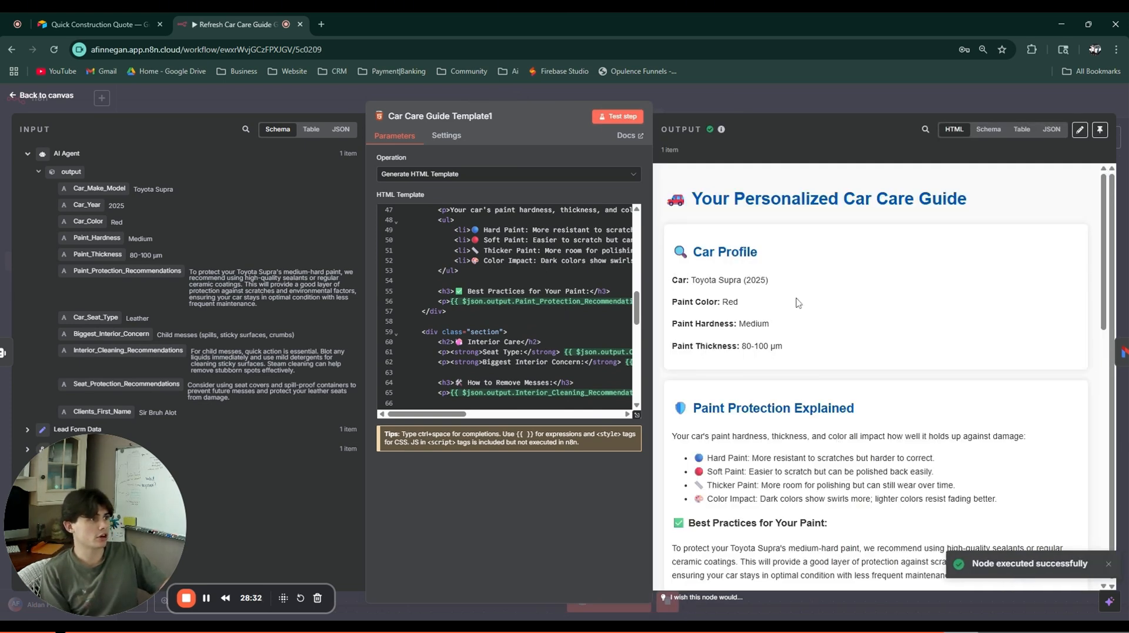
pyautogui.moveTo(690, 281)
pyautogui.mouseDown()
pyautogui.moveTo(774, 282)
pyautogui.moveTo(741, 304)
pyautogui.moveTo(773, 325)
pyautogui.moveTo(741, 346)
pyautogui.mouseUp()
pyautogui.click(759, 289)
pyautogui.click(739, 333)
pyautogui.click(788, 347)
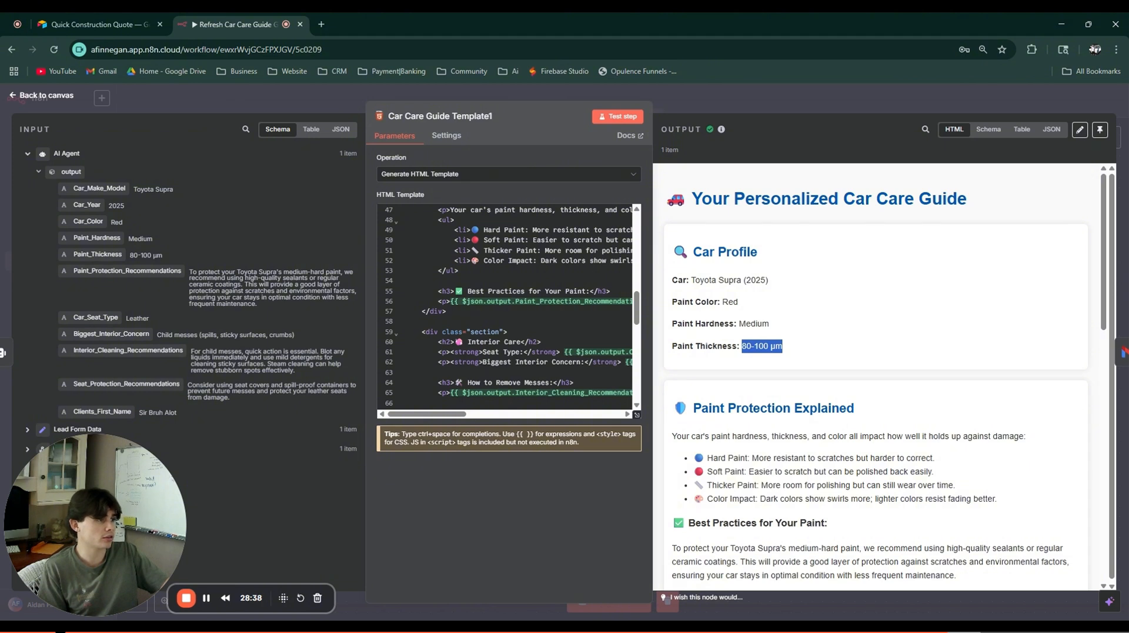
pyautogui.scroll(-2, 688, 312)
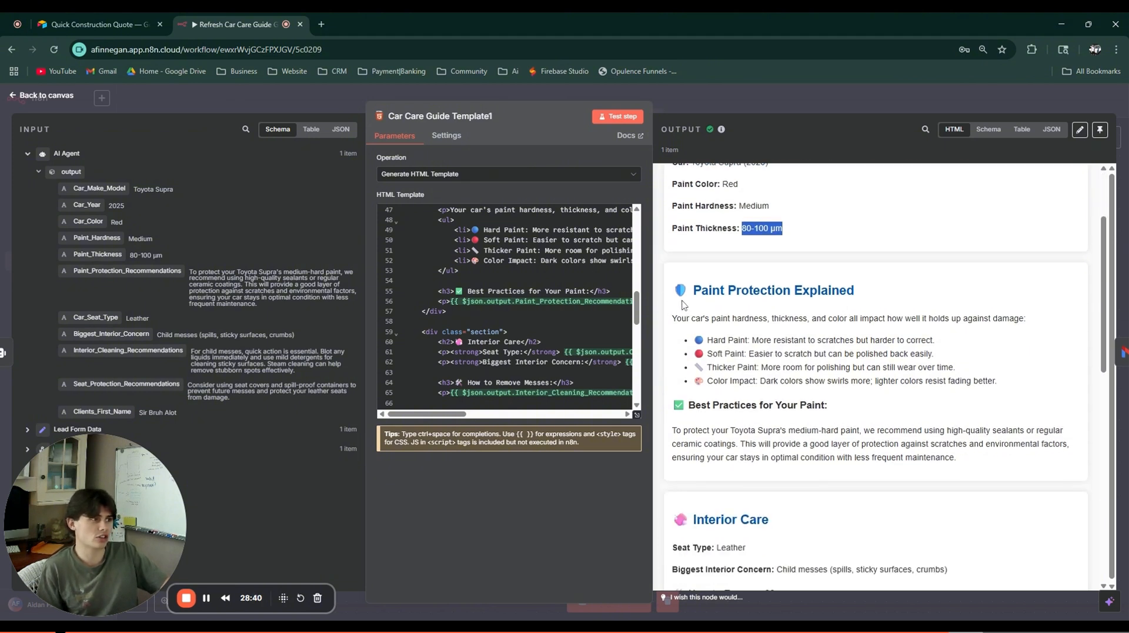
pyautogui.moveTo(670, 294); pyautogui.dragTo(880, 292)
pyautogui.click(881, 292)
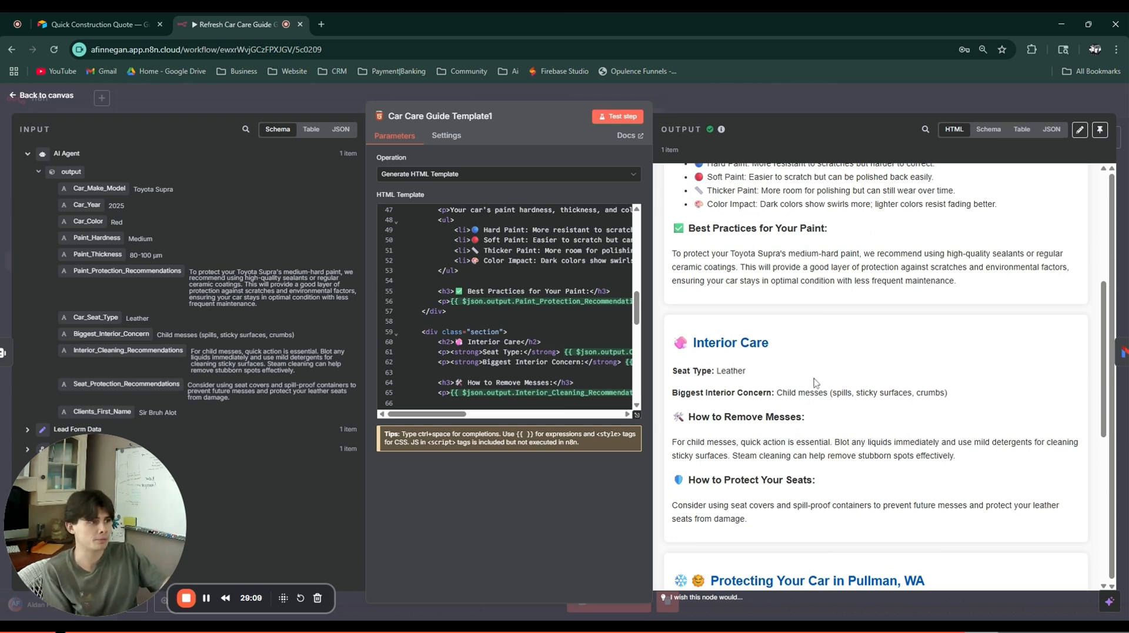
# Step: Review the Interior Care advice and the Pullman, WA protection section of the guide
pyautogui.scroll(-1, 877, 376)
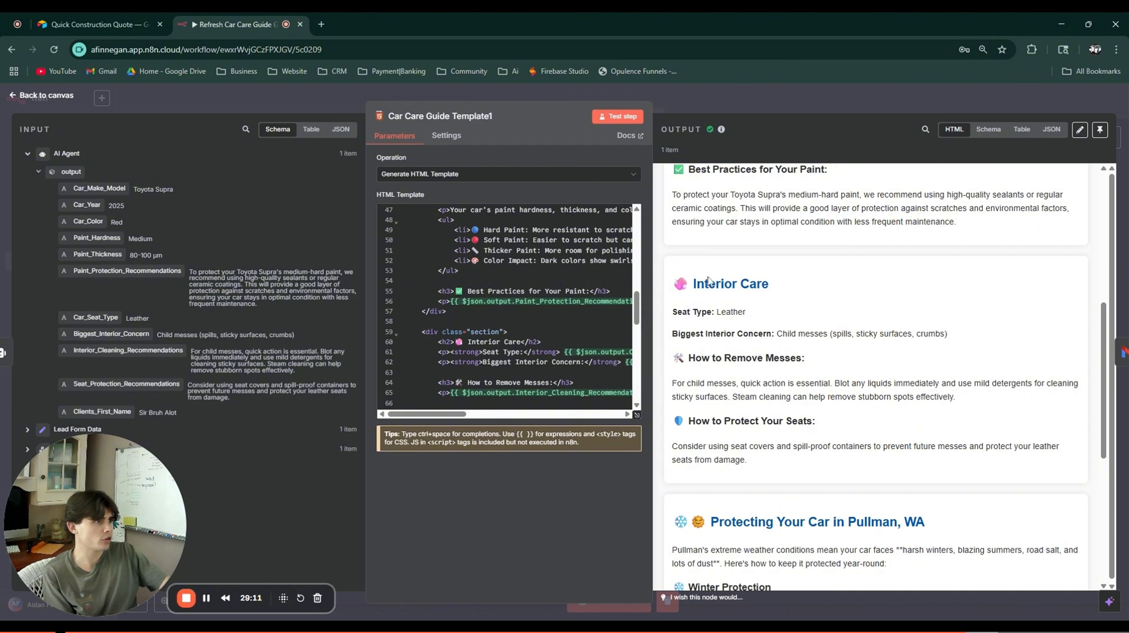
pyautogui.moveTo(692, 283); pyautogui.dragTo(768, 284)
pyautogui.click(718, 324)
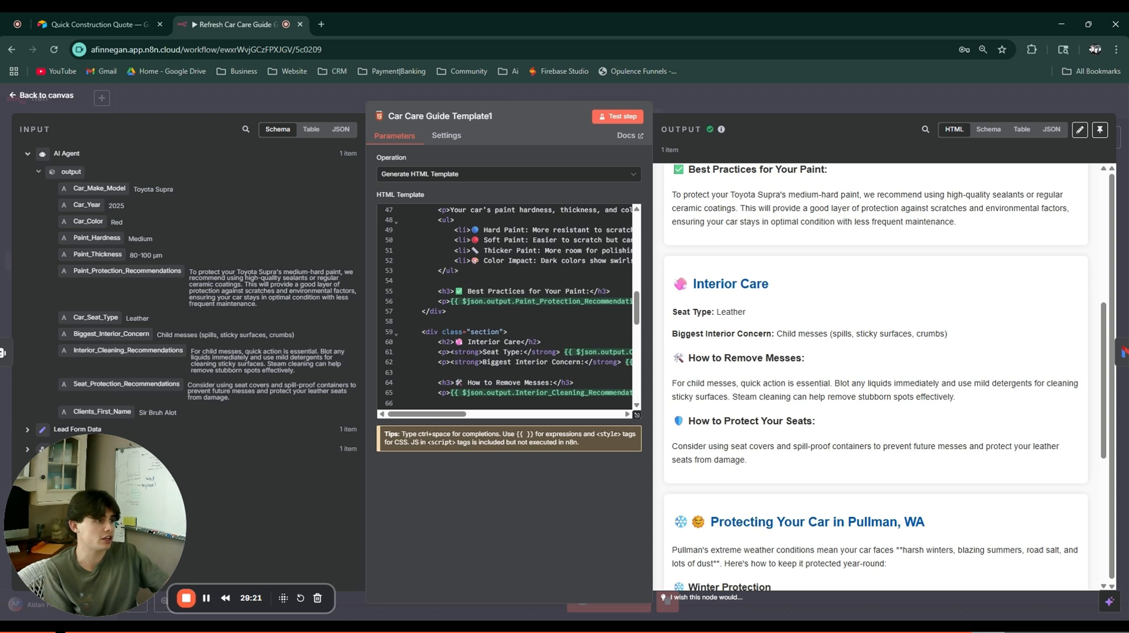
pyautogui.moveTo(739, 403); pyautogui.dragTo(817, 422)
pyautogui.click(940, 413)
pyautogui.scroll(-1, 882, 407)
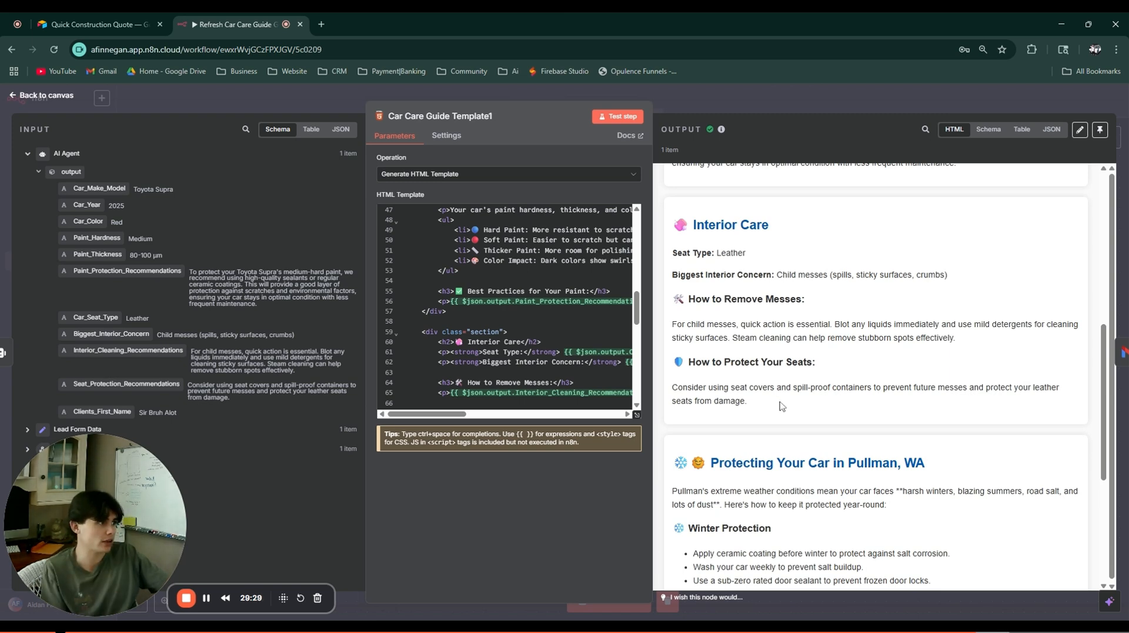
pyautogui.scroll(-1, 772, 417)
pyautogui.scroll(-2, 772, 416)
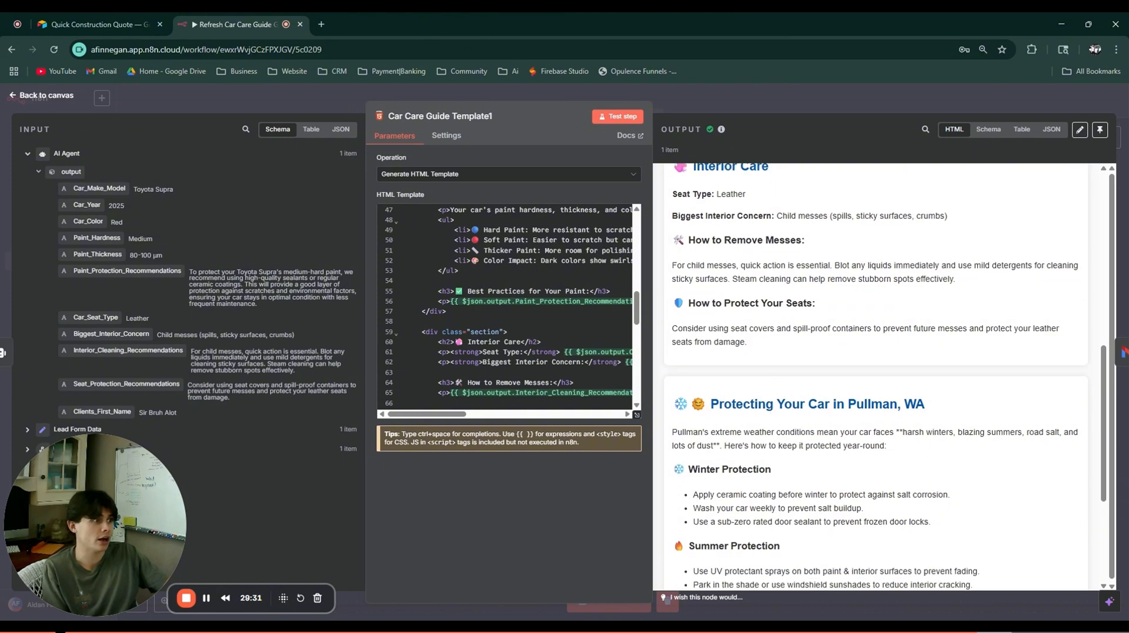
pyautogui.scroll(-1, 805, 368)
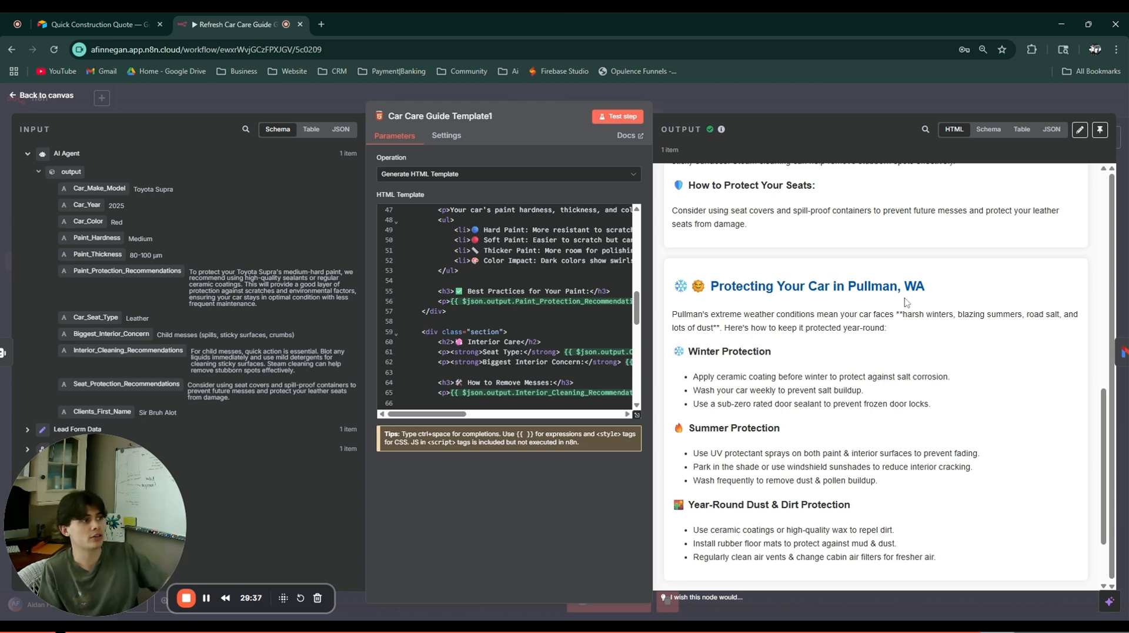
pyautogui.moveTo(944, 288); pyautogui.dragTo(682, 282)
pyautogui.click(712, 284)
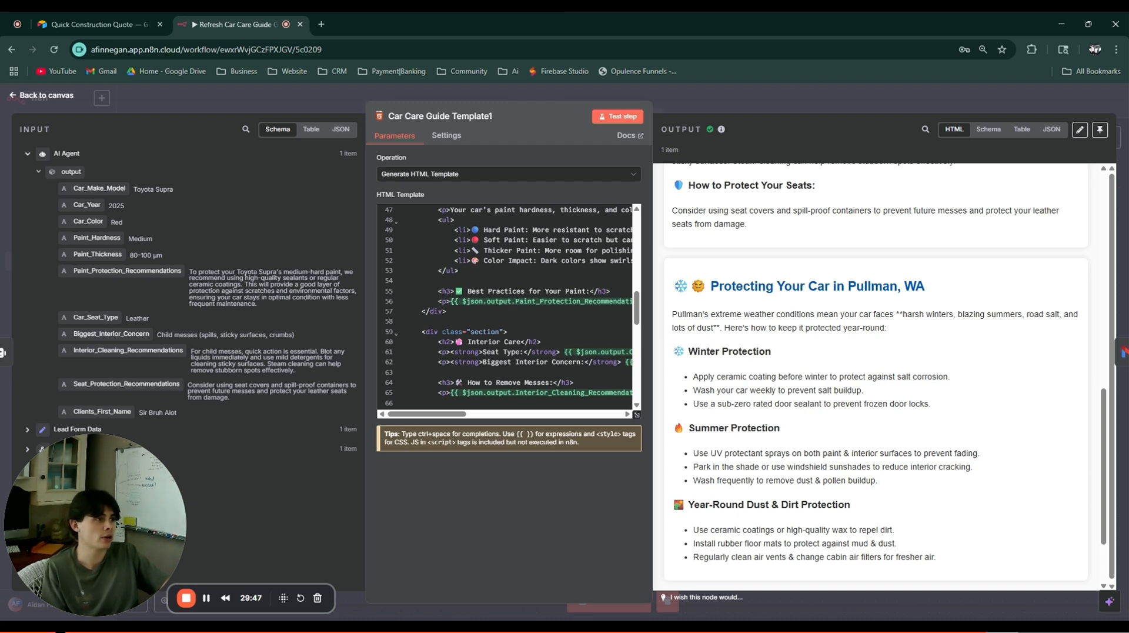
# Step: Read the closing promotional paragraph and return to the workflow canvas
pyautogui.scroll(-1, 876, 377)
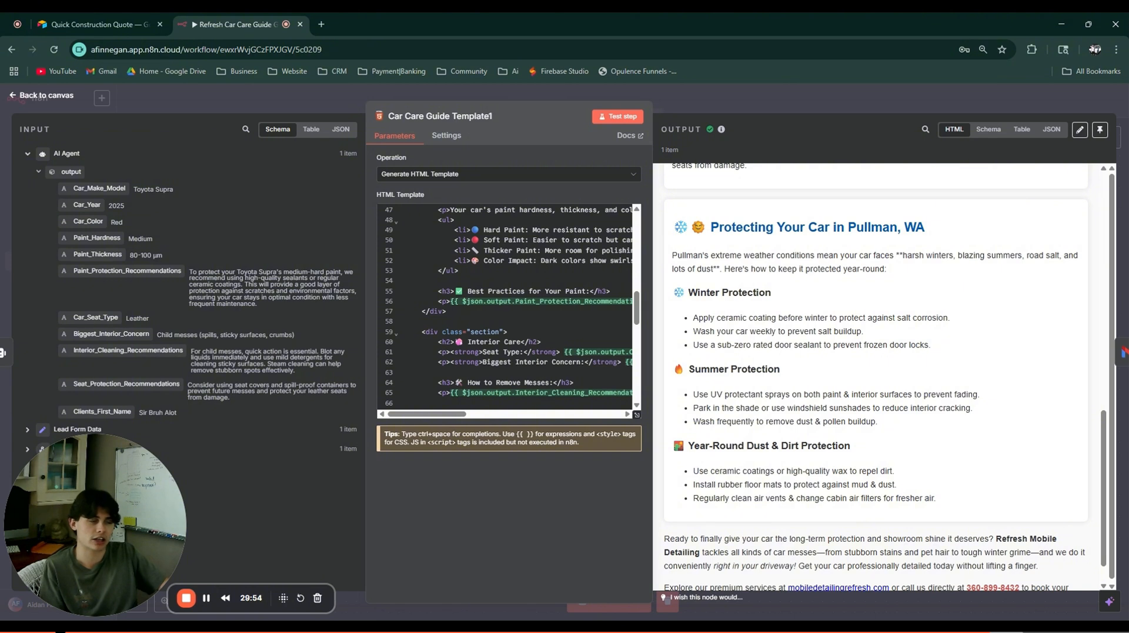
pyautogui.scroll(-1, 785, 394)
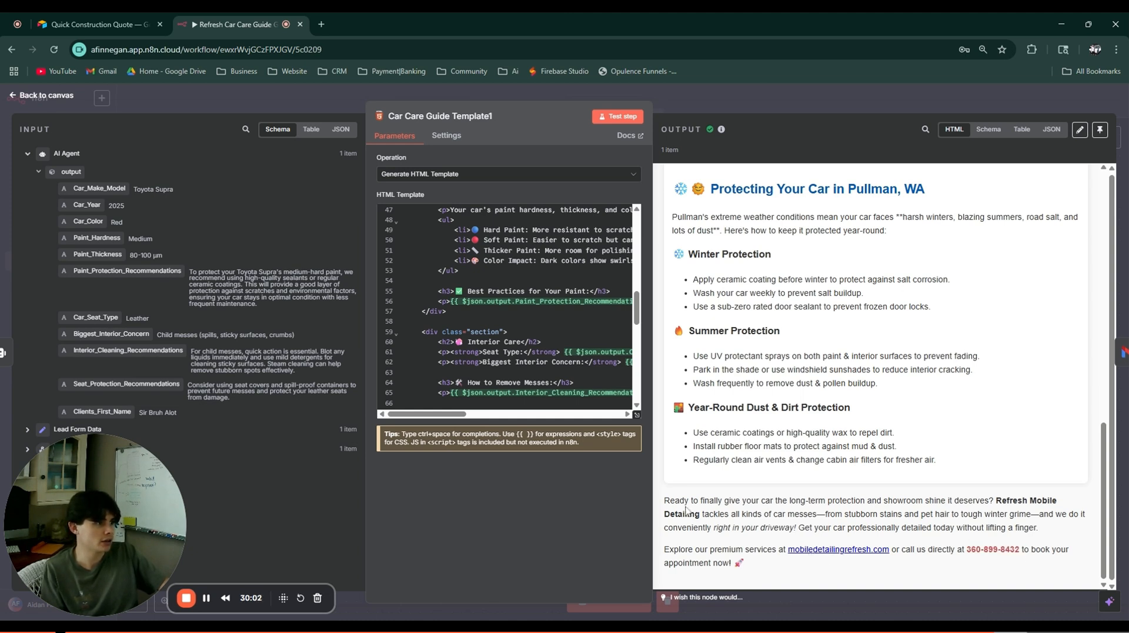
pyautogui.moveTo(665, 500); pyautogui.dragTo(1064, 535)
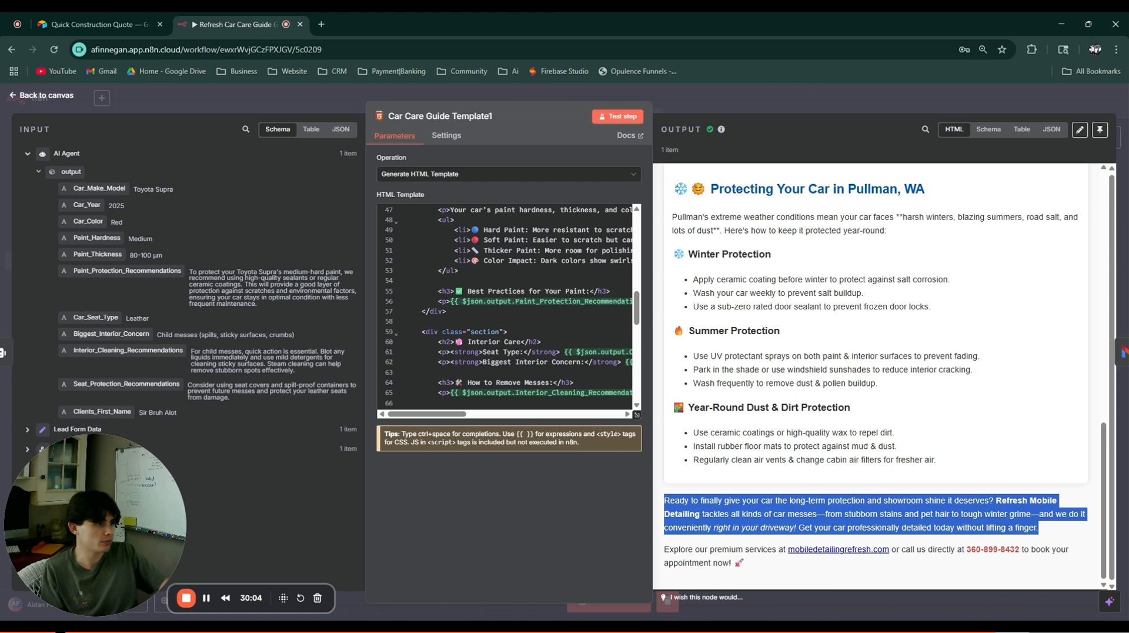
pyautogui.click(743, 571)
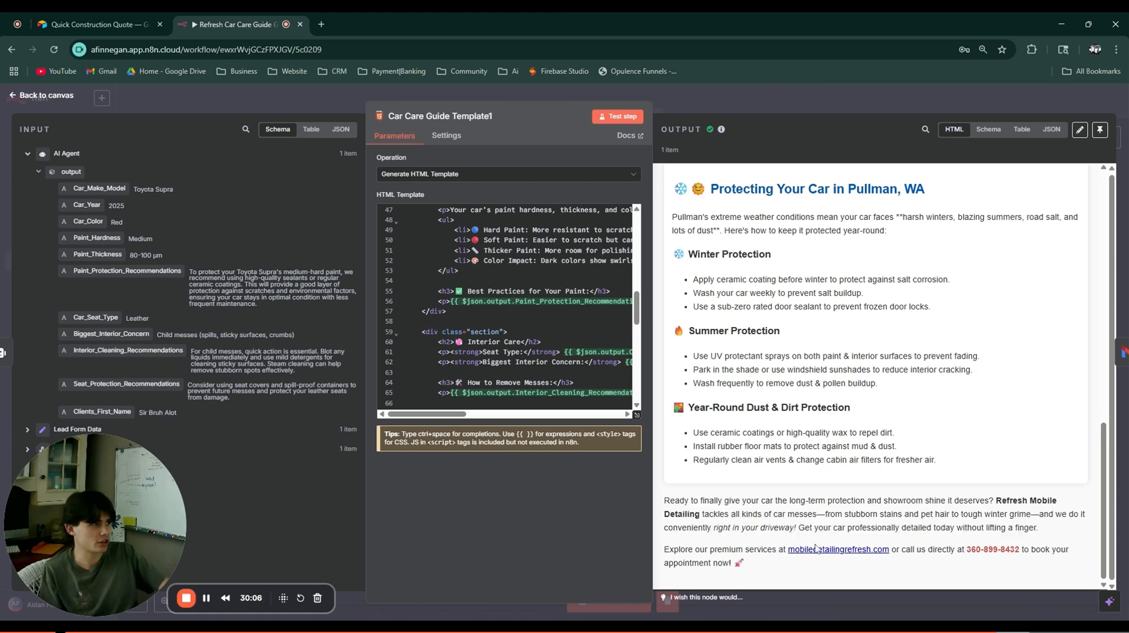
pyautogui.scroll(15, 815, 547)
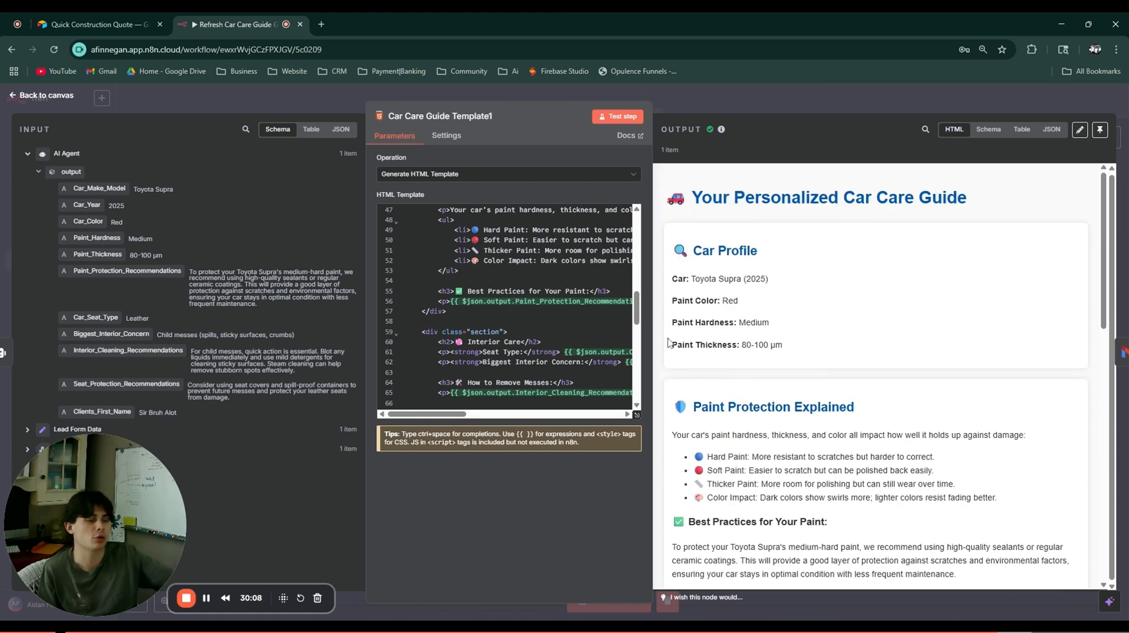
pyautogui.click(721, 99)
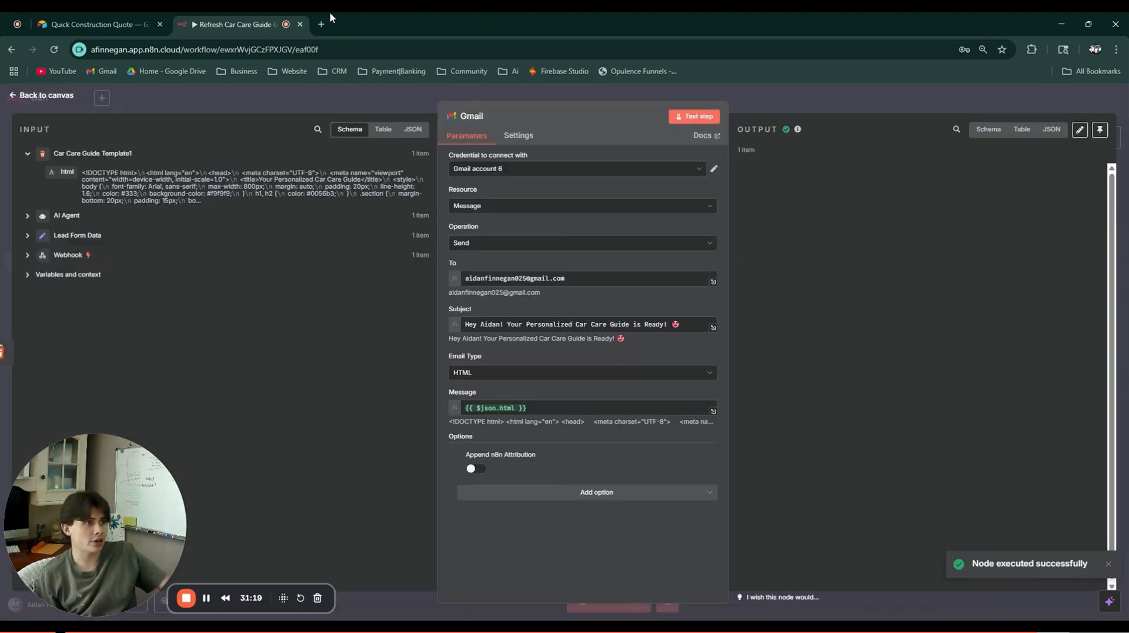
# Step: Open and read the newest car care guide email in Gmail, then return to the n8n tab
pyautogui.click(321, 24)
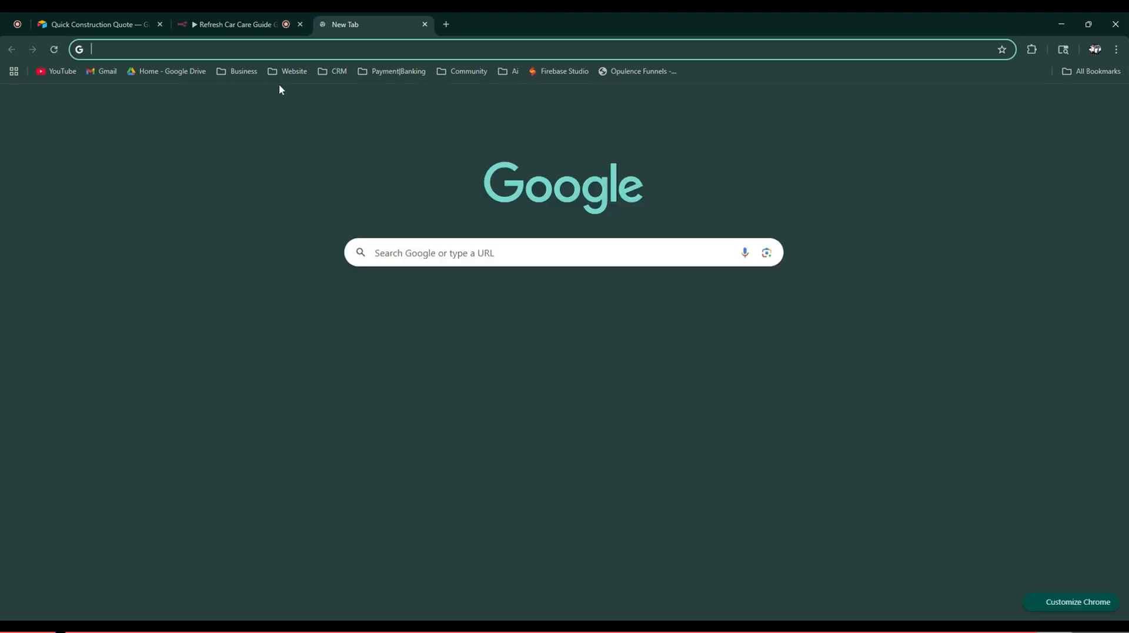
pyautogui.click(102, 71)
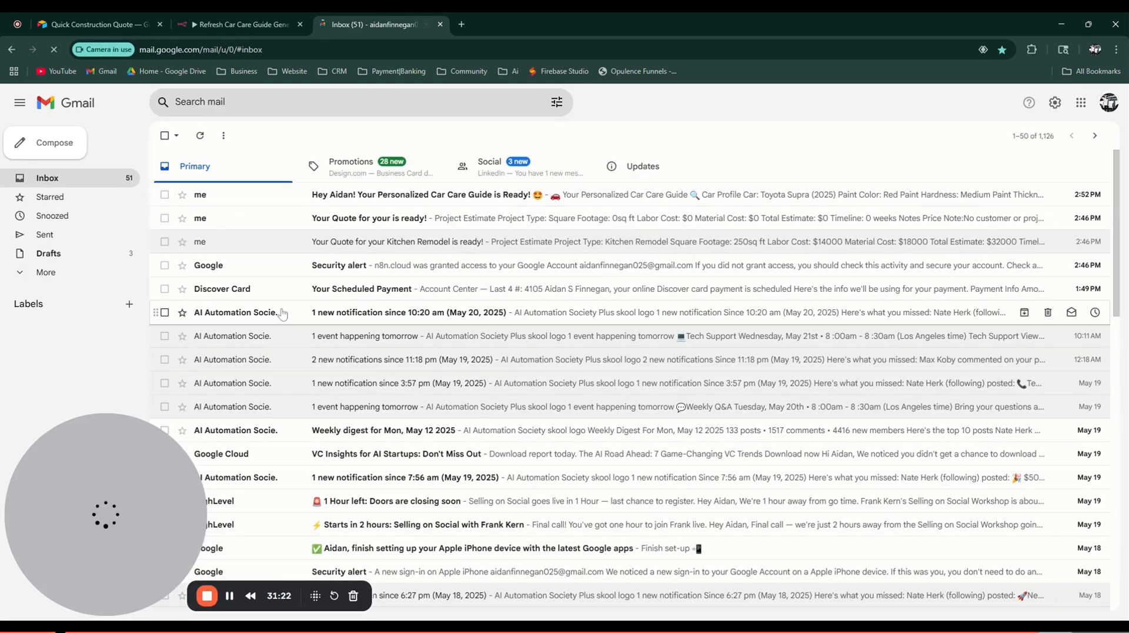
pyautogui.click(395, 195)
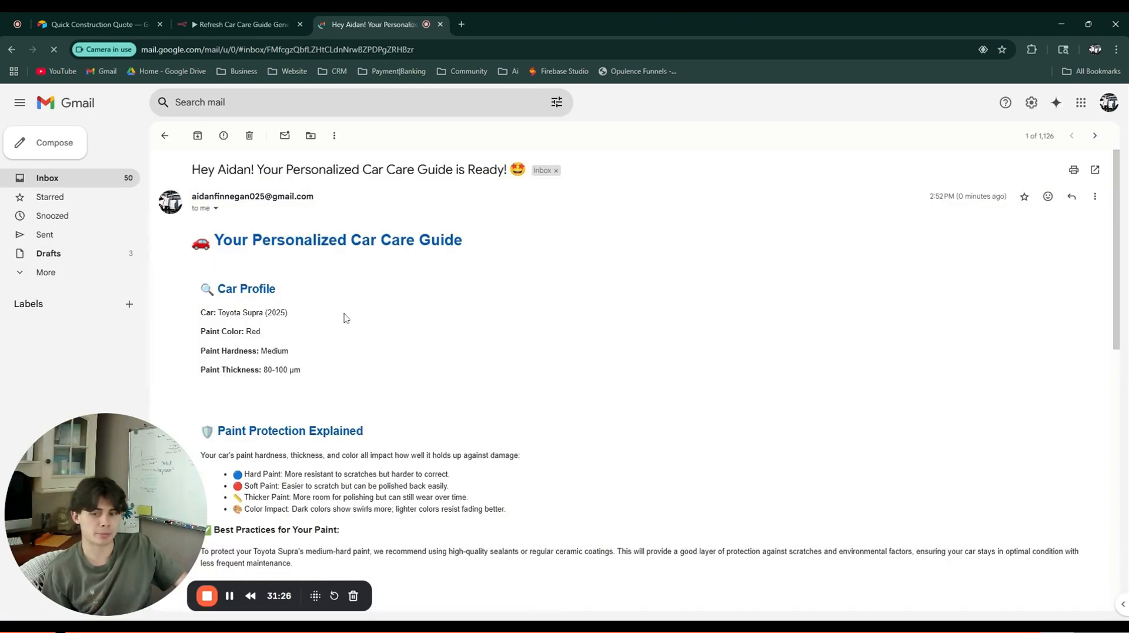
pyautogui.scroll(-3, 338, 302)
pyautogui.scroll(-7, 310, 265)
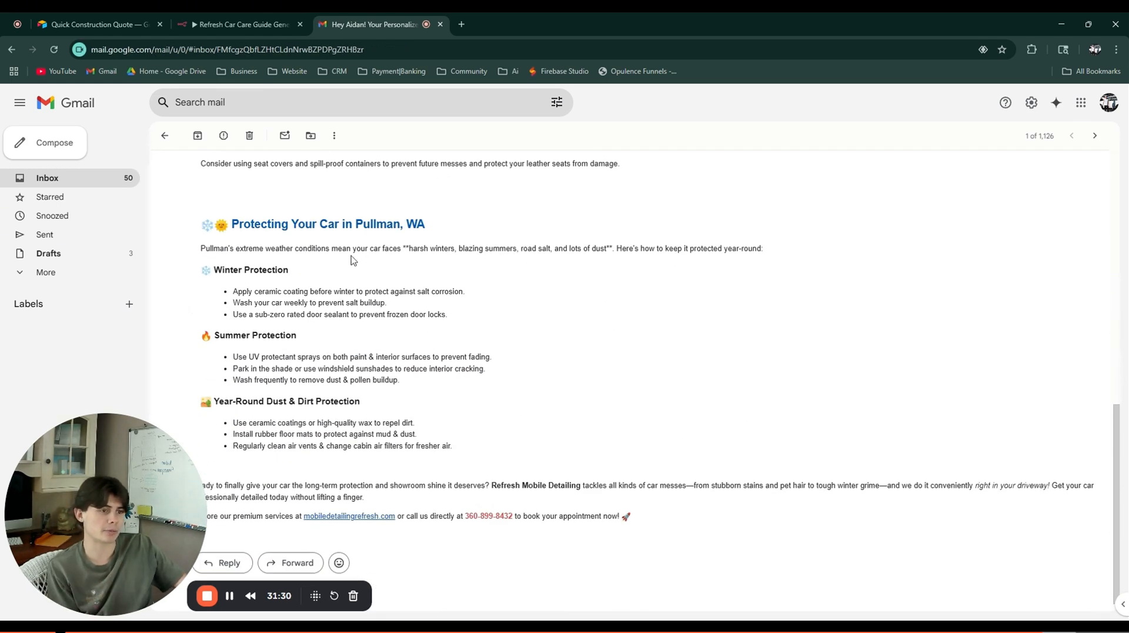
pyautogui.scroll(9, 358, 278)
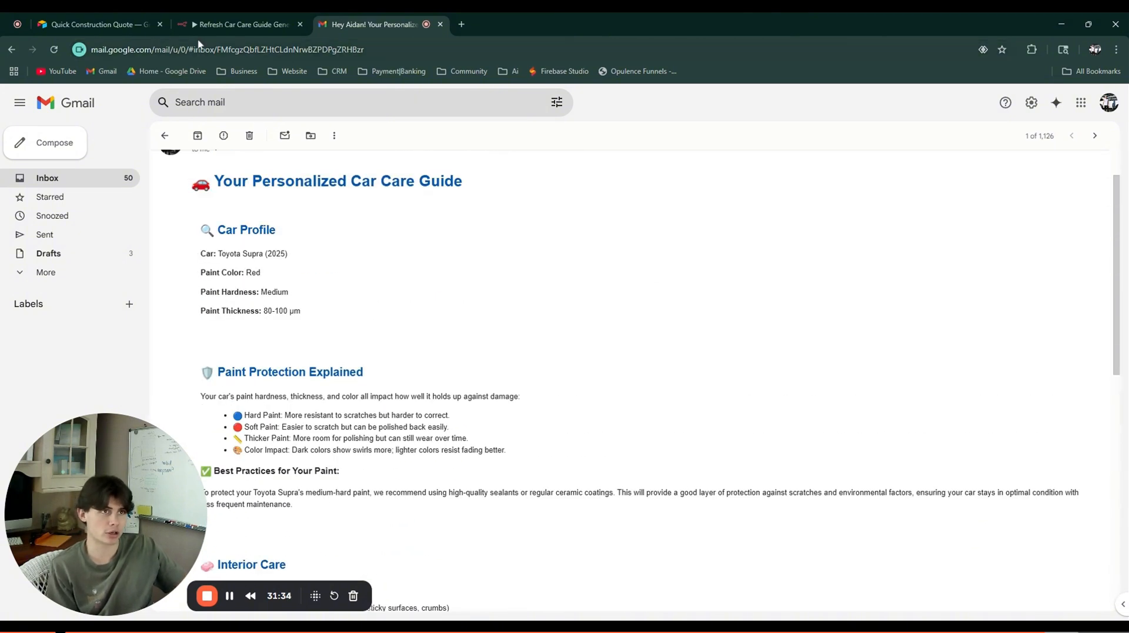
pyautogui.click(269, 24)
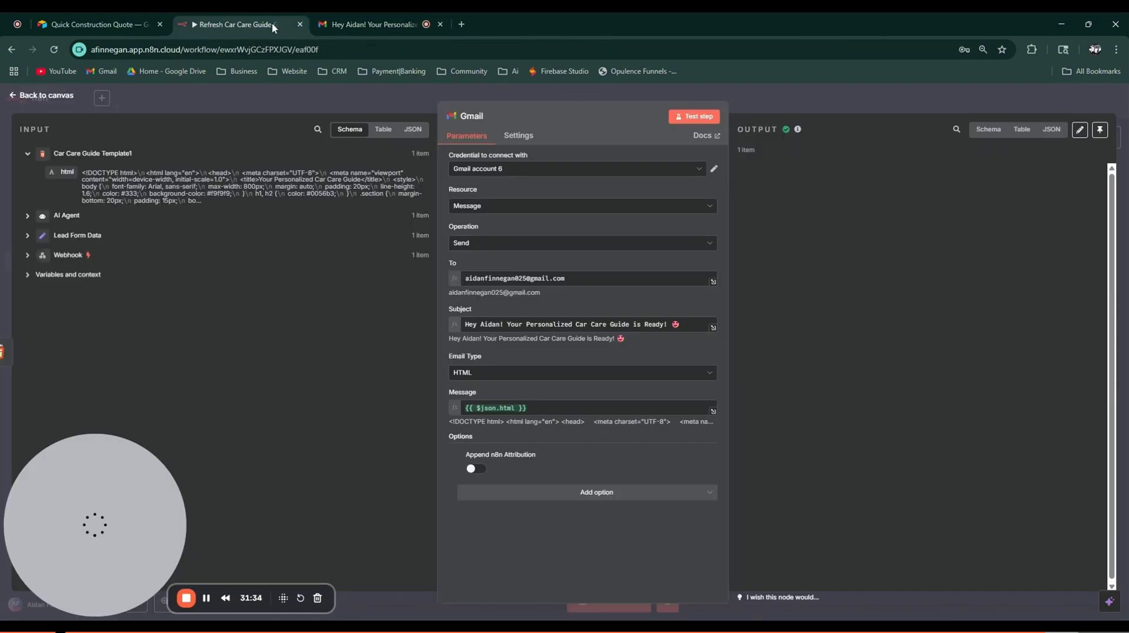
# Step: Leave the Gmail node without saving and open Overall Eats Meal Plan Generator from the Overall Eats project
pyautogui.click(238, 98)
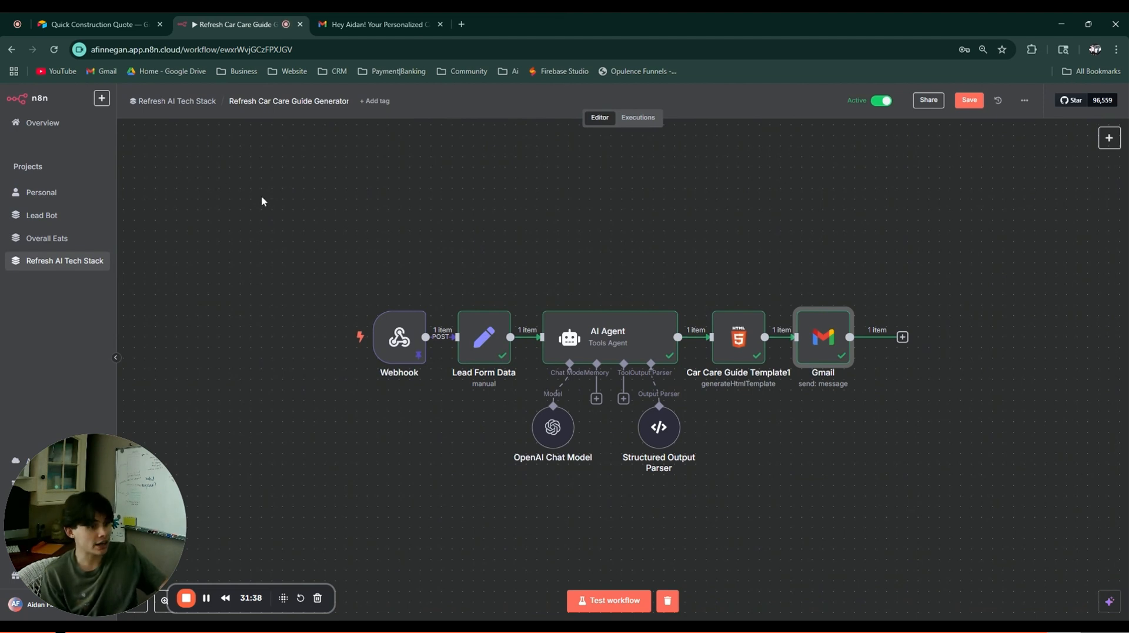
pyautogui.click(53, 122)
pyautogui.click(592, 373)
pyautogui.scroll(-3, 547, 423)
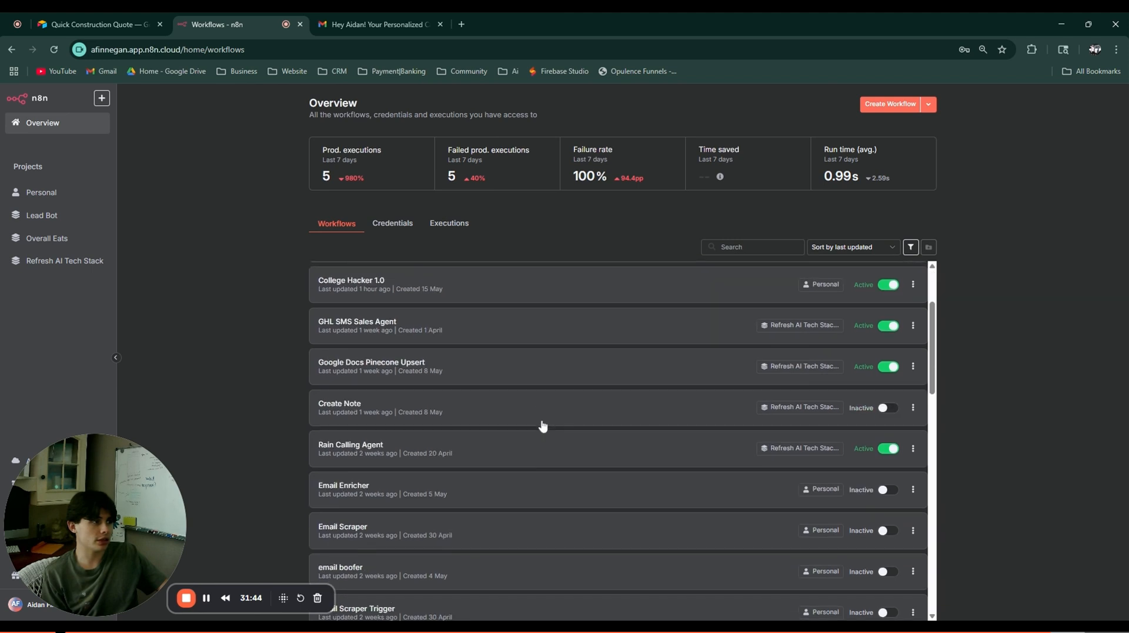
pyautogui.scroll(3, 448, 433)
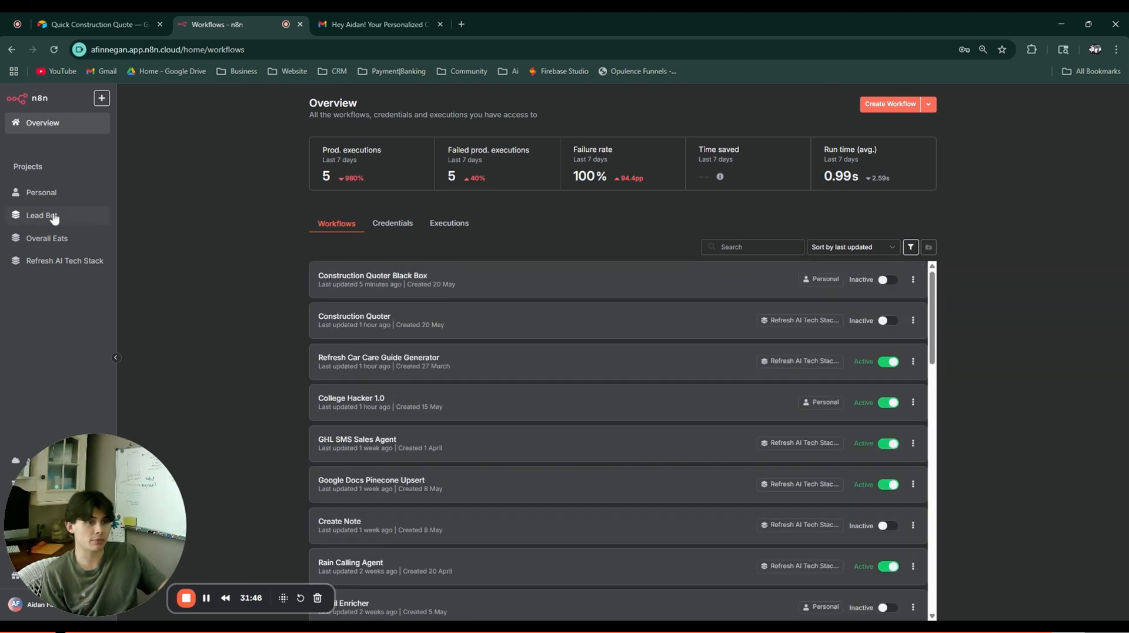
pyautogui.click(53, 238)
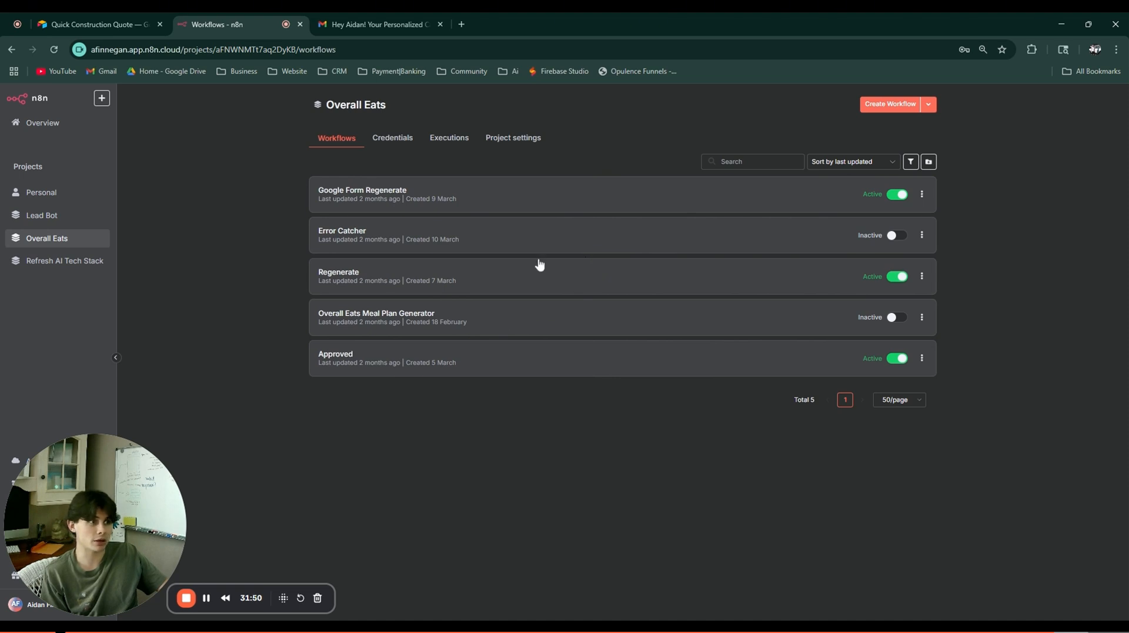
pyautogui.click(428, 327)
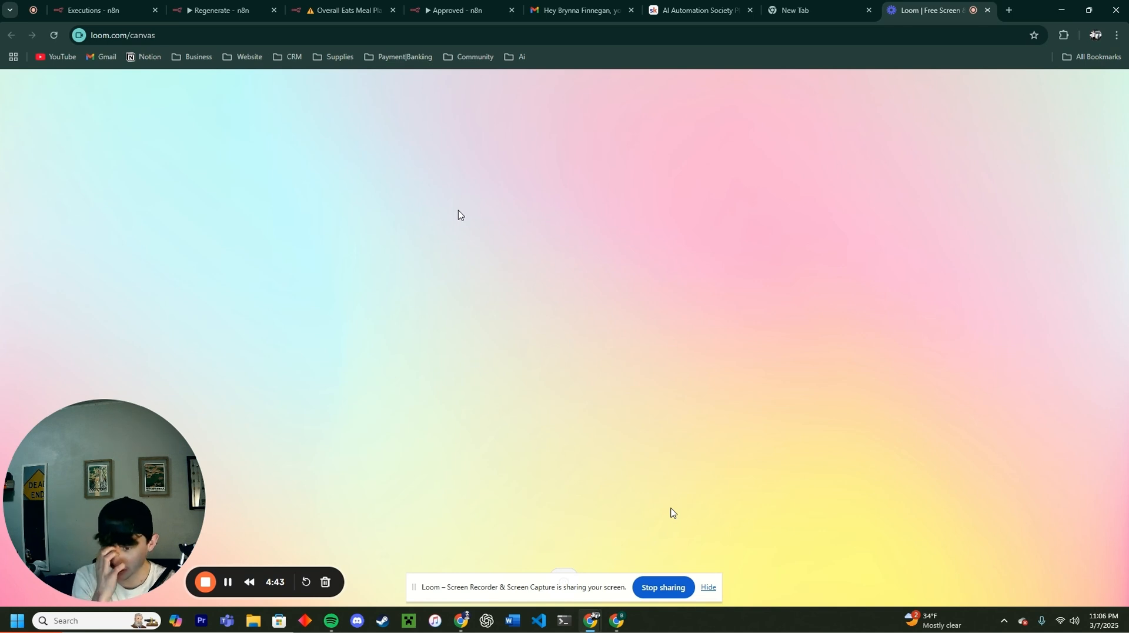
# Step: Scroll through the questionnaire and reconfirm Moderately Active as the activity level
pyautogui.click(228, 581)
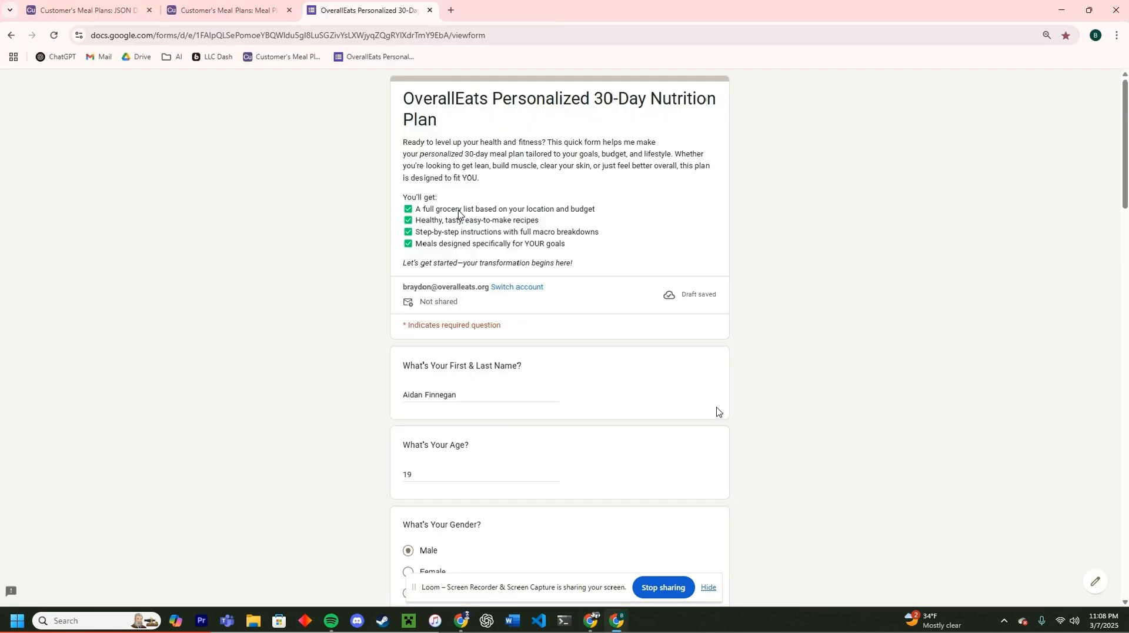
pyautogui.scroll(-1, 544, 277)
pyautogui.scroll(1, 602, 256)
pyautogui.scroll(-6, 533, 231)
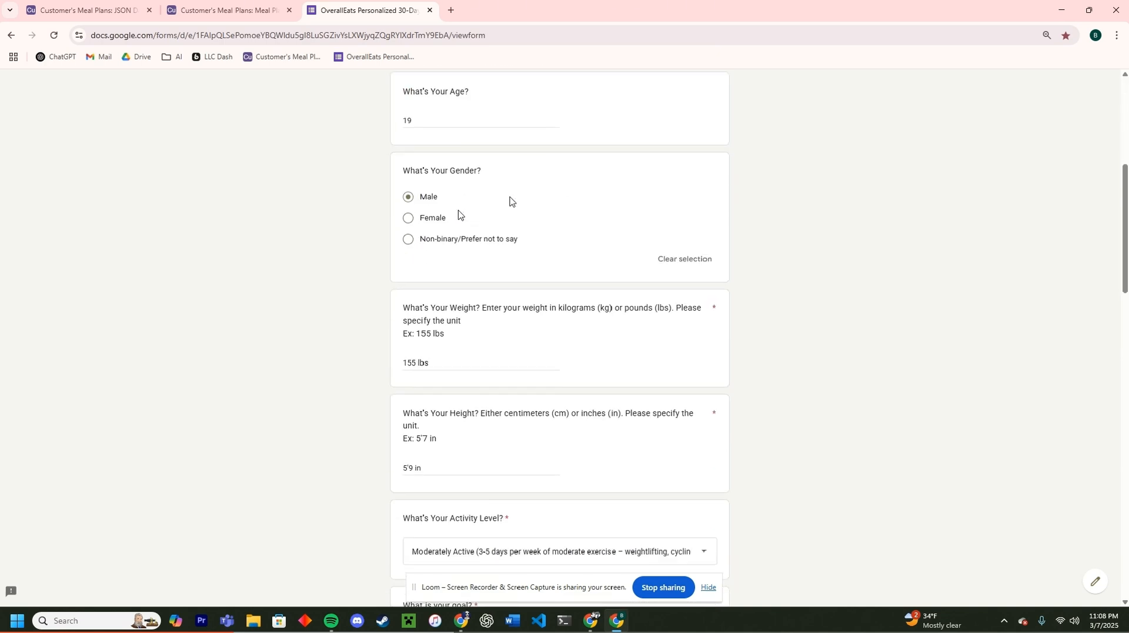
pyautogui.scroll(-2, 491, 262)
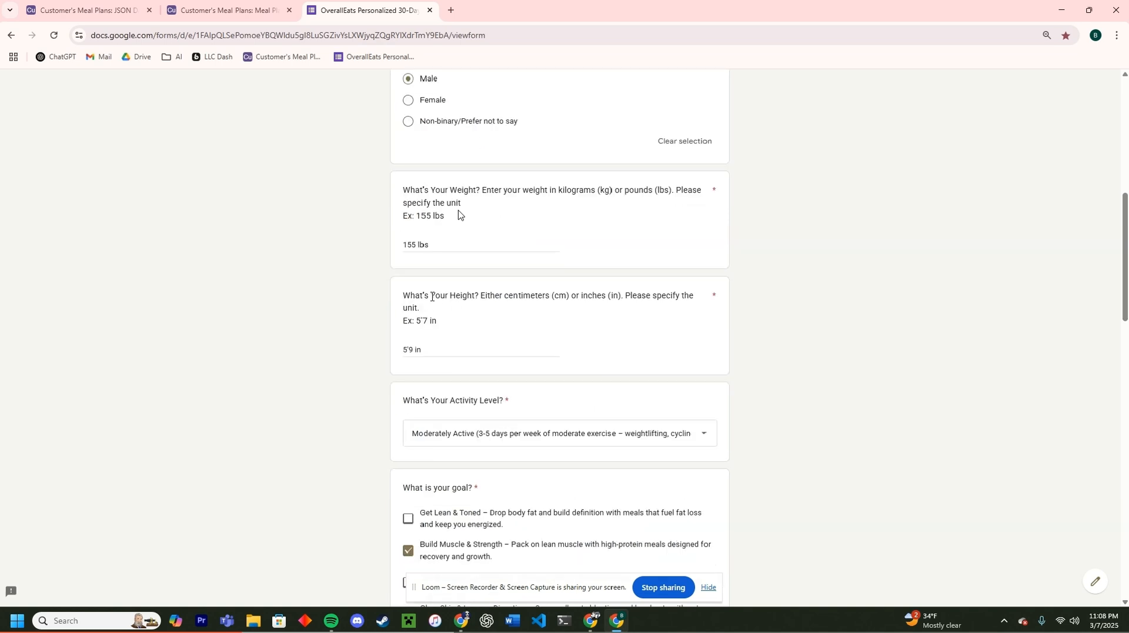
pyautogui.scroll(-3, 454, 249)
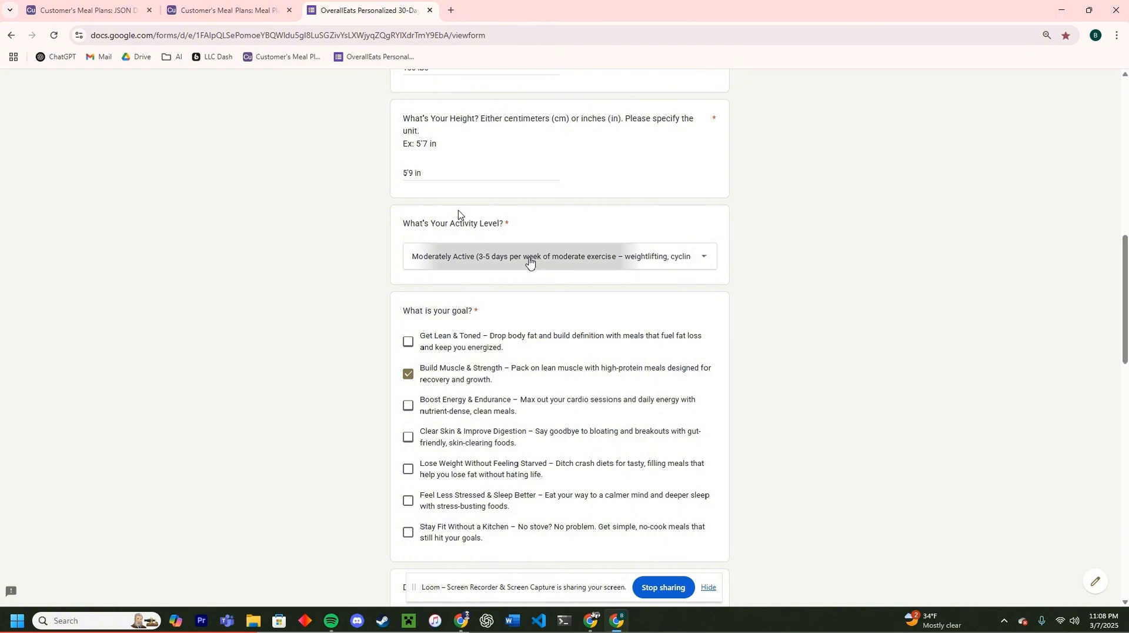
pyautogui.click(533, 262)
pyautogui.click(428, 266)
# Step: Review the Build Muscle & Strength, Nut-Free and High-Protein answers and submit the form
pyautogui.scroll(-2, 415, 271)
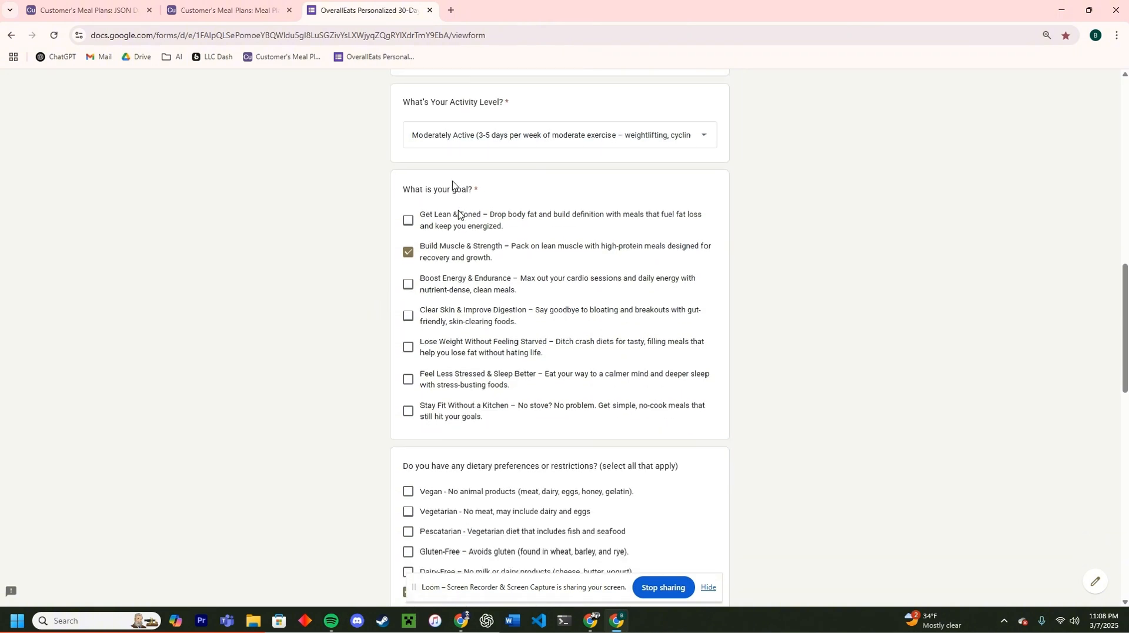
pyautogui.scroll(-1, 453, 247)
pyautogui.scroll(-1, 459, 214)
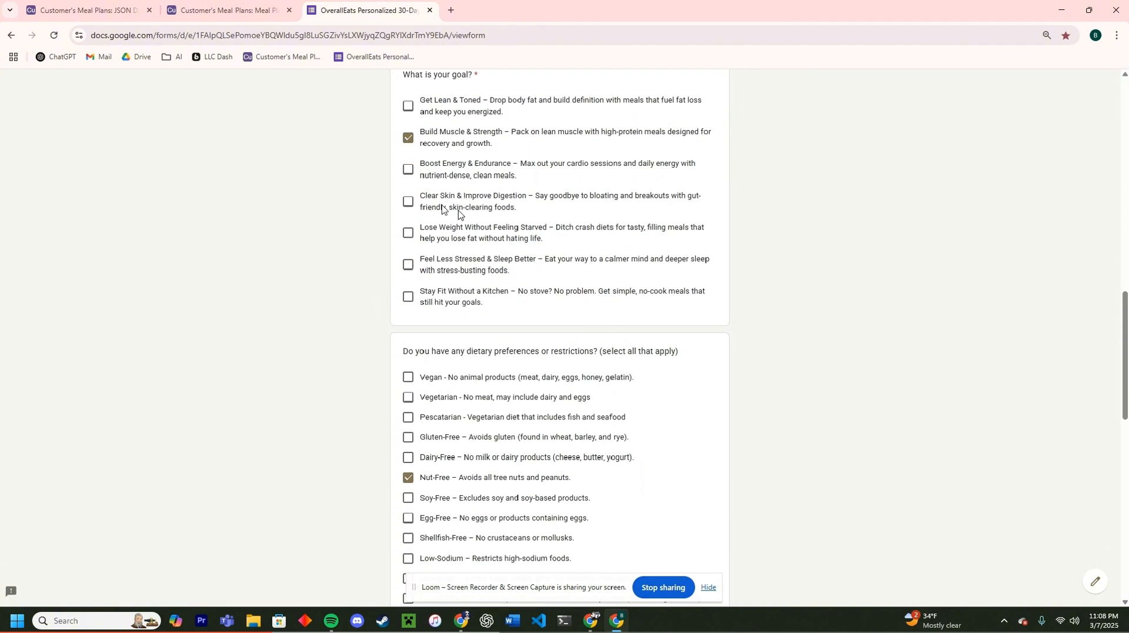
pyautogui.scroll(-4, 446, 209)
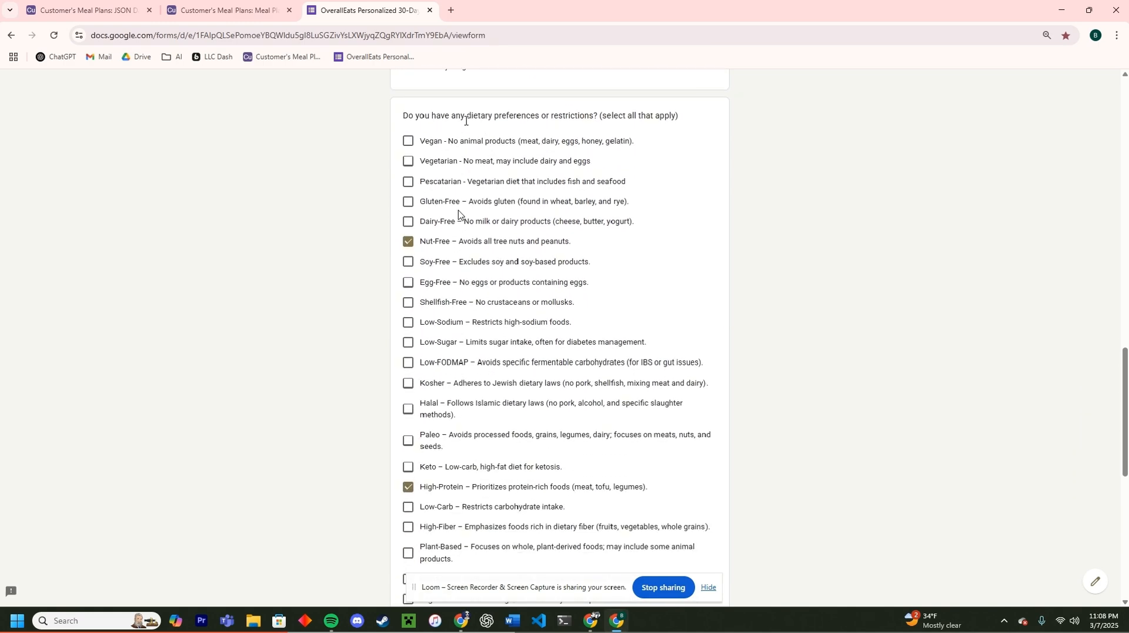
pyautogui.scroll(-1, 501, 101)
pyautogui.scroll(1, 502, 102)
pyautogui.scroll(-4, 491, 113)
pyautogui.scroll(1, 522, 358)
pyautogui.scroll(-2, 457, 274)
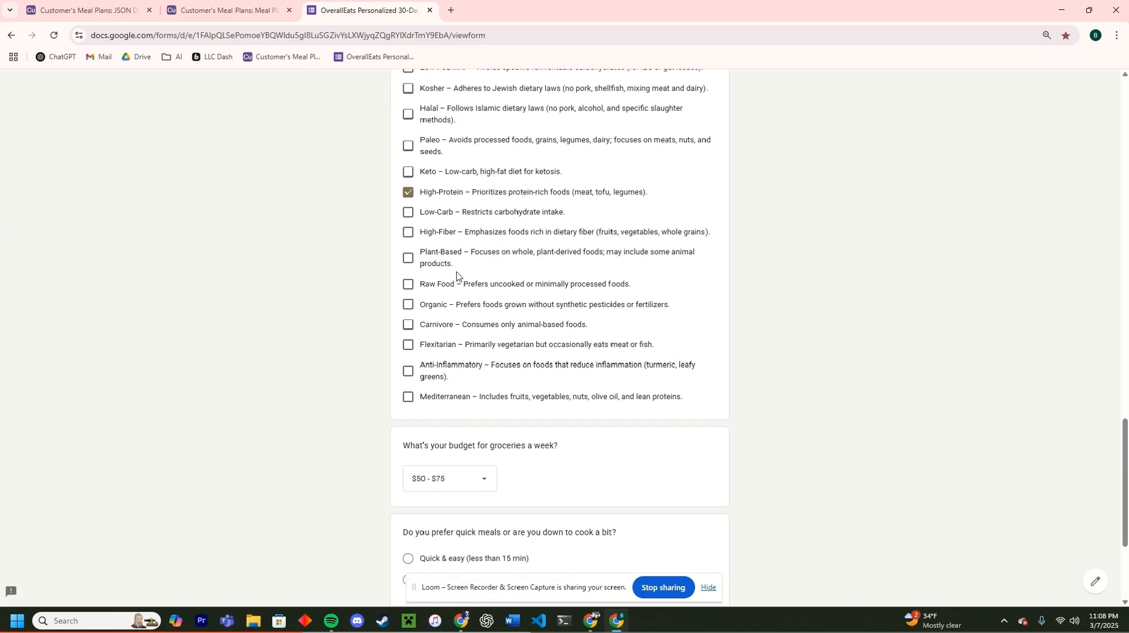
pyautogui.scroll(4, 456, 274)
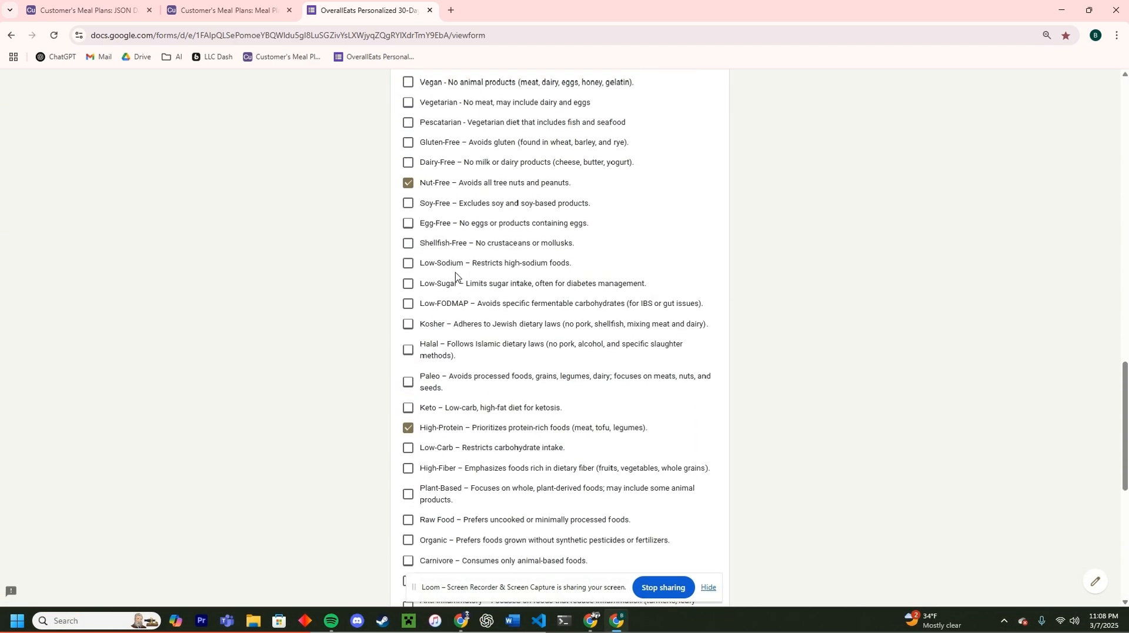
pyautogui.scroll(-2, 455, 273)
pyautogui.scroll(-3, 450, 323)
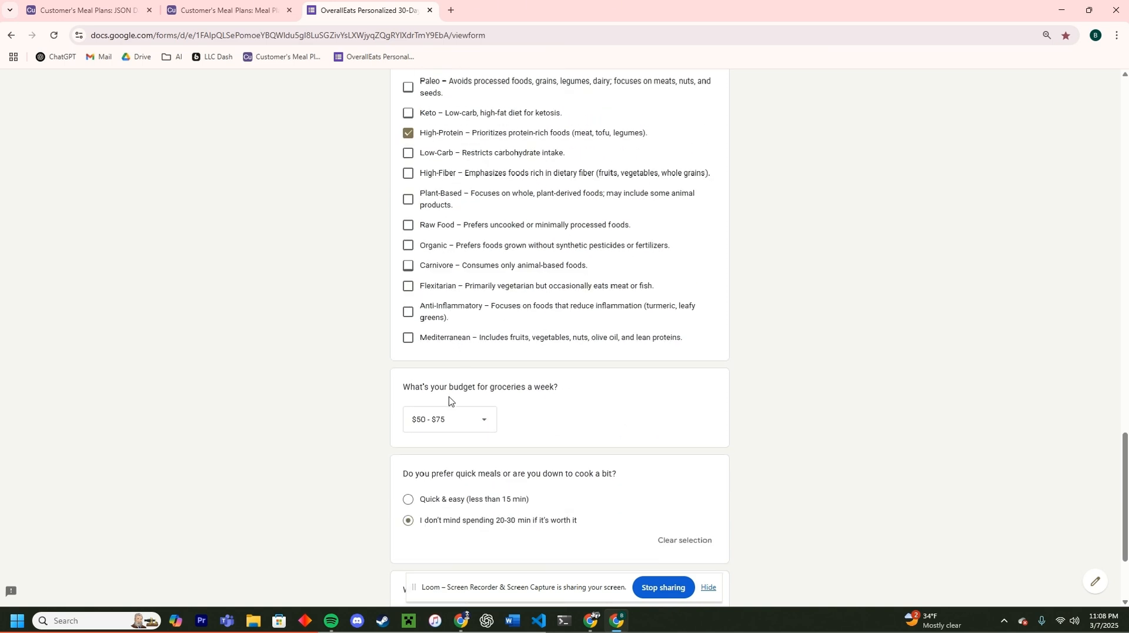
pyautogui.scroll(-2, 453, 377)
pyautogui.scroll(-1, 472, 439)
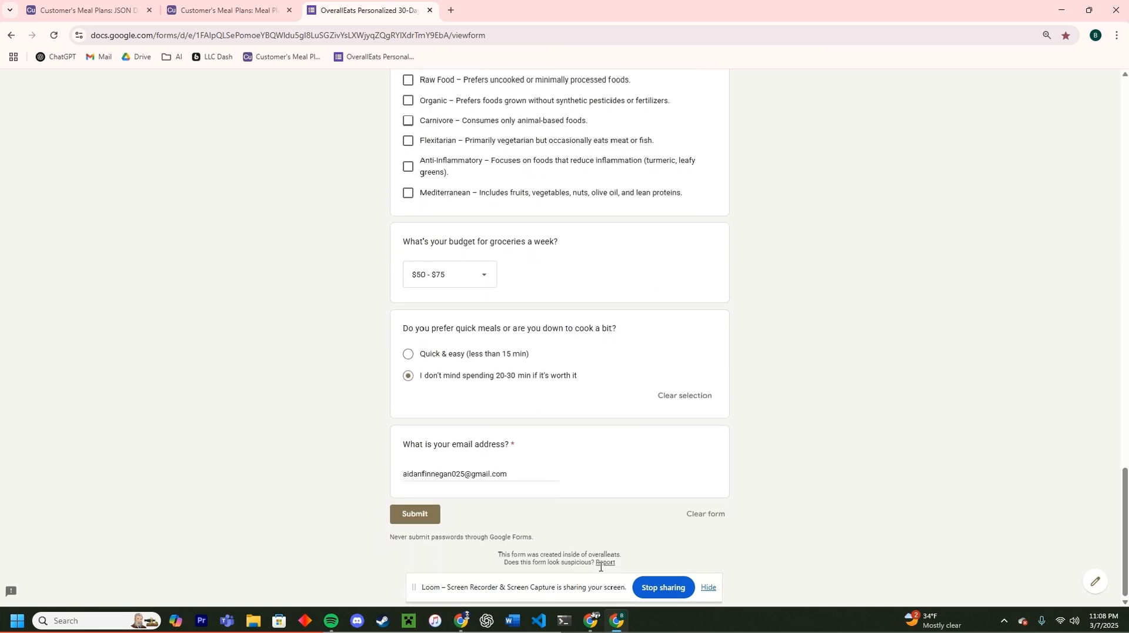
pyautogui.click(427, 519)
# Step: Open the newest Meal Plan Generator execution, #1680, from the Executions list
pyautogui.hotkey('alt', 'Tab')
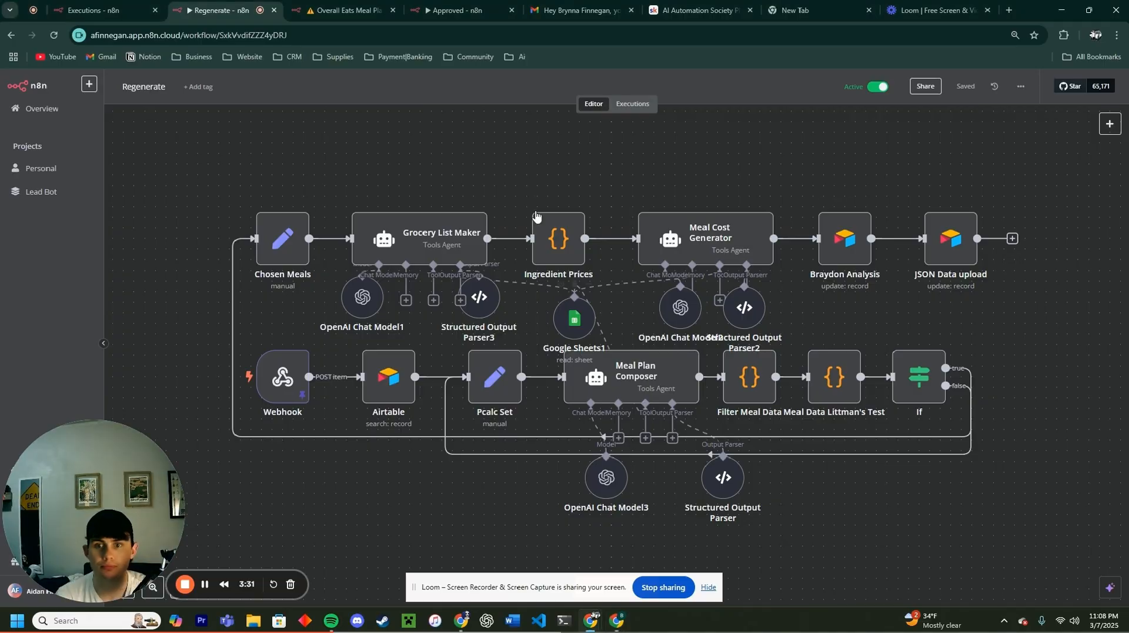
pyautogui.hotkey('ctrl', '1')
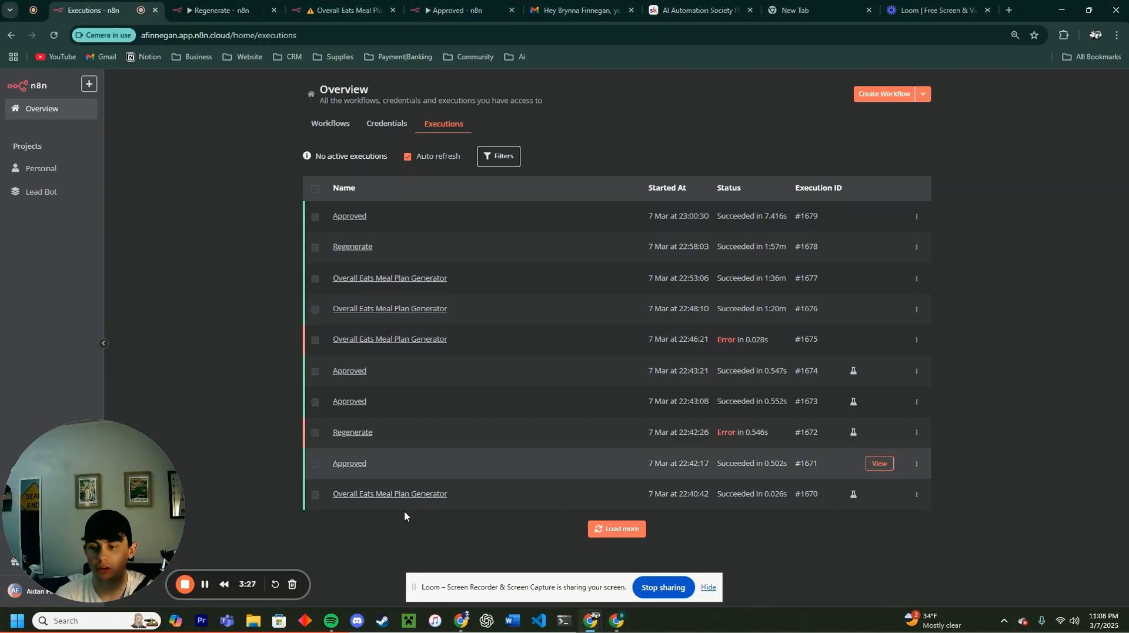
pyautogui.click(204, 584)
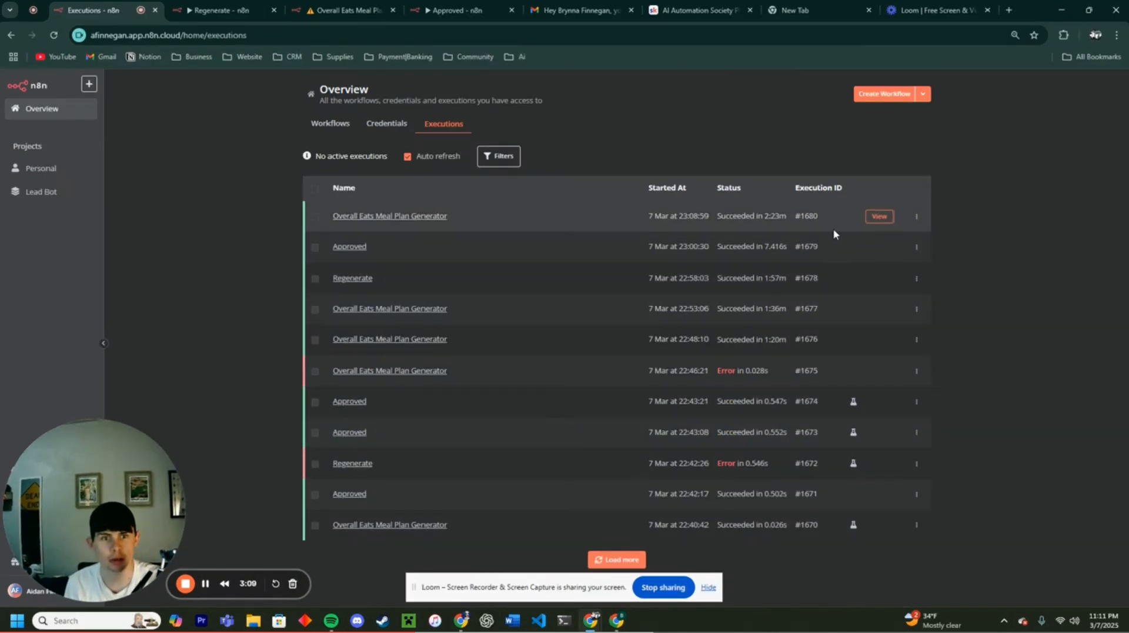
pyautogui.click(879, 217)
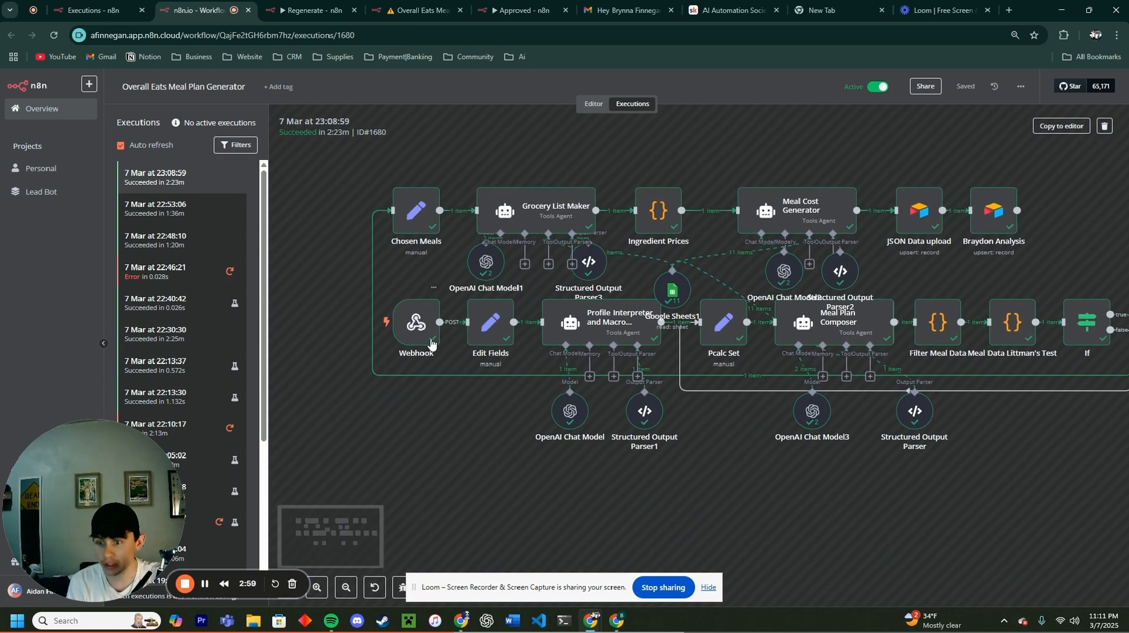
# Step: Inspect Pcalc Set's output: 2600 calories, 135–160 protein, Nut-Free and High-Protein flags
pyautogui.moveTo(492, 433); pyautogui.dragTo(437, 434)
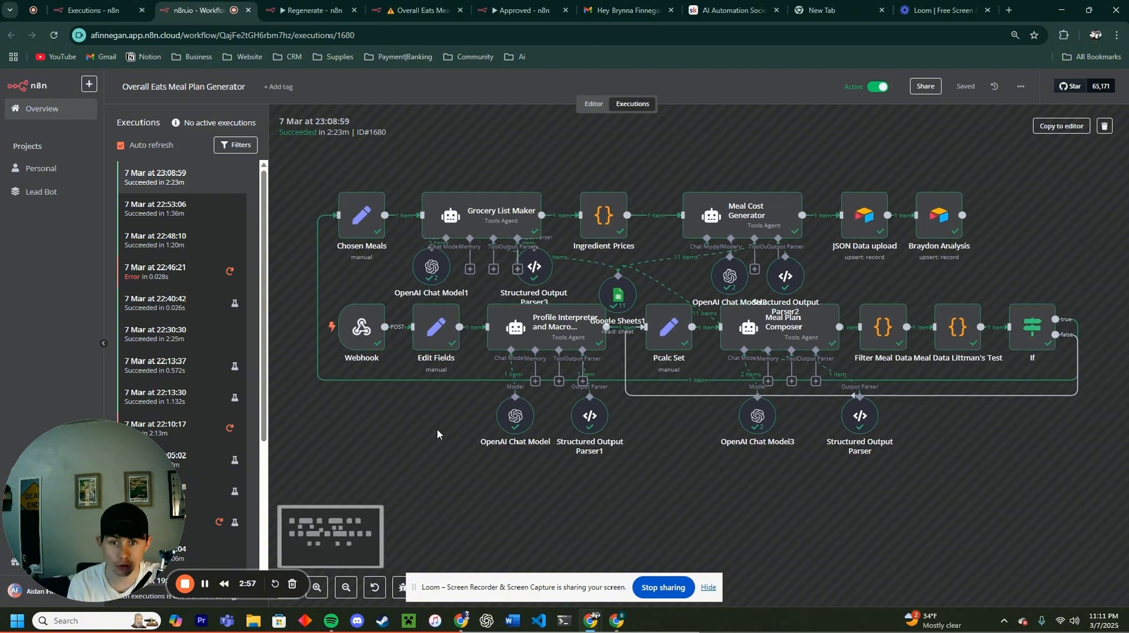
pyautogui.moveTo(640, 498); pyautogui.dragTo(625, 499)
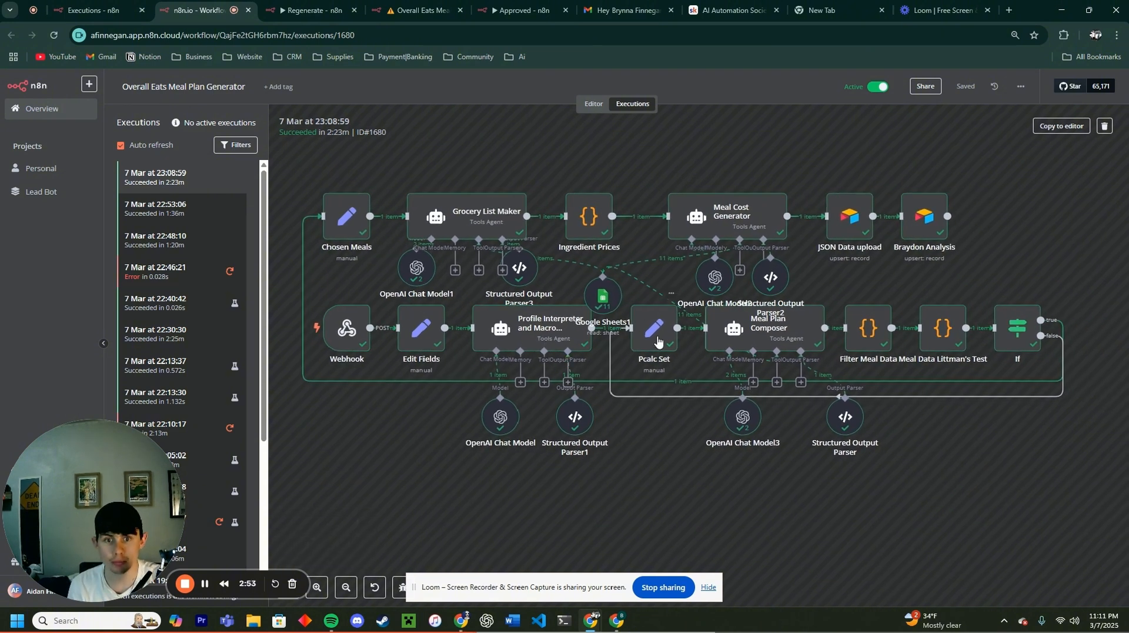
pyautogui.doubleClick(684, 347)
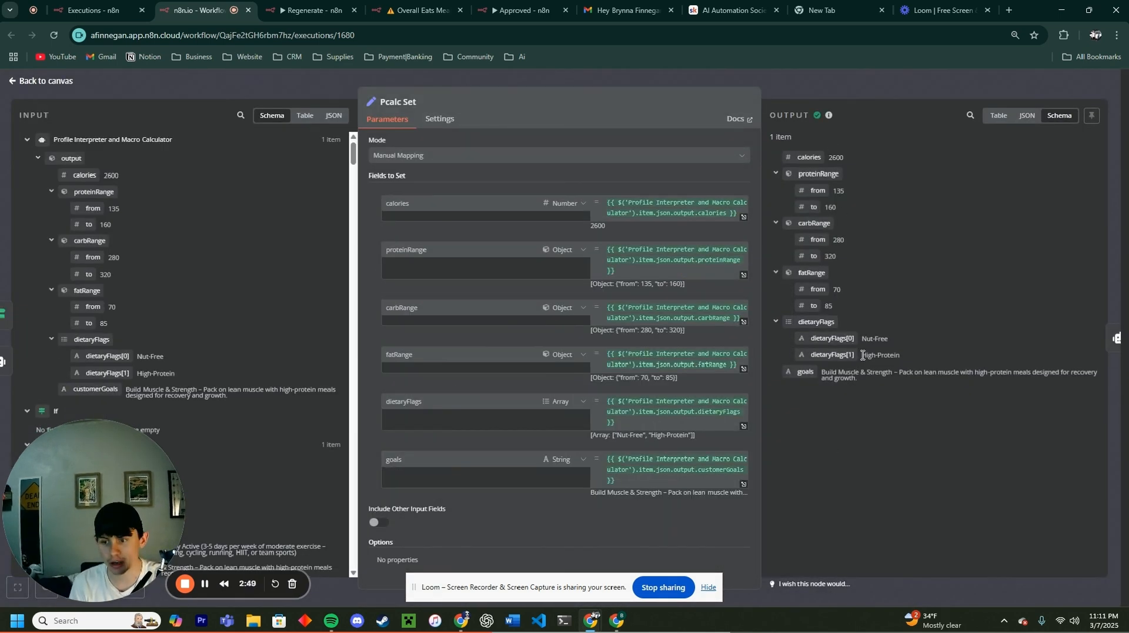
# Step: Close Pcalc Set and open the Meal Data Littman's Test step, which shows macrosValid false
pyautogui.click(837, 82)
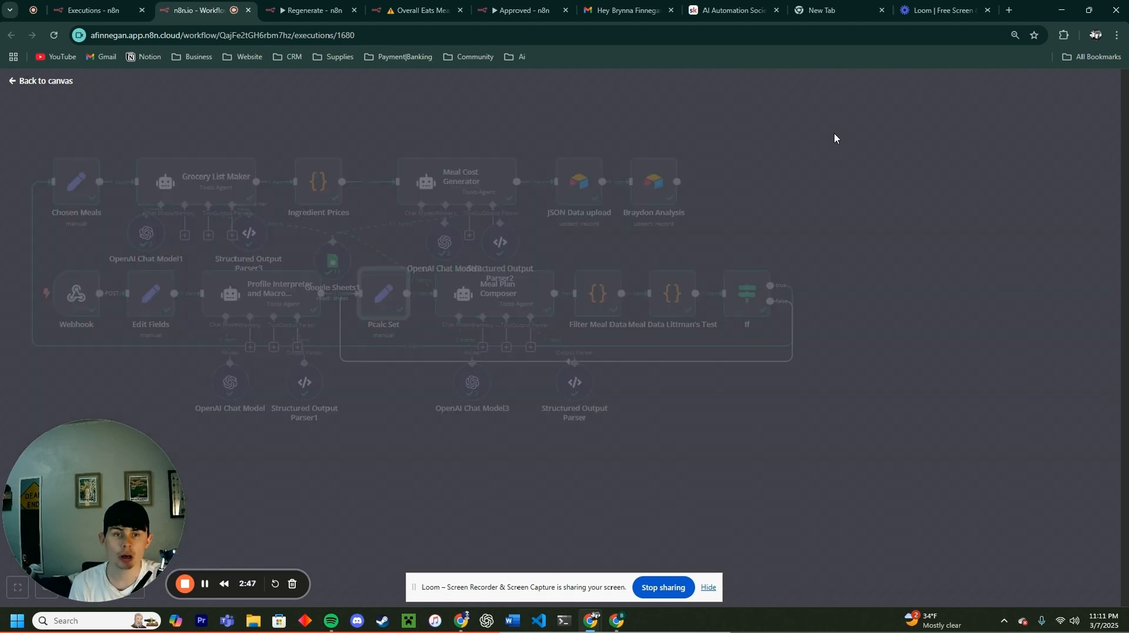
pyautogui.moveTo(872, 493); pyautogui.dragTo(766, 504)
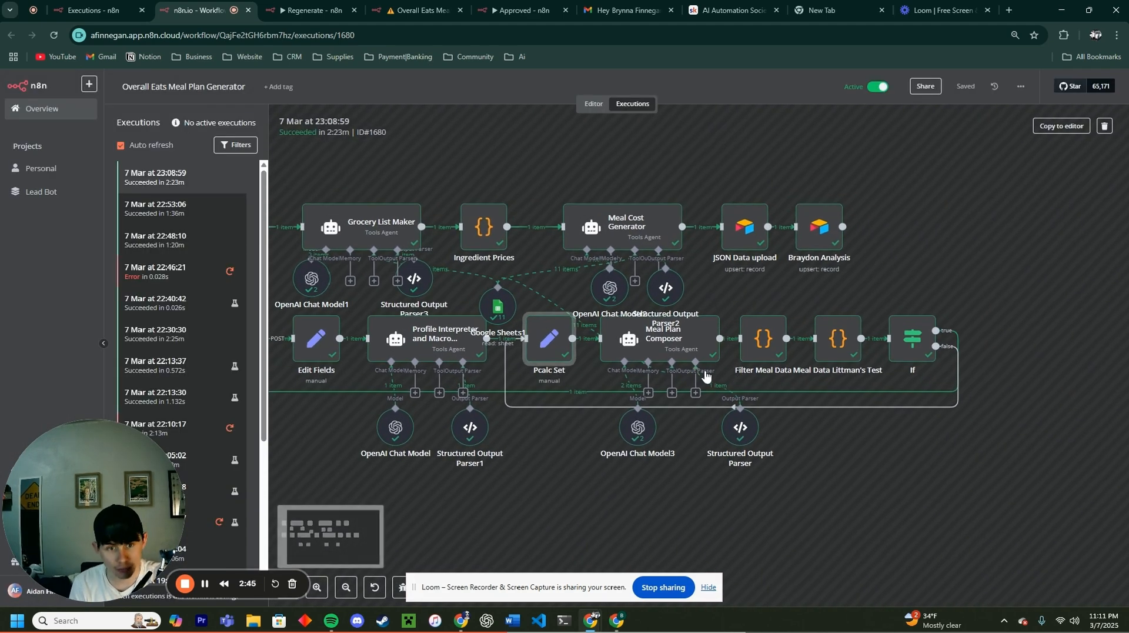
pyautogui.moveTo(932, 457); pyautogui.dragTo(909, 451)
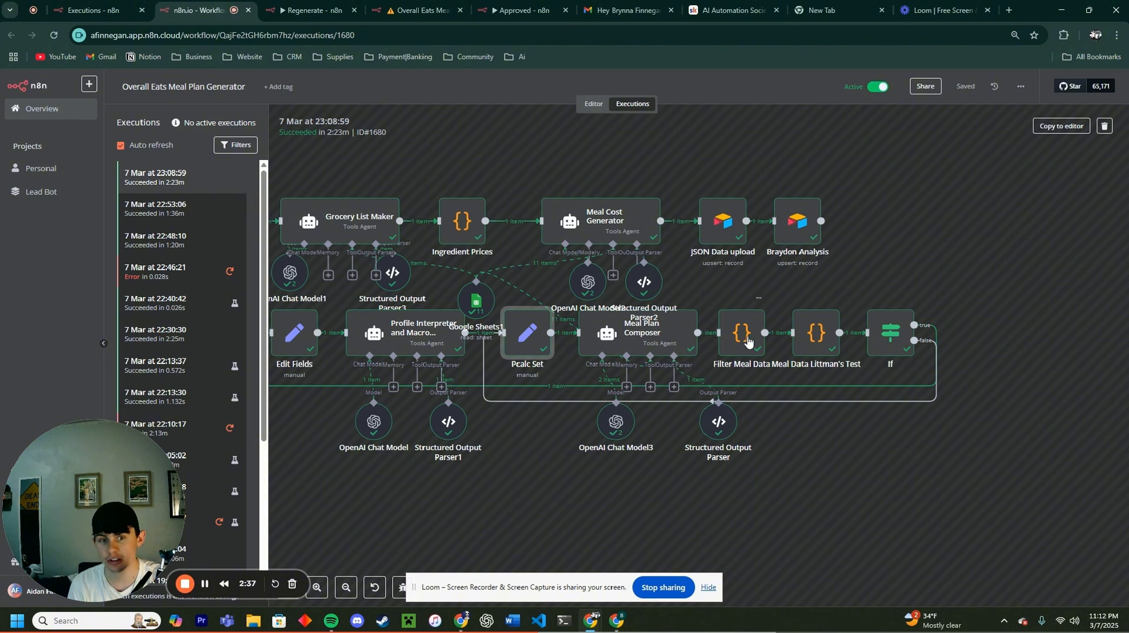
pyautogui.doubleClick(817, 343)
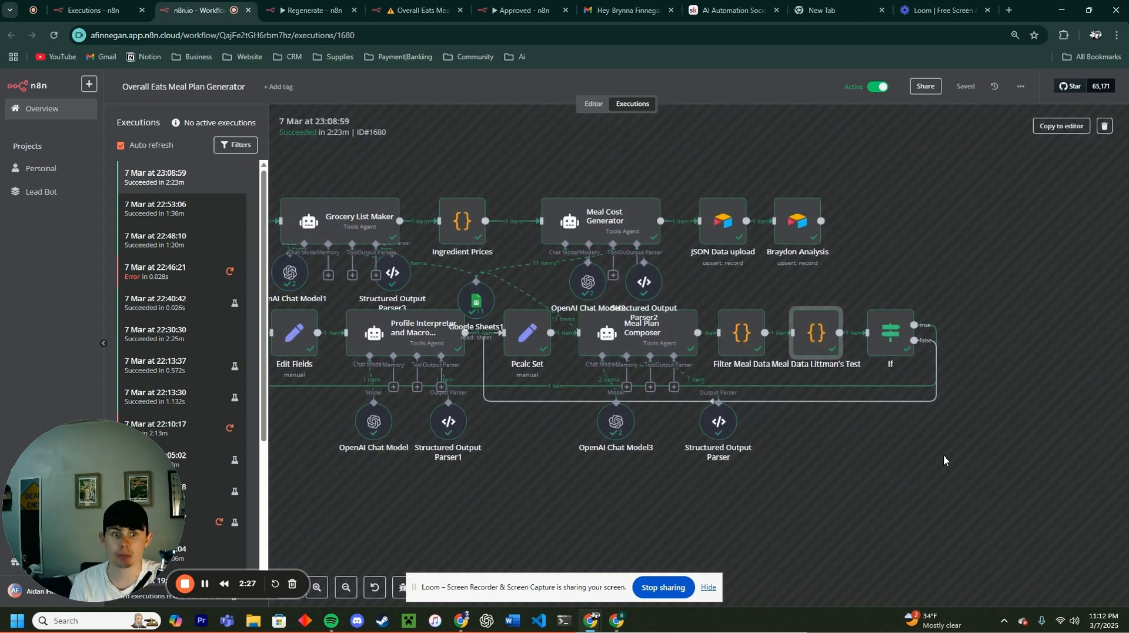
# Step: Recentre the canvas on run #1680's full workflow
pyautogui.moveTo(961, 452); pyautogui.dragTo(947, 459)
pyautogui.hscroll(-5, 940, 499)
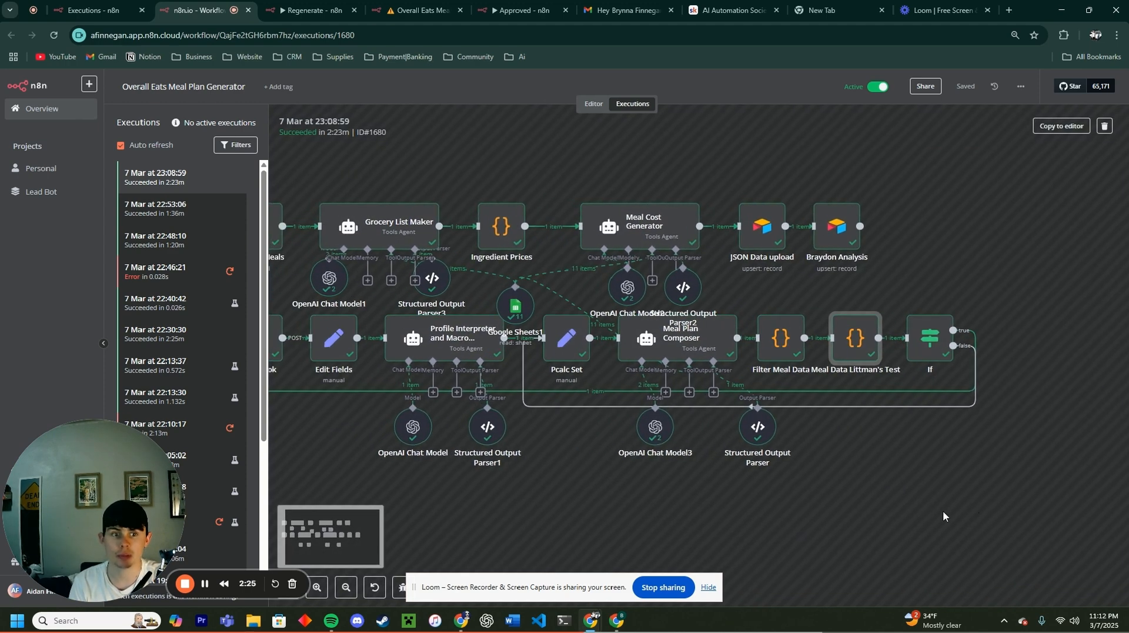
pyautogui.hscroll(2, 533, 469)
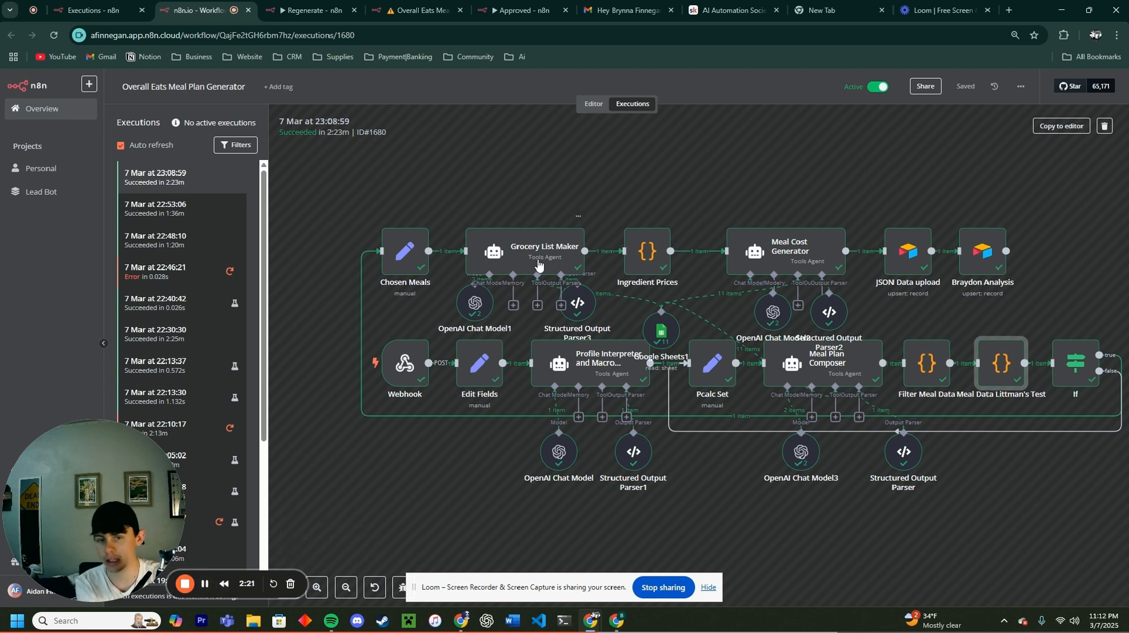
pyautogui.moveTo(950, 205); pyautogui.dragTo(913, 223)
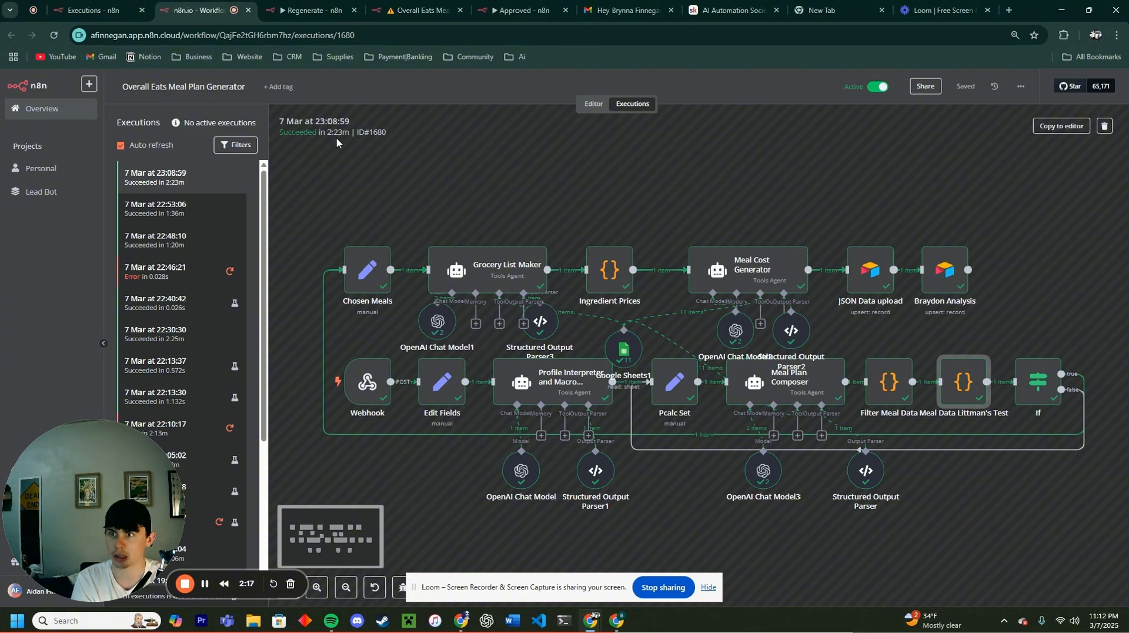
# Step: Check JSON Data for the third record and Meal Plan Checking for the new Pending Review plan
pyautogui.click(620, 624)
pyautogui.click(88, 10)
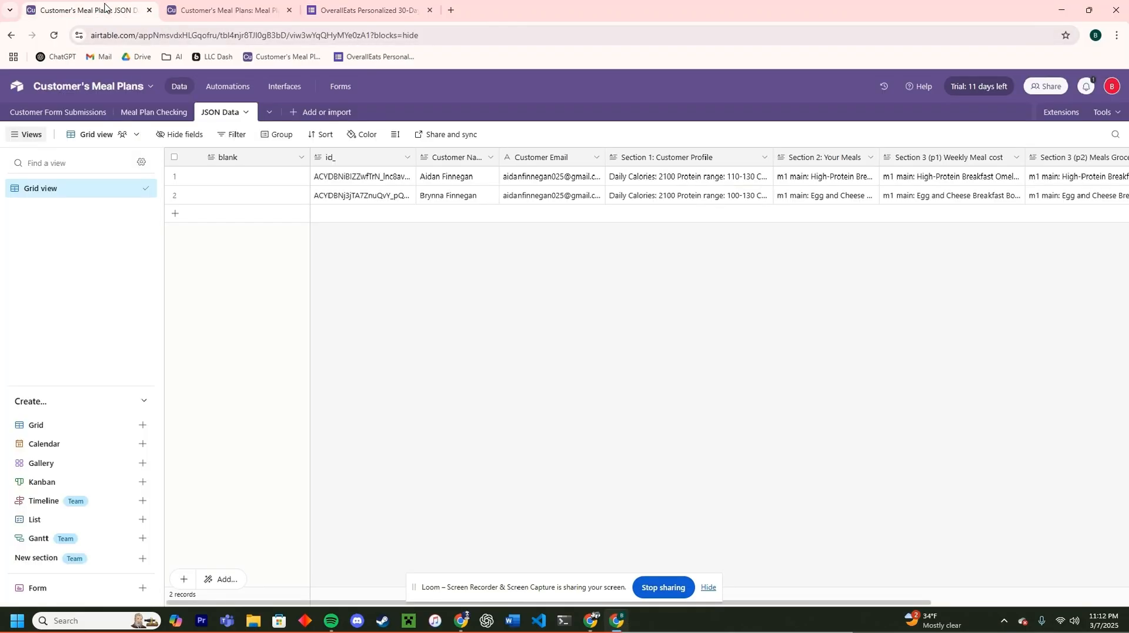
pyautogui.click(234, 18)
pyautogui.click(100, 9)
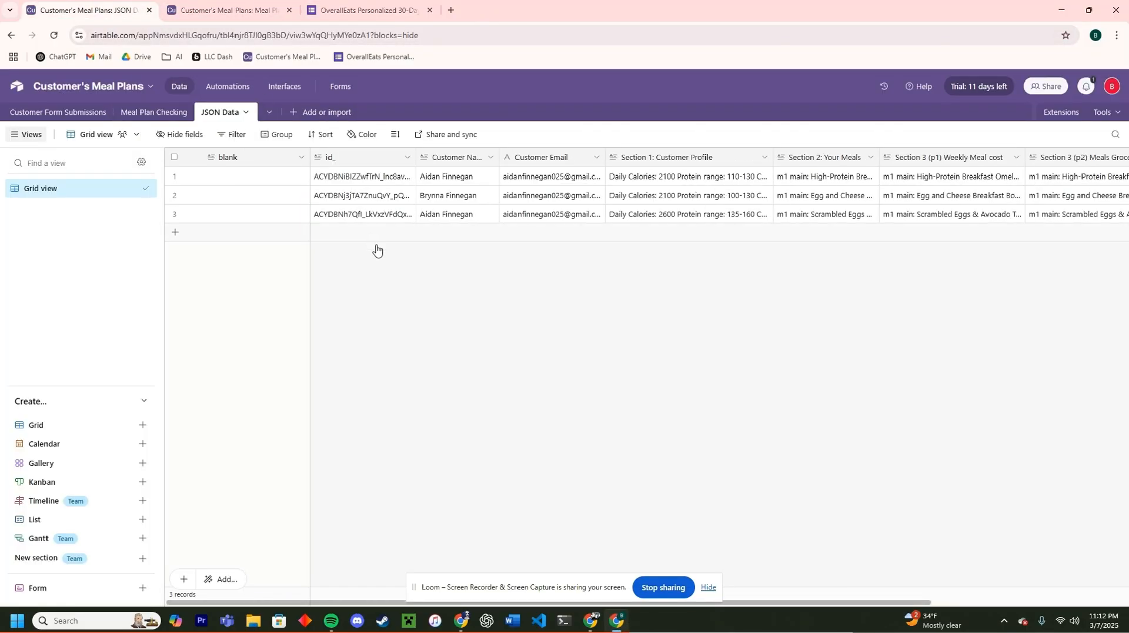
pyautogui.click(227, 13)
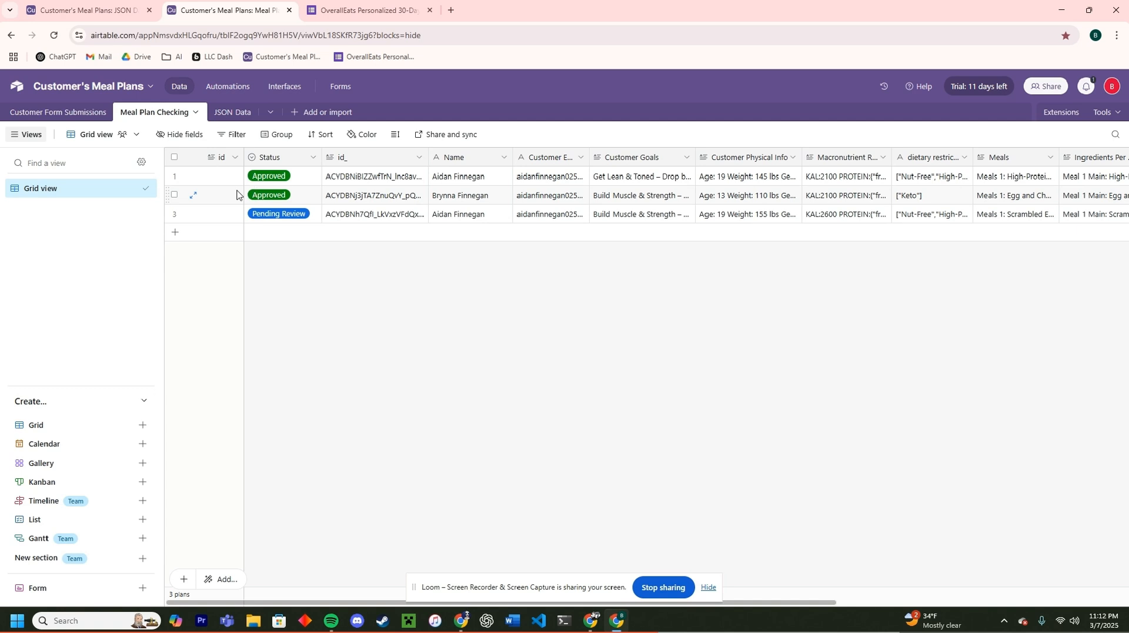
# Step: Expand and read the new 2600-calorie Pending Review plan record, then return to JSON Data
pyautogui.click(194, 214)
pyautogui.scroll(-2, 494, 357)
pyautogui.scroll(-2, 495, 356)
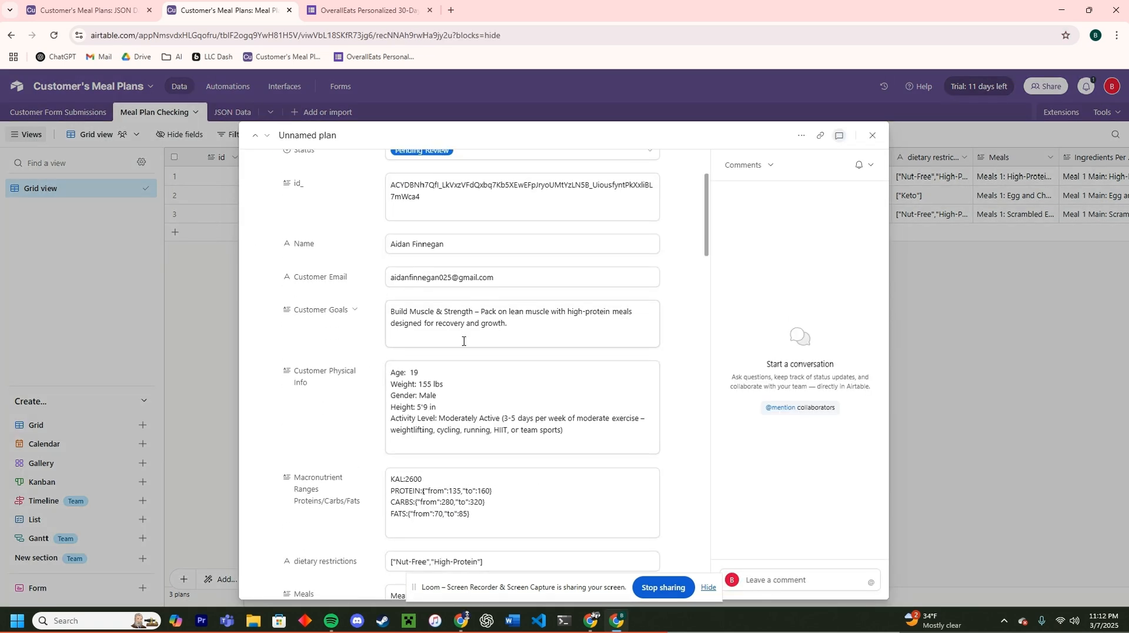
pyautogui.scroll(-2, 503, 377)
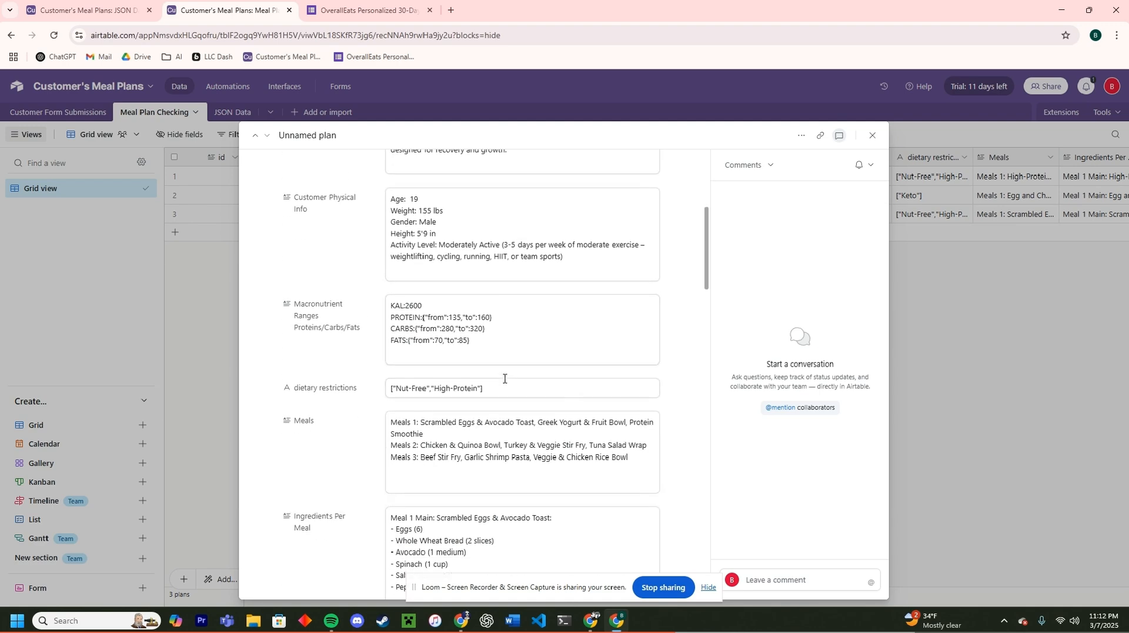
pyautogui.scroll(-5, 504, 378)
pyautogui.scroll(-10, 534, 378)
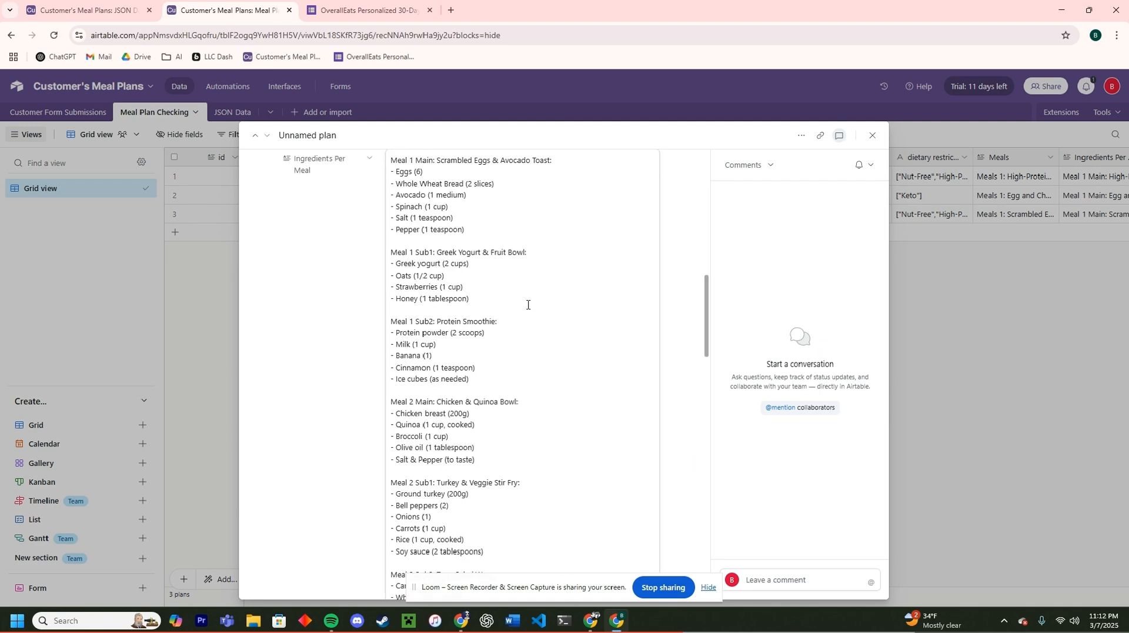
pyautogui.scroll(-4, 514, 312)
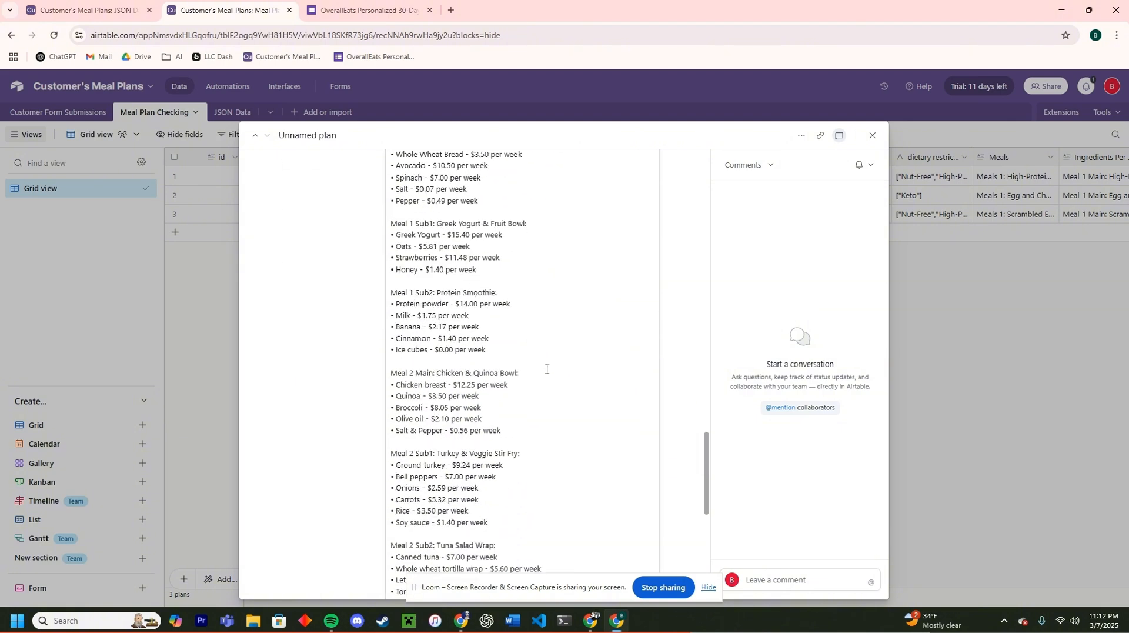
pyautogui.scroll(15, 547, 370)
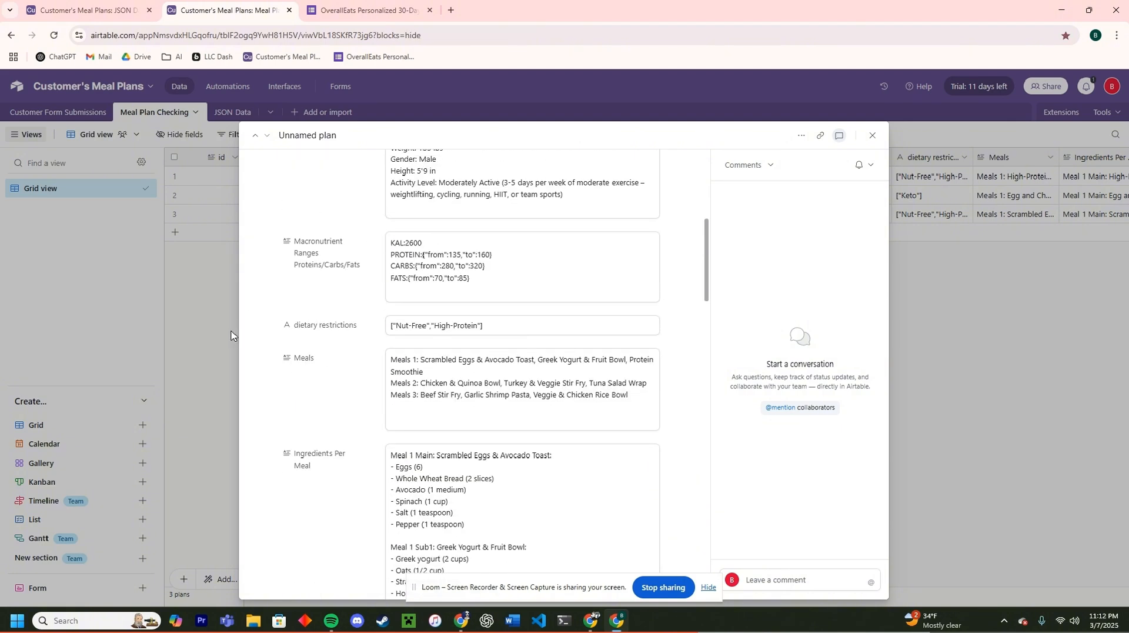
pyautogui.click(232, 112)
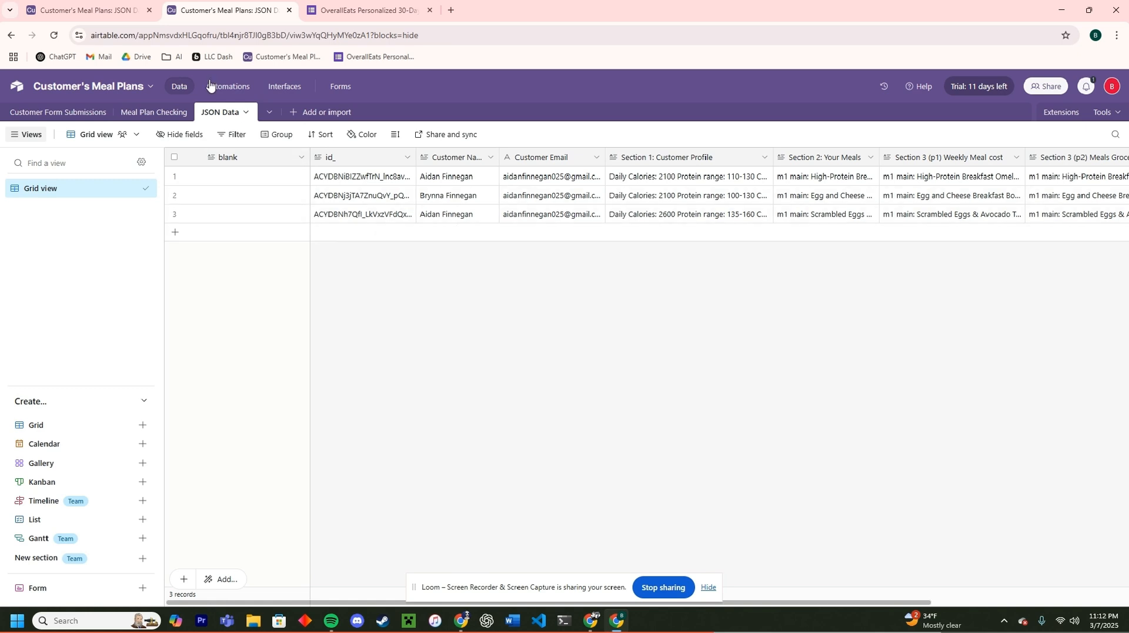
pyautogui.click(167, 114)
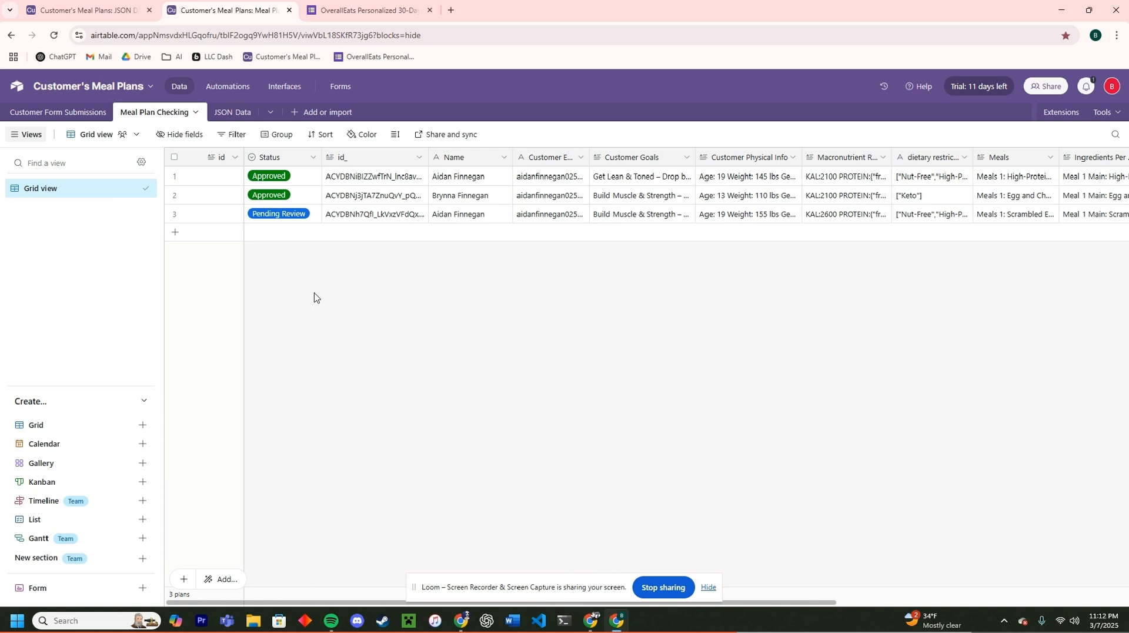
pyautogui.click(302, 215)
pyautogui.click(303, 215)
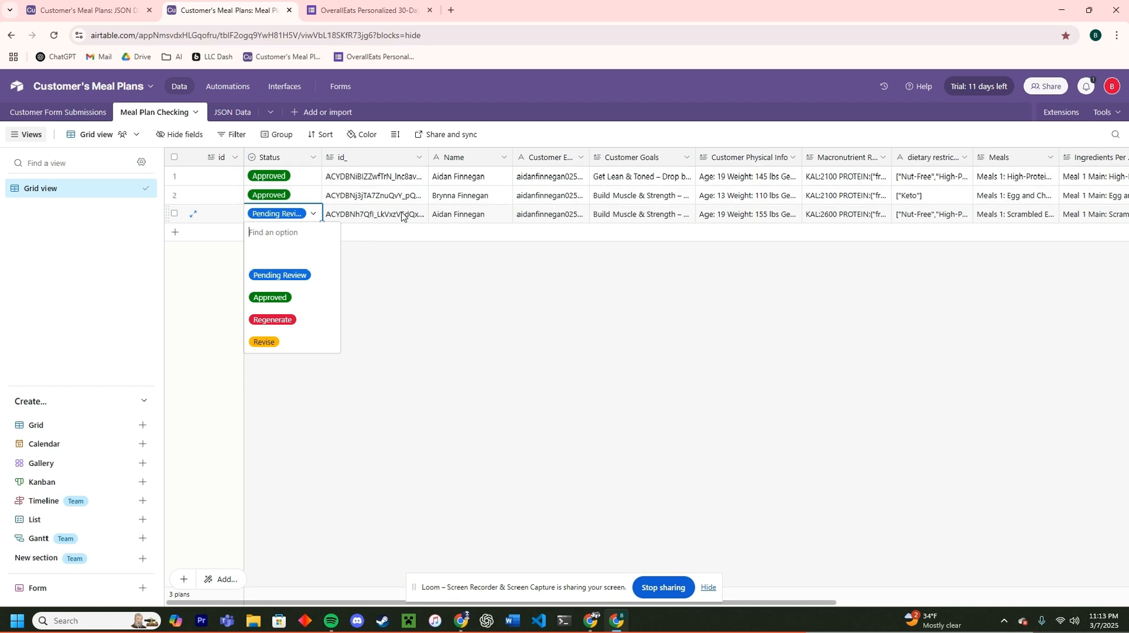
pyautogui.click(419, 319)
pyautogui.click(232, 112)
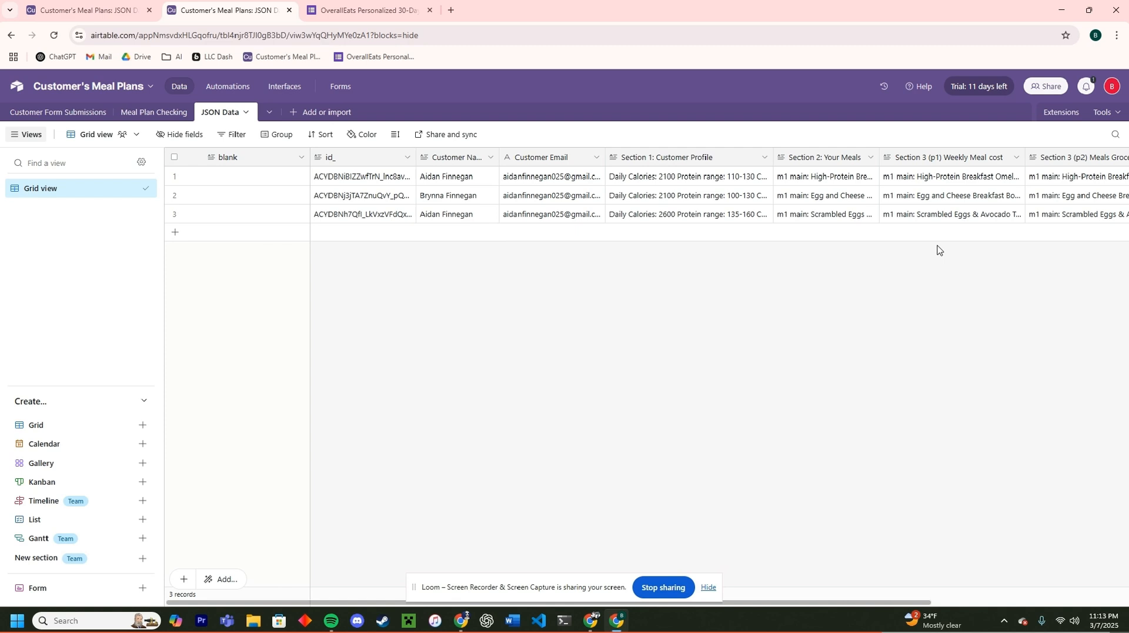
# Step: Set the third meal plan's Status to Approved in Meal Plan Checking, then return to n8n
pyautogui.click(164, 113)
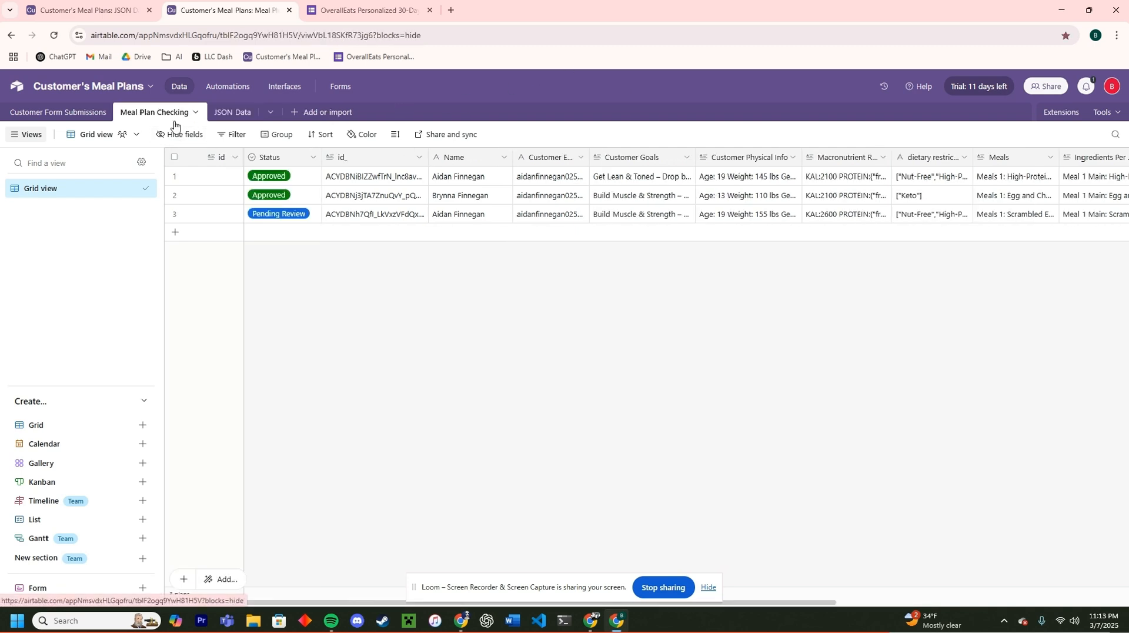
pyautogui.click(289, 218)
pyautogui.click(289, 217)
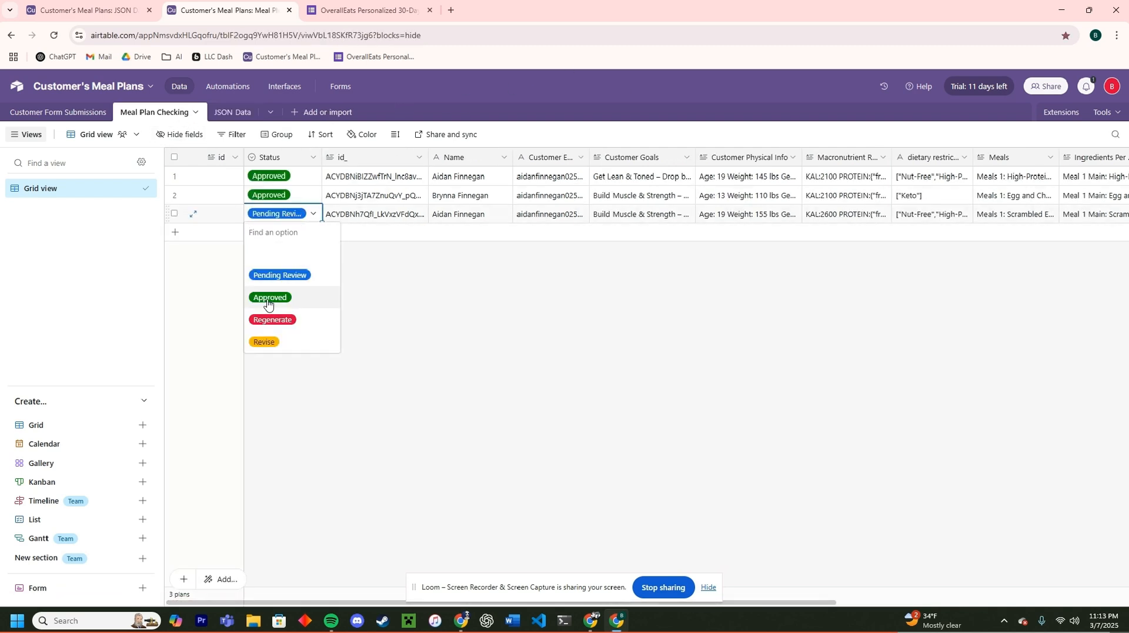
pyautogui.click(270, 298)
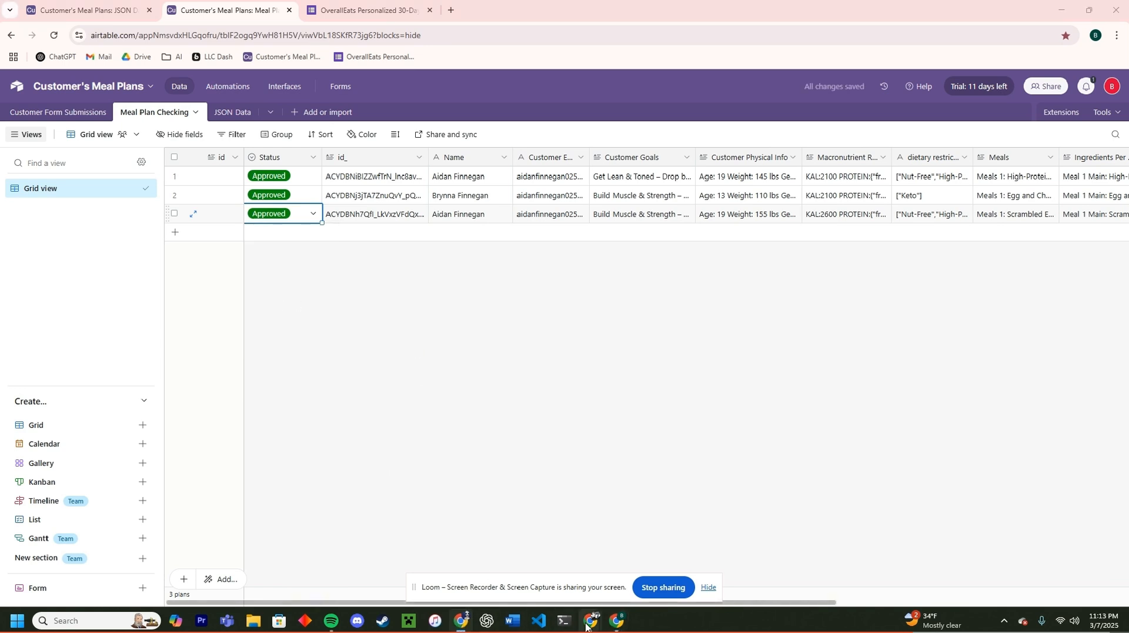
pyautogui.moveTo(591, 620)
pyautogui.click(633, 580)
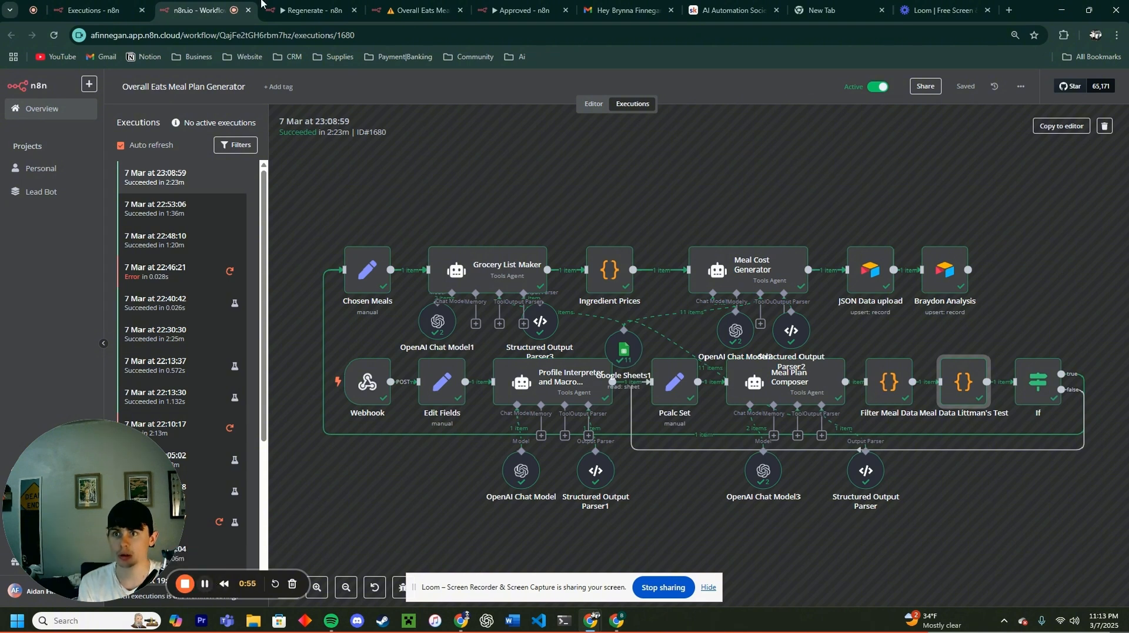
# Step: Confirm the newest Approved run succeeded in n8n's executions list, then switch to Gmail
pyautogui.click(121, 8)
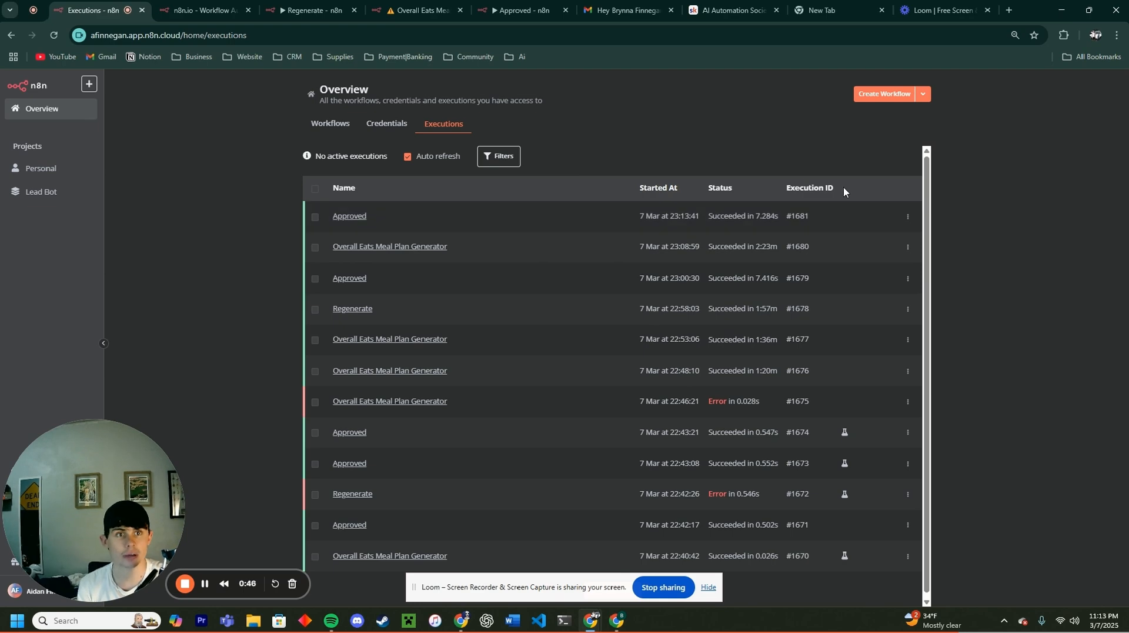
pyautogui.click(624, 11)
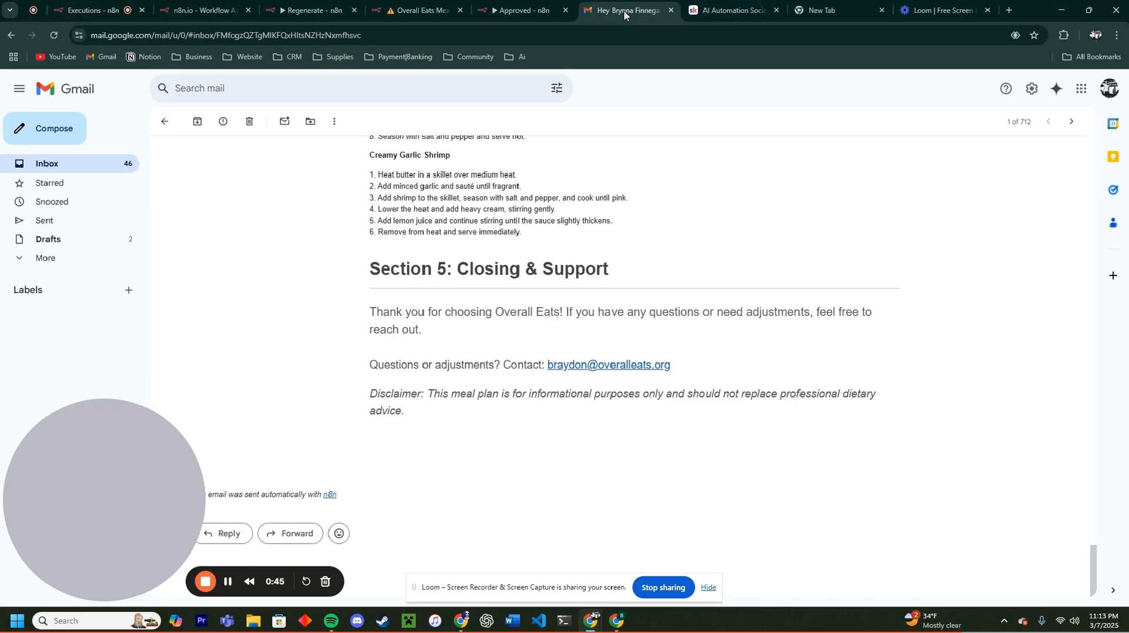
# Step: Return to the Inbox and open the new Overall Eats meal plan email
pyautogui.click(164, 121)
pyautogui.click(407, 181)
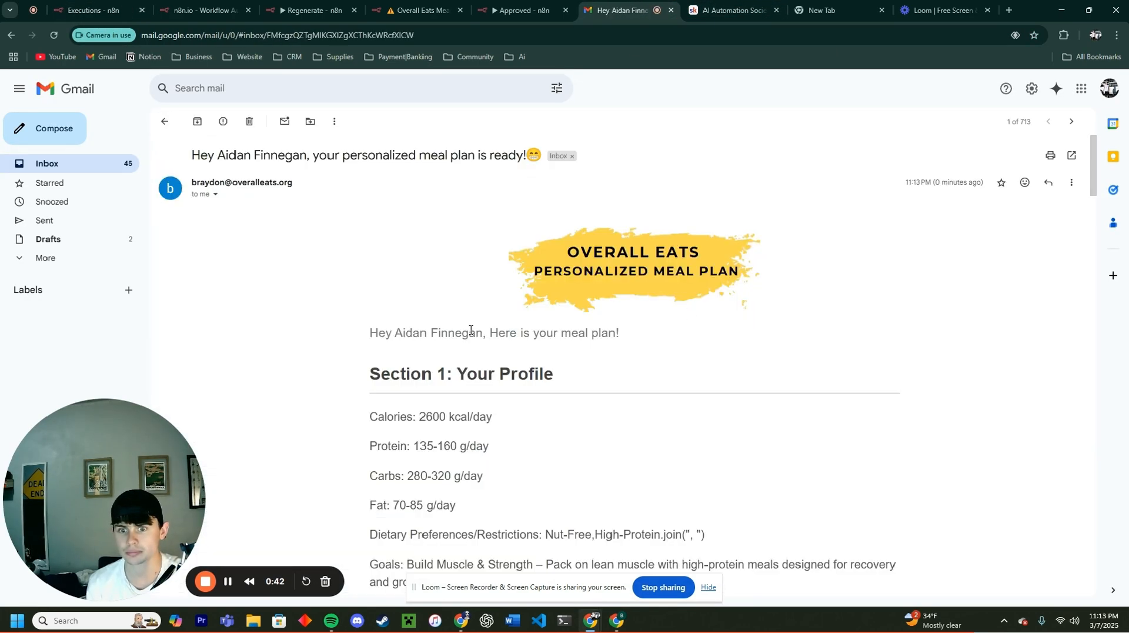
pyautogui.scroll(-3, 616, 364)
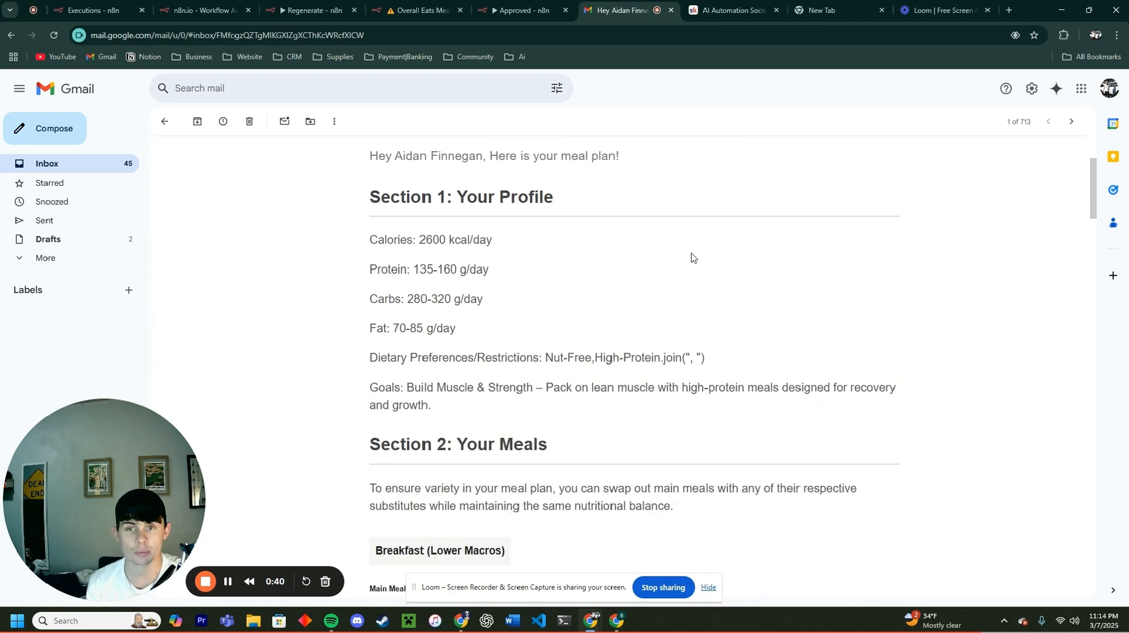
pyautogui.scroll(-1, 664, 255)
pyautogui.scroll(-2, 646, 254)
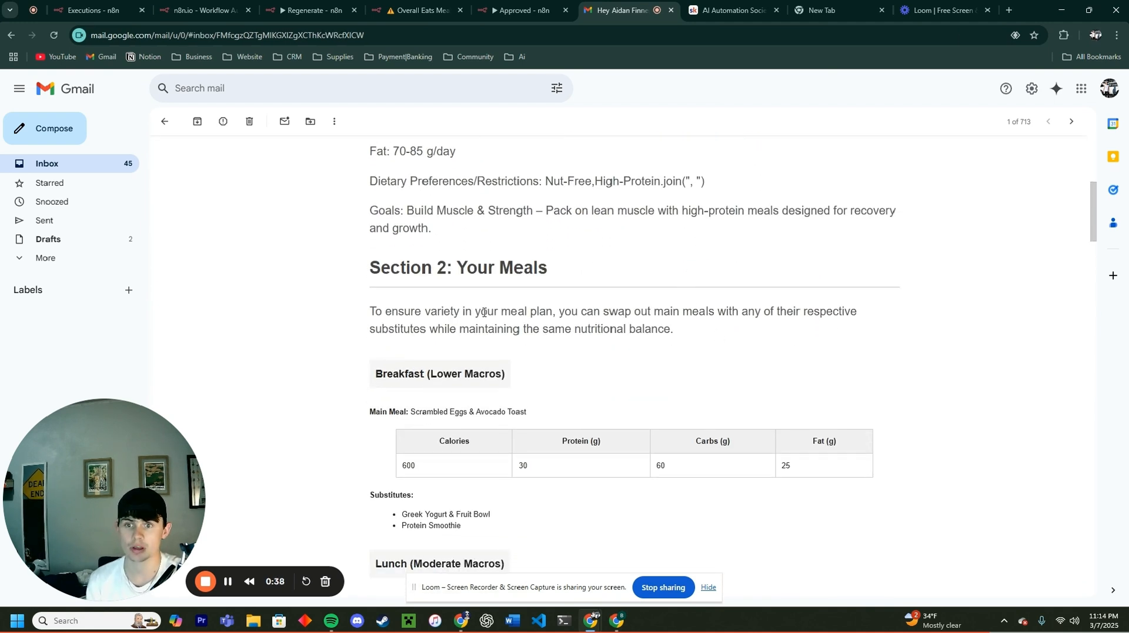
# Step: Highlight the stray join code in the dietary restrictions line, then clear the highlight
pyautogui.moveTo(369, 268); pyautogui.dragTo(594, 274)
pyautogui.click(596, 285)
pyautogui.scroll(-1, 594, 295)
pyautogui.scroll(2, 595, 294)
pyautogui.moveTo(690, 240); pyautogui.dragTo(713, 241)
pyautogui.click(446, 290)
# Step: Read through meals, weekly costs, grocery list and instructions down to Section 5: Closing & Support
pyautogui.scroll(-3, 582, 261)
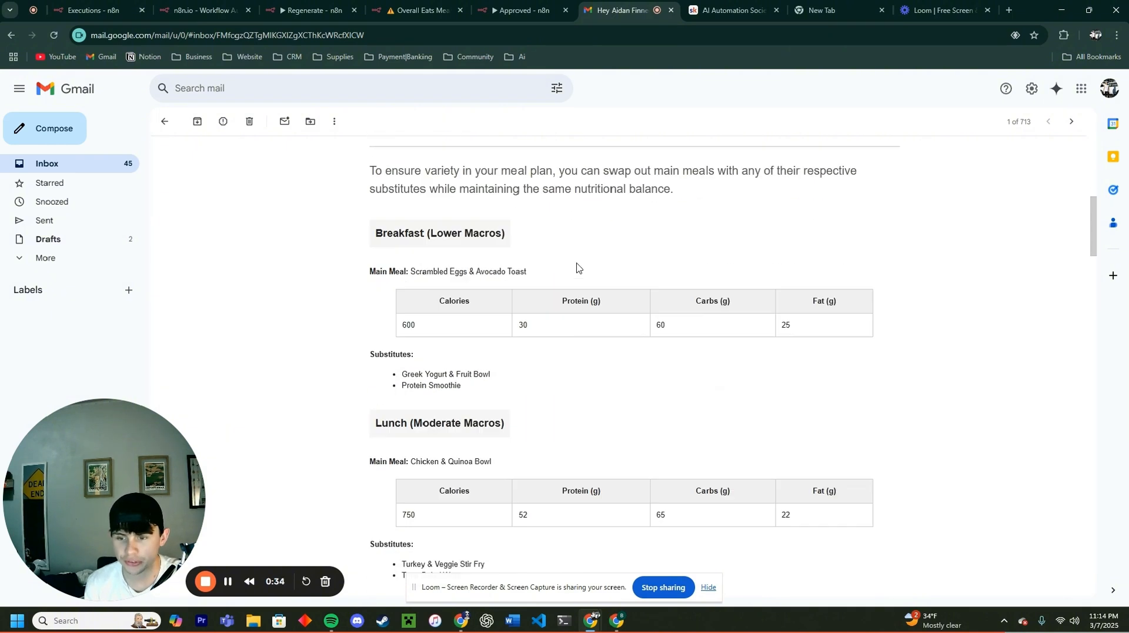
pyautogui.scroll(-5, 576, 267)
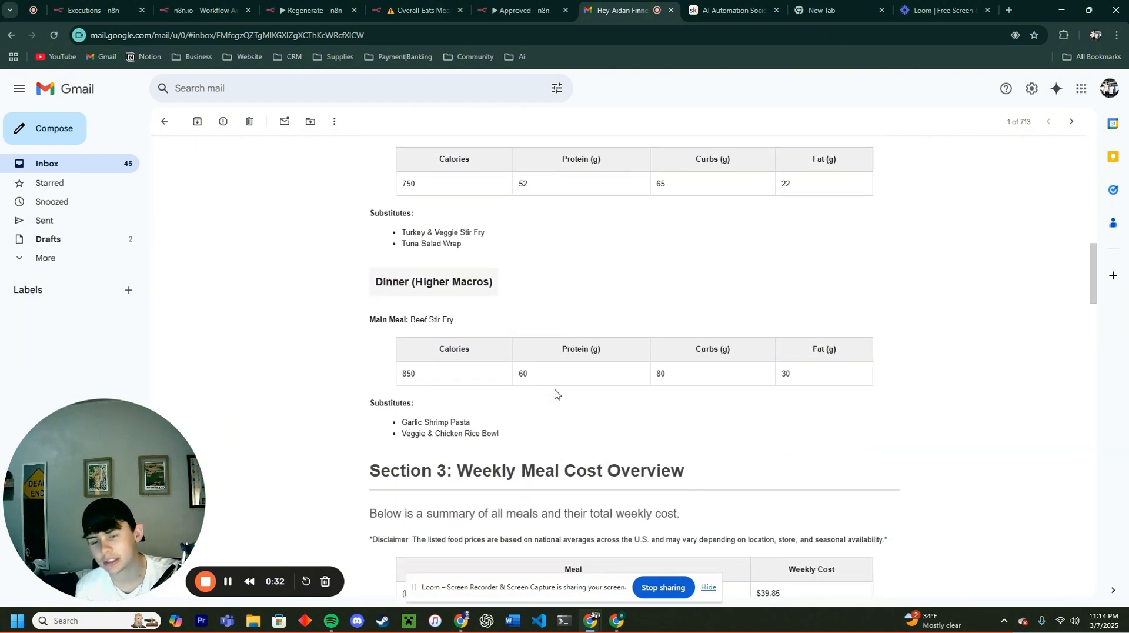
pyautogui.scroll(-4, 558, 391)
pyautogui.scroll(-3, 627, 398)
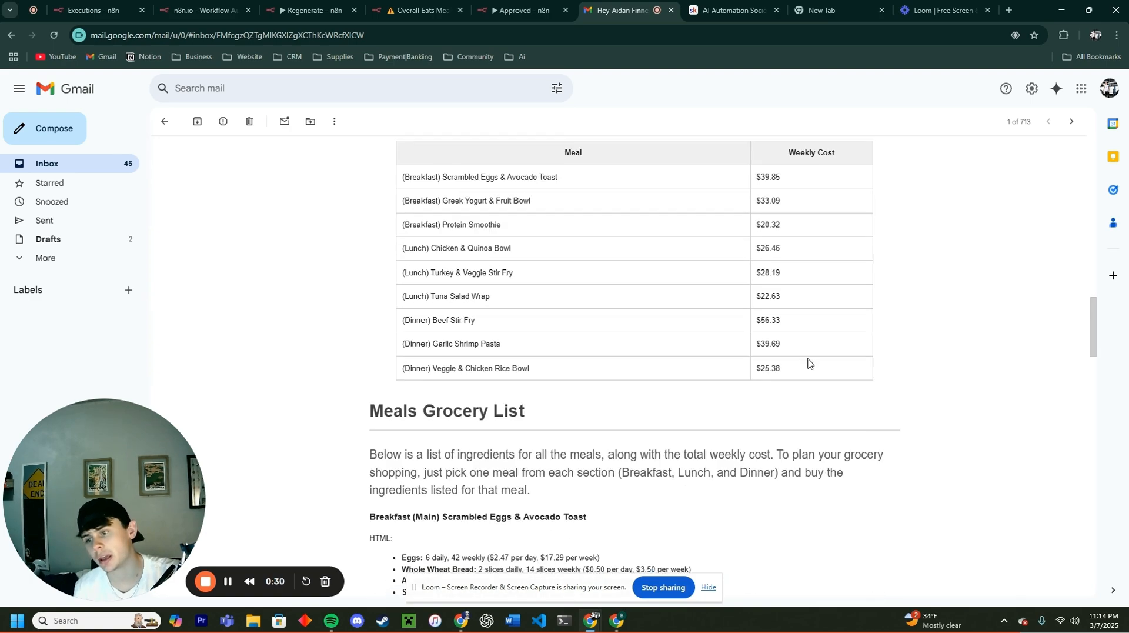
pyautogui.scroll(-10, 808, 363)
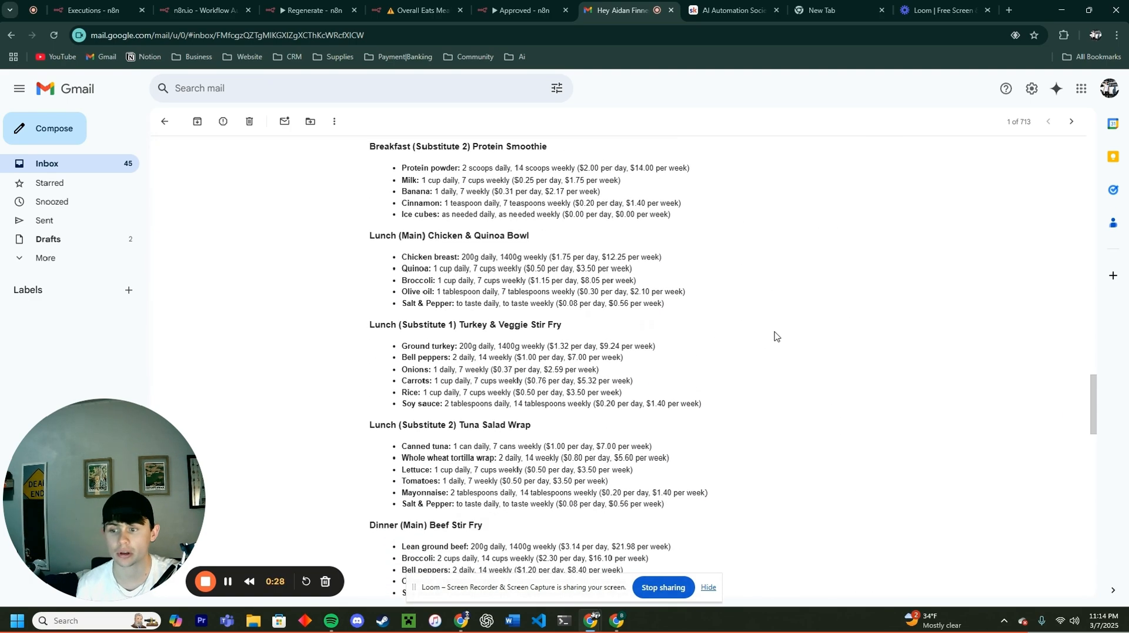
pyautogui.scroll(-8, 774, 336)
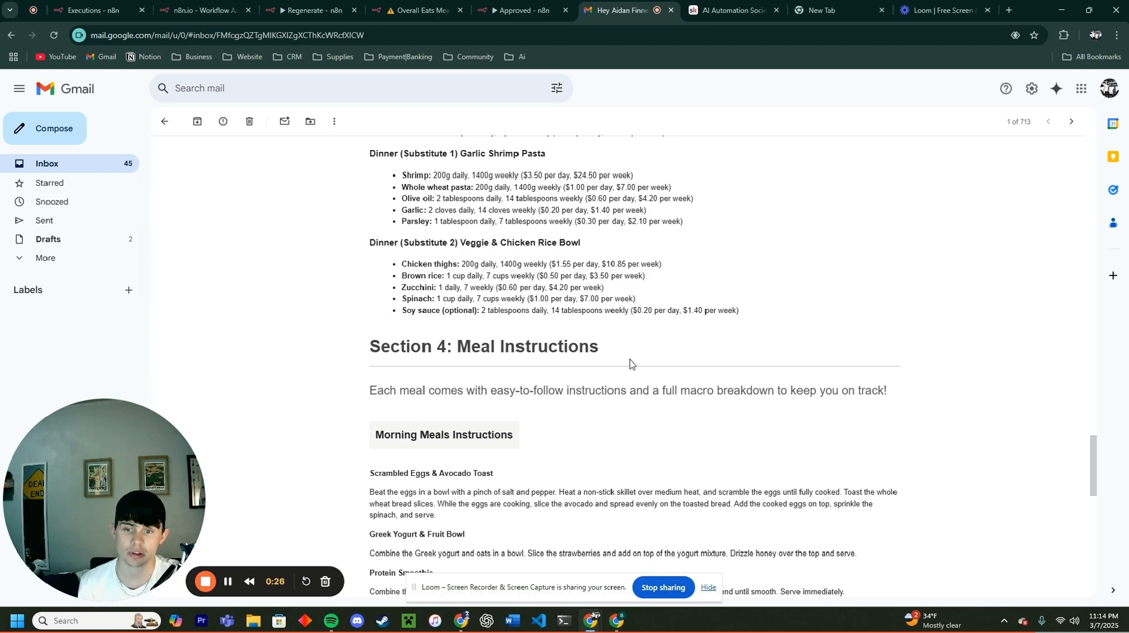
pyautogui.scroll(-6, 570, 401)
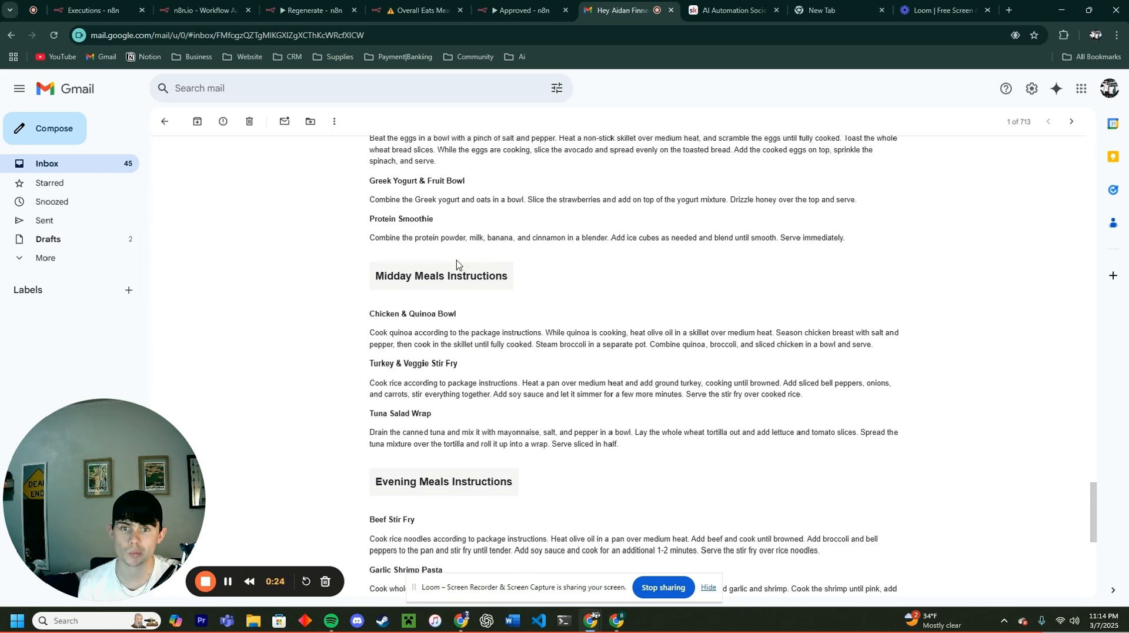
pyautogui.scroll(-5, 710, 296)
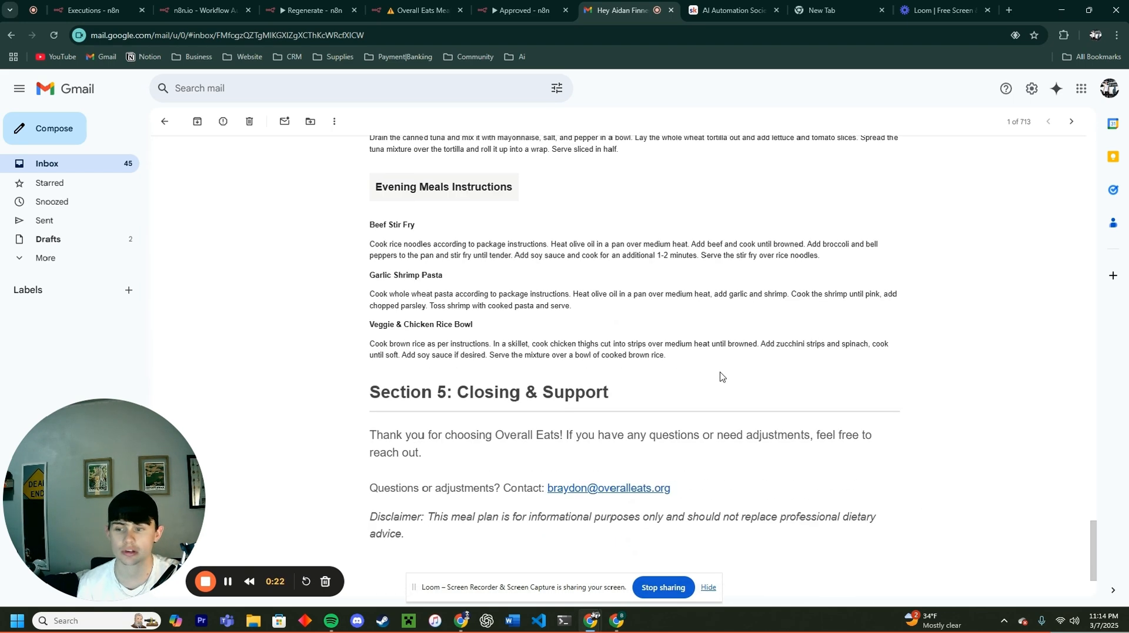